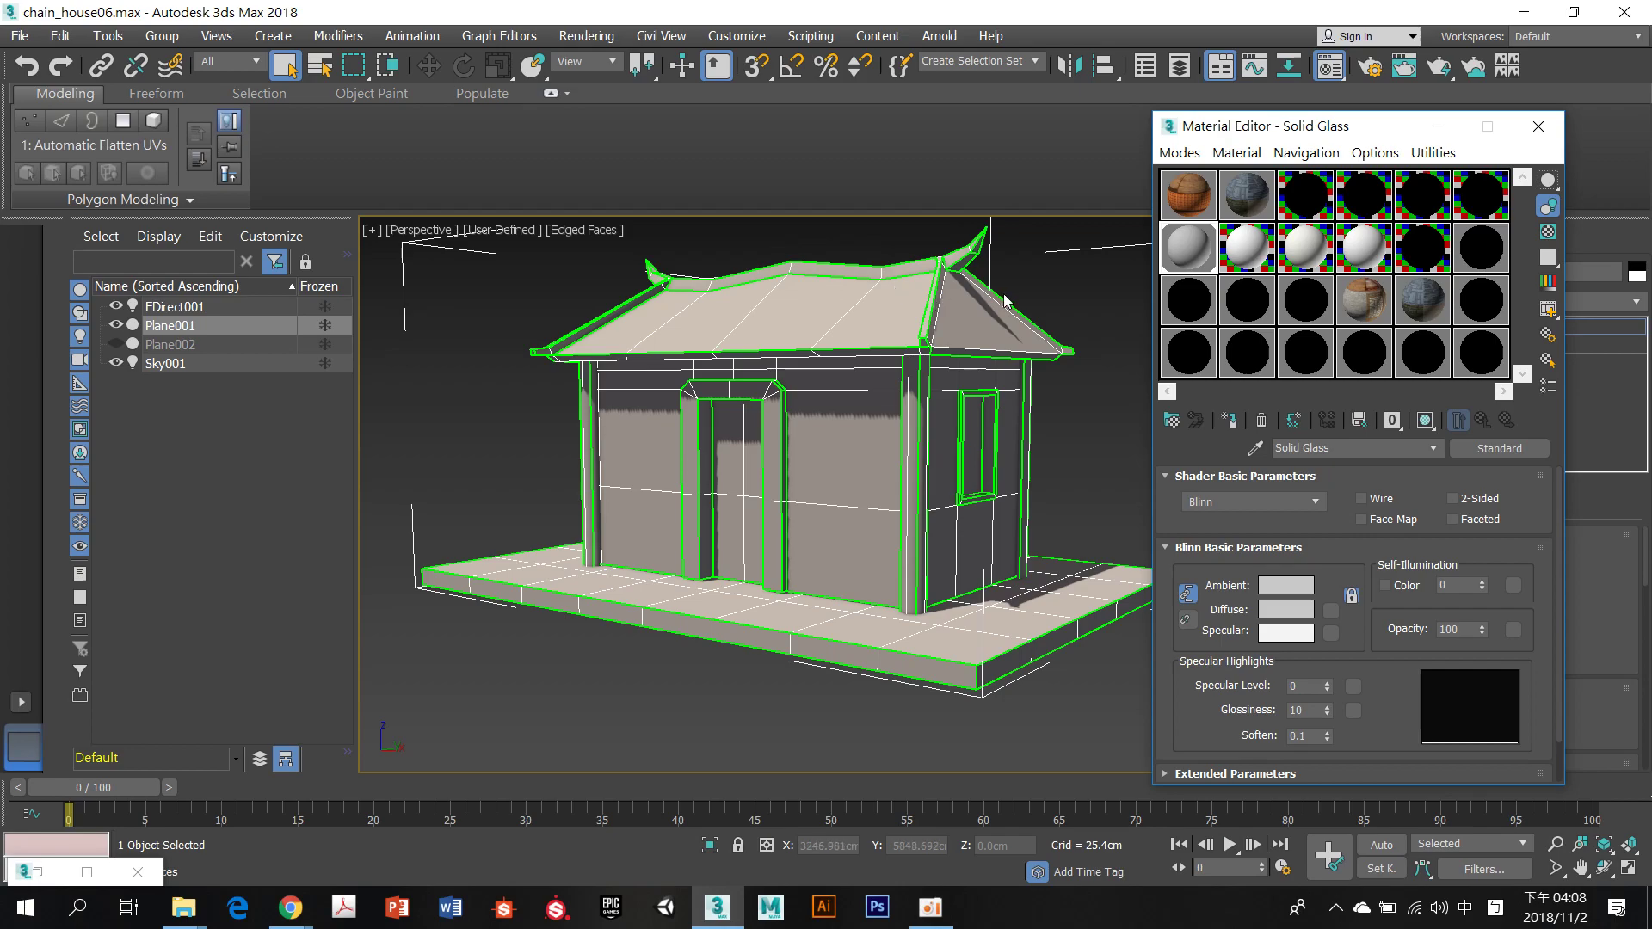
Close the Material Editor to uncover the modifier stack of the house
left_click_drag(1223, 128, 1247, 300)
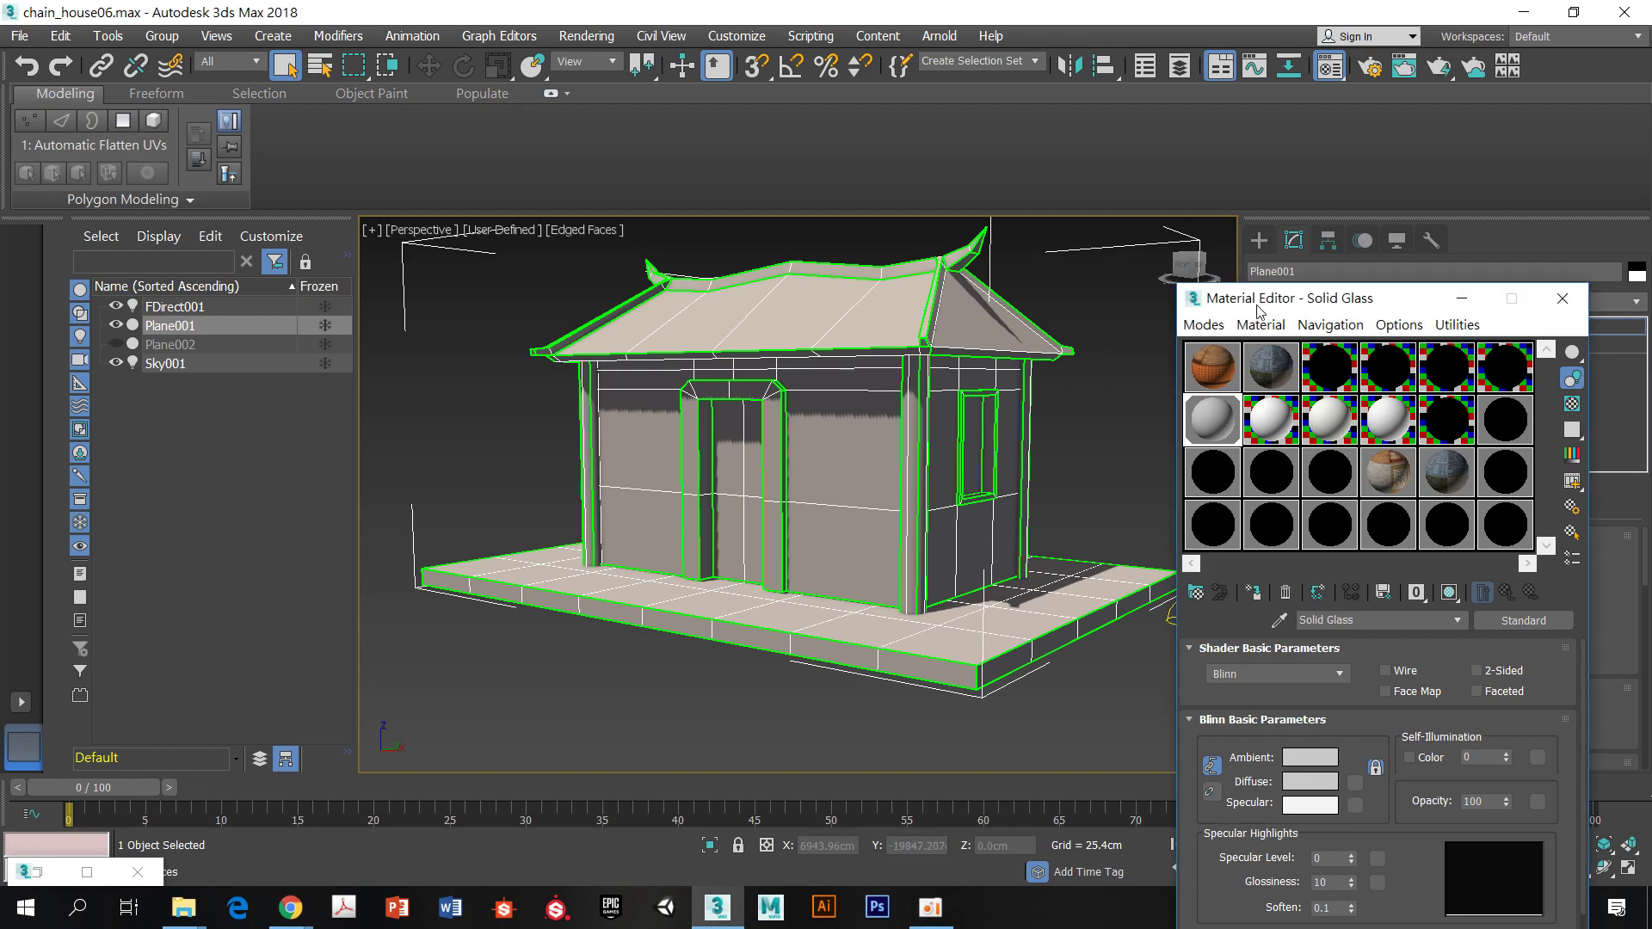
left_click_drag(1297, 303, 1160, 329)
left_click(1425, 323)
Examine the roof, wall and base elements of the house at the Editable Poly level, and return to the Automatic Flatten UVs modifier
left_click(1326, 345)
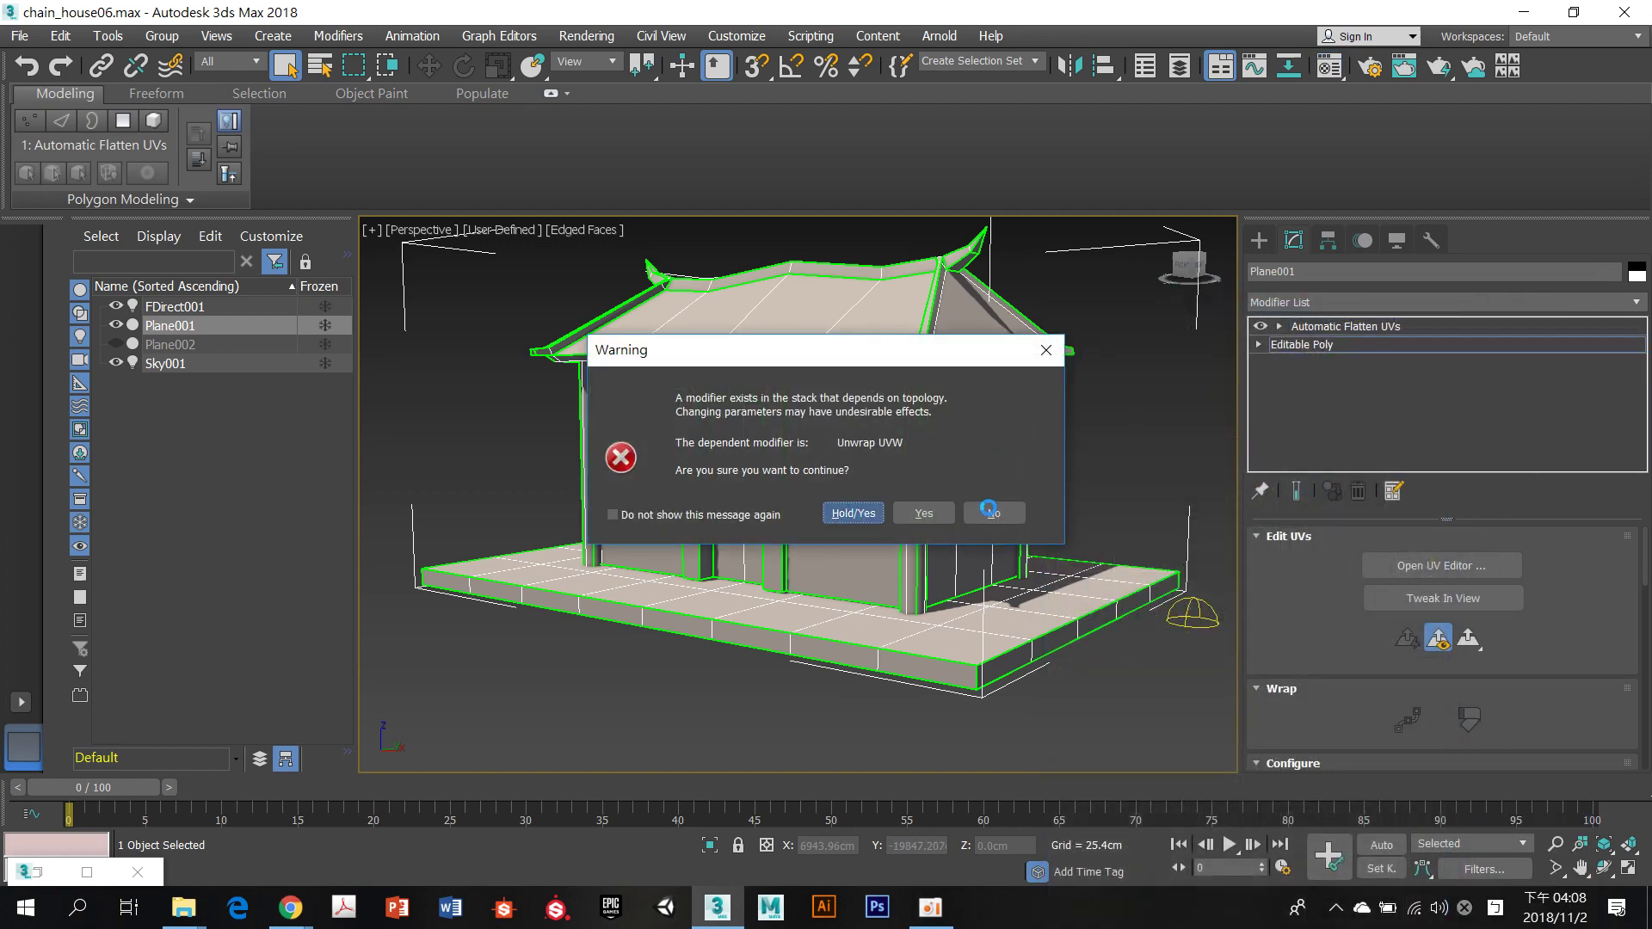
left_click(989, 512)
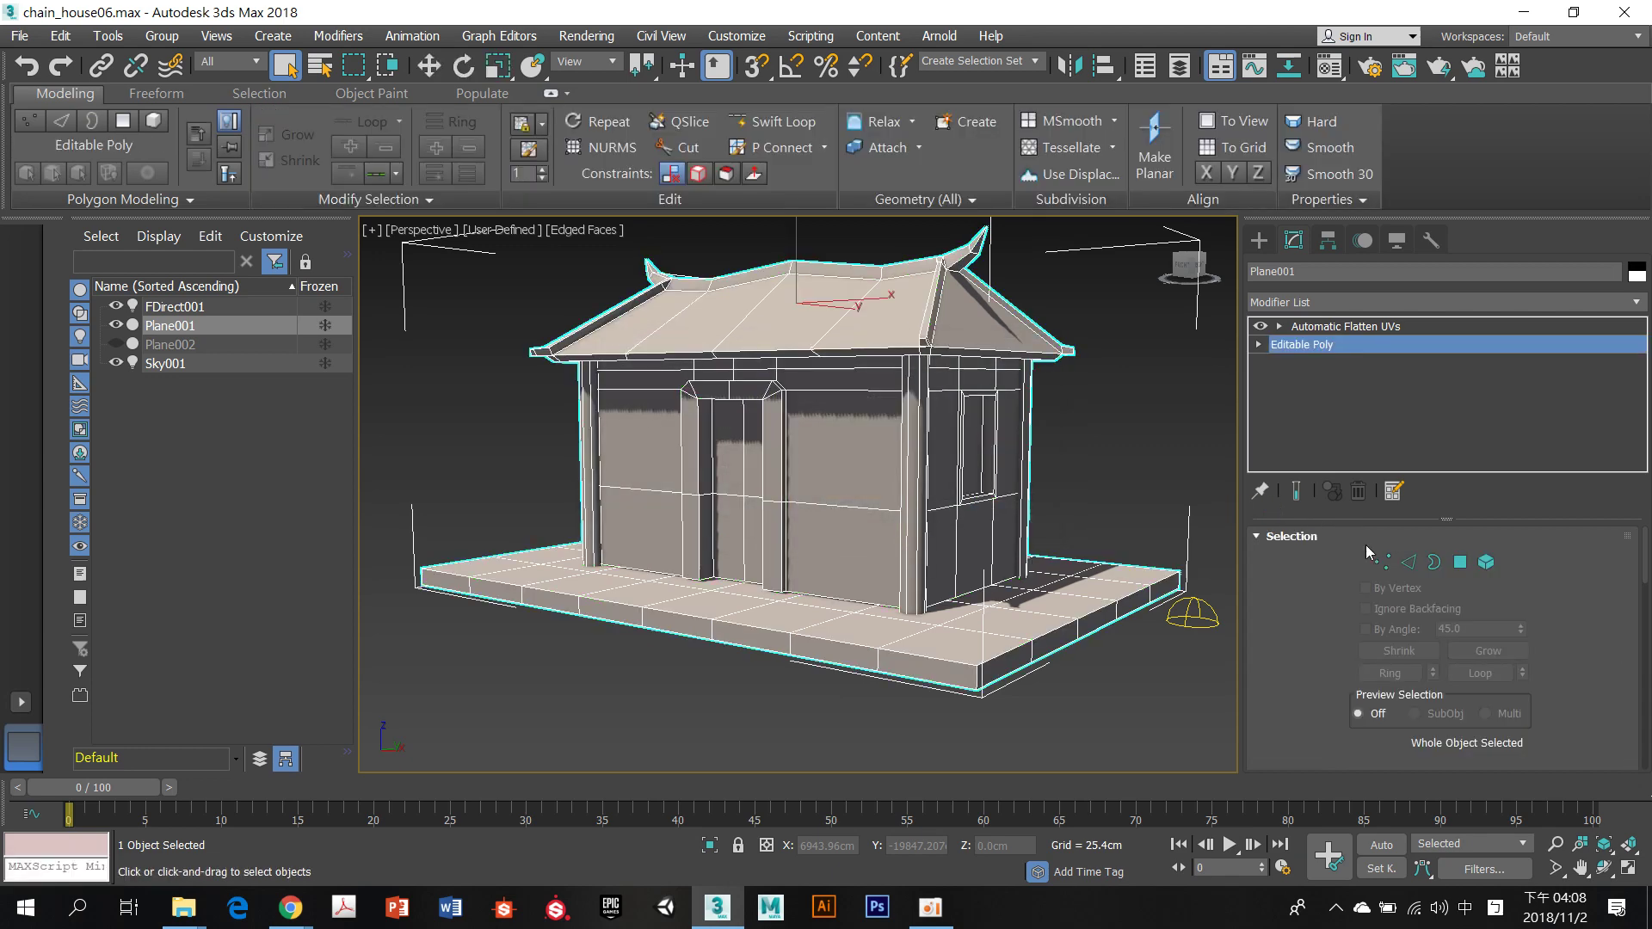
left_click(1487, 562)
left_click(914, 308)
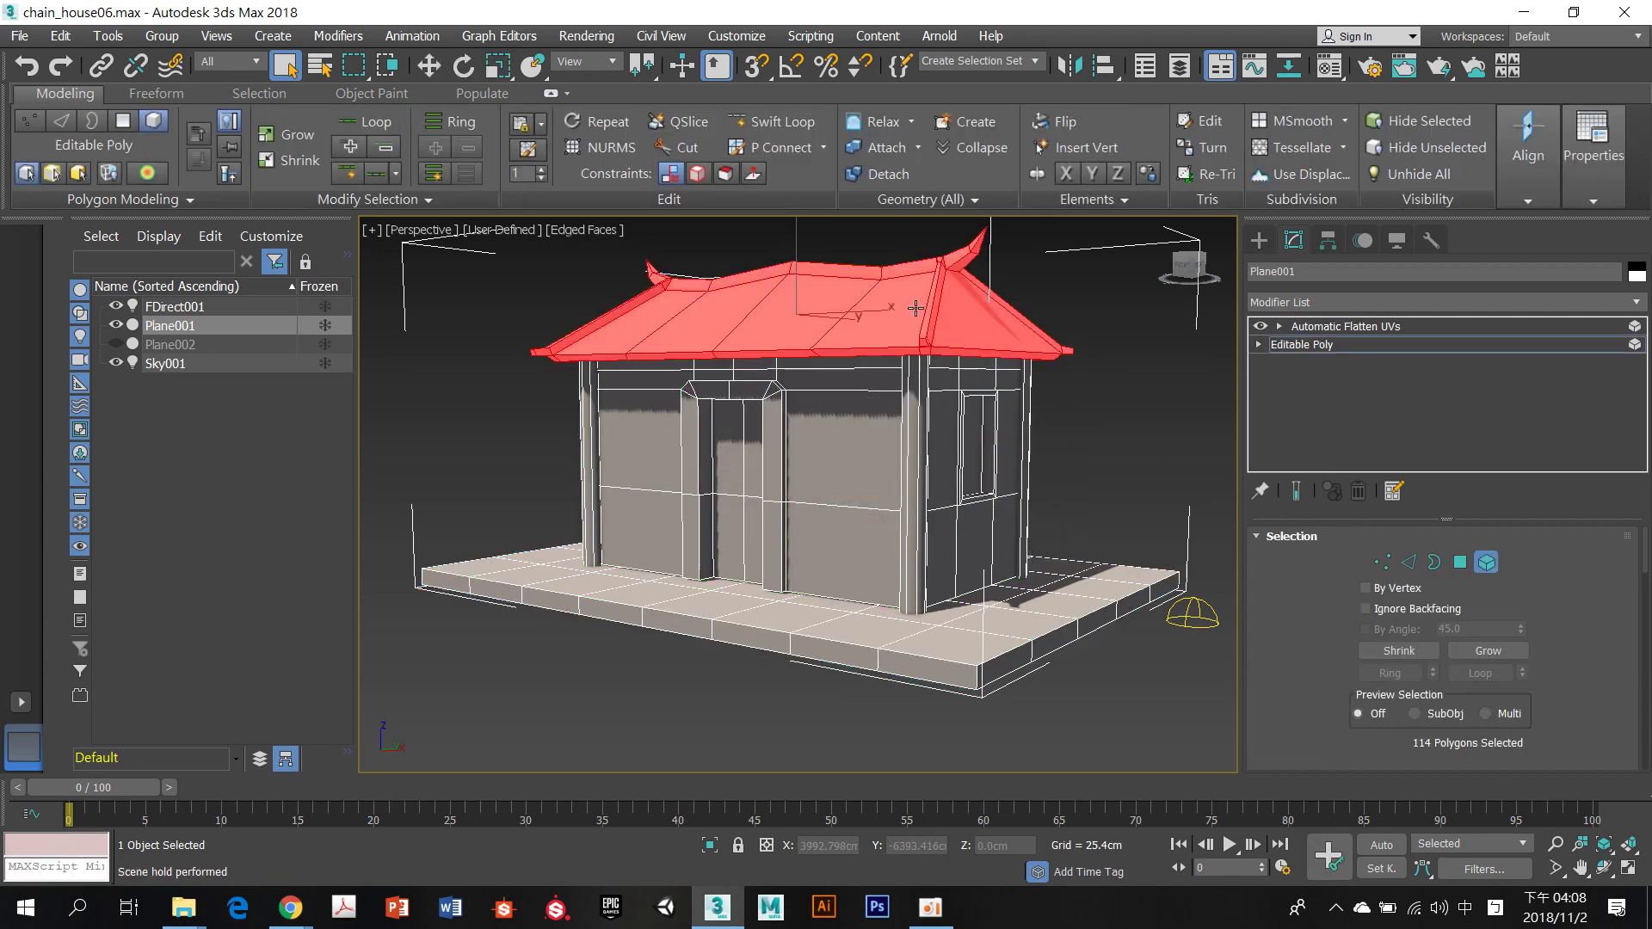
left_click(919, 391)
left_click(863, 395)
left_click(979, 614)
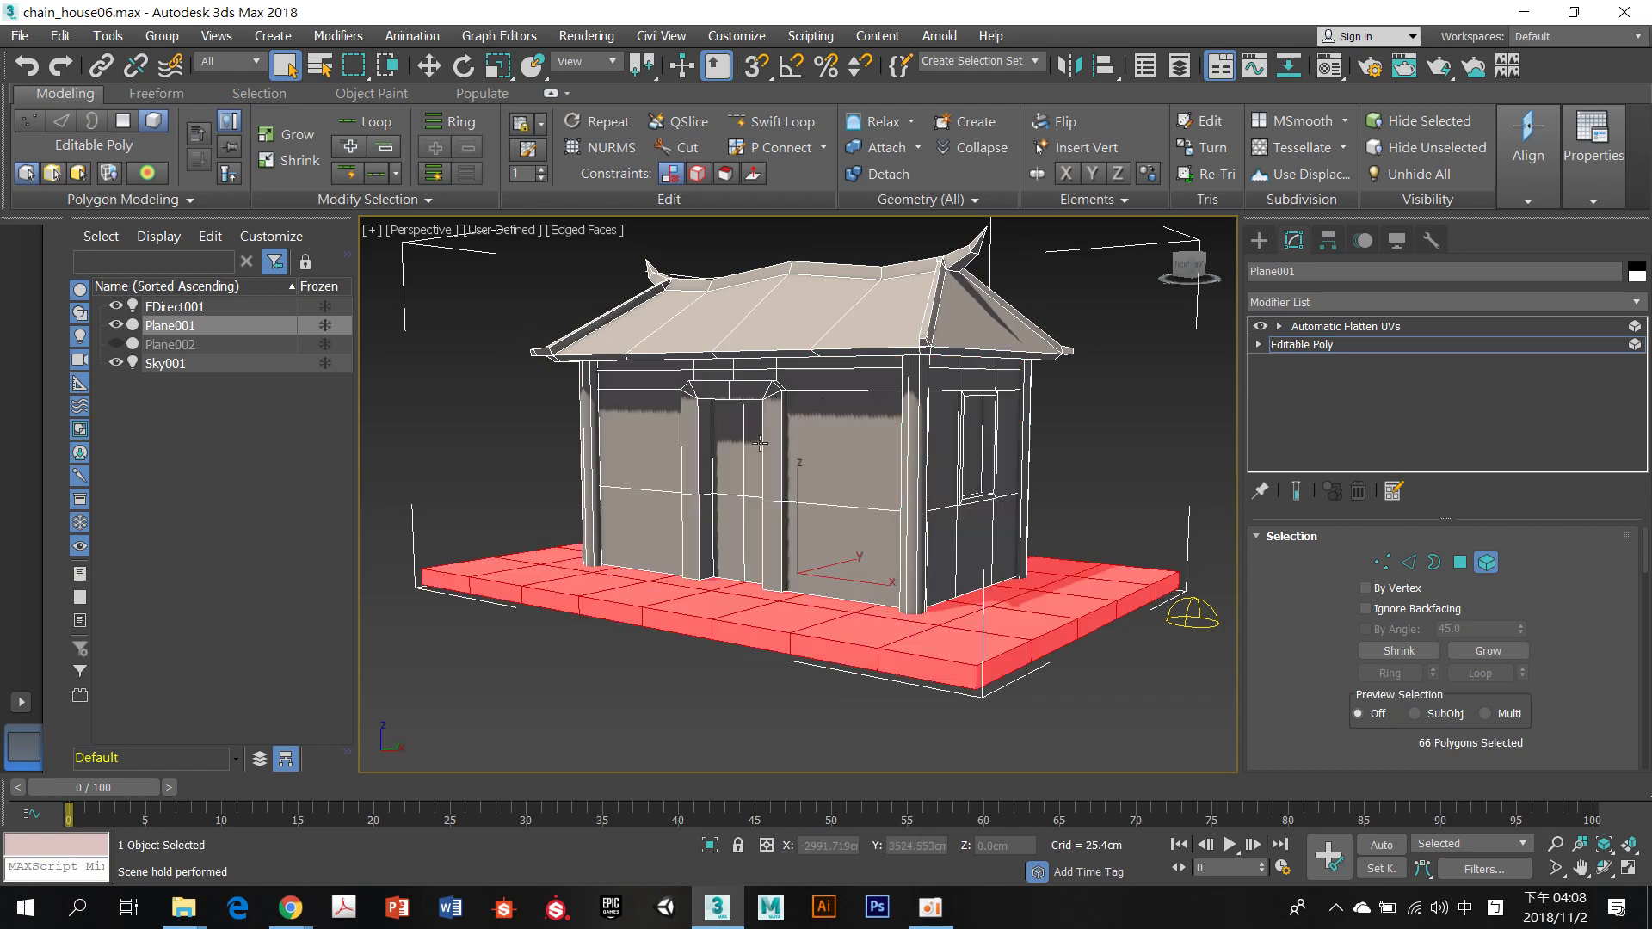
left_click(1486, 562)
left_click(1346, 326)
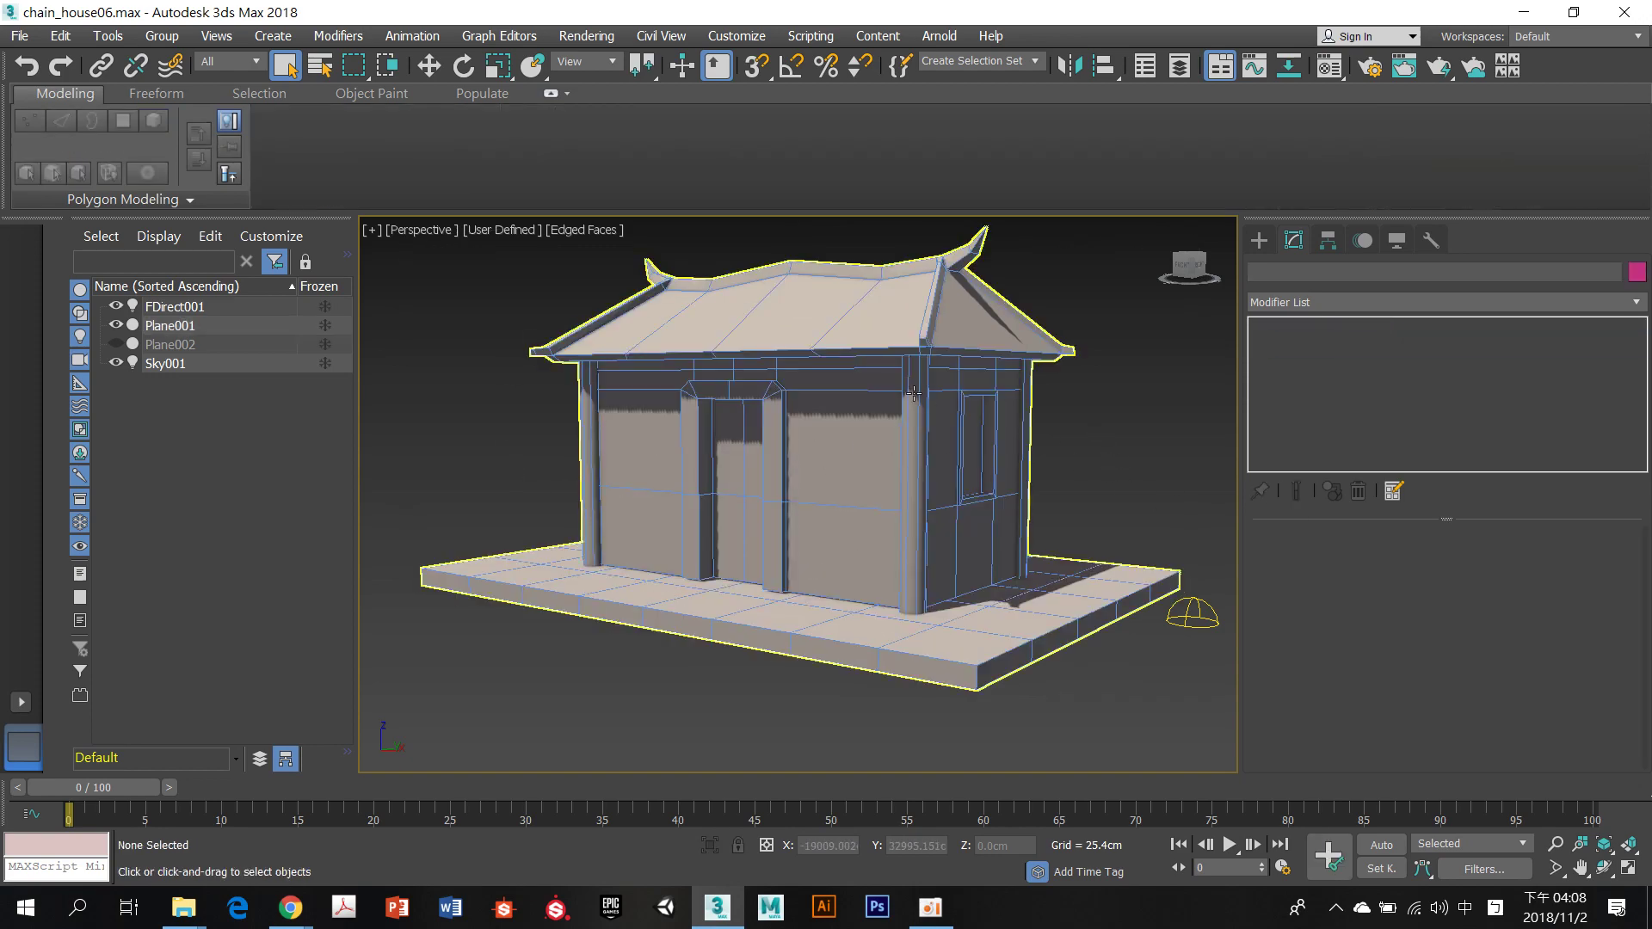
Hide the Sky001 light in the scene and keep the house Plane001 selected
scroll(912, 400, "down", 3)
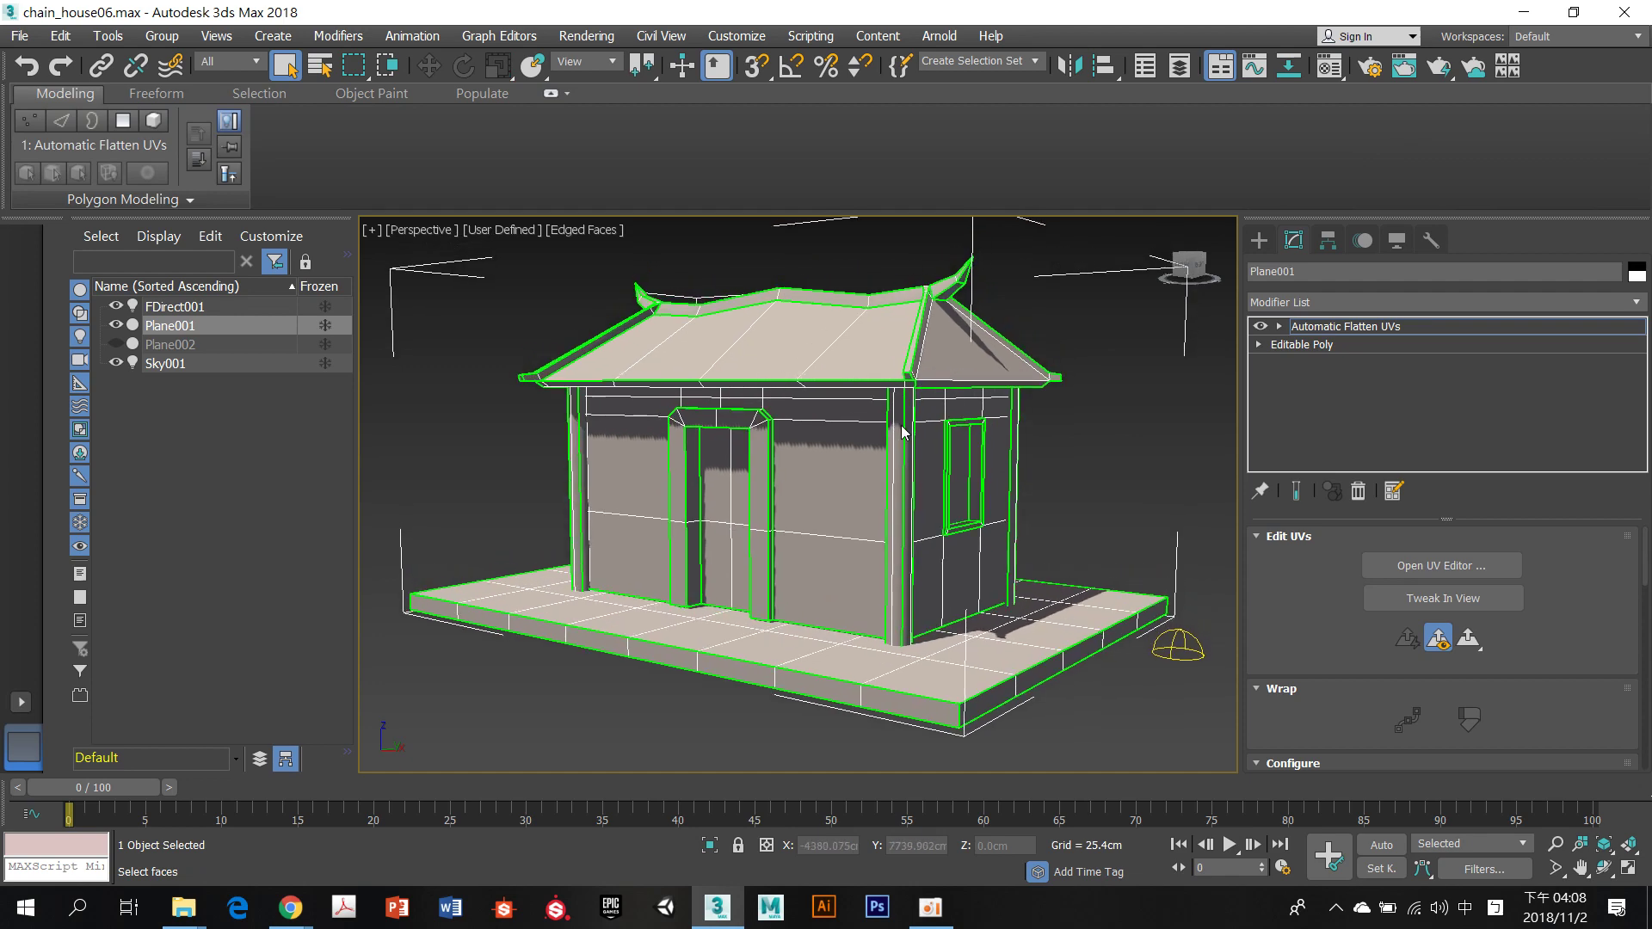
scroll(903, 433, "up", 2)
left_click(115, 325)
left_click(115, 325)
left_click(116, 362)
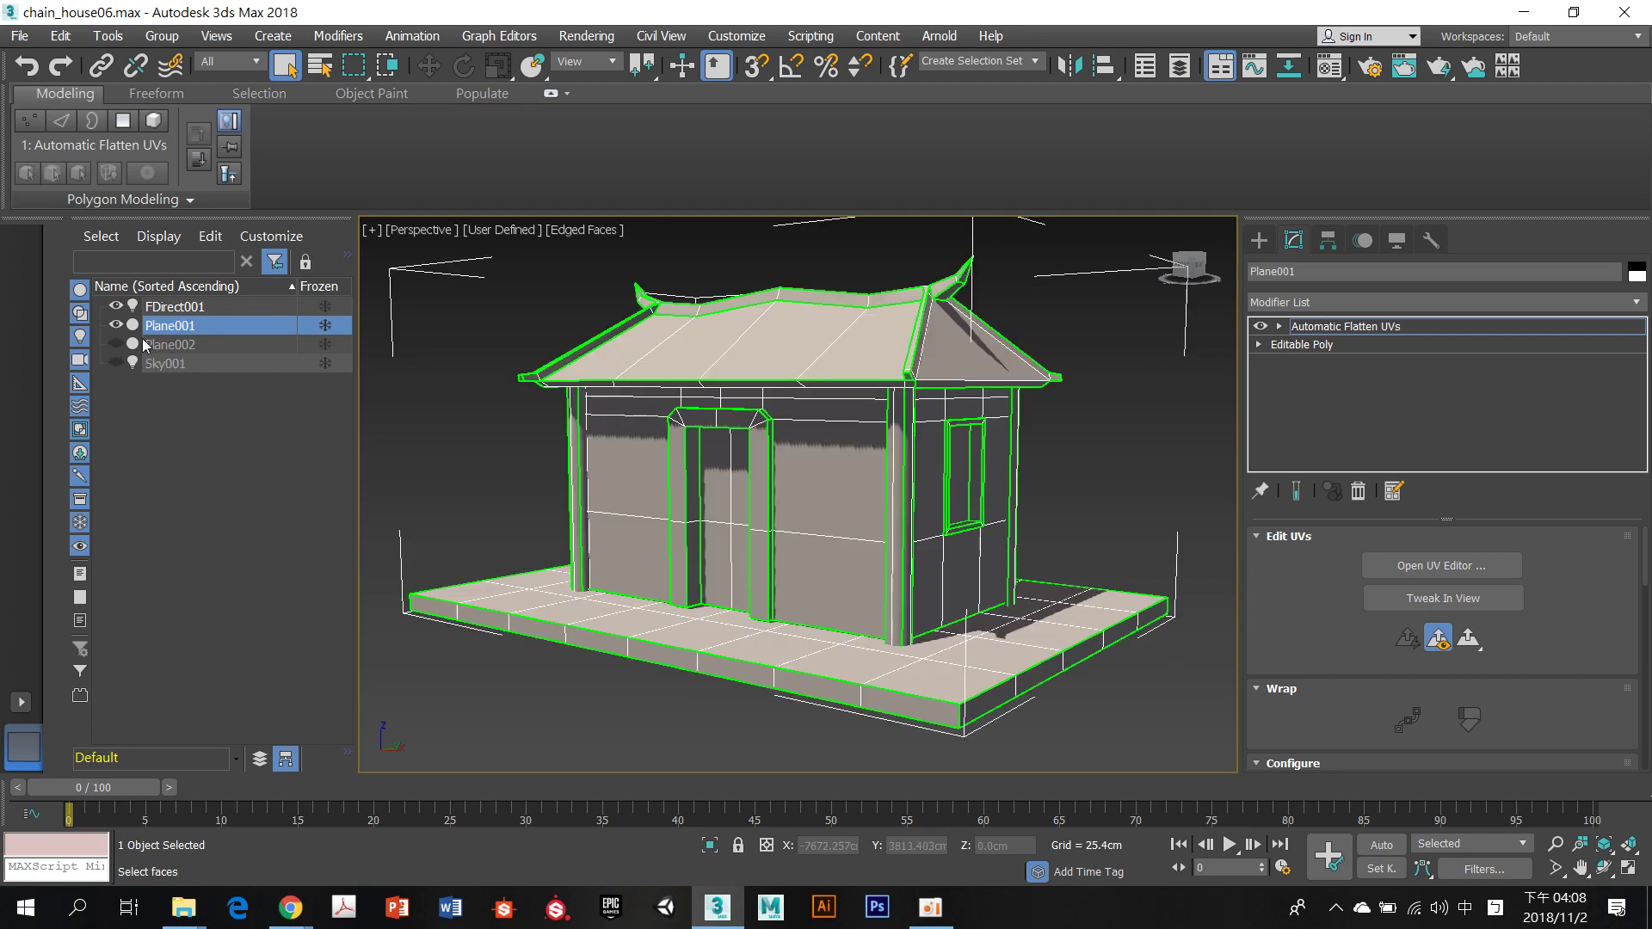
left_click(115, 363)
left_click(115, 363)
left_click(127, 396)
left_click(196, 327)
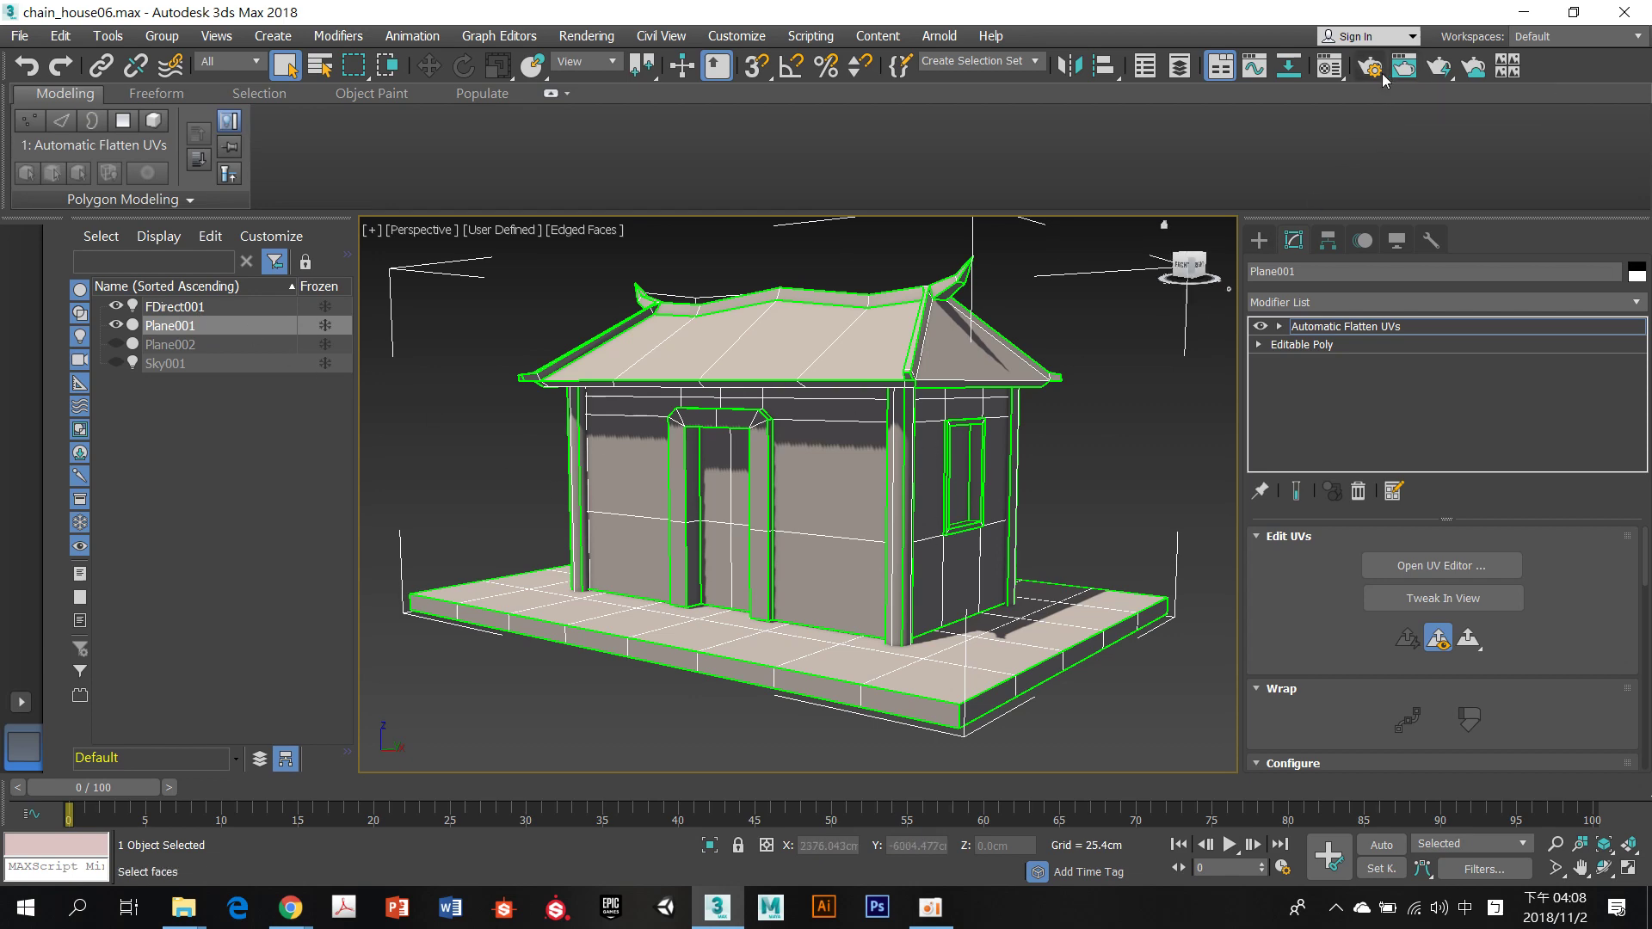
Open the Material Editor and go through the Ceramic, Solid Glass, 23 - Default and 24 - Default sample slots
left_click(1330, 72)
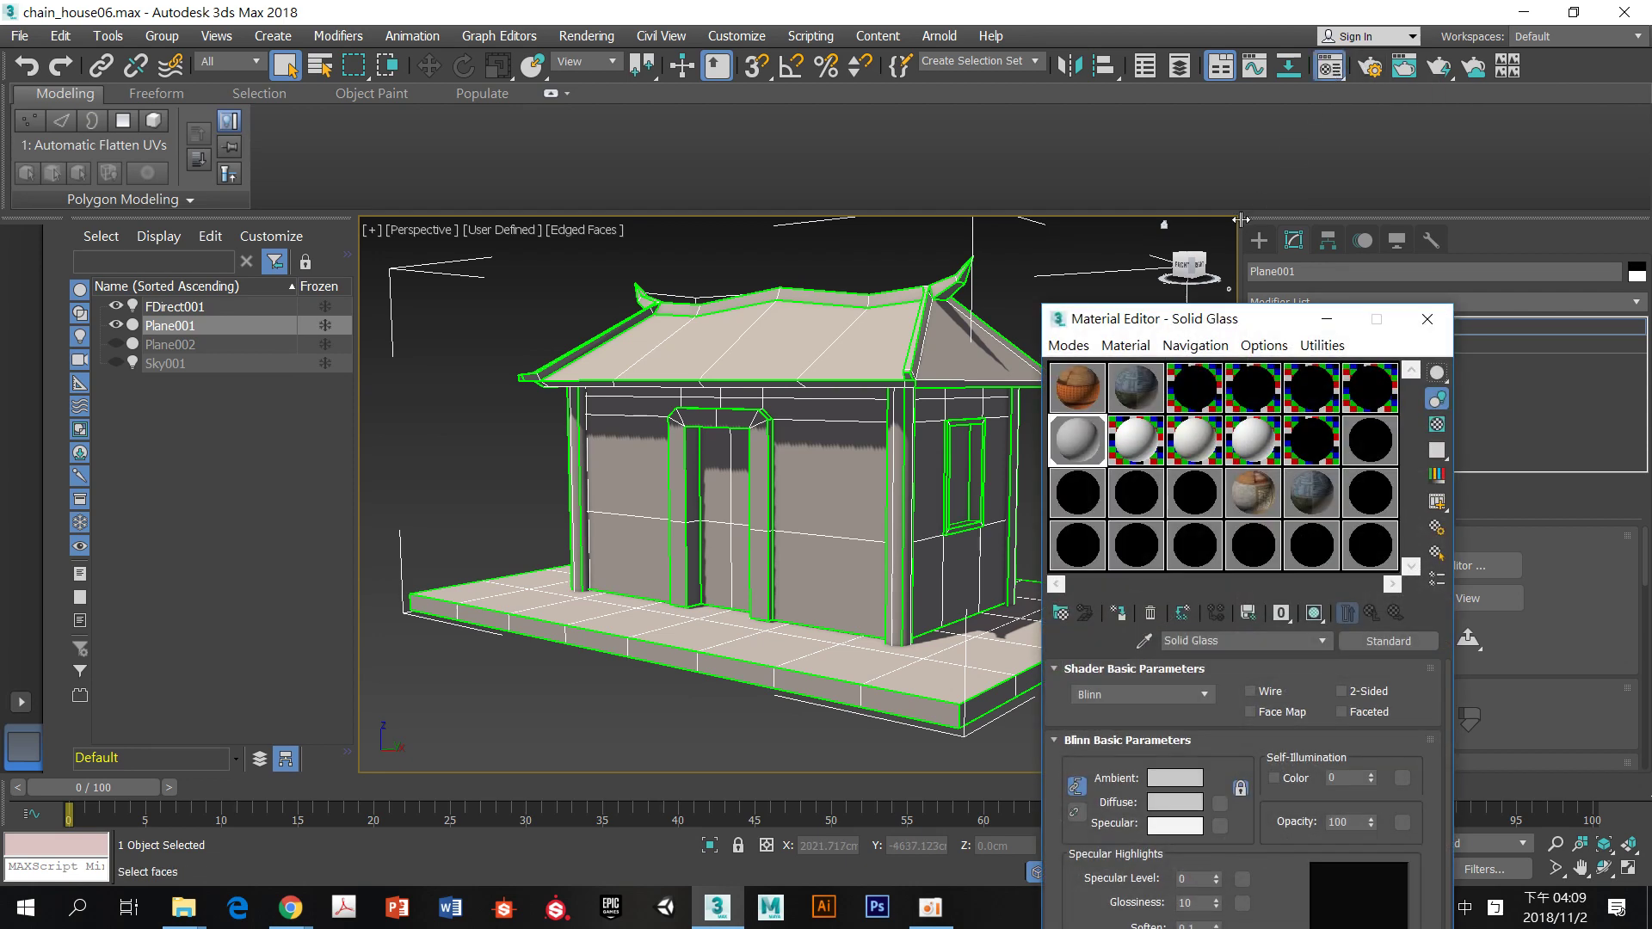
left_click_drag(1147, 320, 1232, 199)
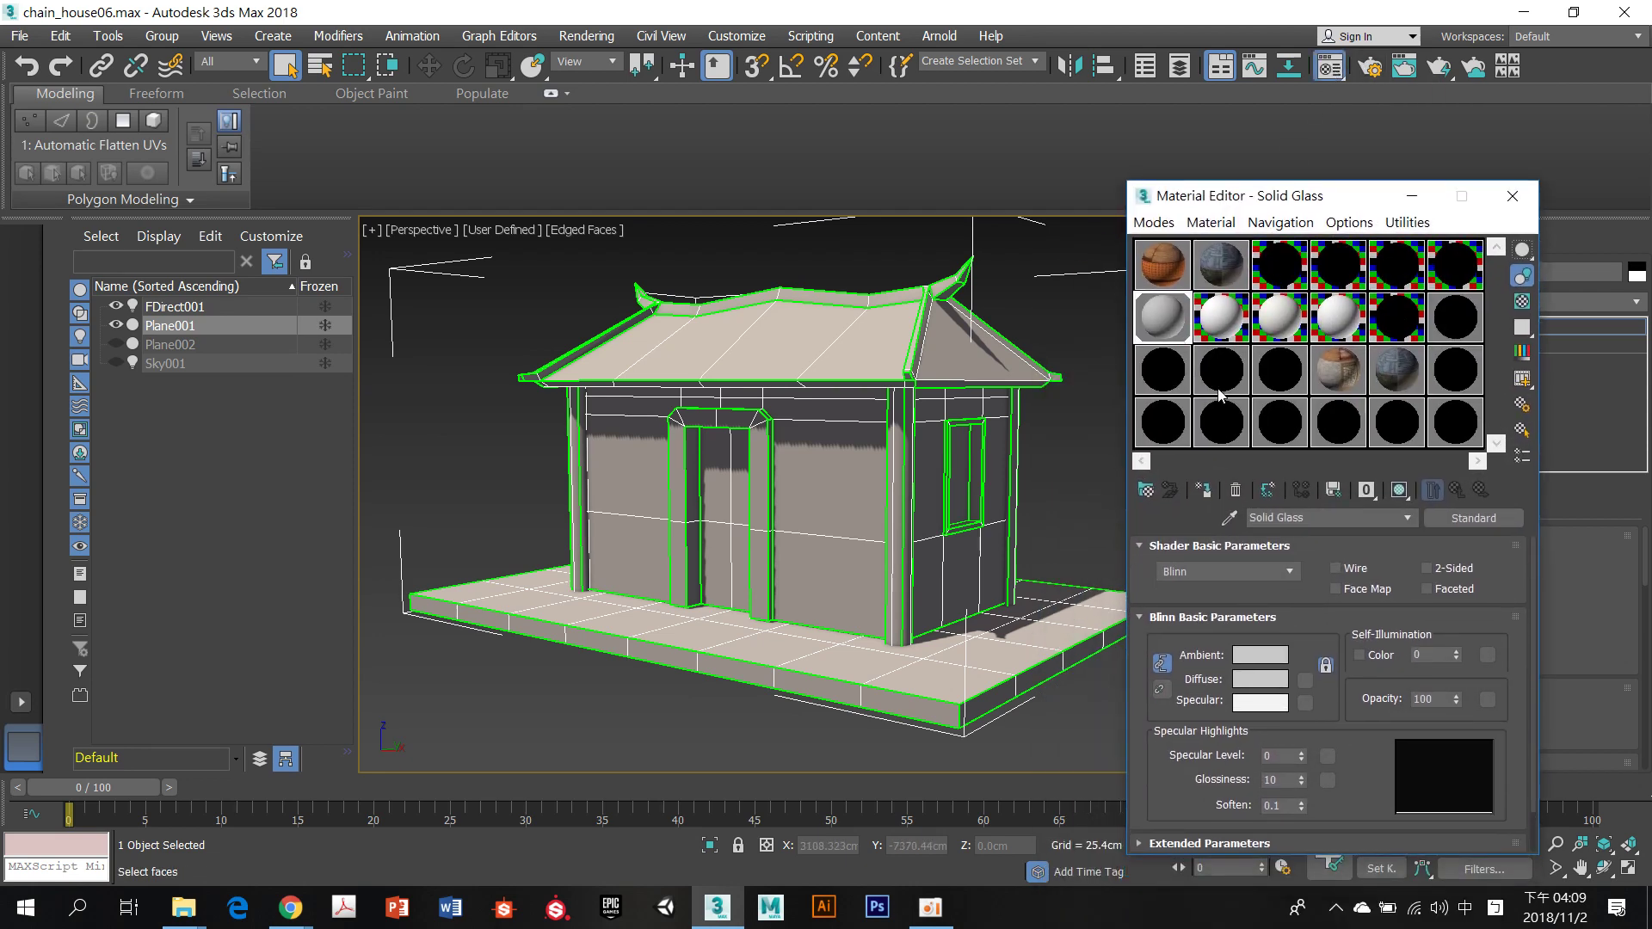
left_click(1229, 330)
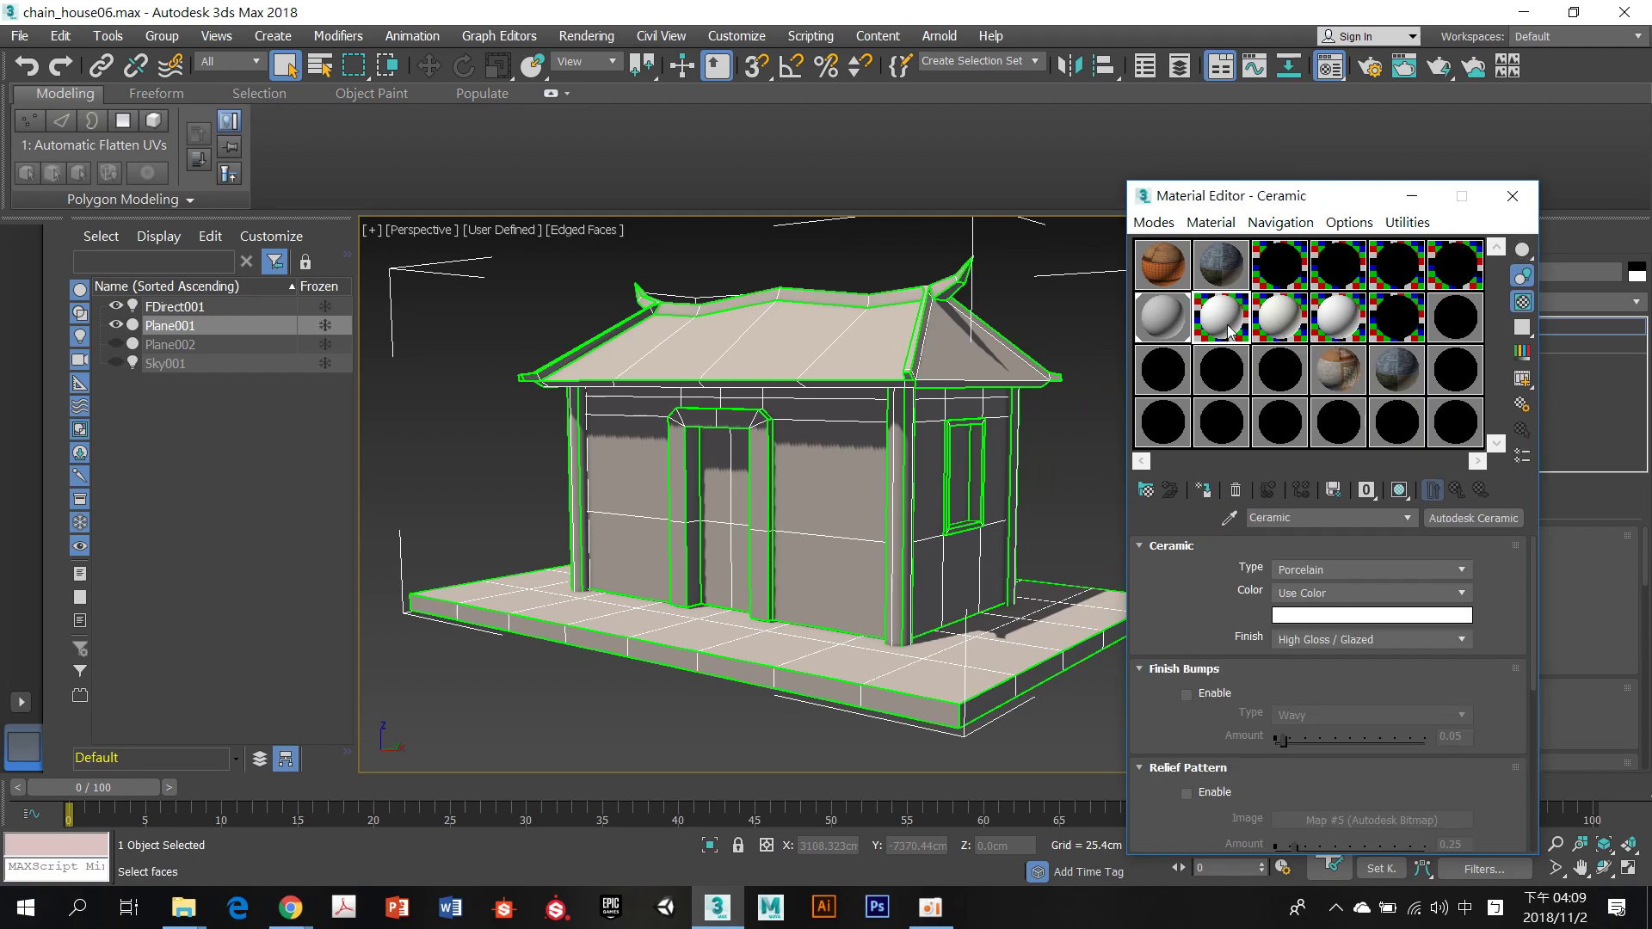
left_click(1189, 324)
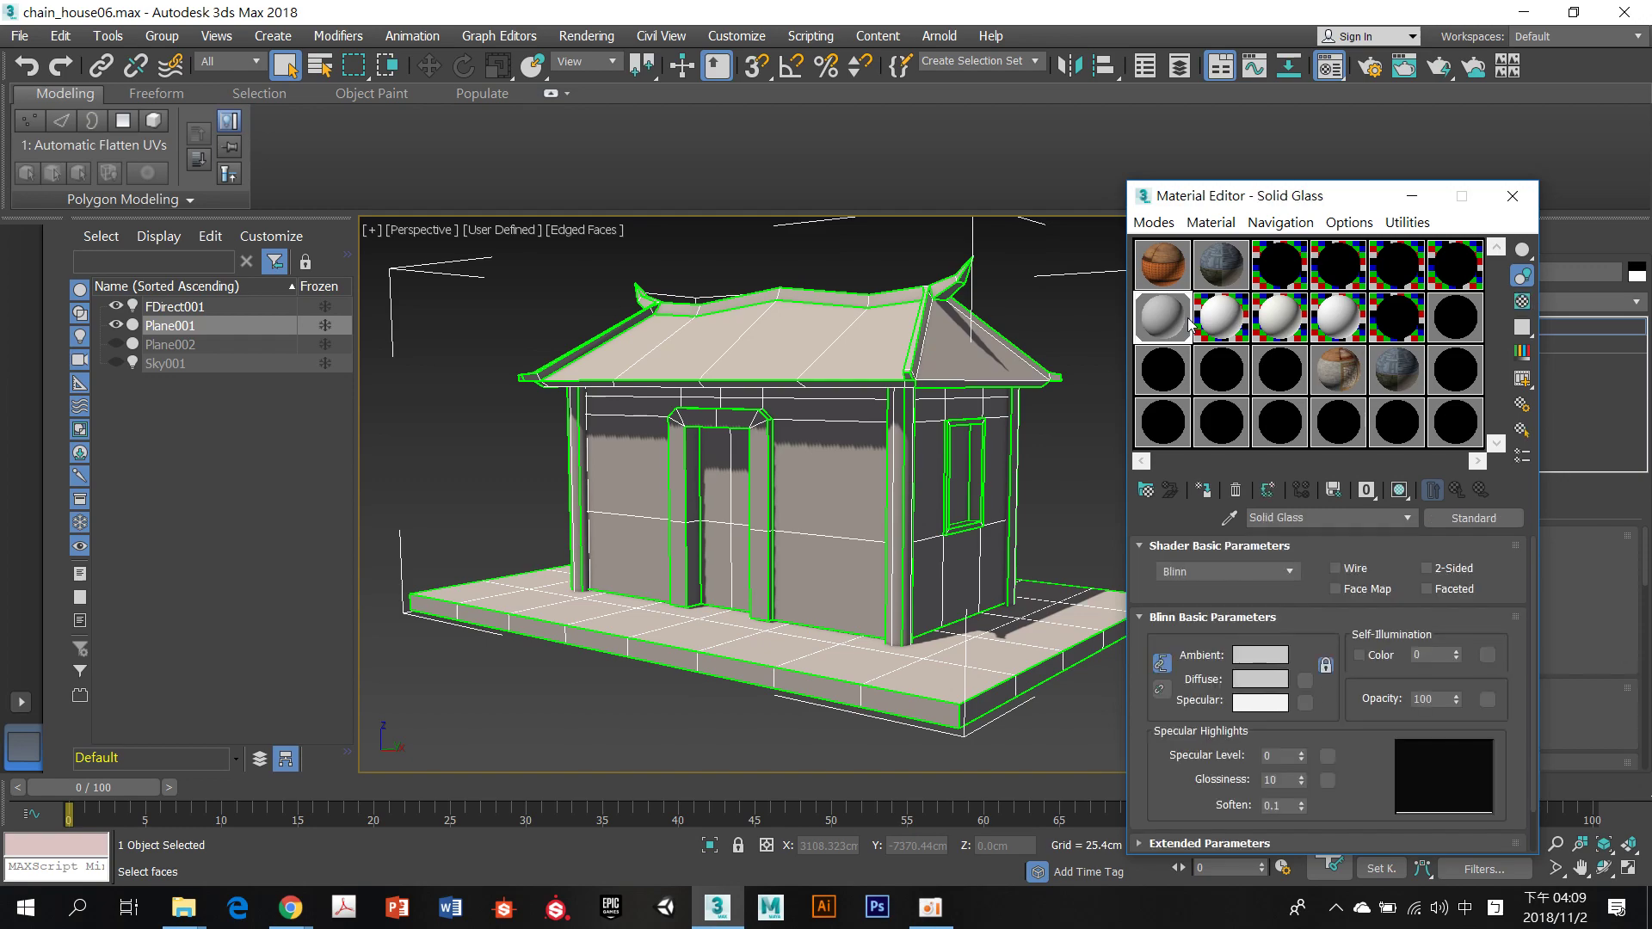
left_click(1461, 389)
left_click(1456, 420)
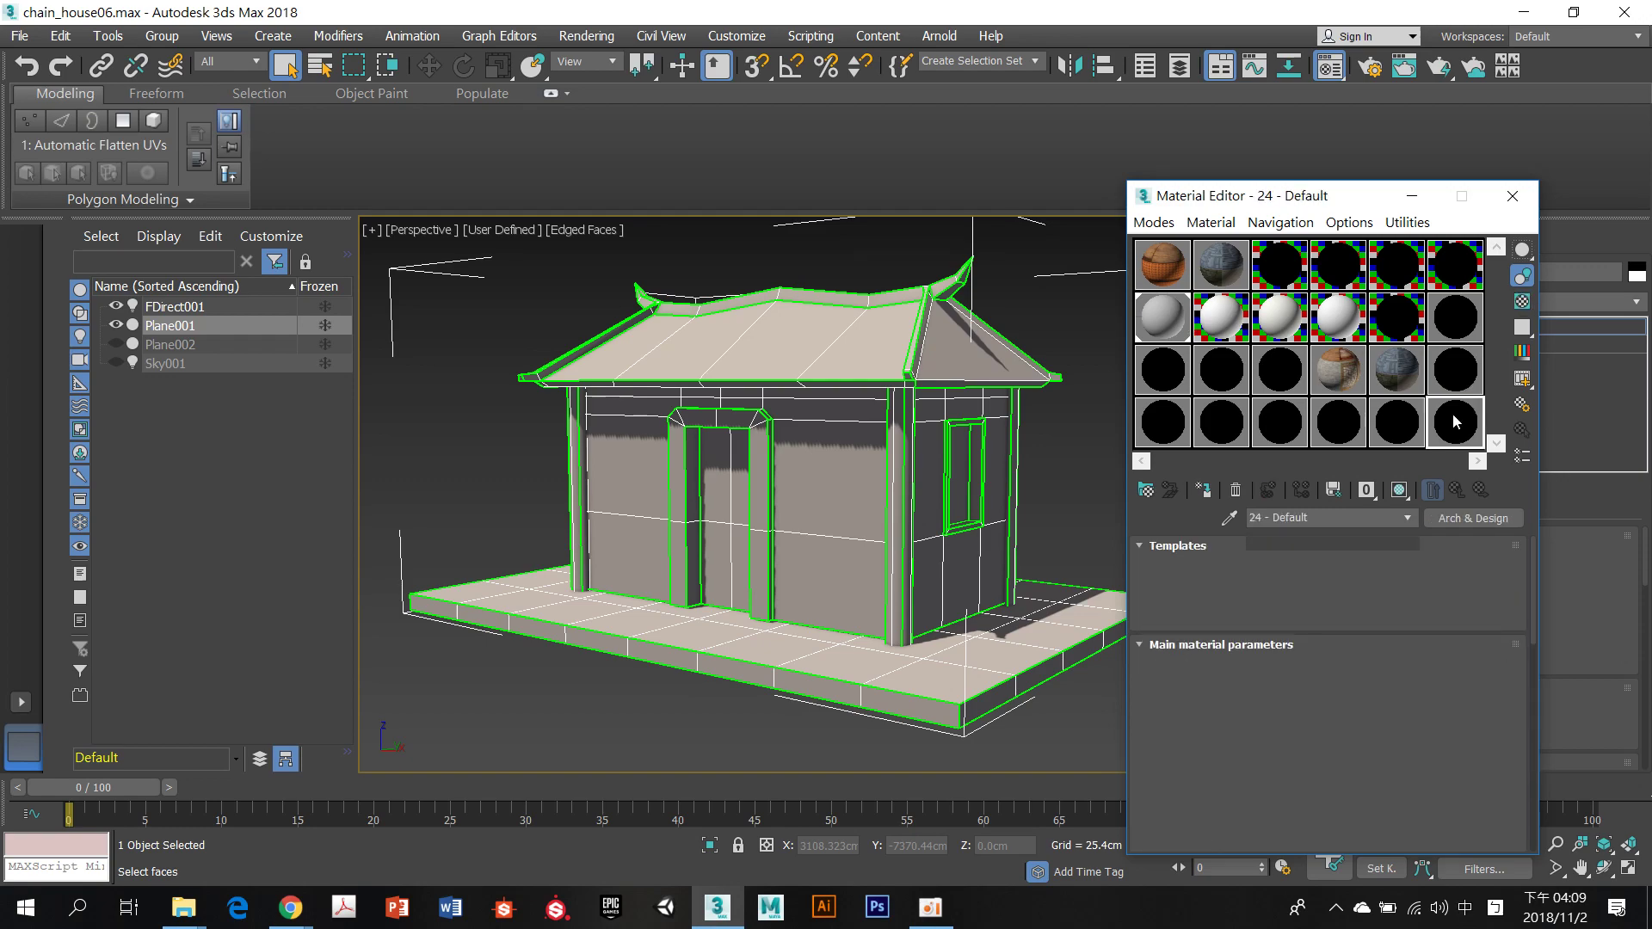
left_click(1391, 411)
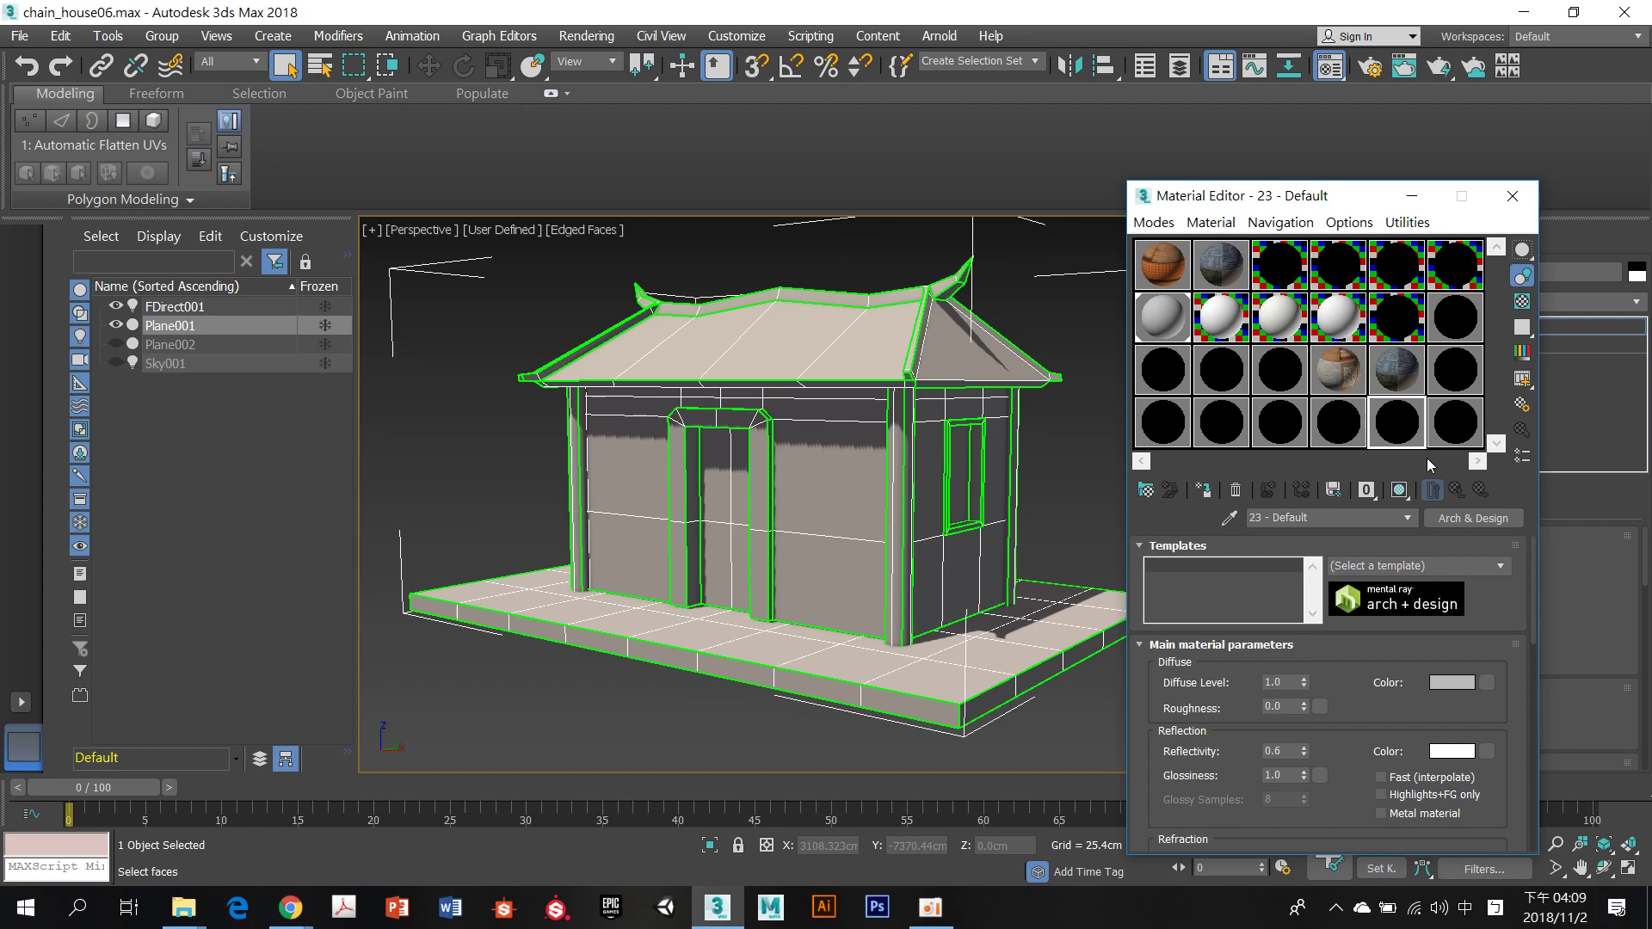
left_click(1452, 443)
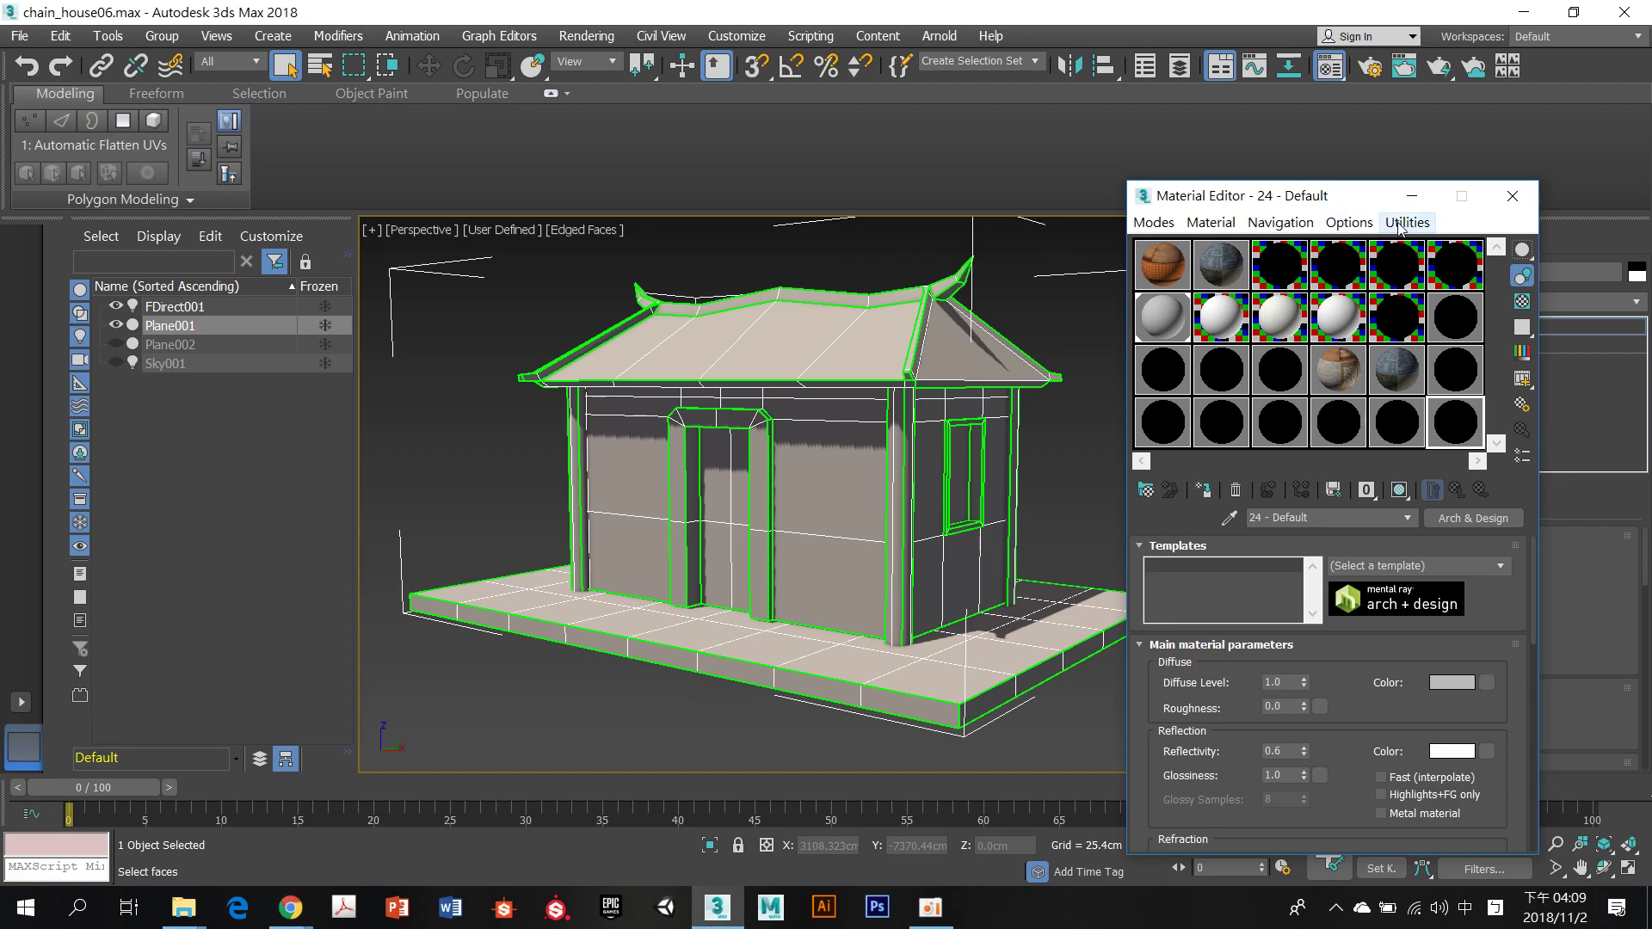
left_click(1348, 224)
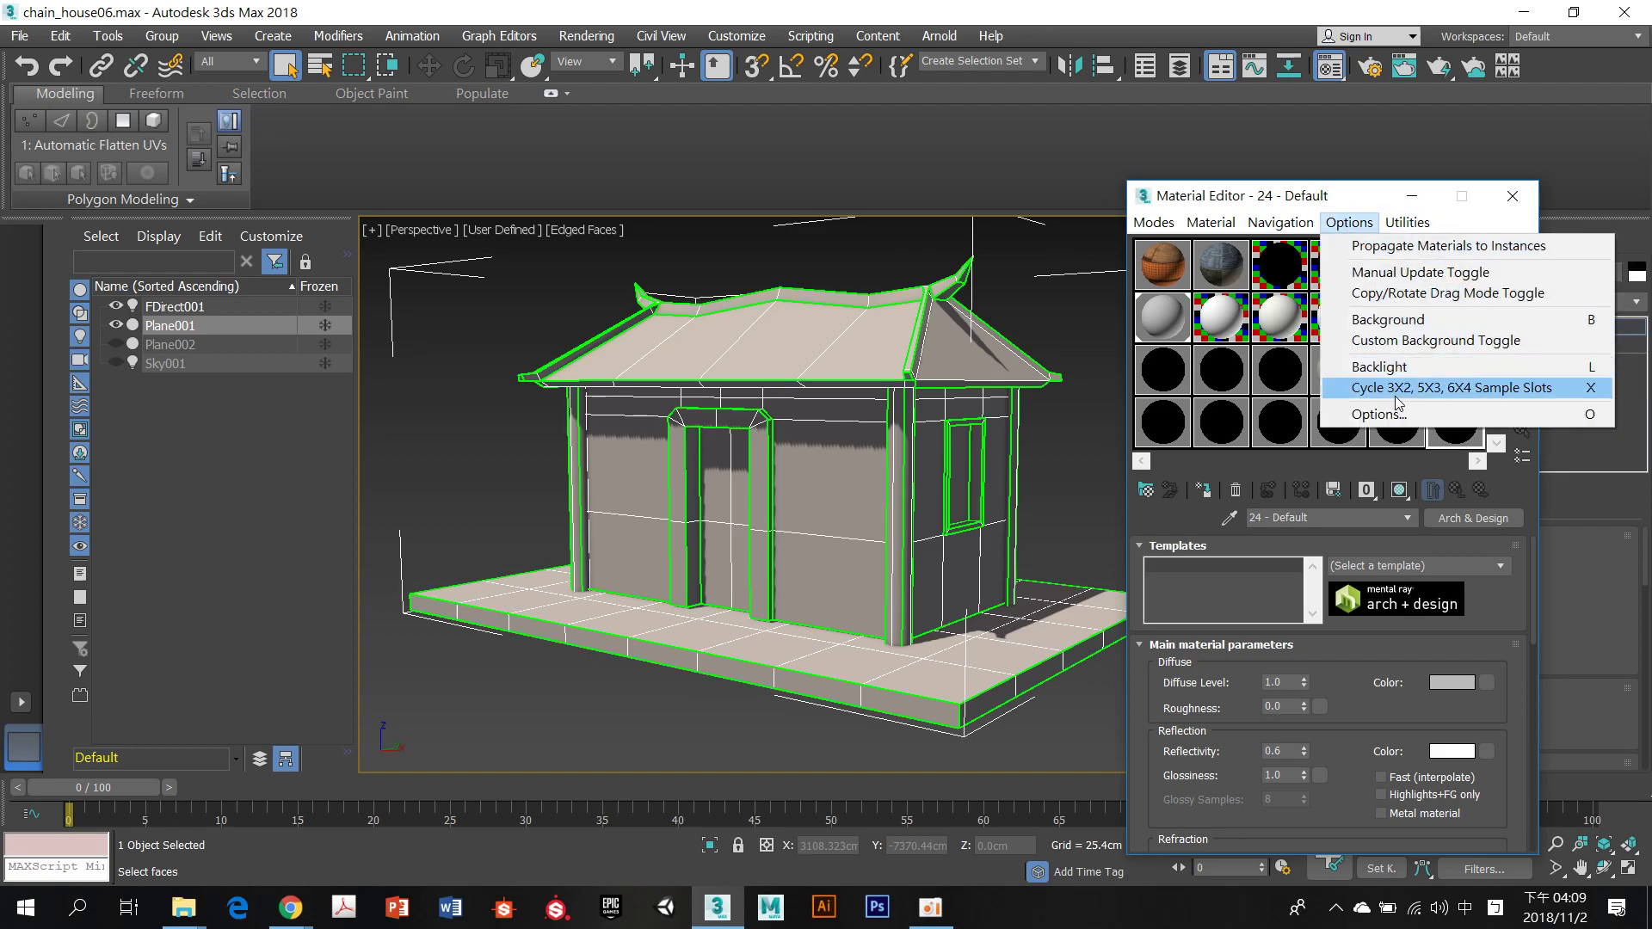
mouse_move(1294, 228)
mouse_move(1202, 230)
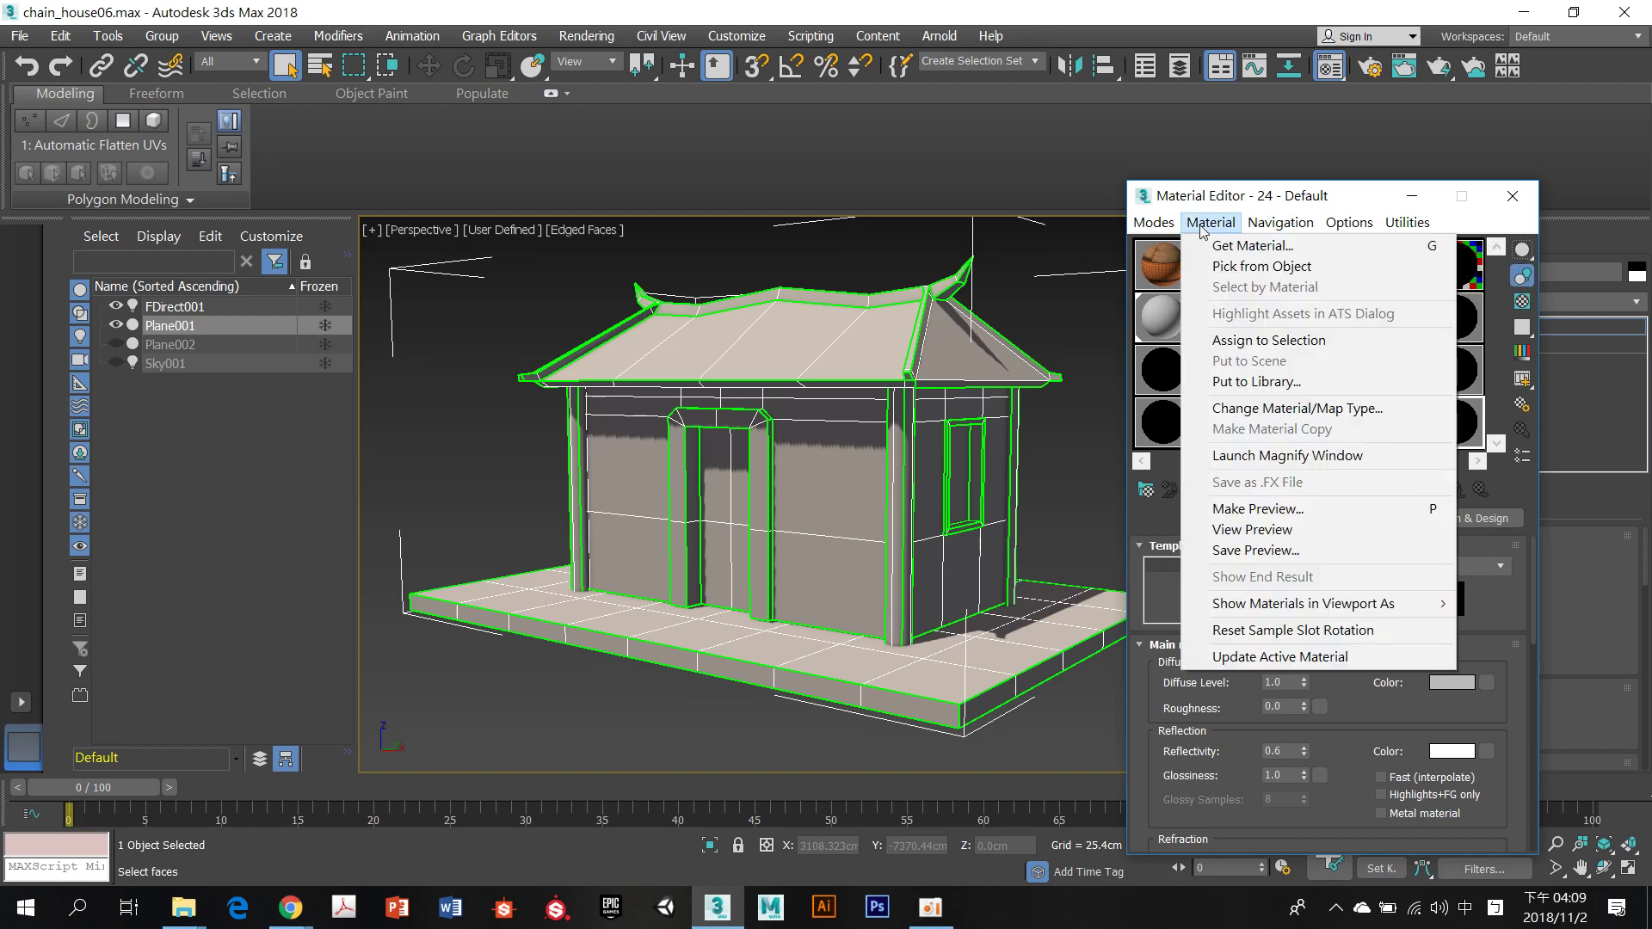
mouse_move(1442, 237)
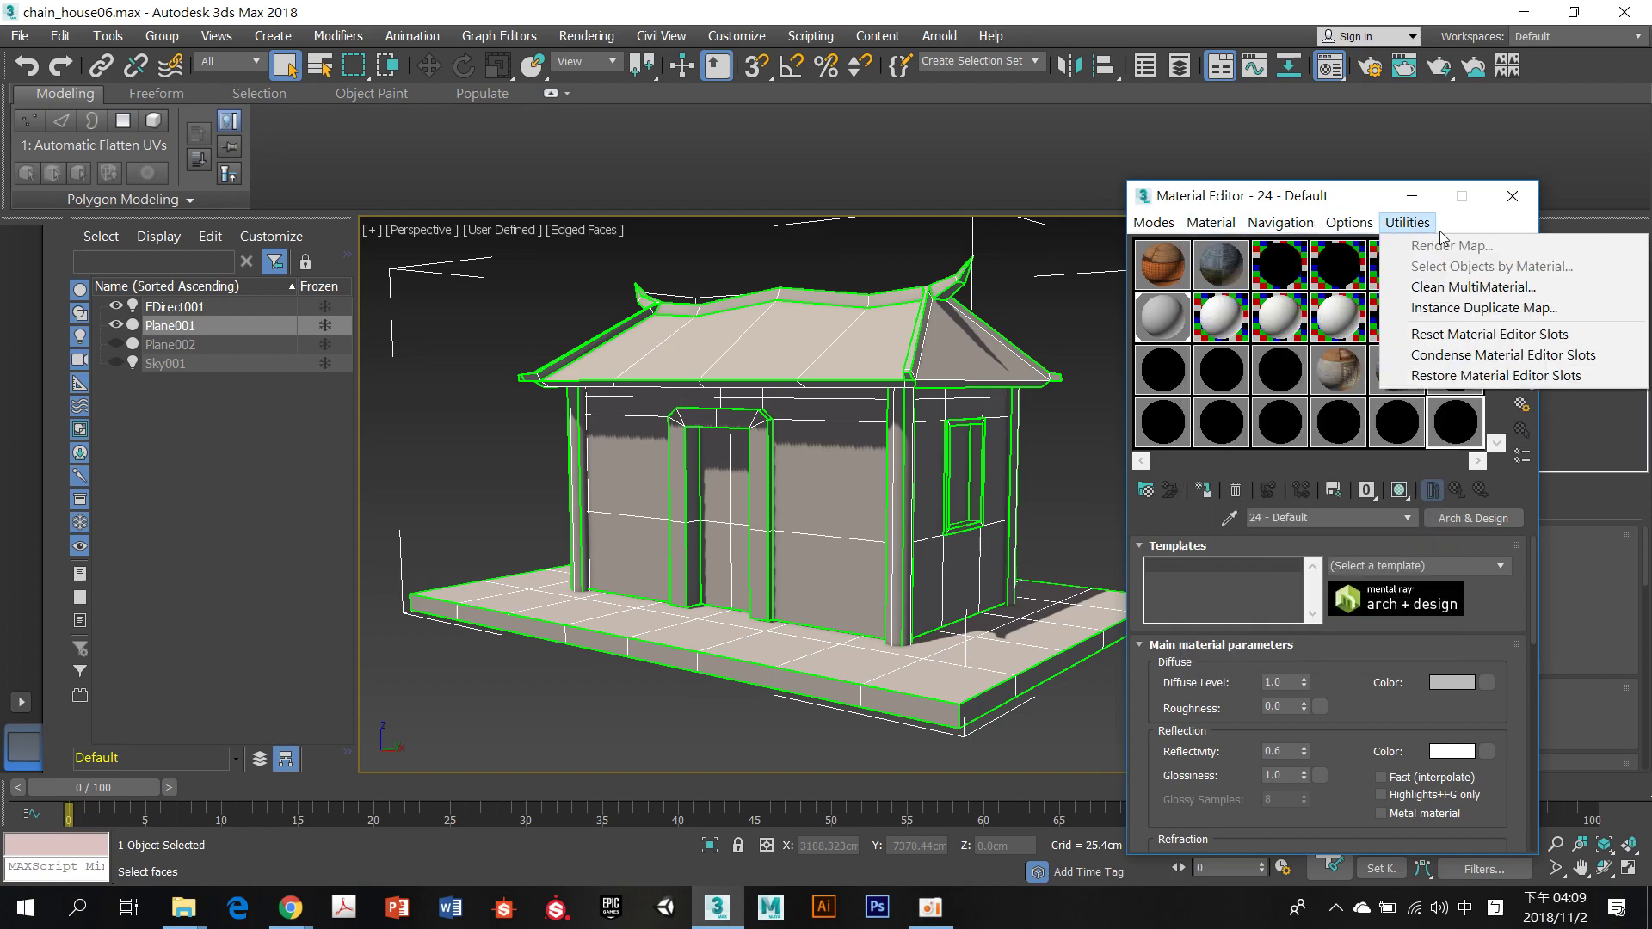
Make the Material Editor window taller and place it beside the house model
left_click(1343, 196)
left_click_drag(1342, 195, 1196, 69)
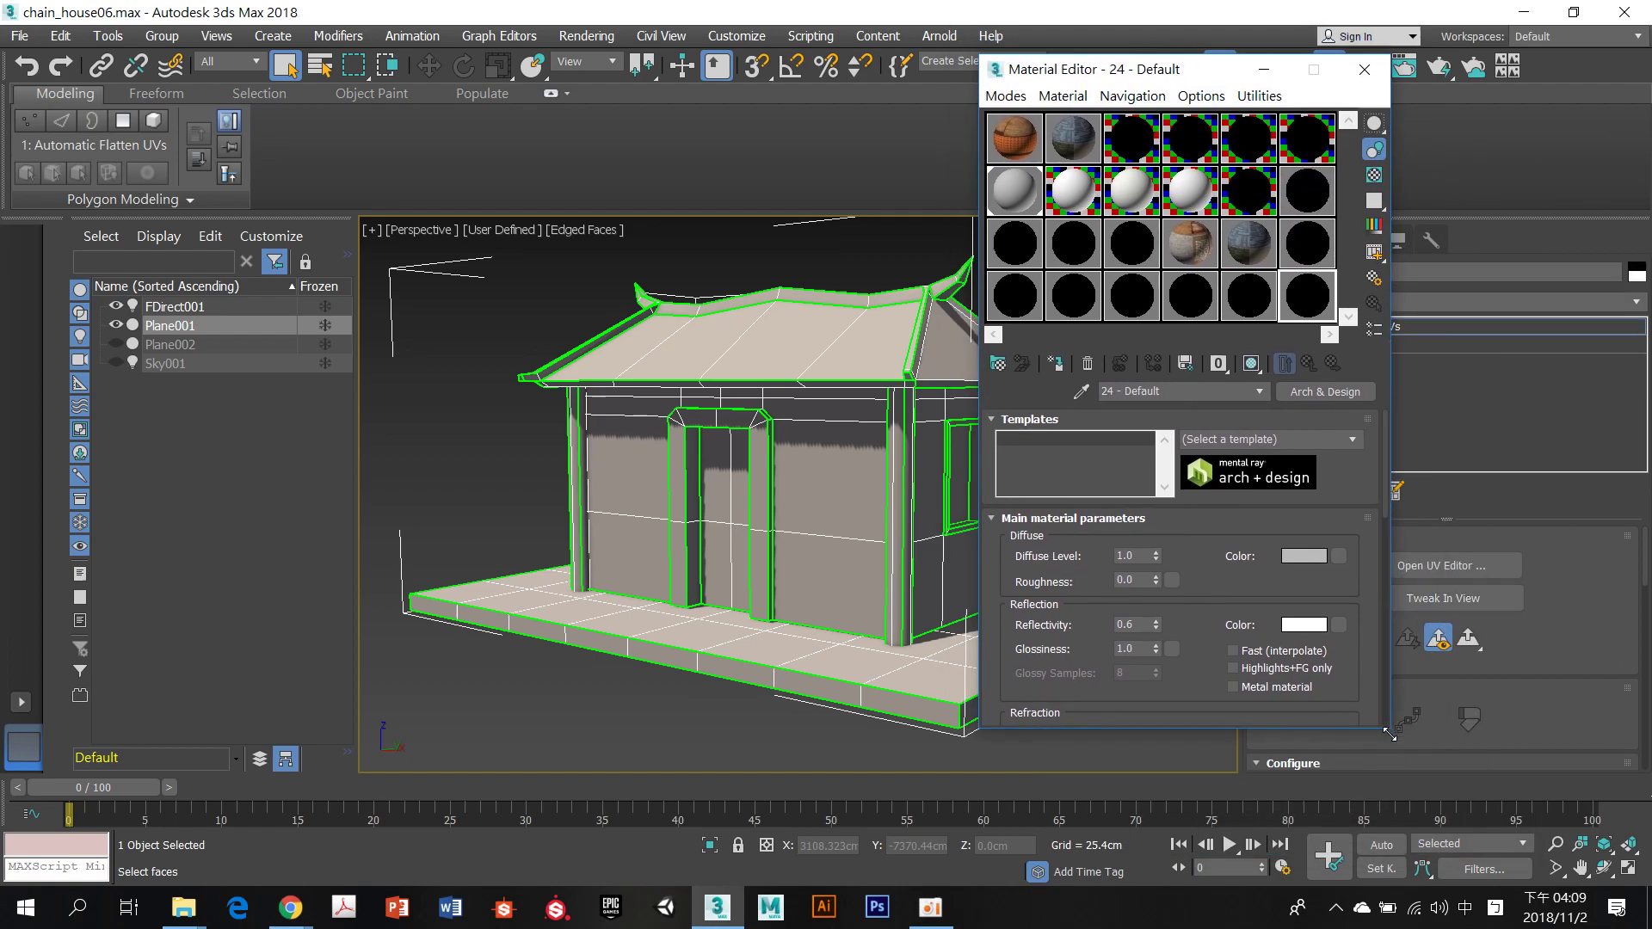
left_click_drag(1388, 733, 1389, 835)
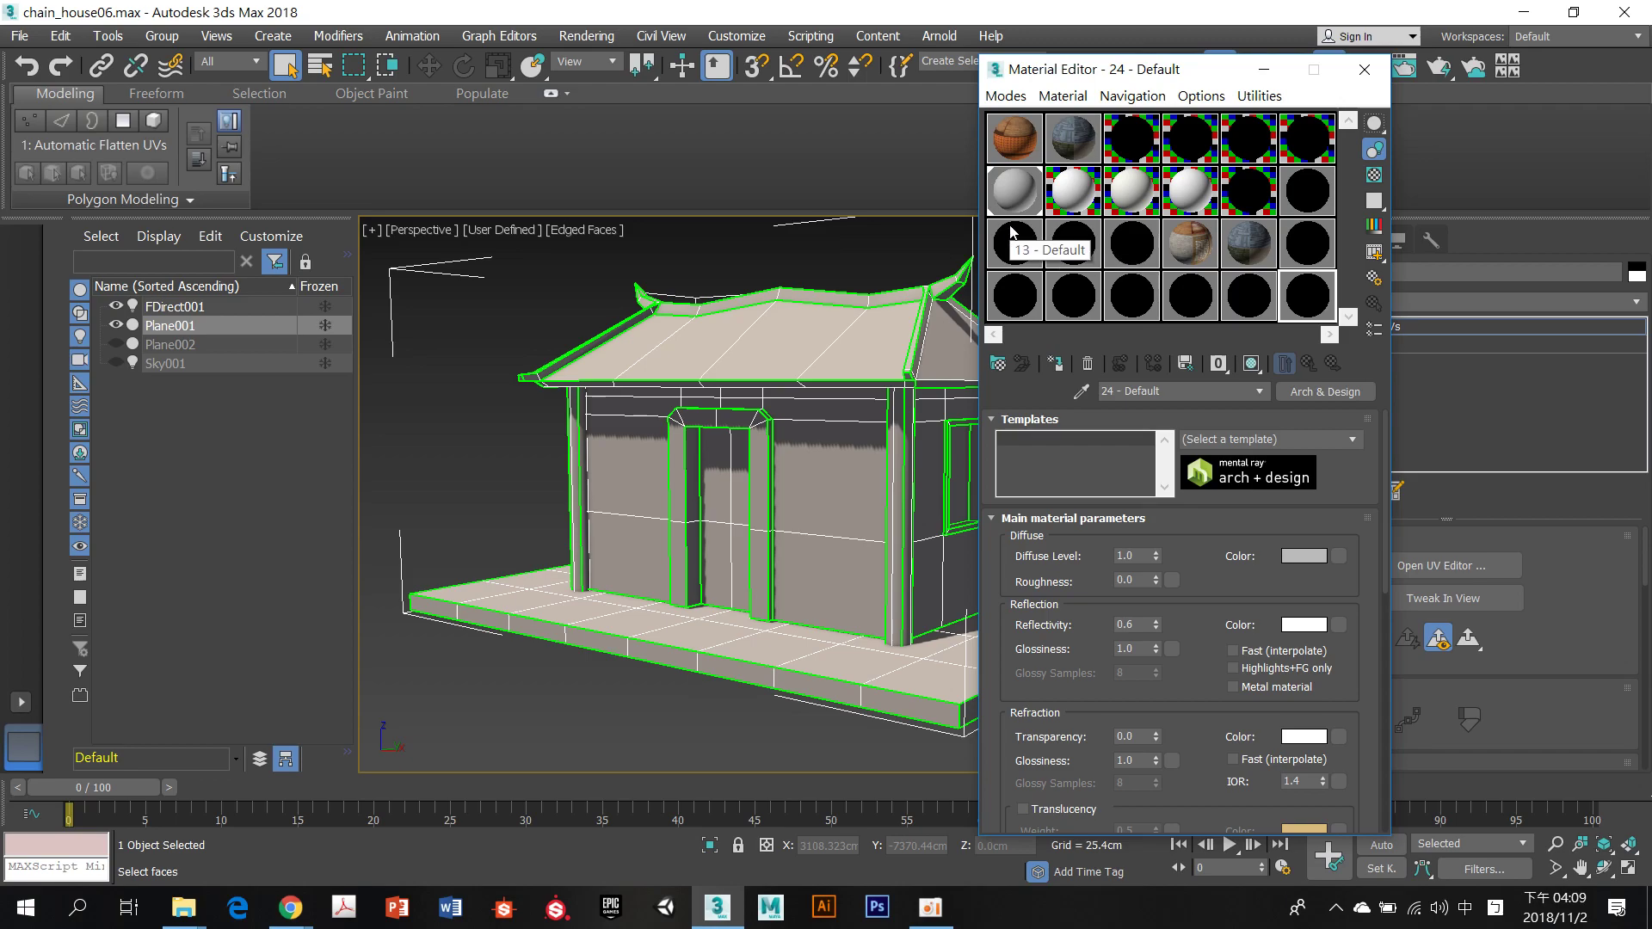
left_click_drag(1141, 71, 1239, 142)
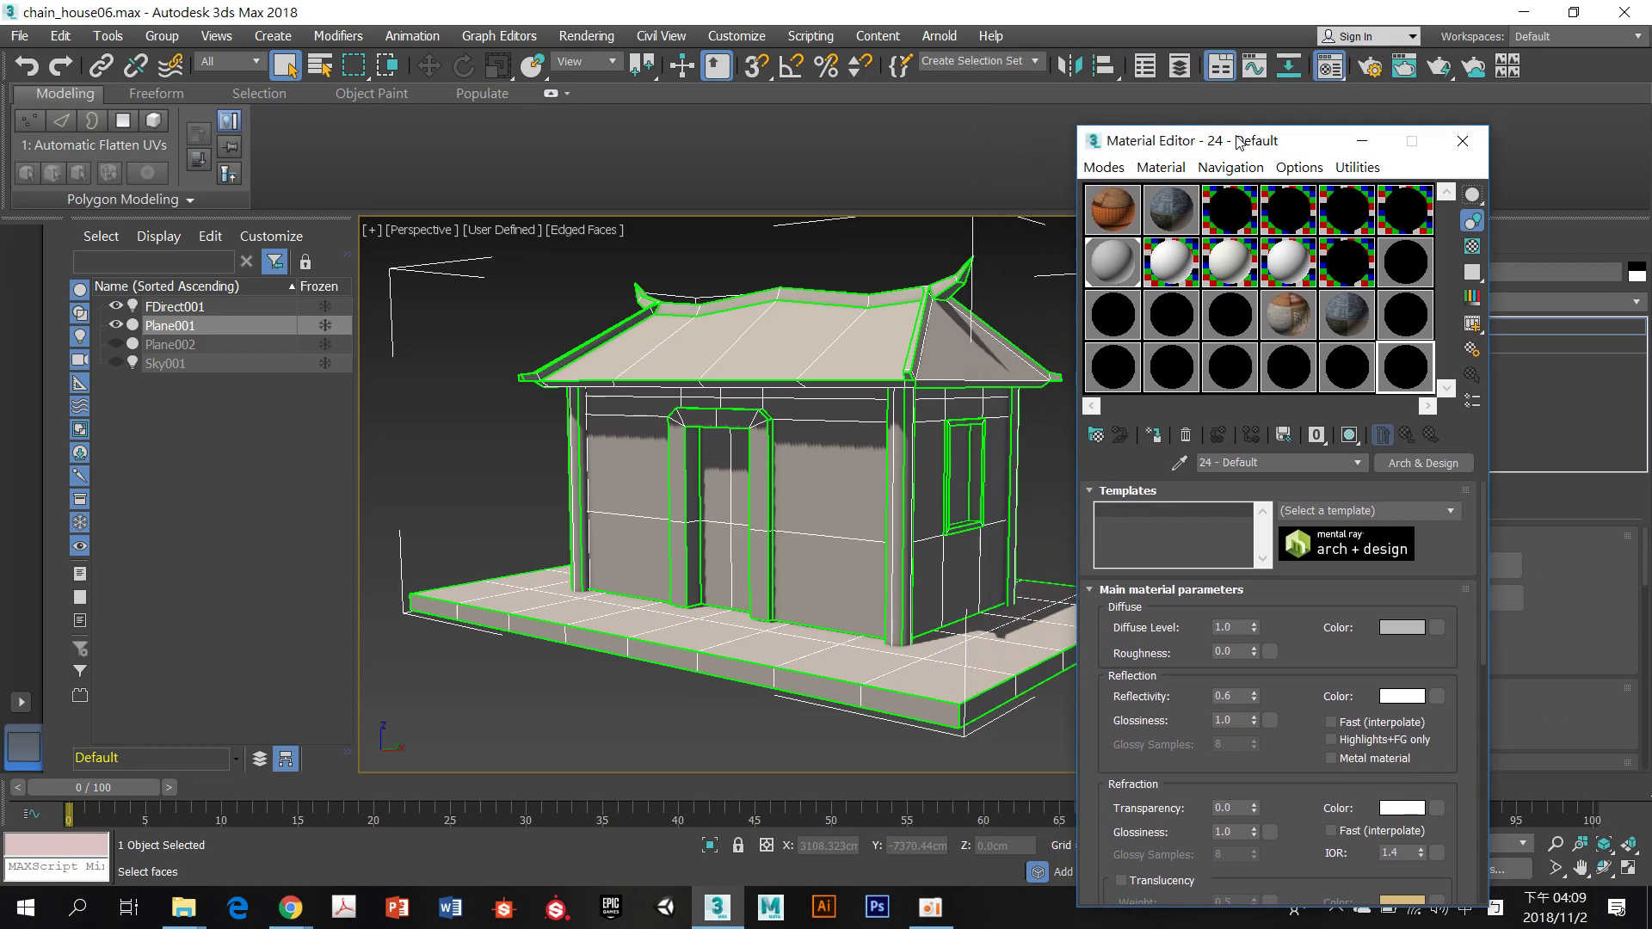
Try the 01 - Default roof-tile material and the neighbouring blue stone-and-wood material on the house
left_click(1110, 316)
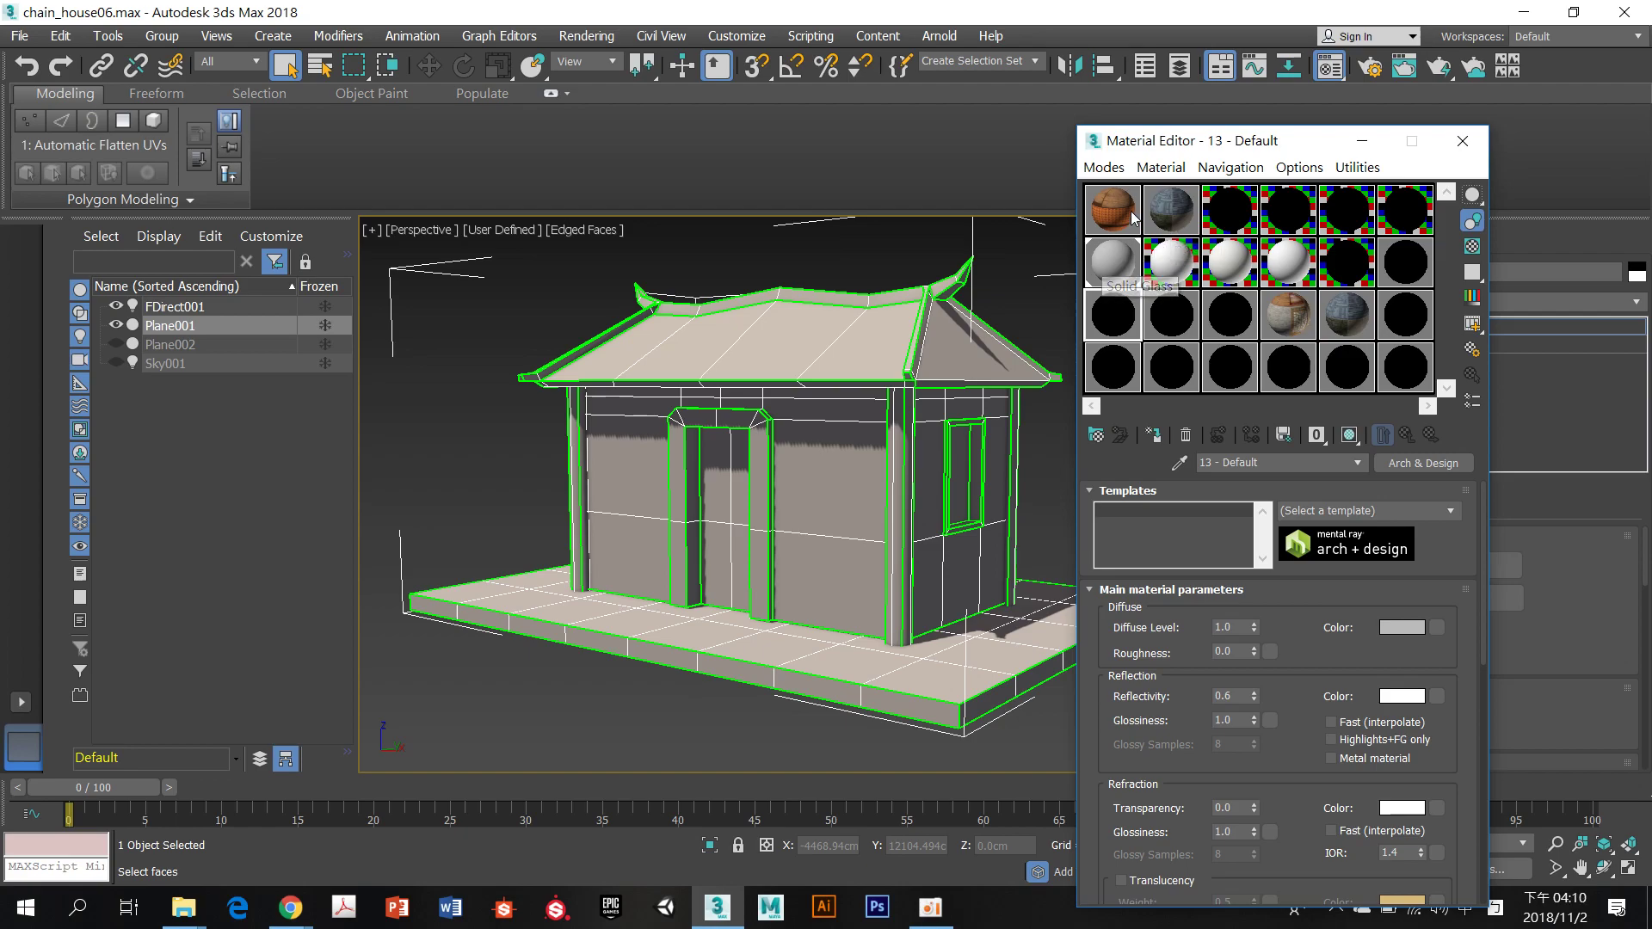
left_click_drag(1120, 216, 976, 332)
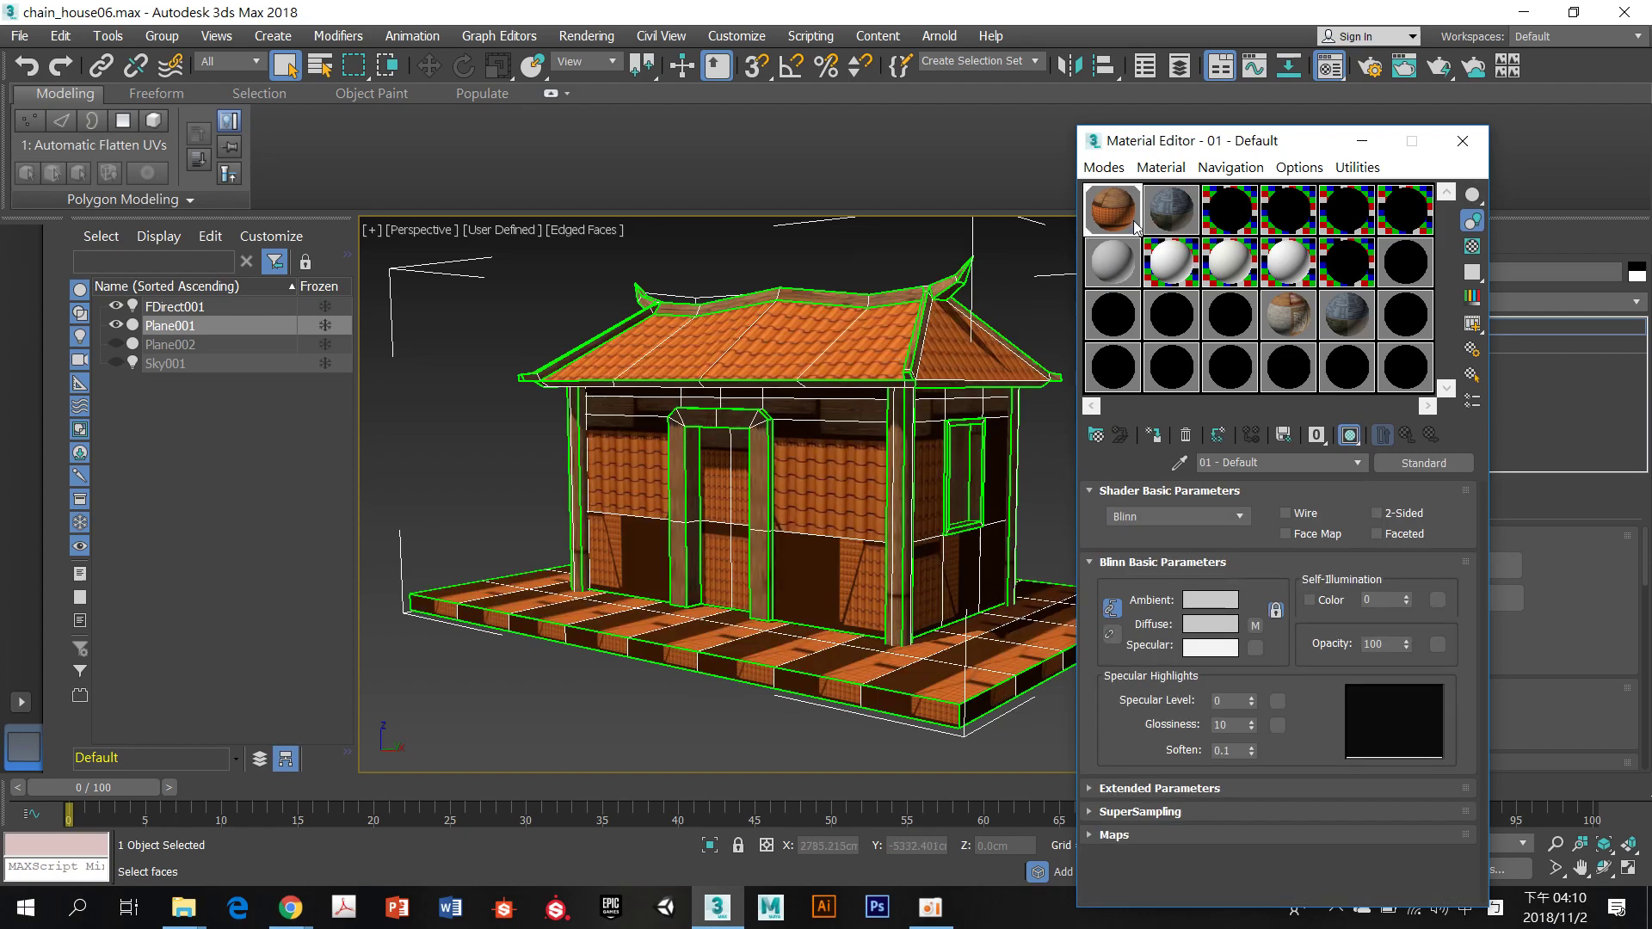
left_click_drag(1170, 215, 1005, 315)
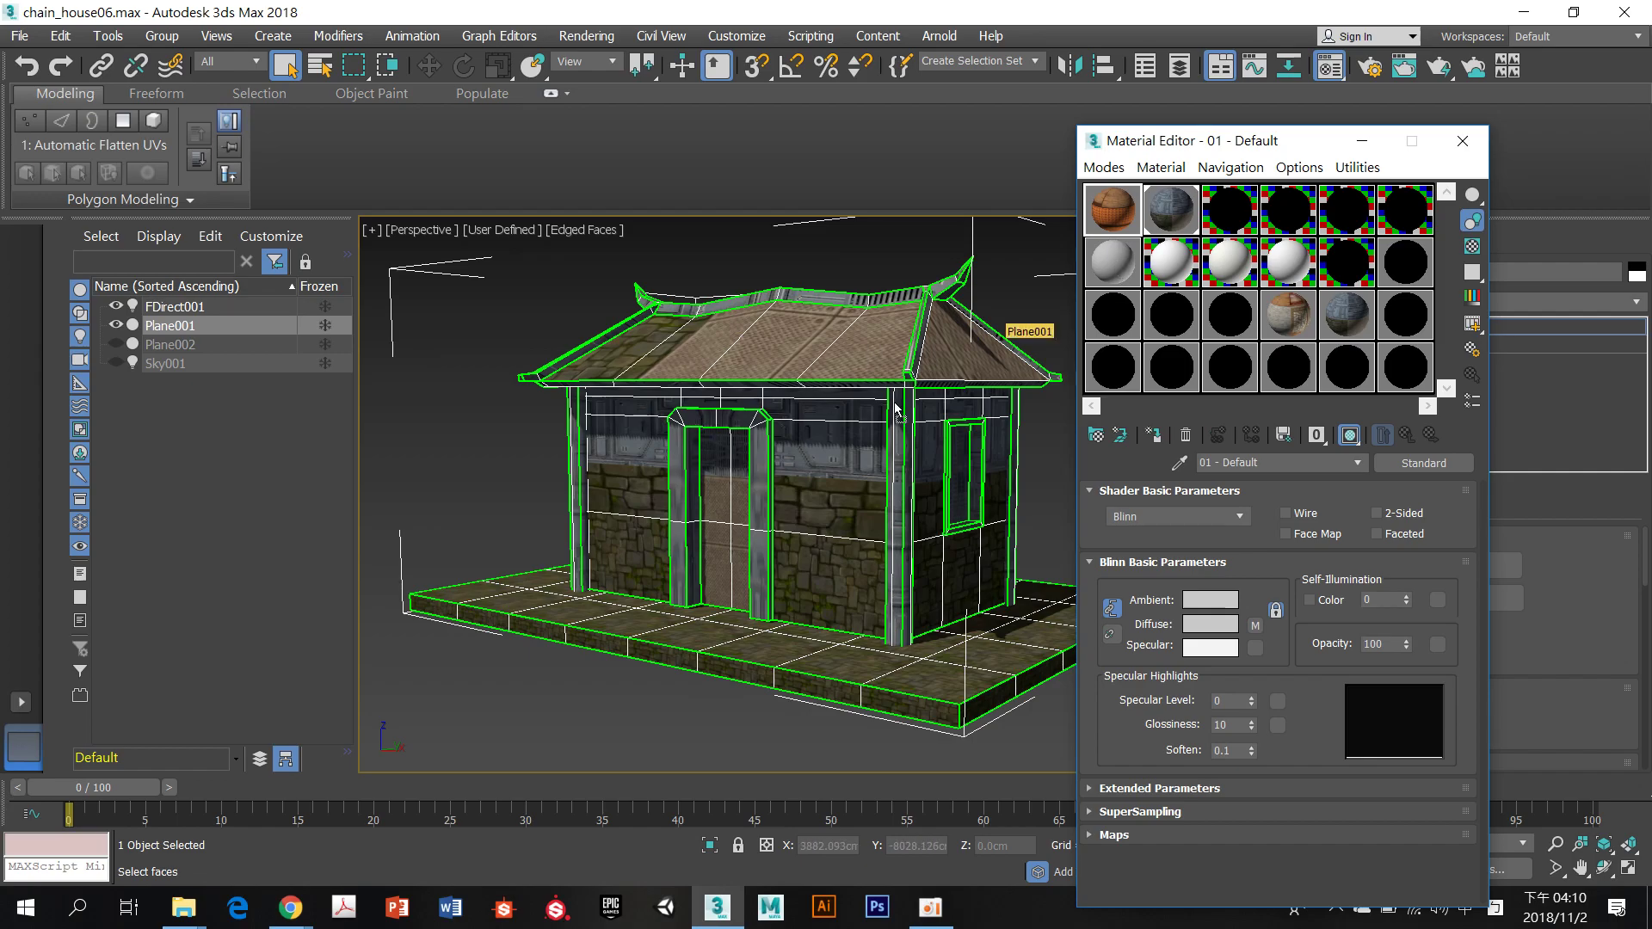
middle_click_drag(876, 414, 845, 383)
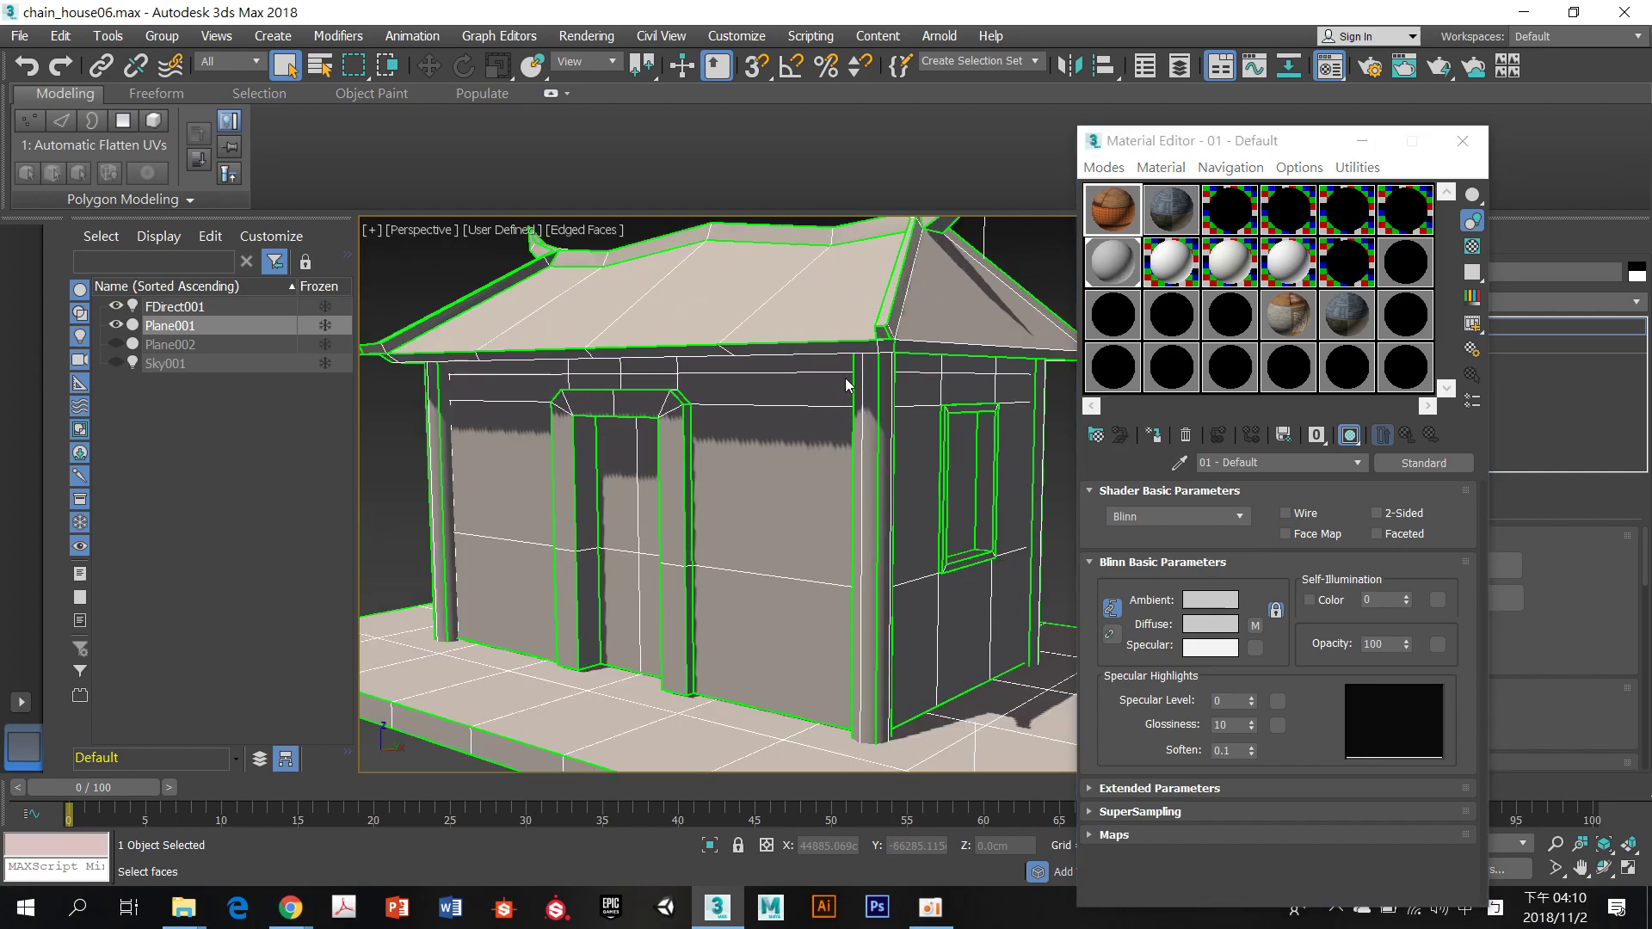
scroll(848, 384, "up", 3)
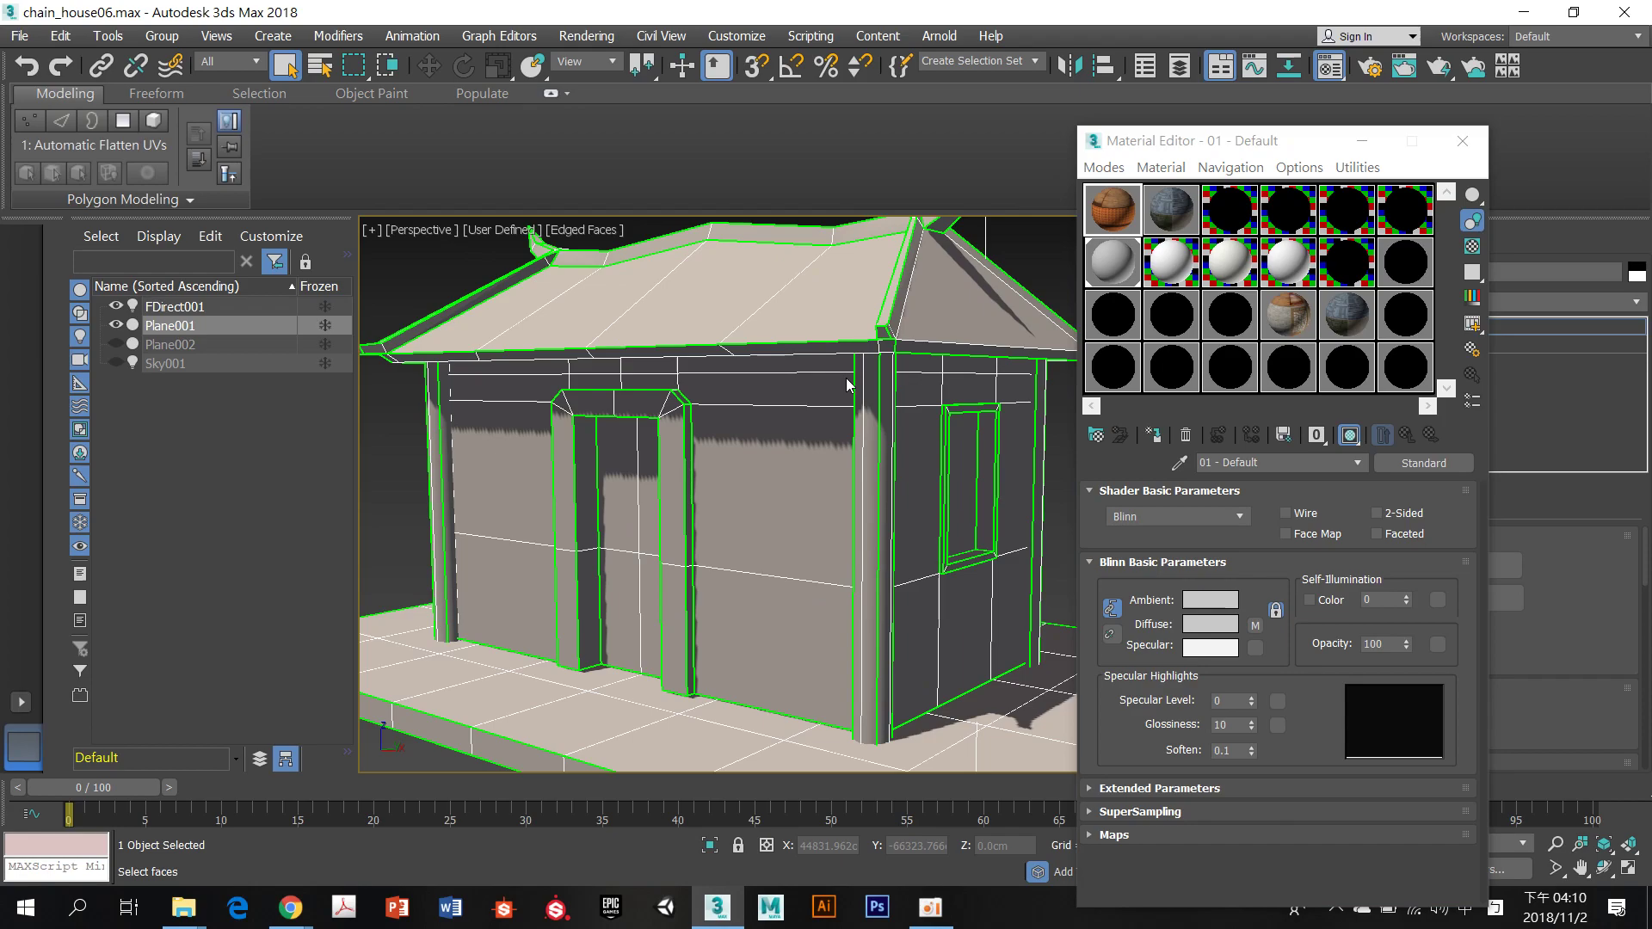
Switch the material samples to the 5 X 3 layout and activate the Solid Glass material
left_click(1119, 265)
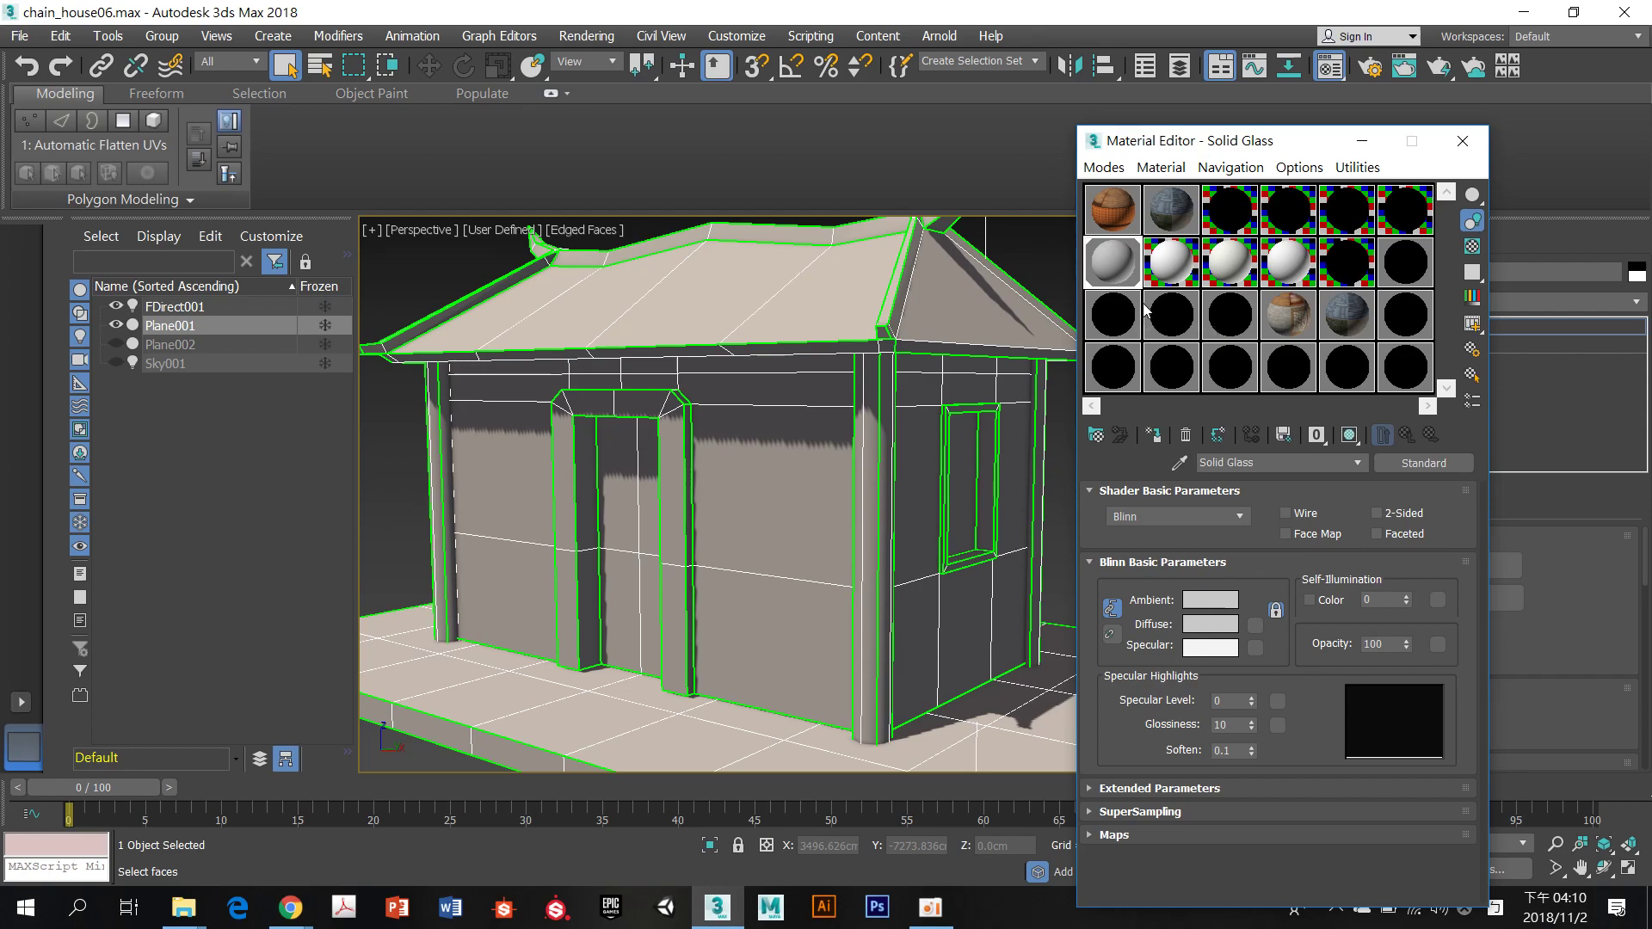
left_click(1178, 320)
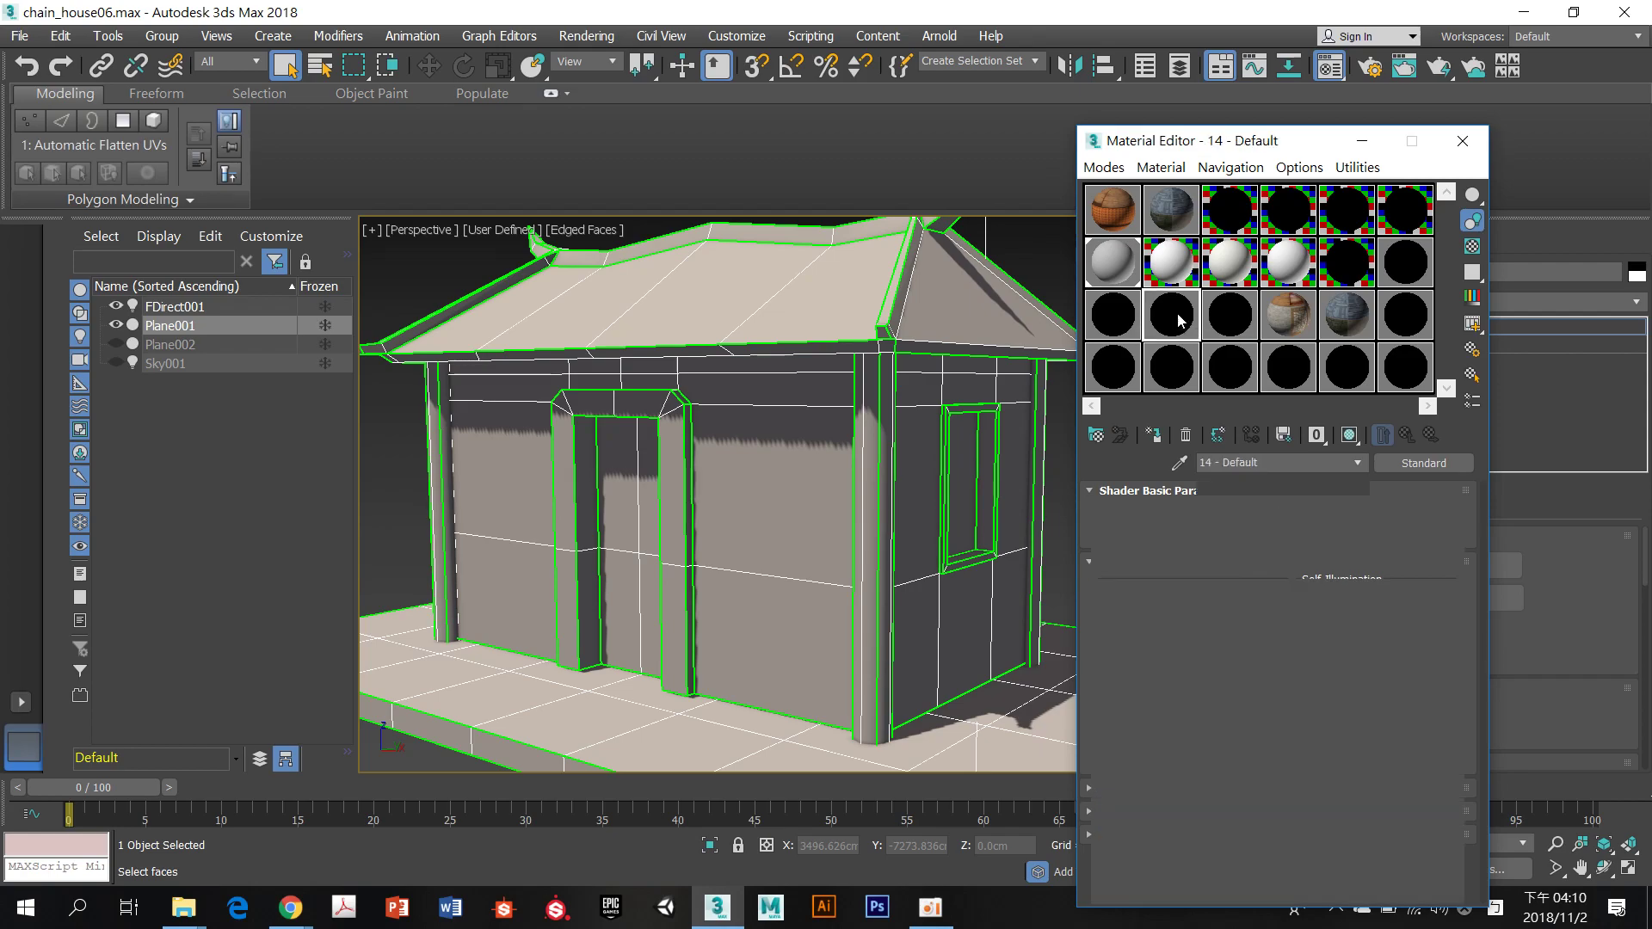
right_click(1179, 322)
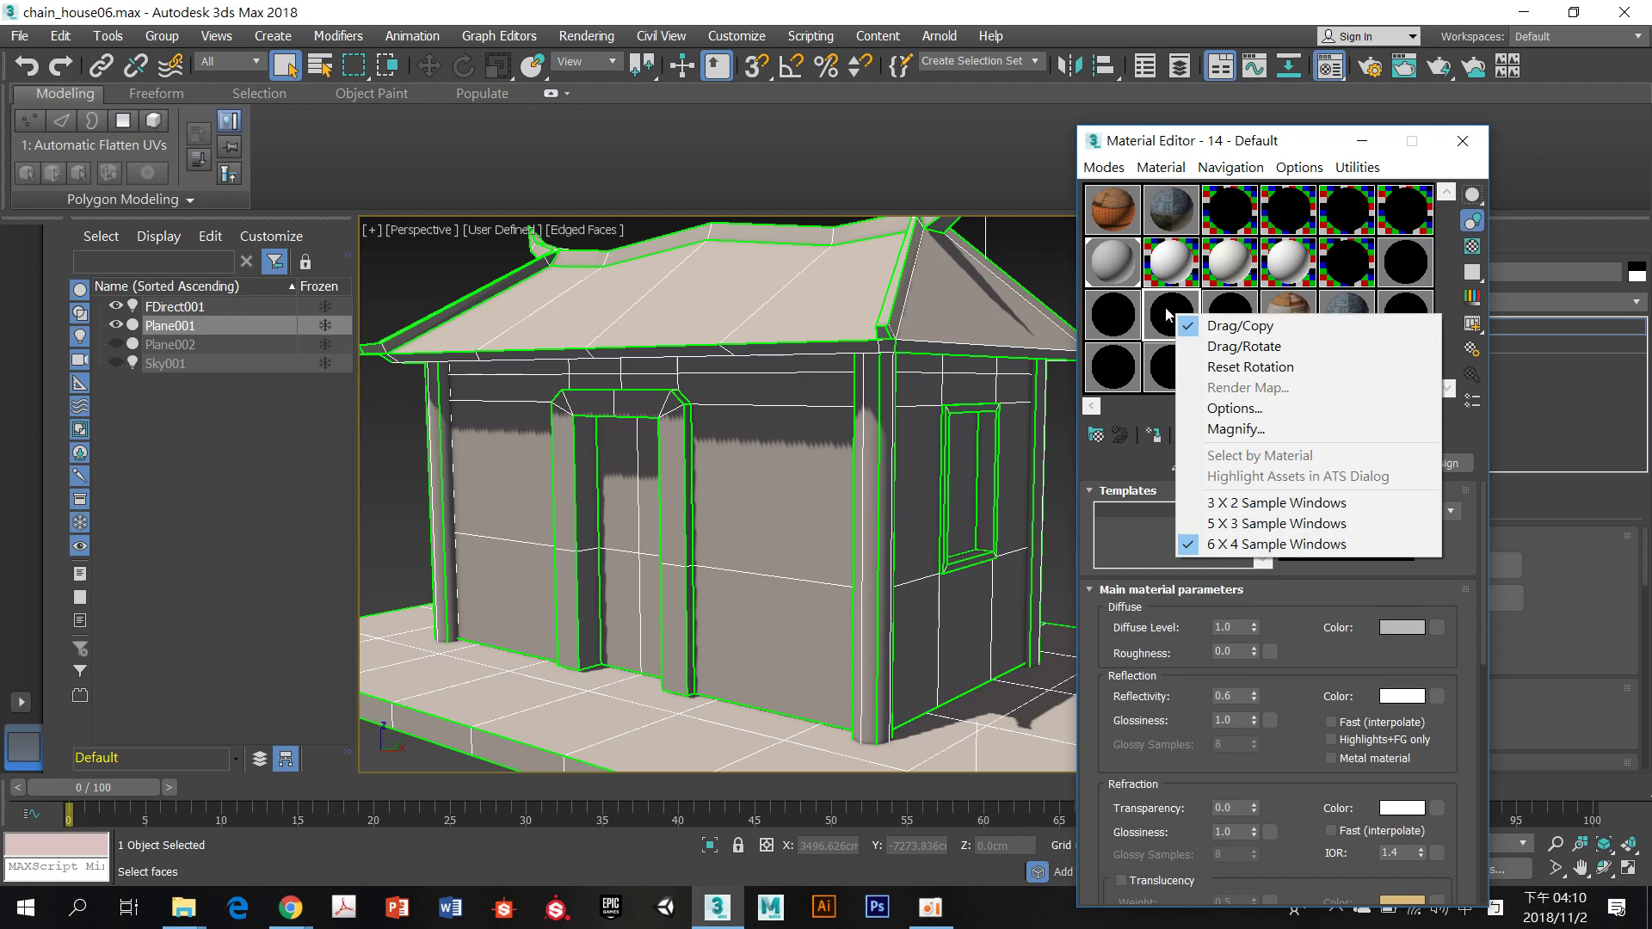
left_click(1233, 522)
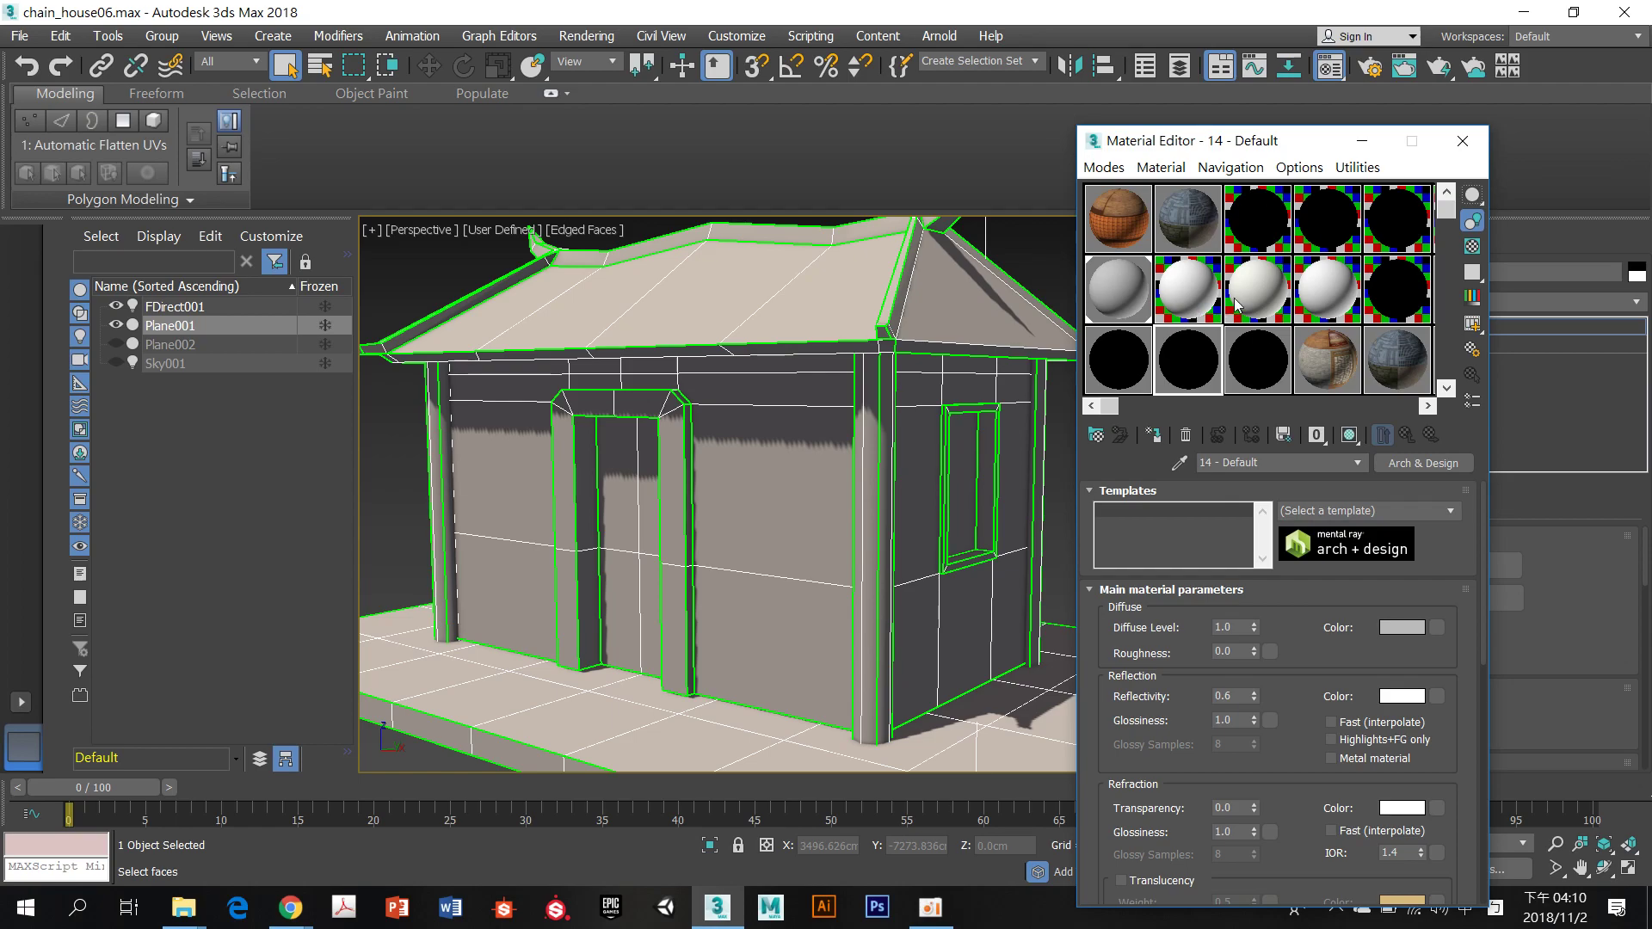
left_click(1176, 289)
right_click(1176, 288)
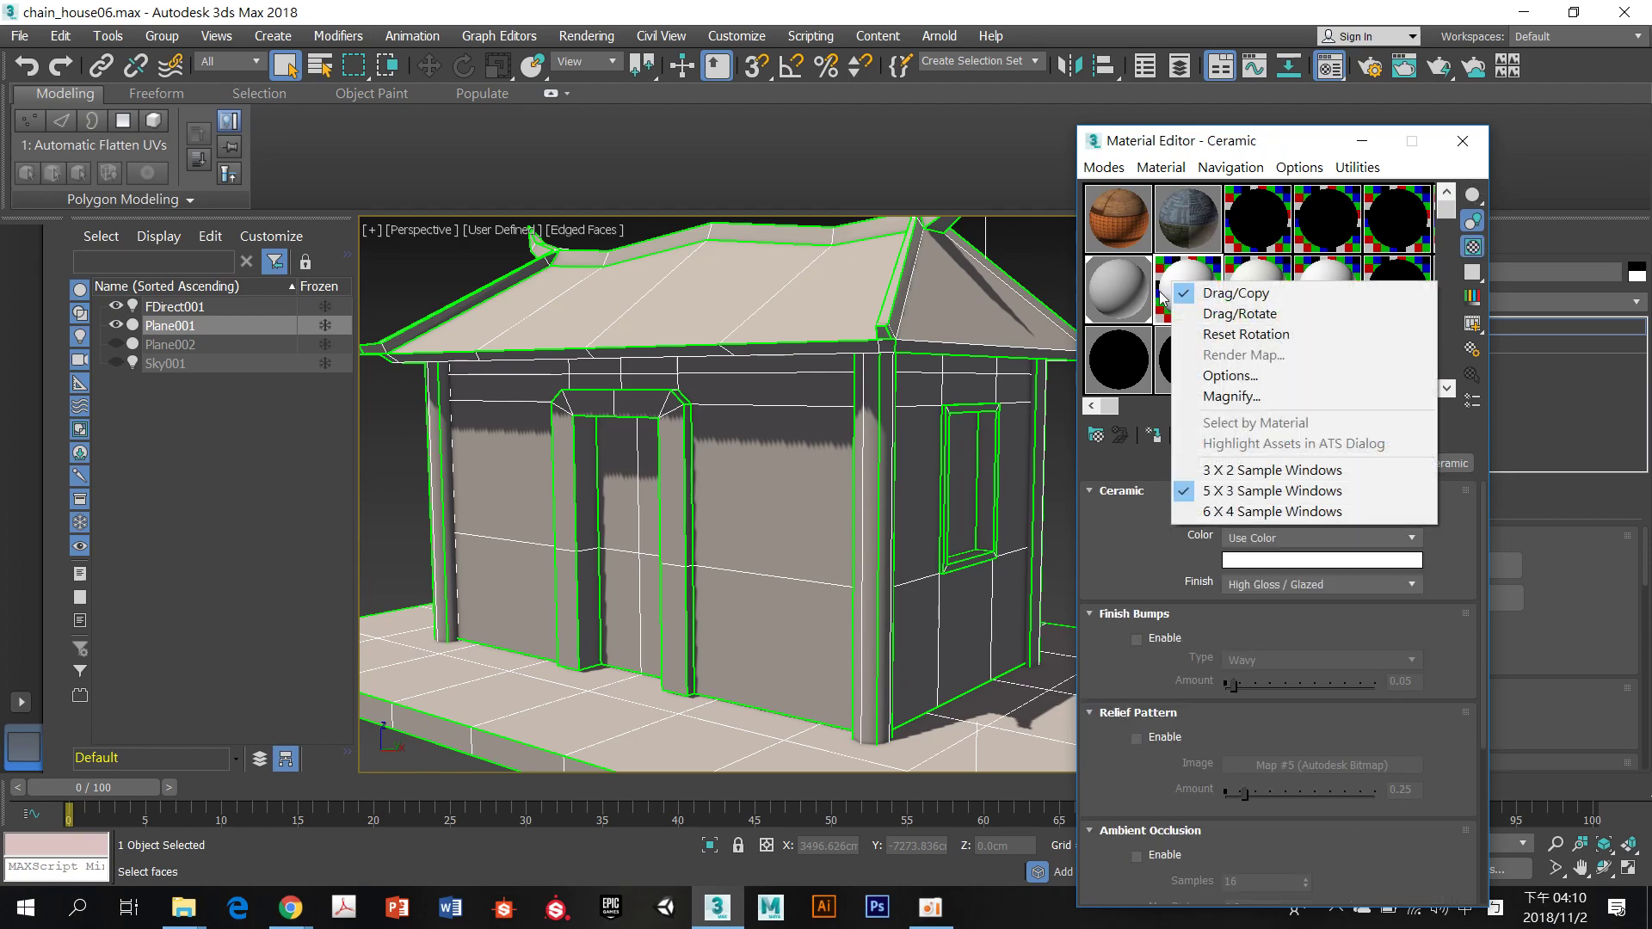
left_click(1140, 297)
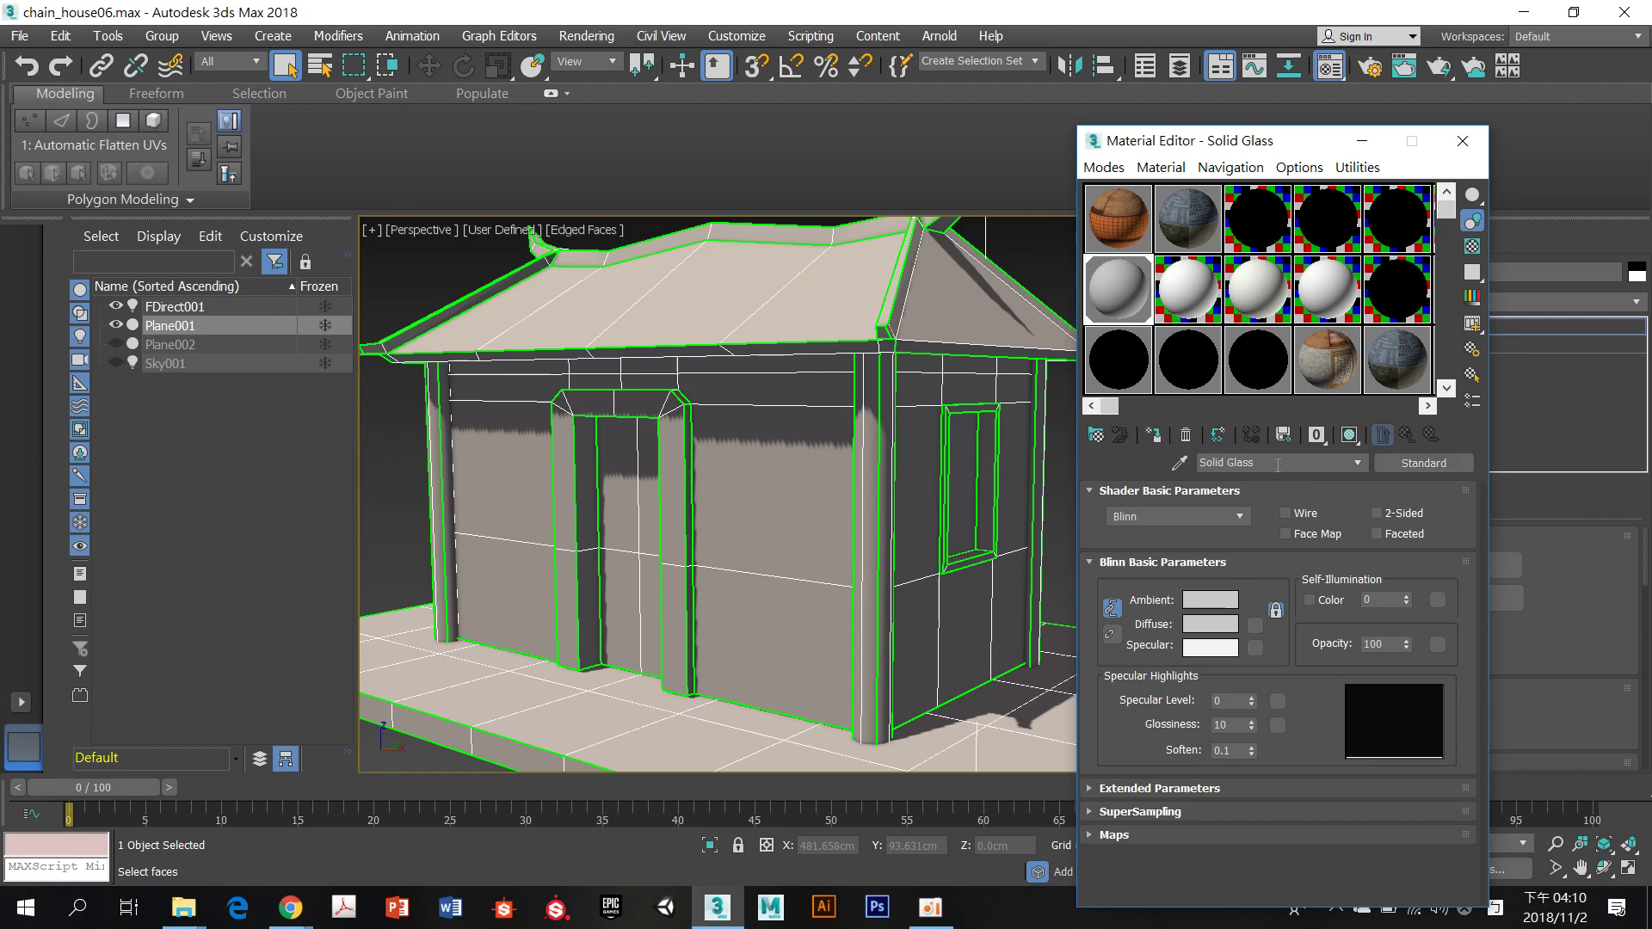
Review the material types available for Solid Glass in the Material/Map Browser, and close it without choosing one
left_click(1418, 463)
left_click_drag(769, 114, 385, 93)
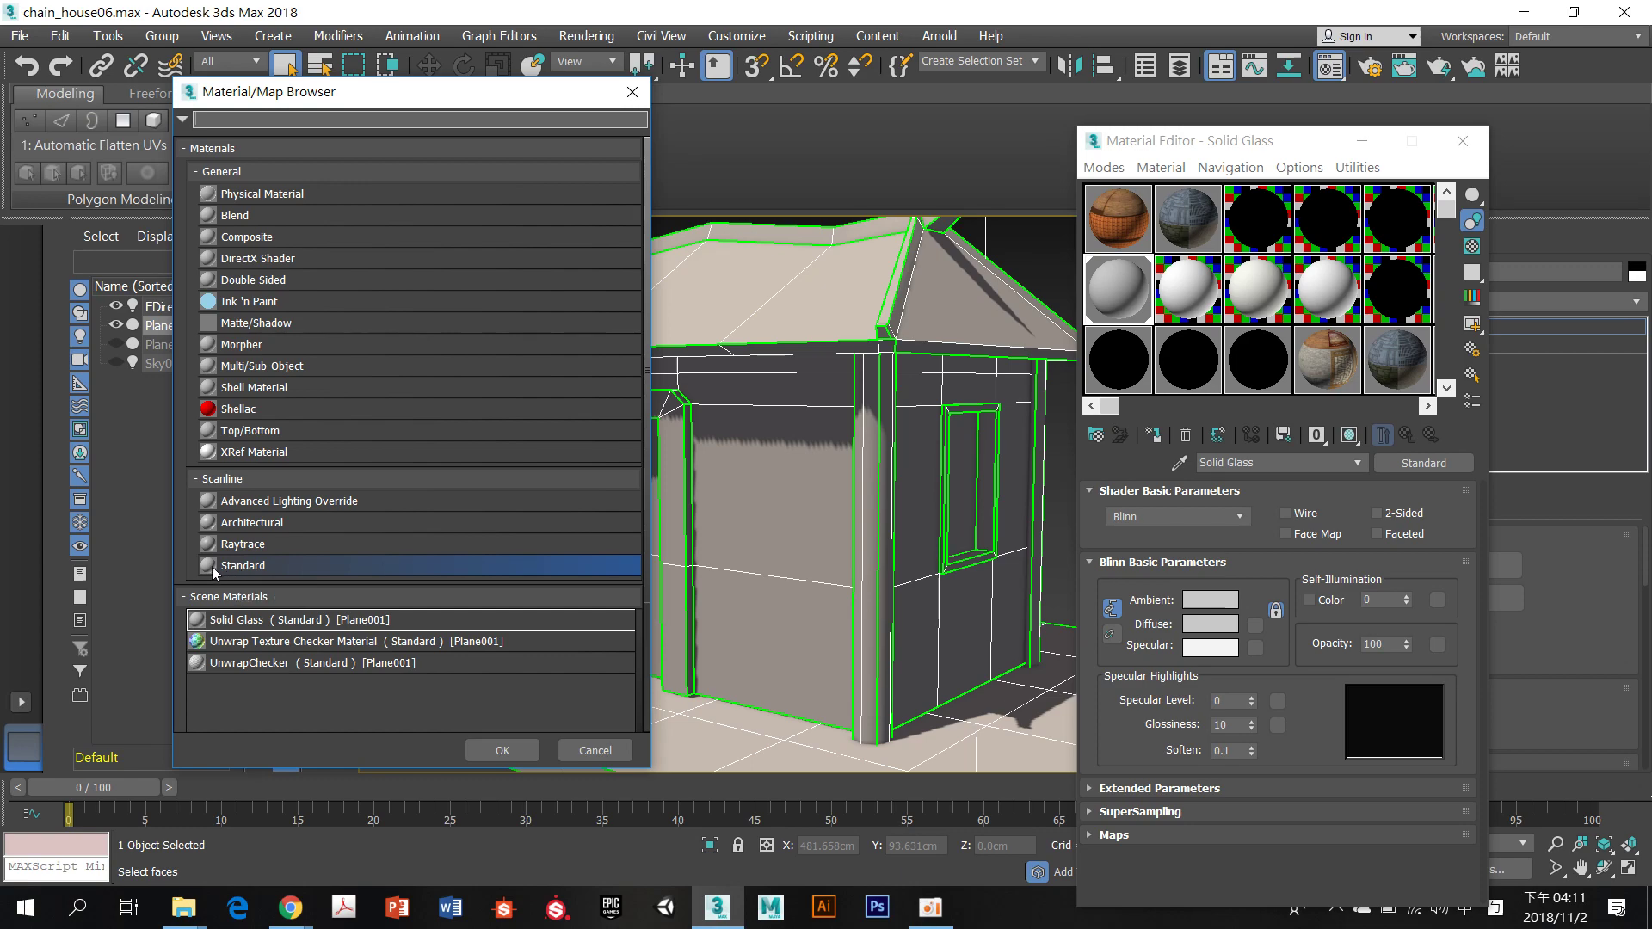
left_click(632, 91)
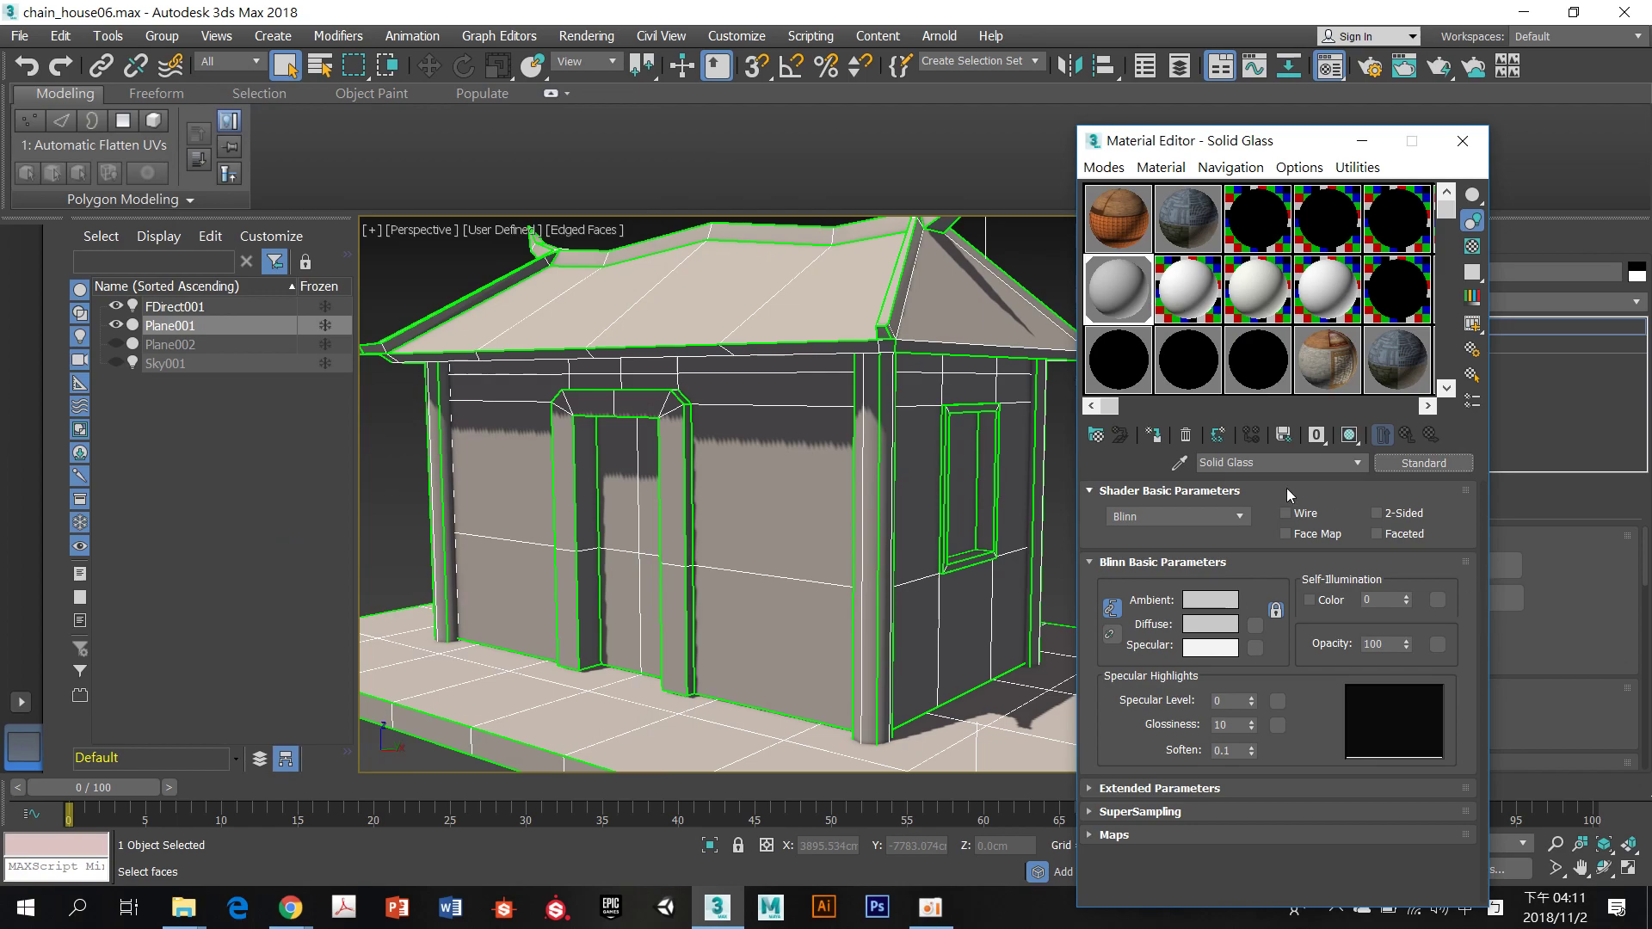
Move the Material Editor clear of the modifier stack and leave the face selection level of Automatic Flatten UVs
left_click_drag(1321, 147, 1371, 140)
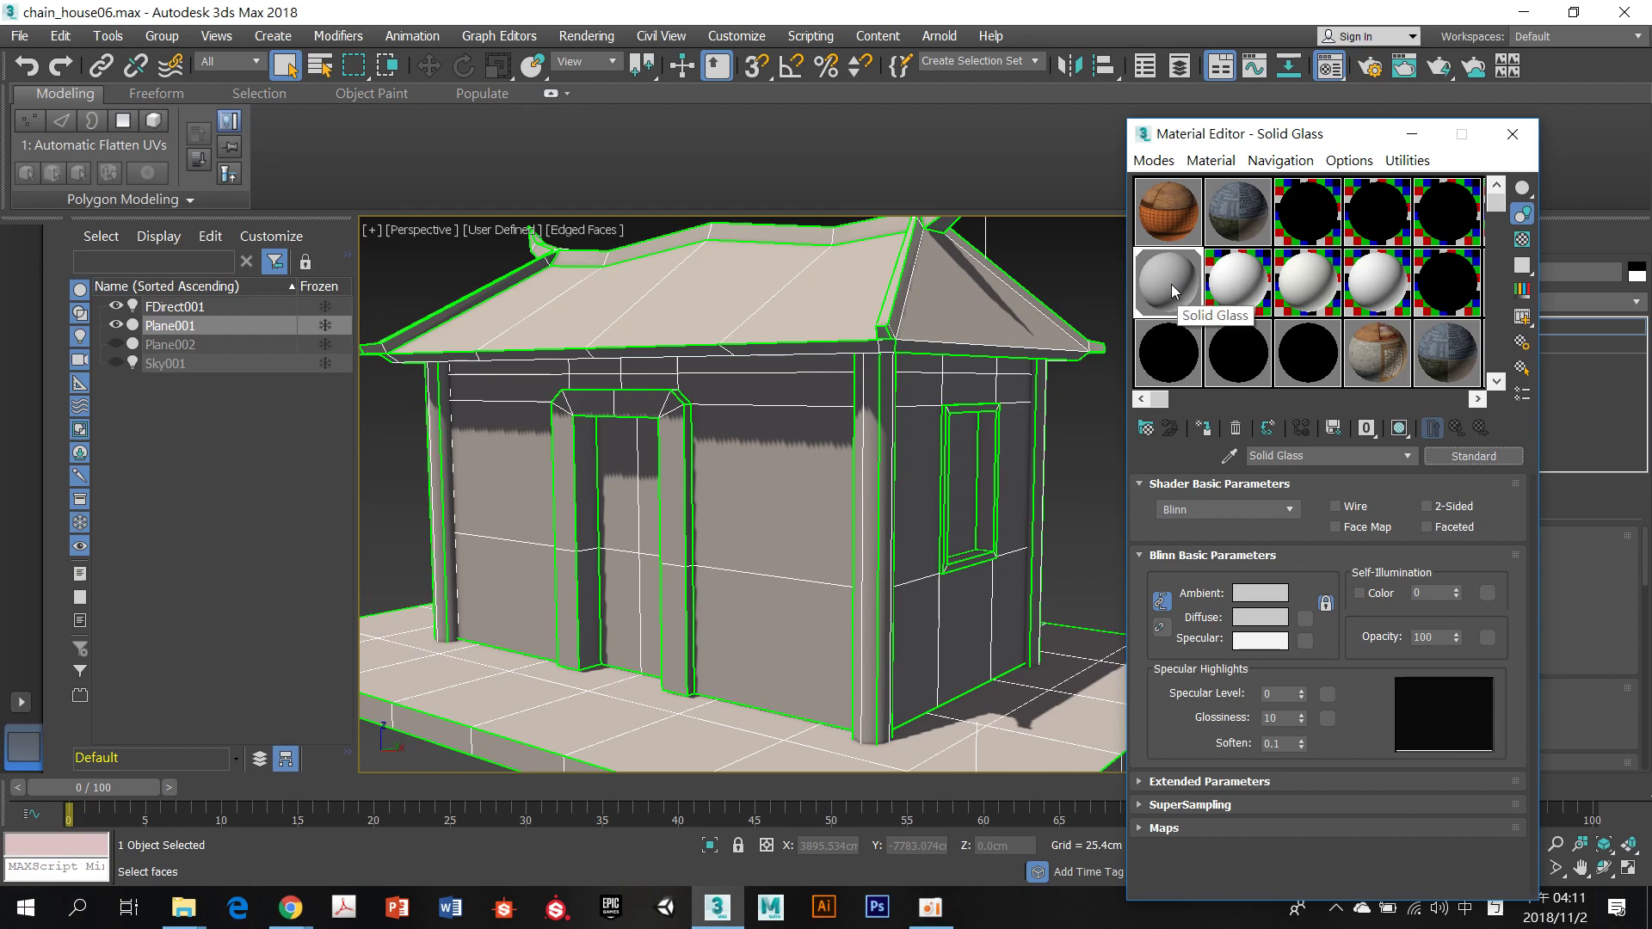
left_click(1068, 256)
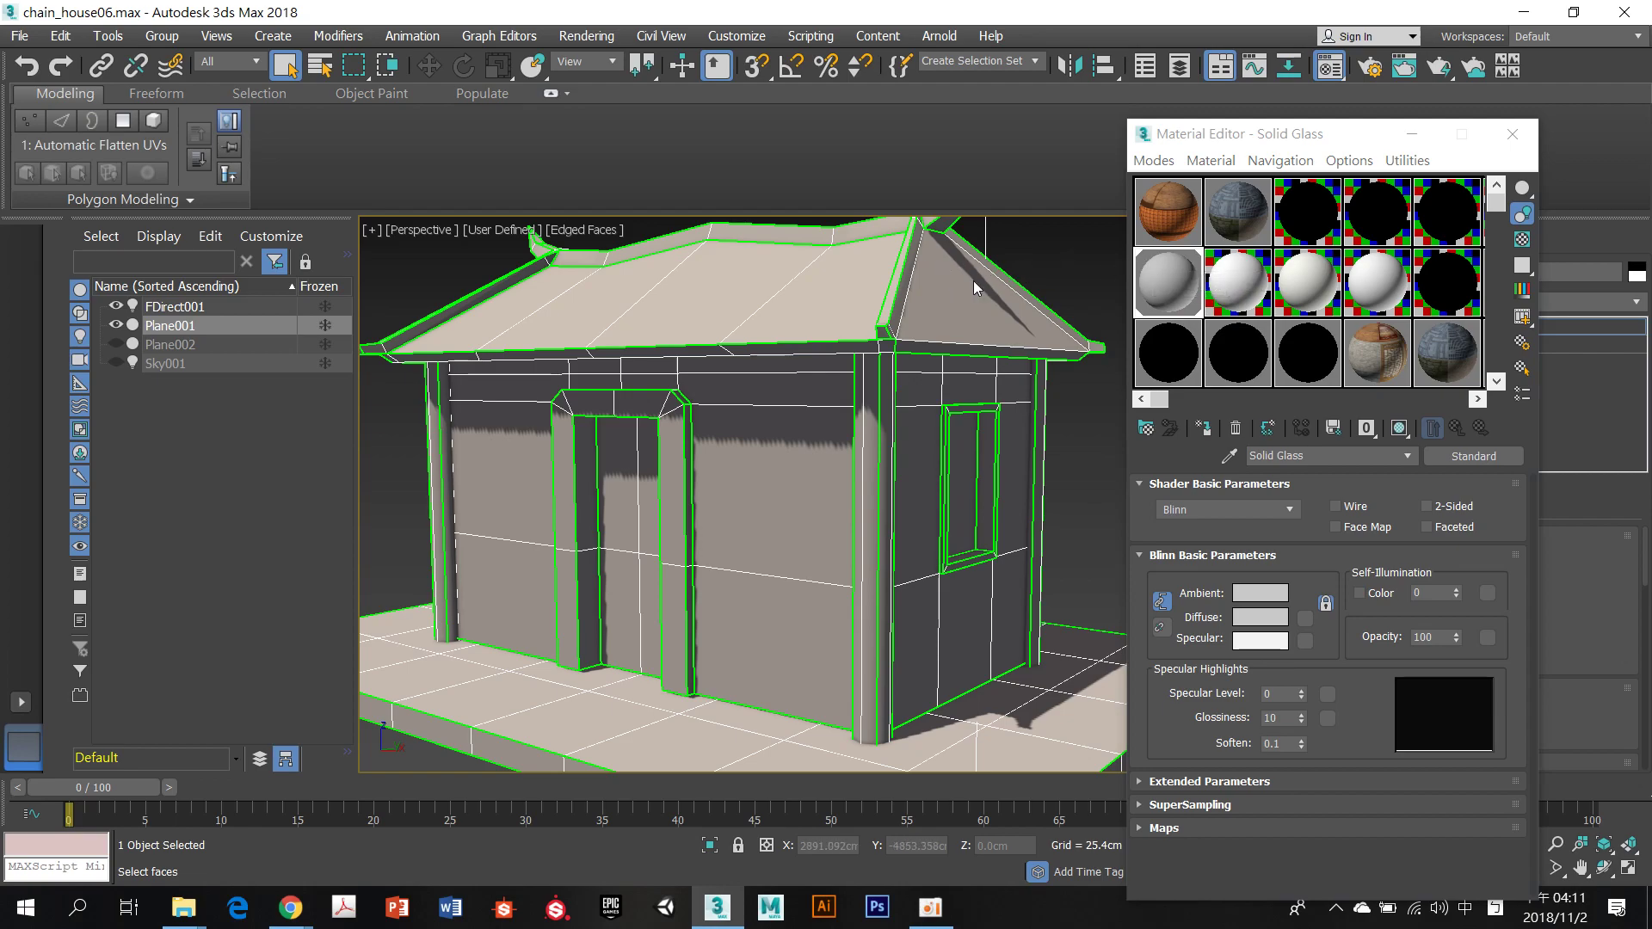
left_click_drag(1255, 136, 1218, 169)
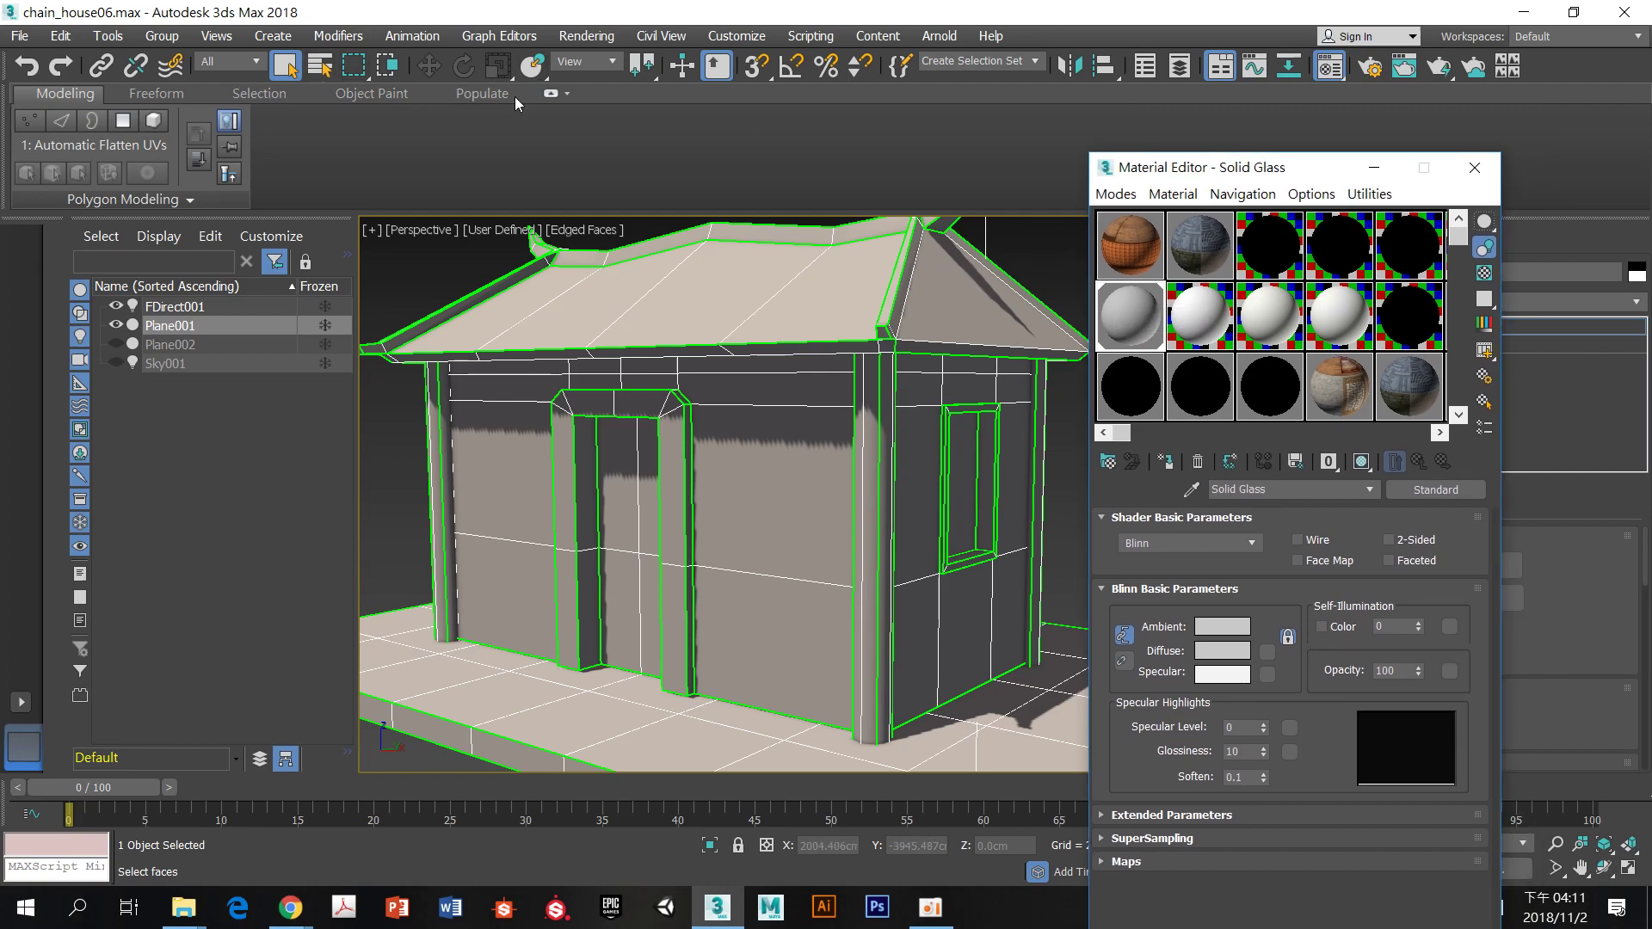
left_click_drag(1213, 181, 988, 201)
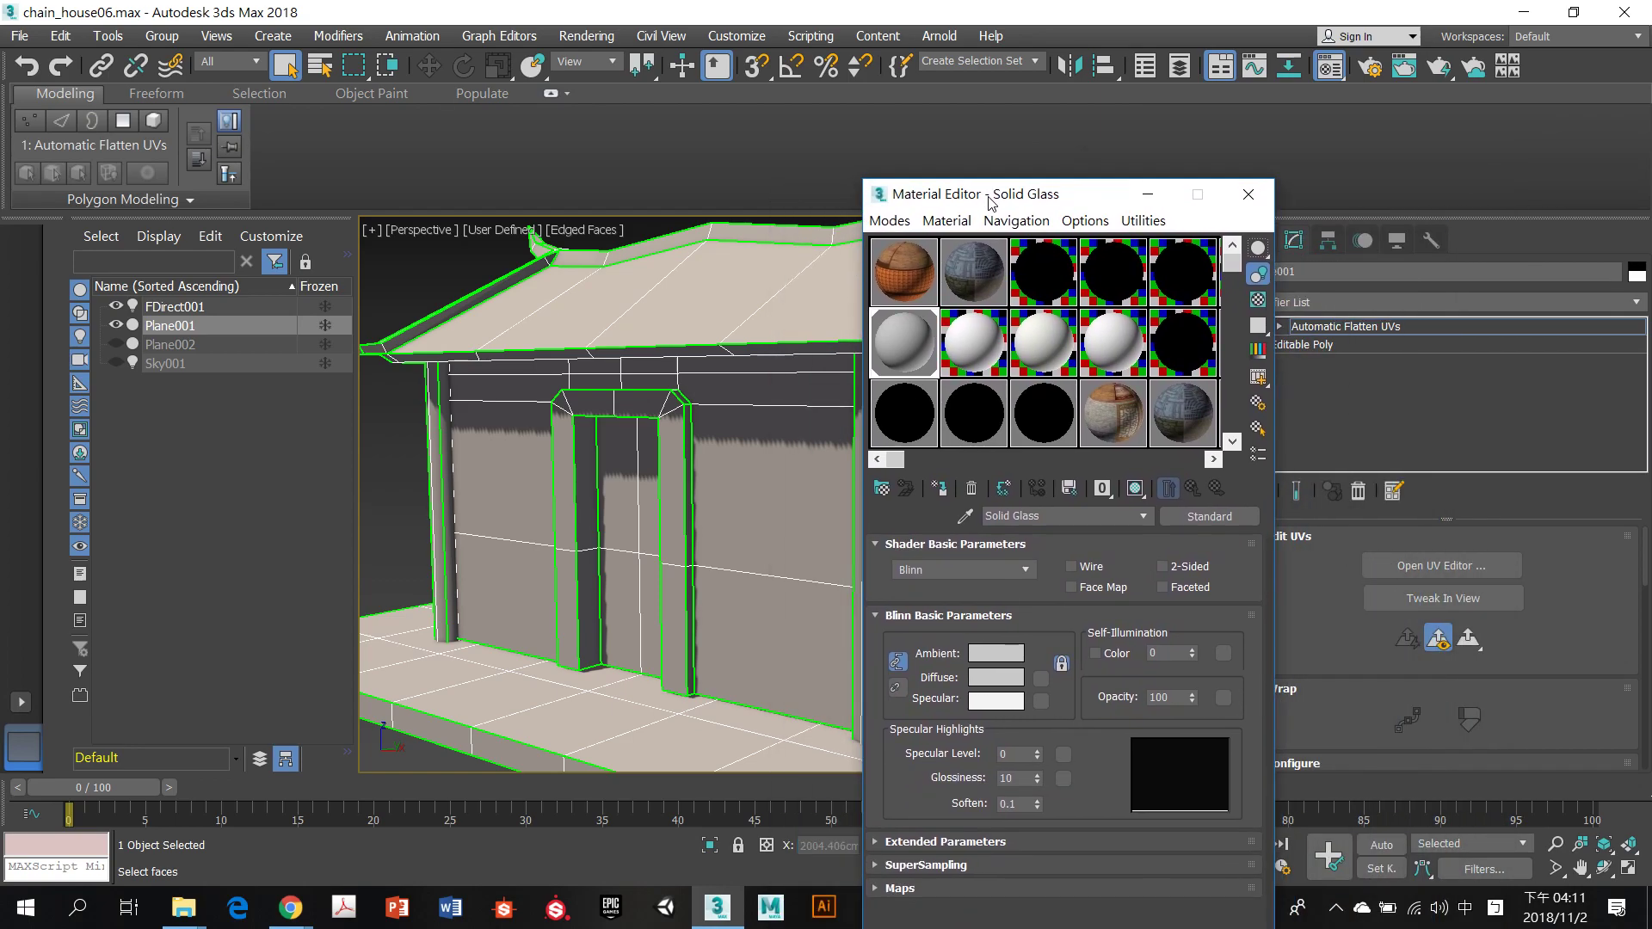
left_click(1583, 586)
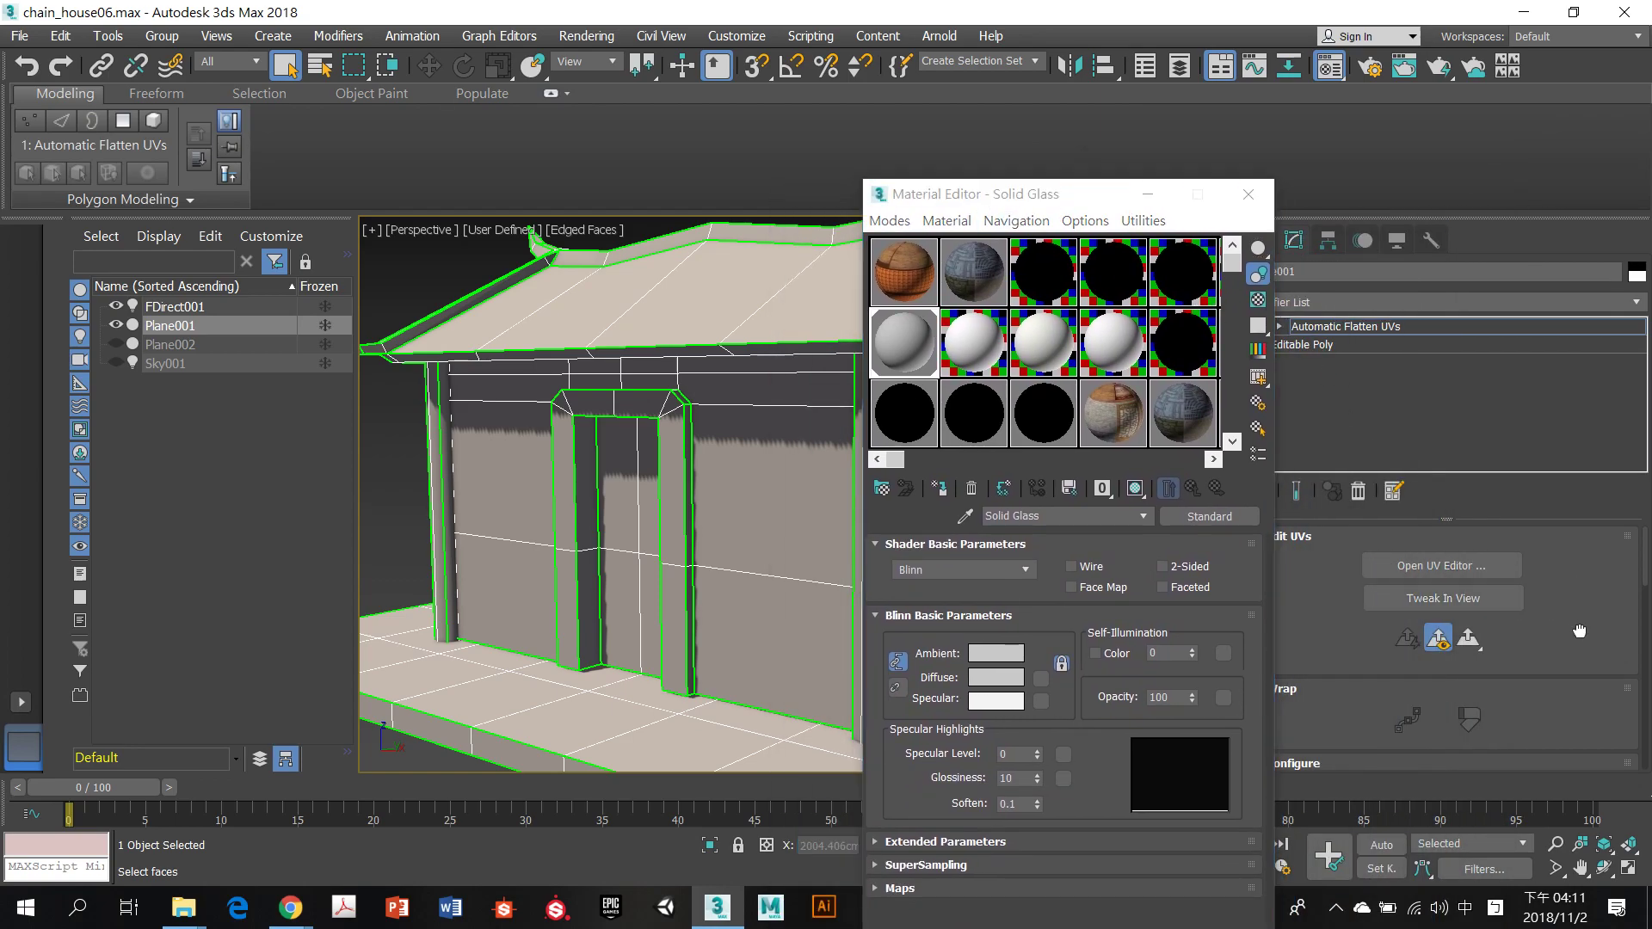
left_click(1341, 345)
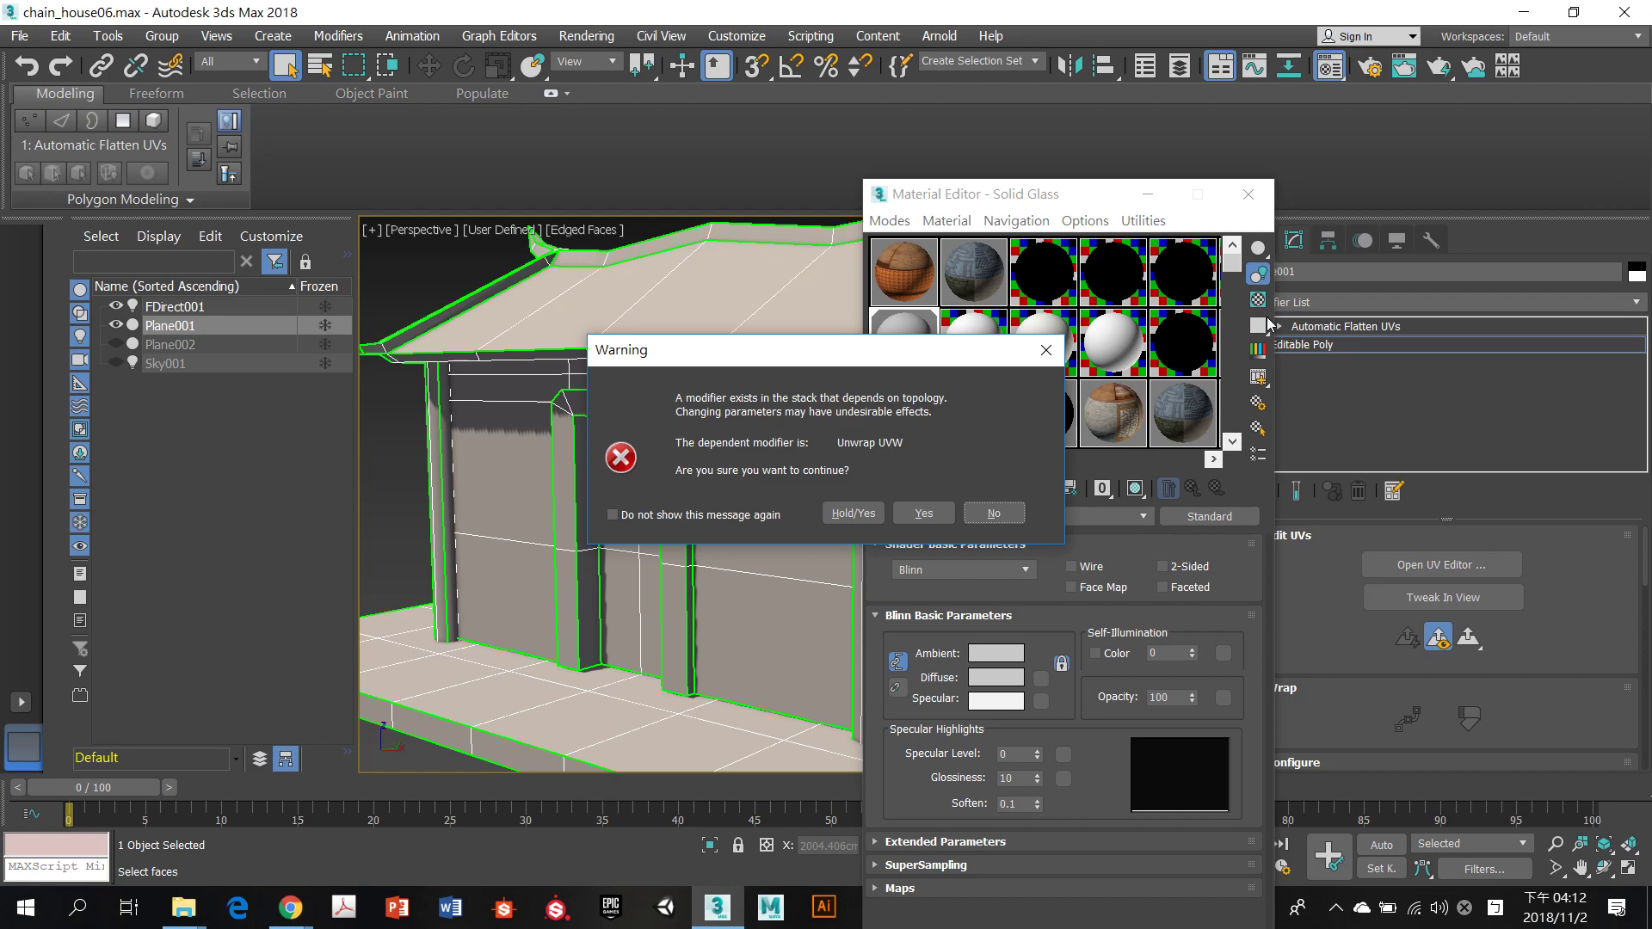
left_click(994, 513)
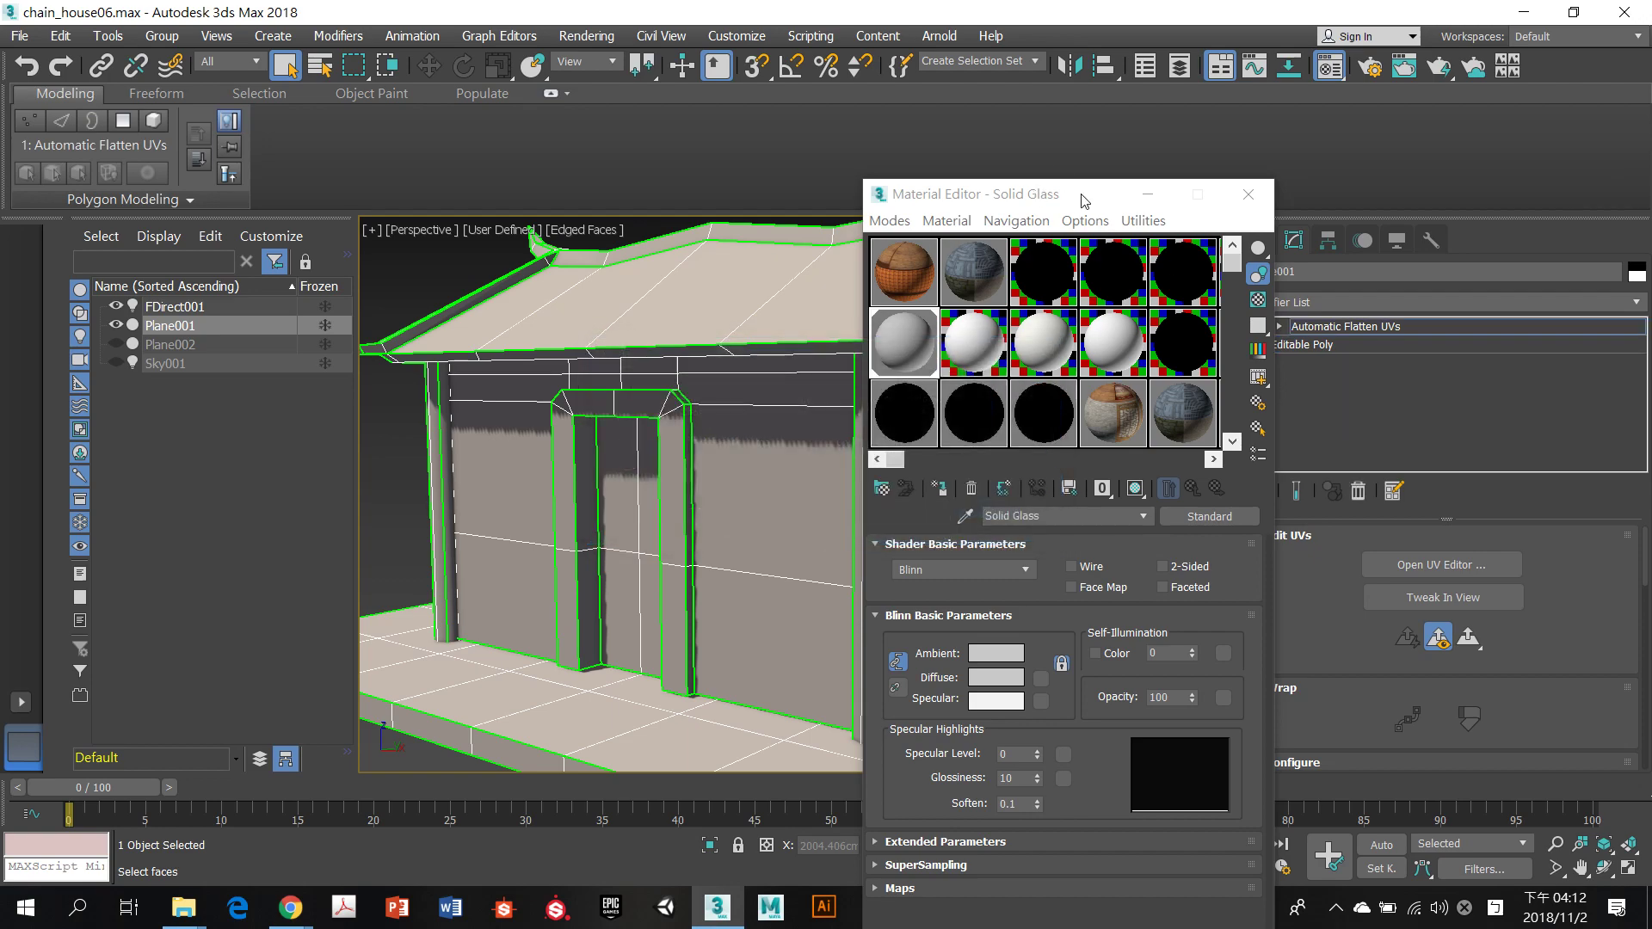
left_click_drag(1050, 195, 1309, 694)
left_click(1346, 333)
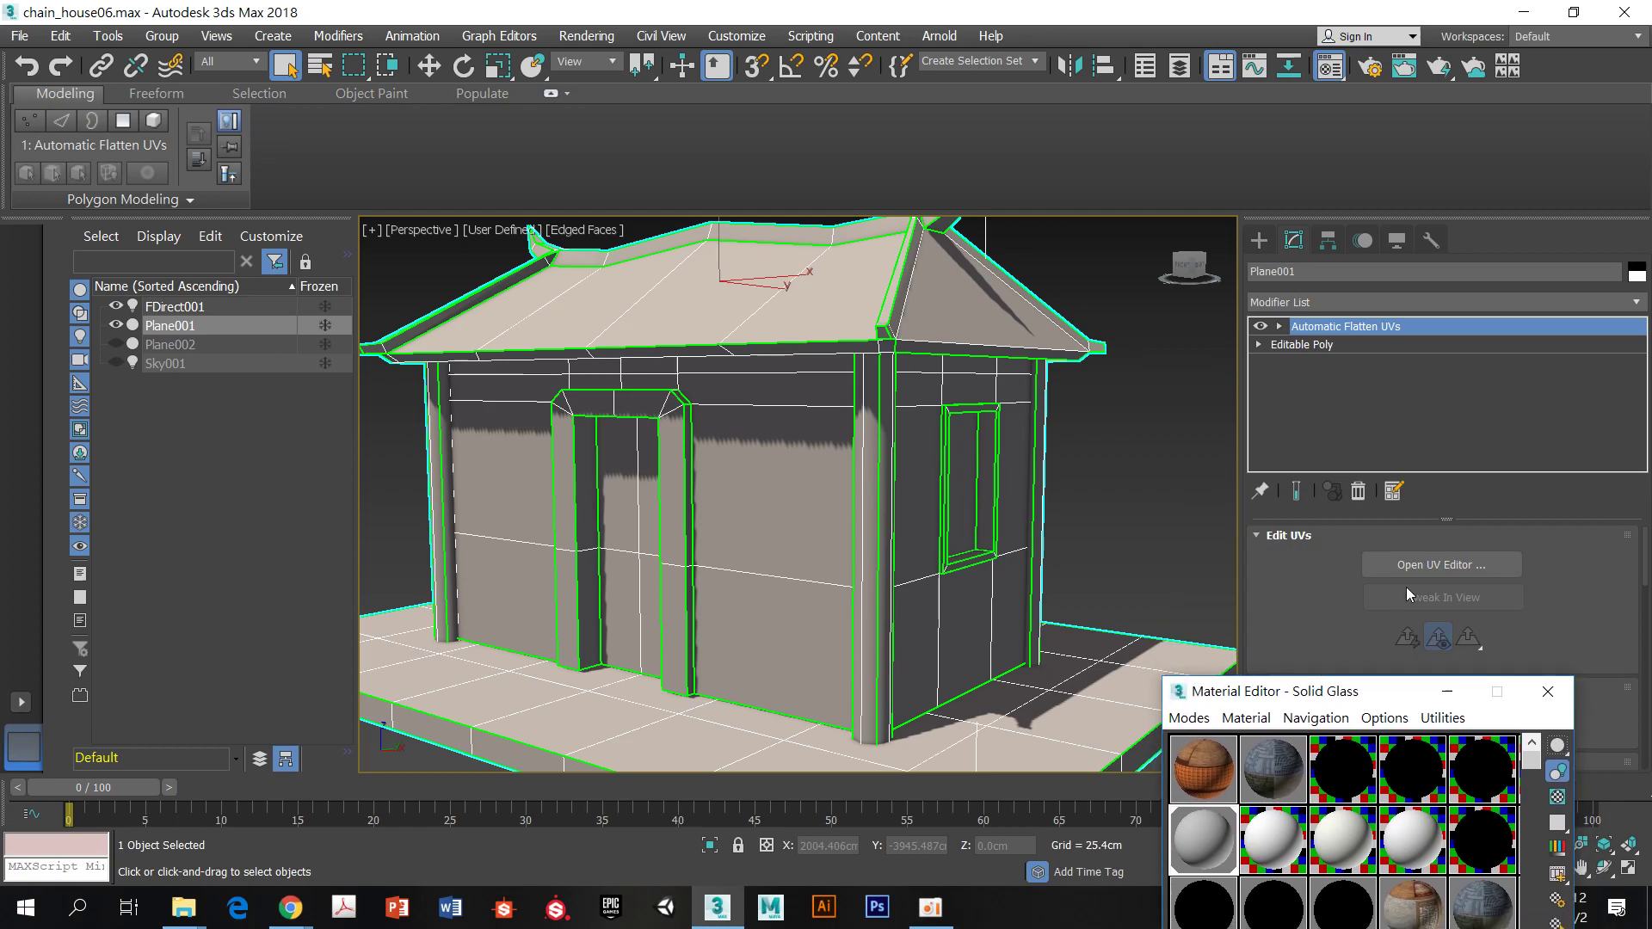
Bring the whole house into view and place the Material Editor beside it
scroll(1417, 602, "down", 2)
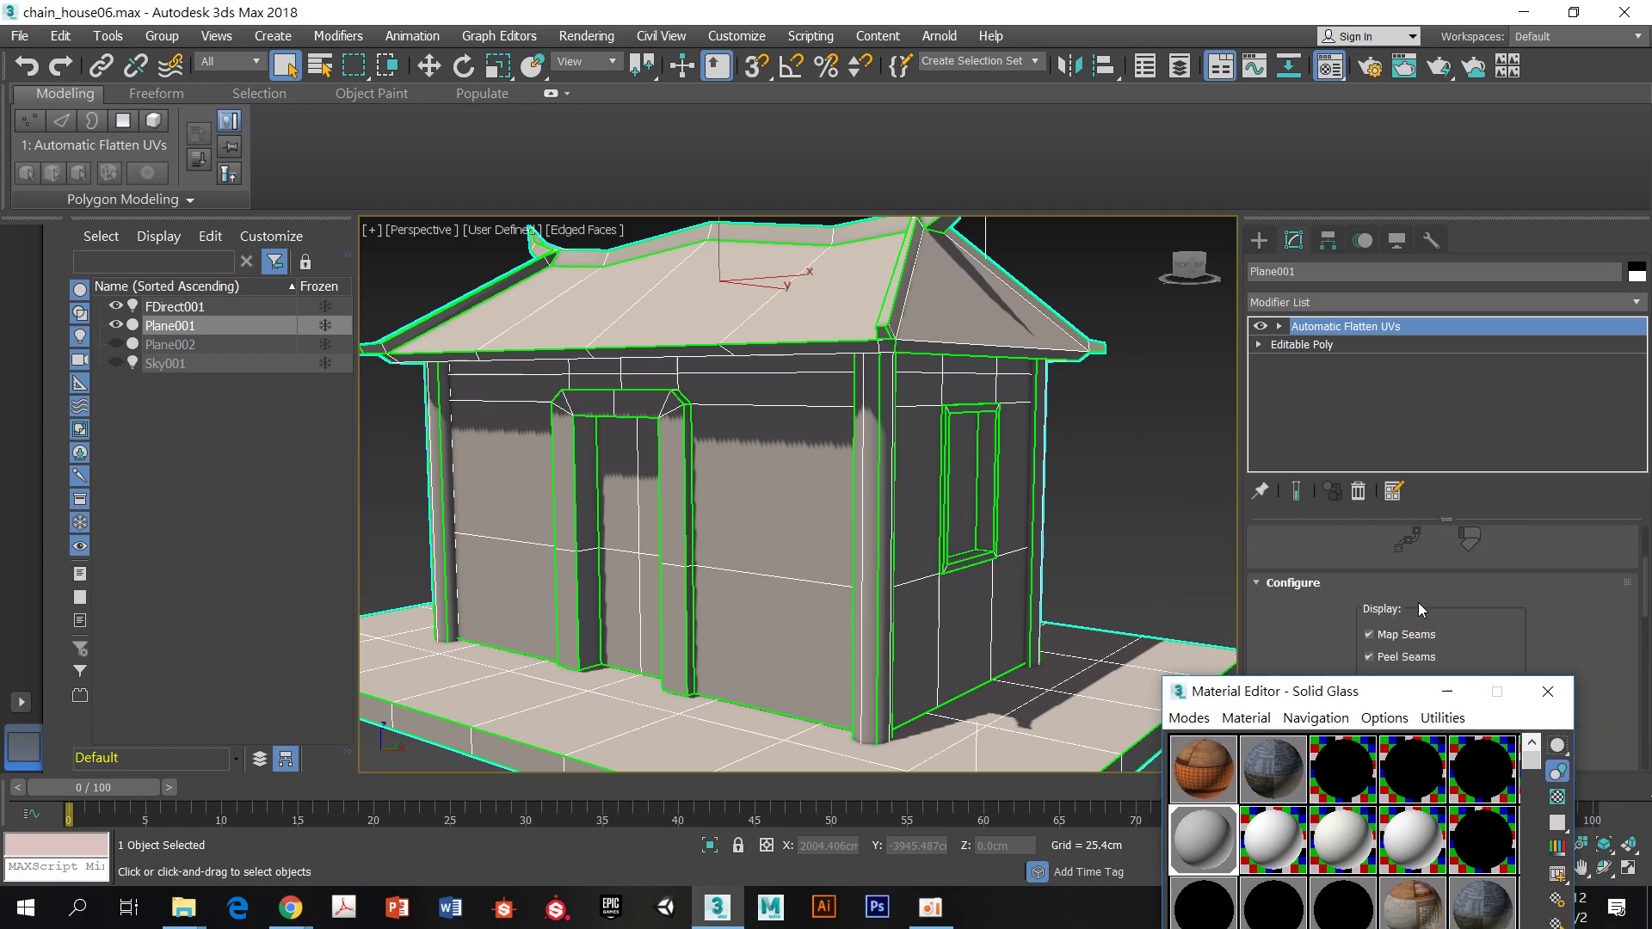
left_click(1278, 328)
left_click(1279, 328)
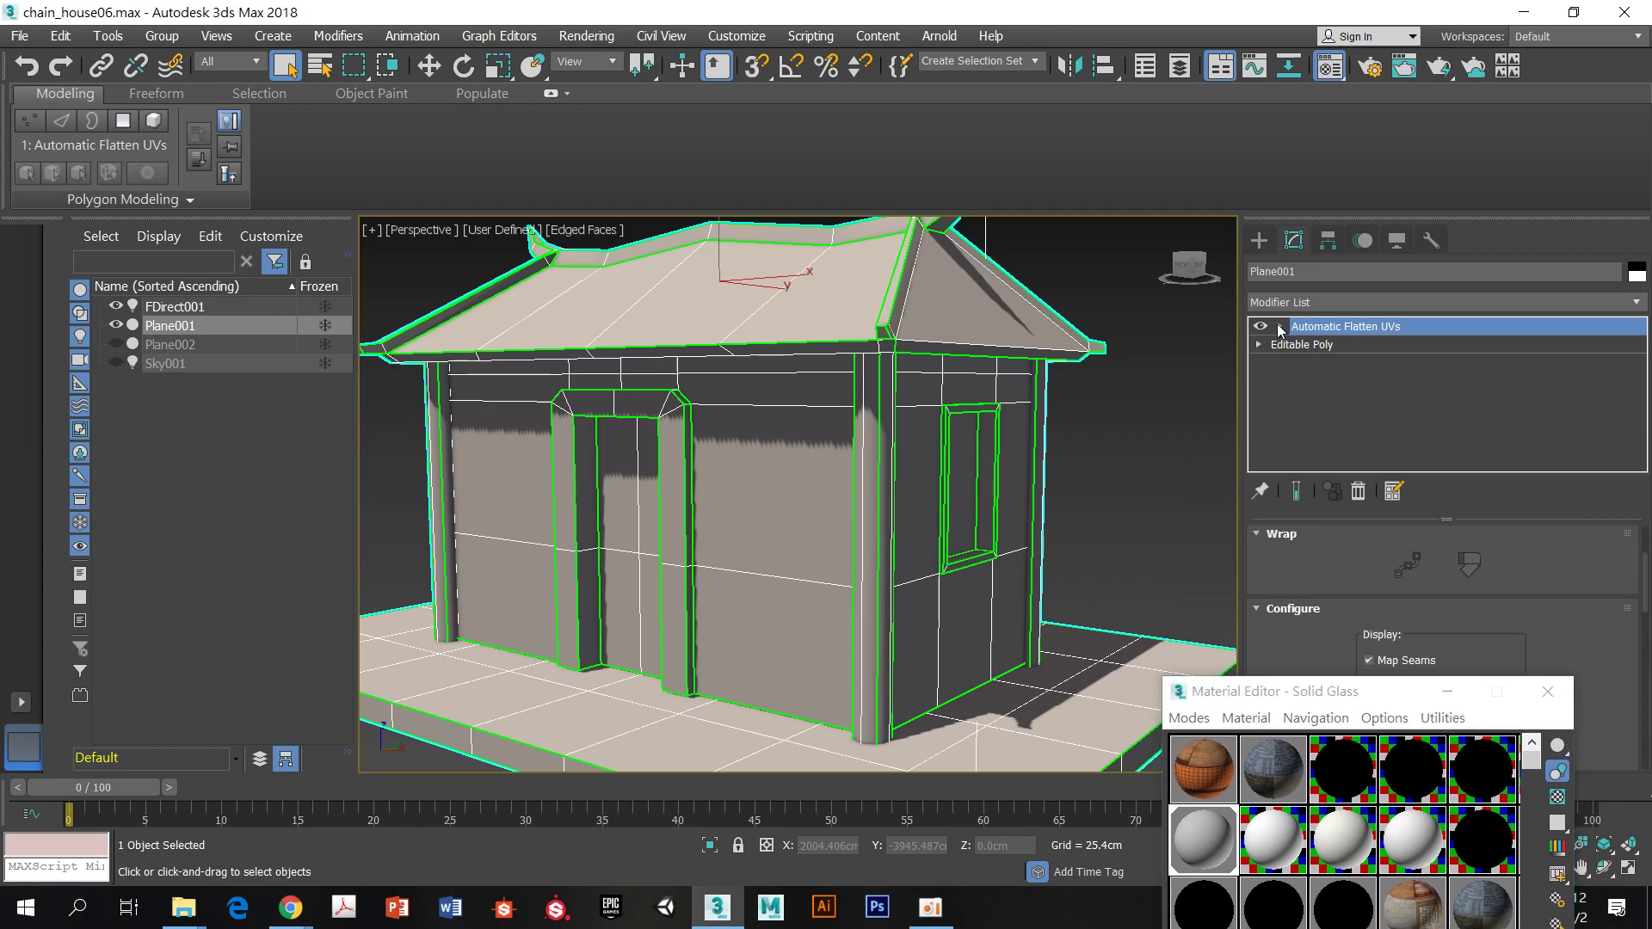
left_click(1129, 416)
left_click(1016, 430)
scroll(1064, 359, "down", 3)
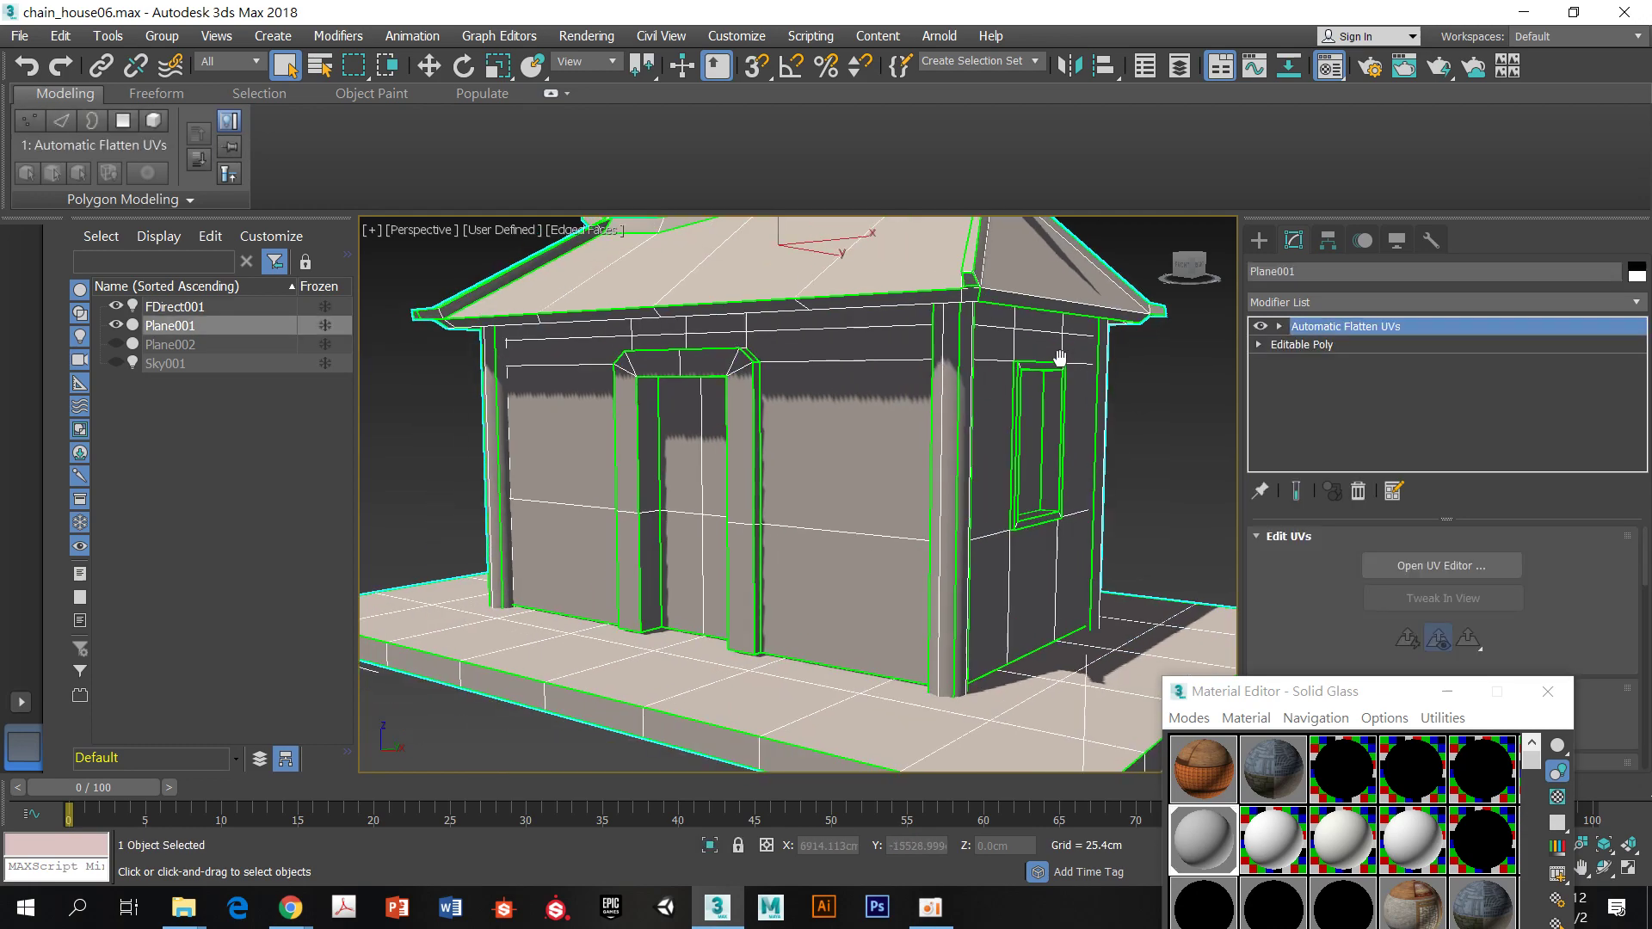
middle_click_drag(998, 393, 970, 395)
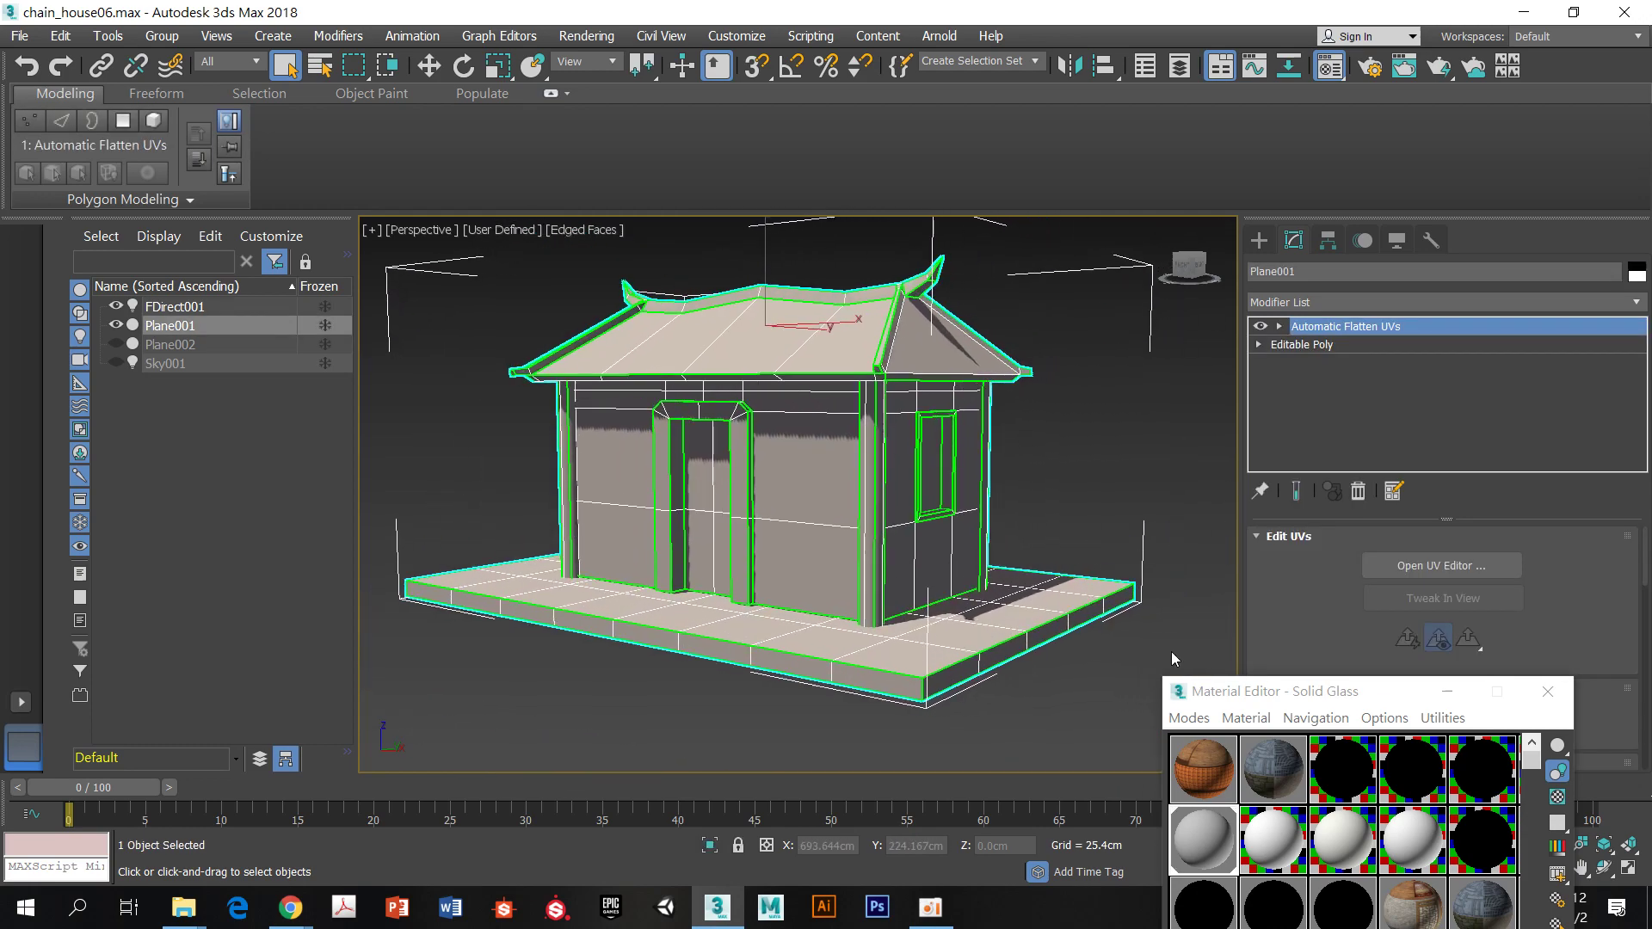
left_click_drag(1258, 692, 1192, 122)
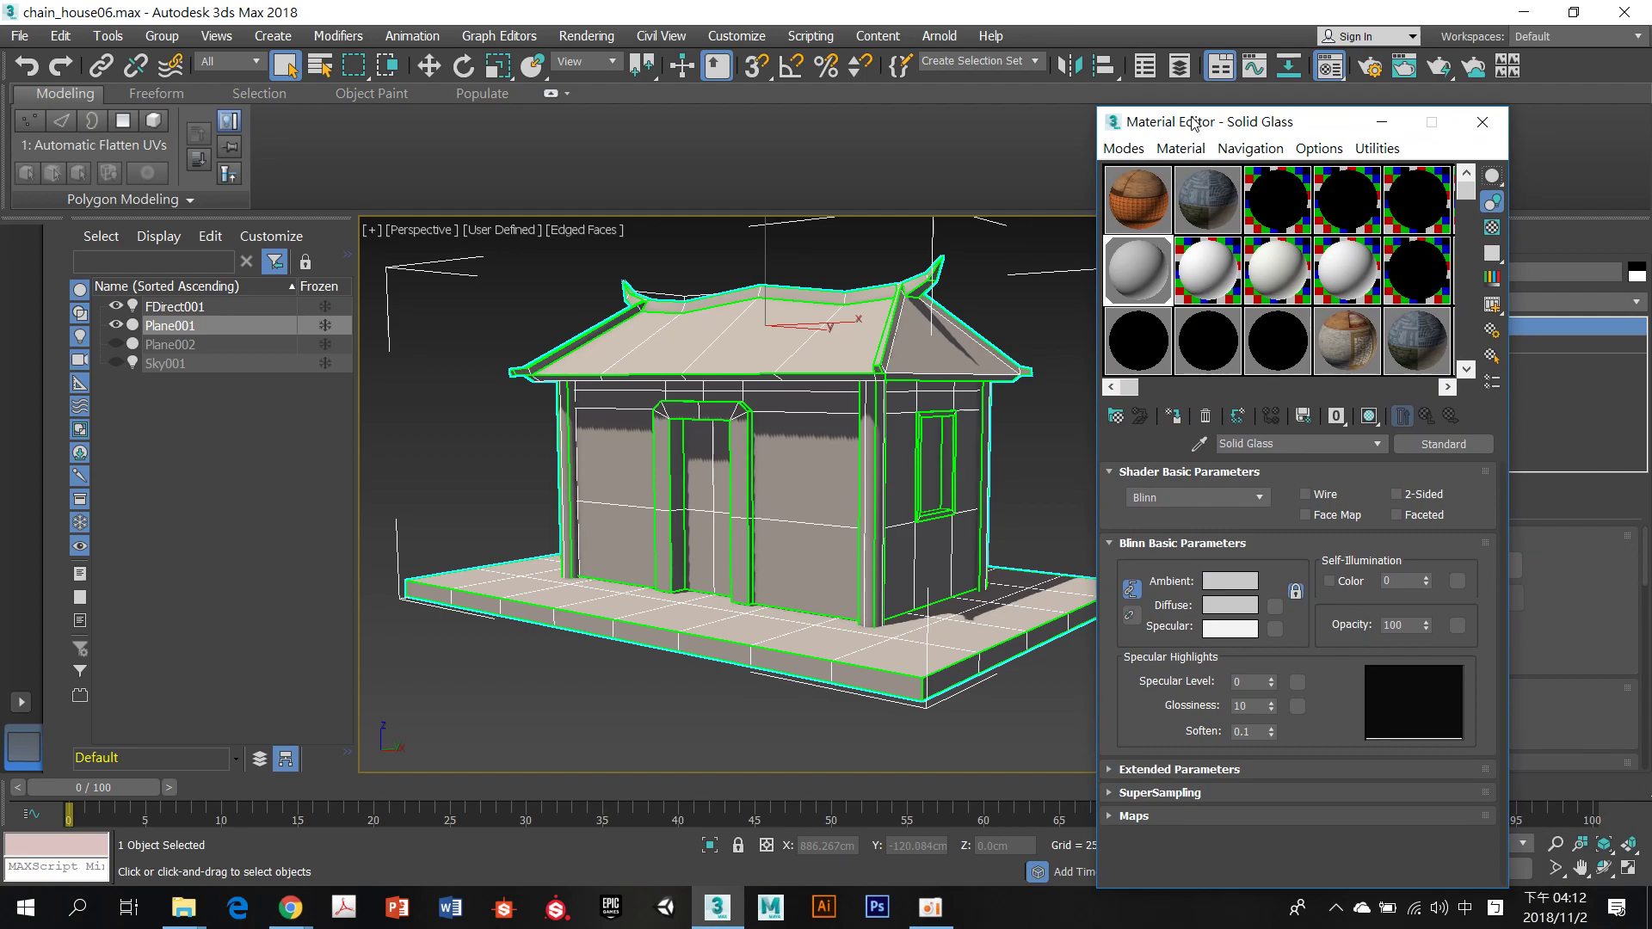
left_click_drag(1204, 121, 1174, 265)
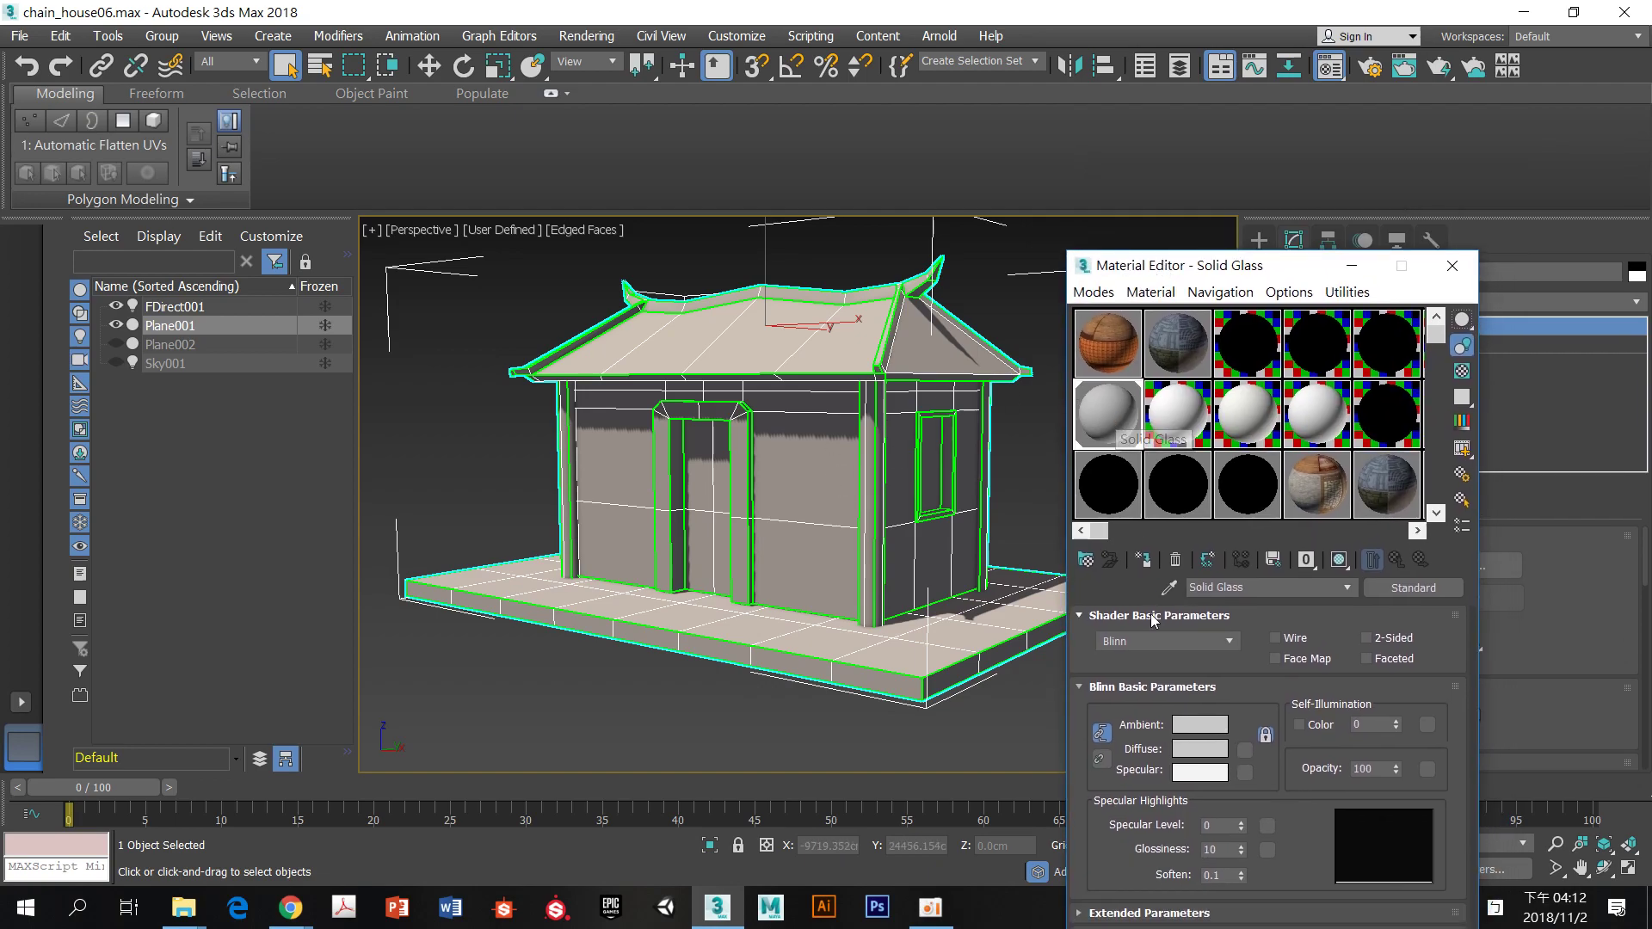
Preview a saturated magenta ambient and diffuse color for Solid Glass on the house, and cancel the color change
left_click(1198, 731)
left_click(305, 186)
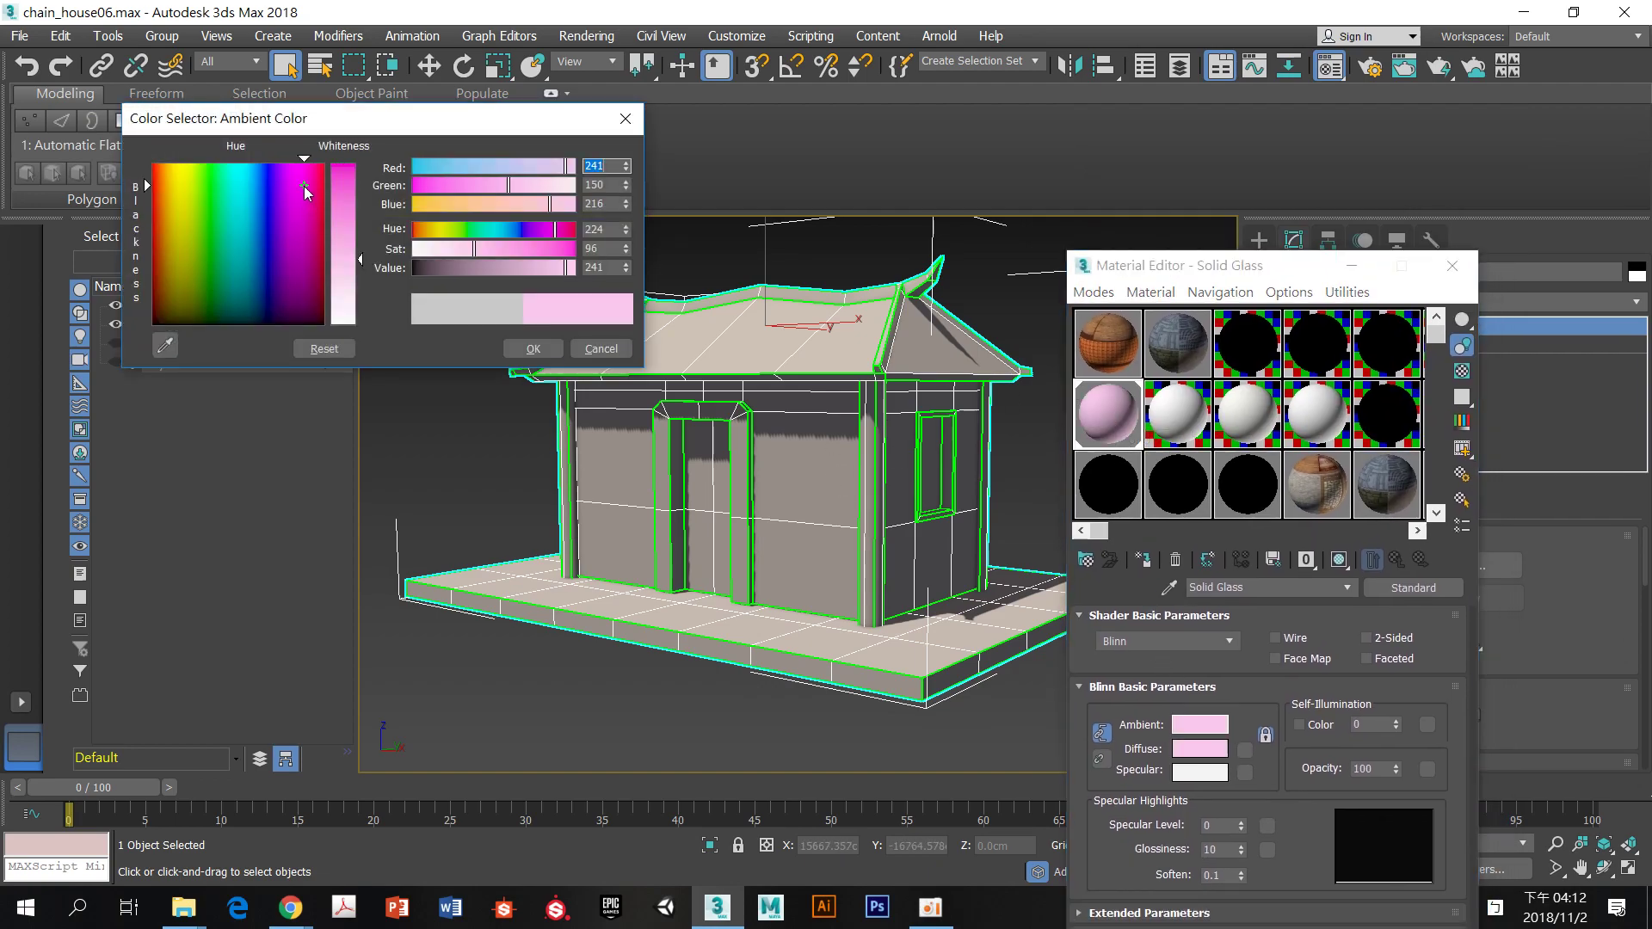
left_click(338, 179)
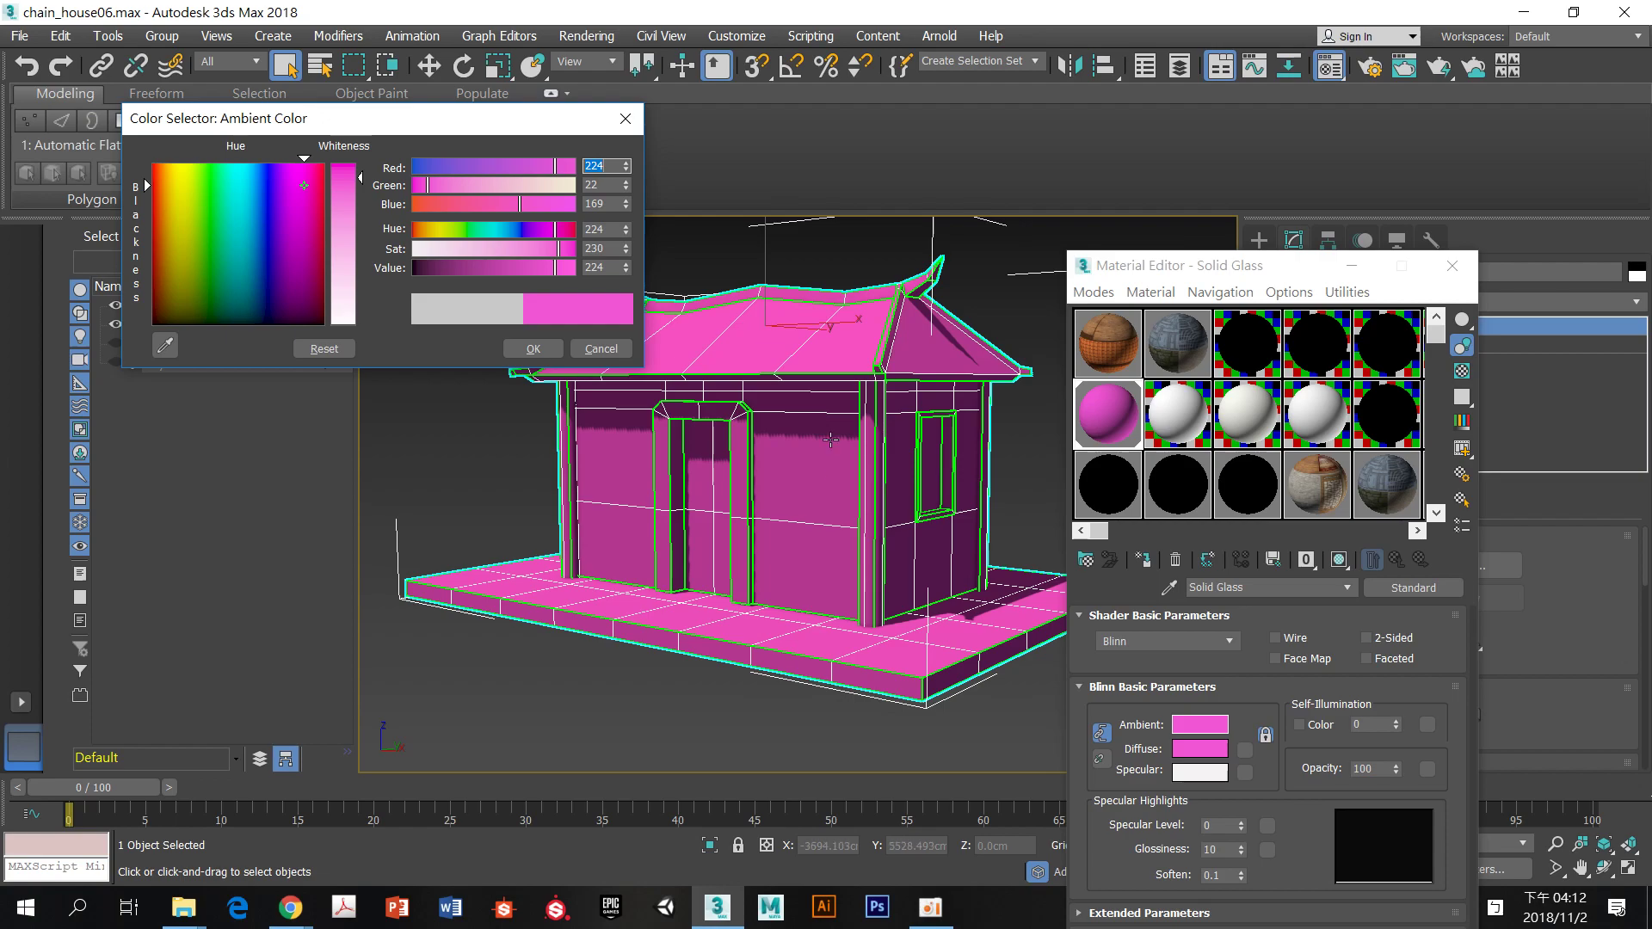
left_click(618, 347)
Set the linked ambient and diffuse color of Solid Glass to a saturated yellow-green
left_click_drag(1206, 268, 1175, 45)
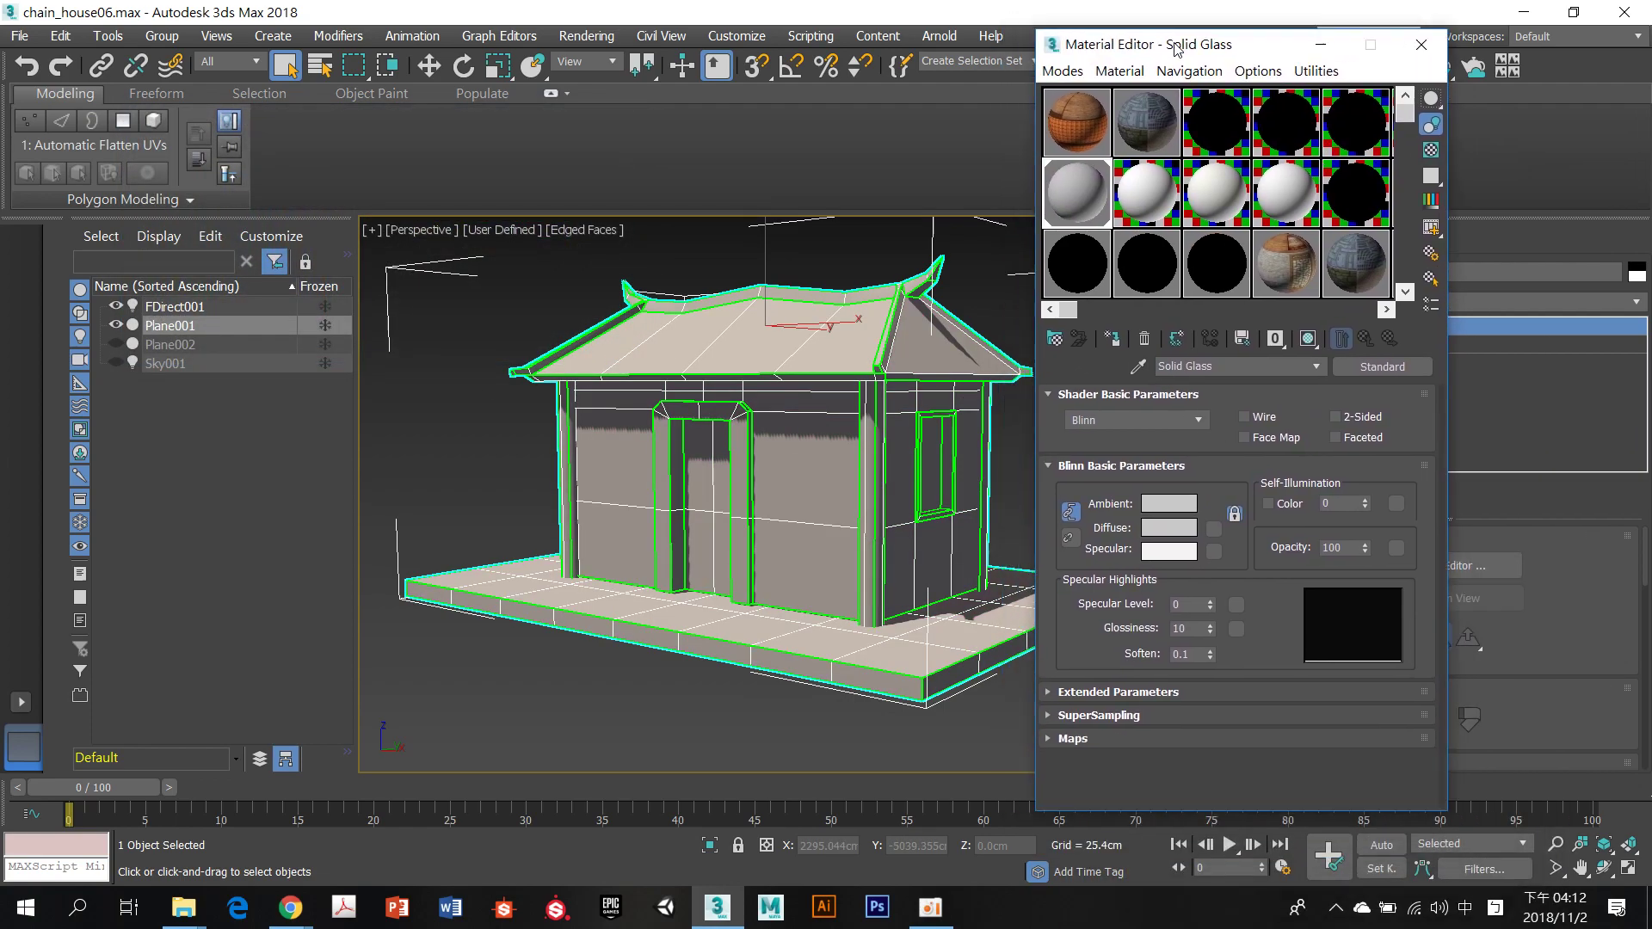
left_click(1170, 512)
left_click(198, 177)
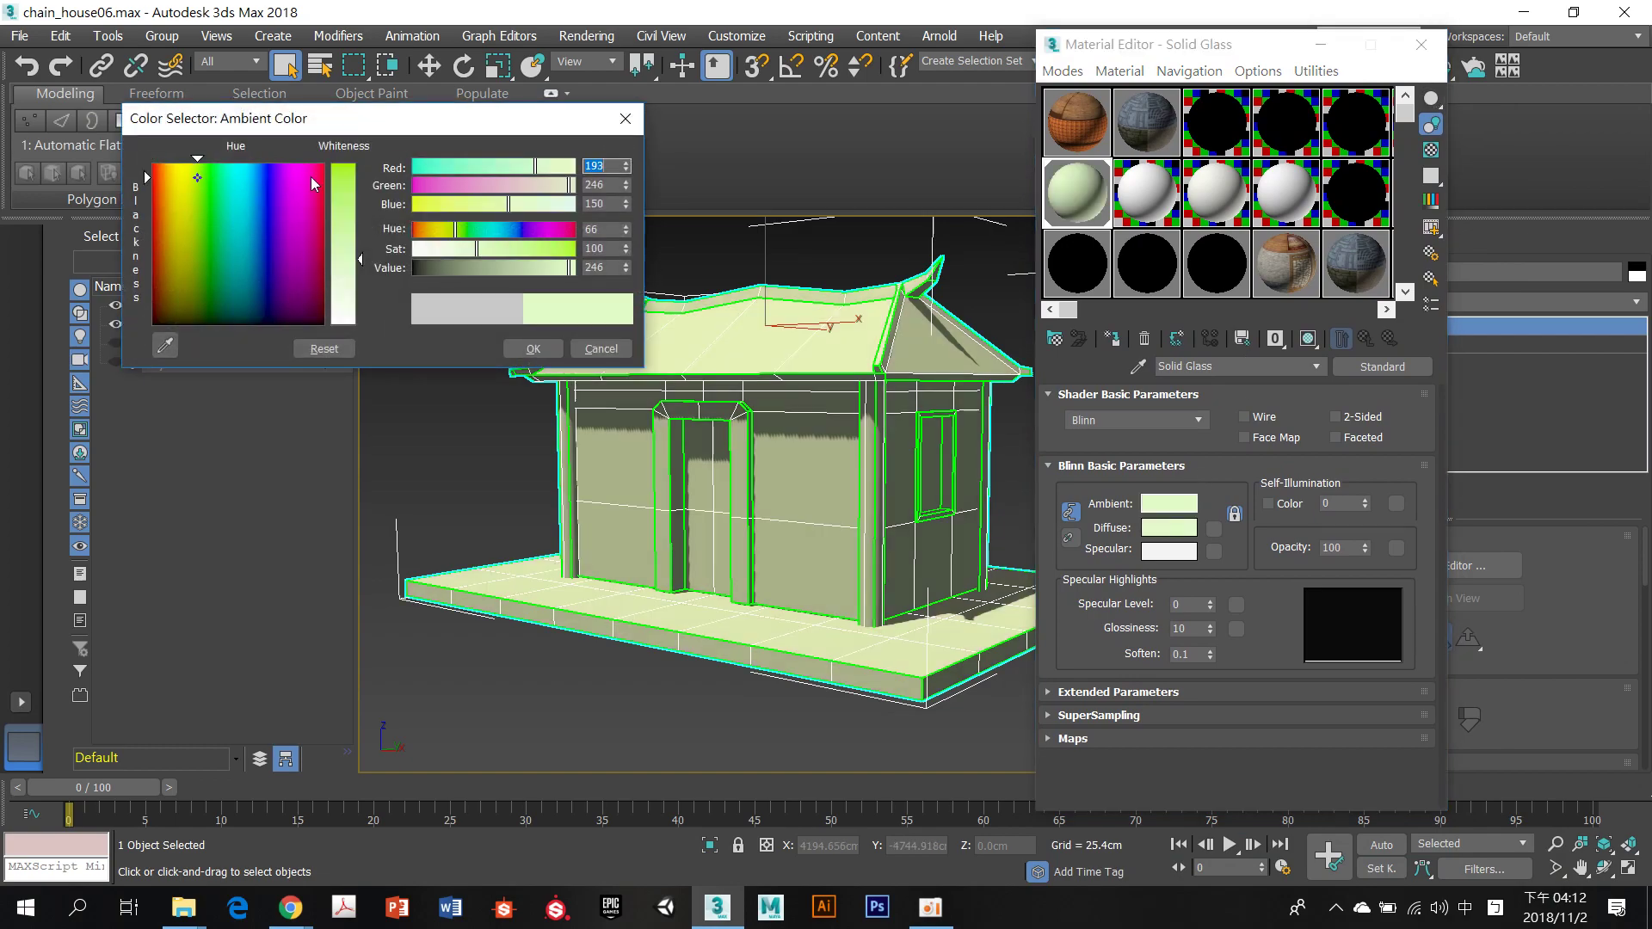
left_click(342, 176)
left_click(533, 349)
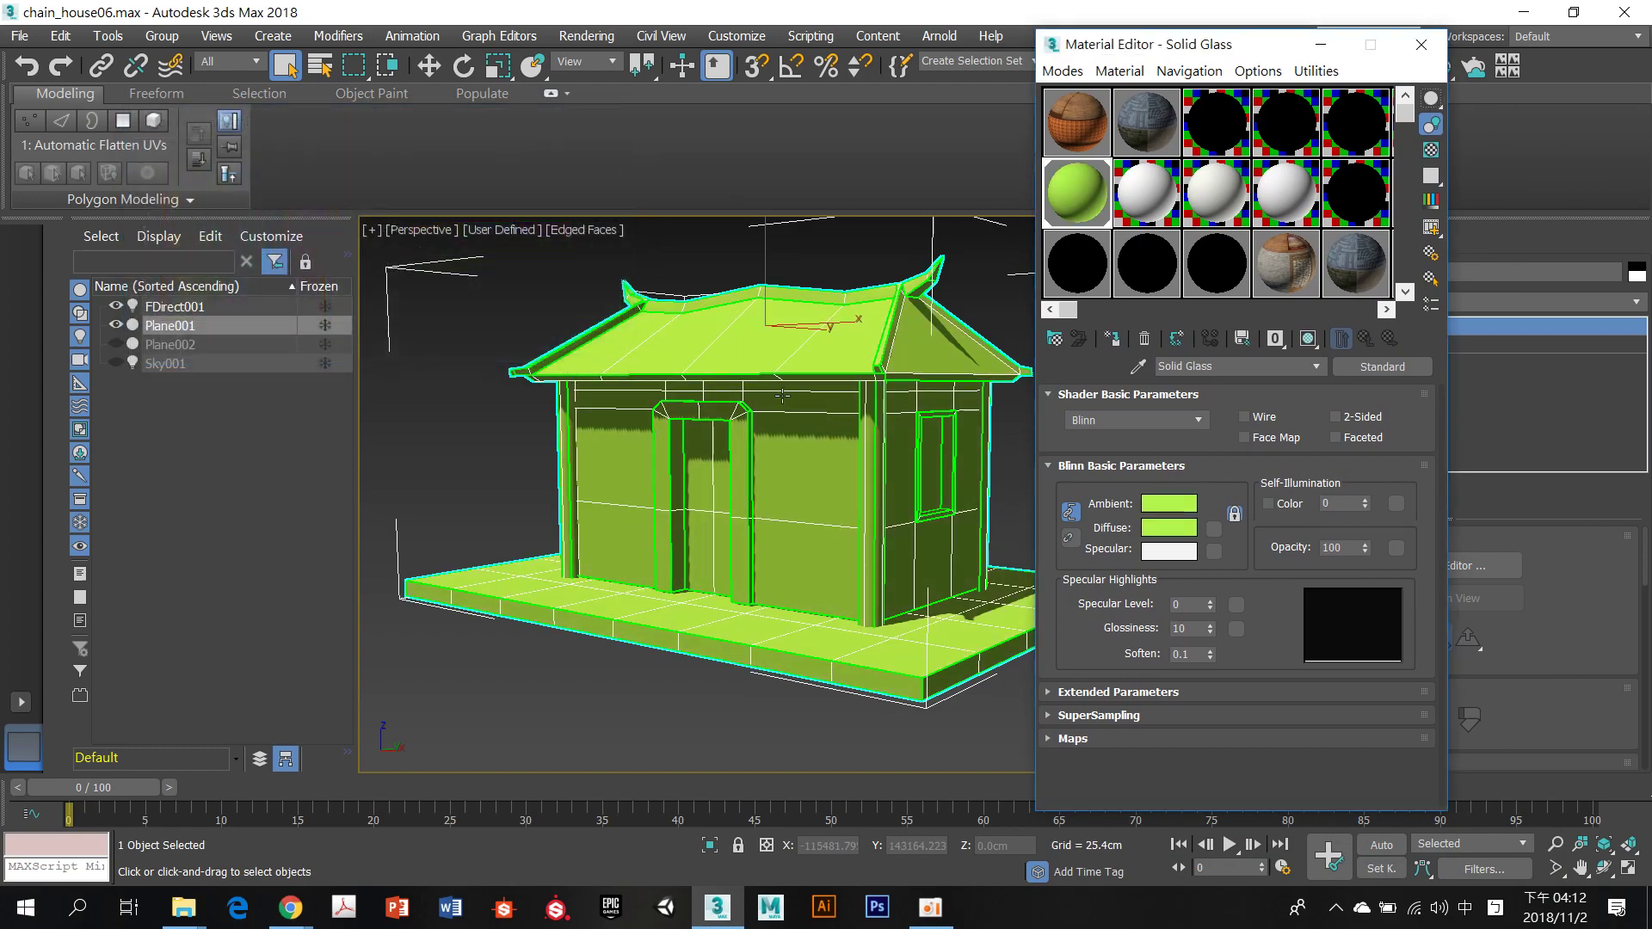
Open the map choices for the Diffuse color of Solid Glass and place the Material/Map Browser near the Material Editor
left_click_drag(1136, 44, 1246, 50)
mouse_move(937, 361)
middle_mouse_down("alt")
mouse_move(968, 357)
mouse_move(937, 360)
middle_mouse_up("alt")
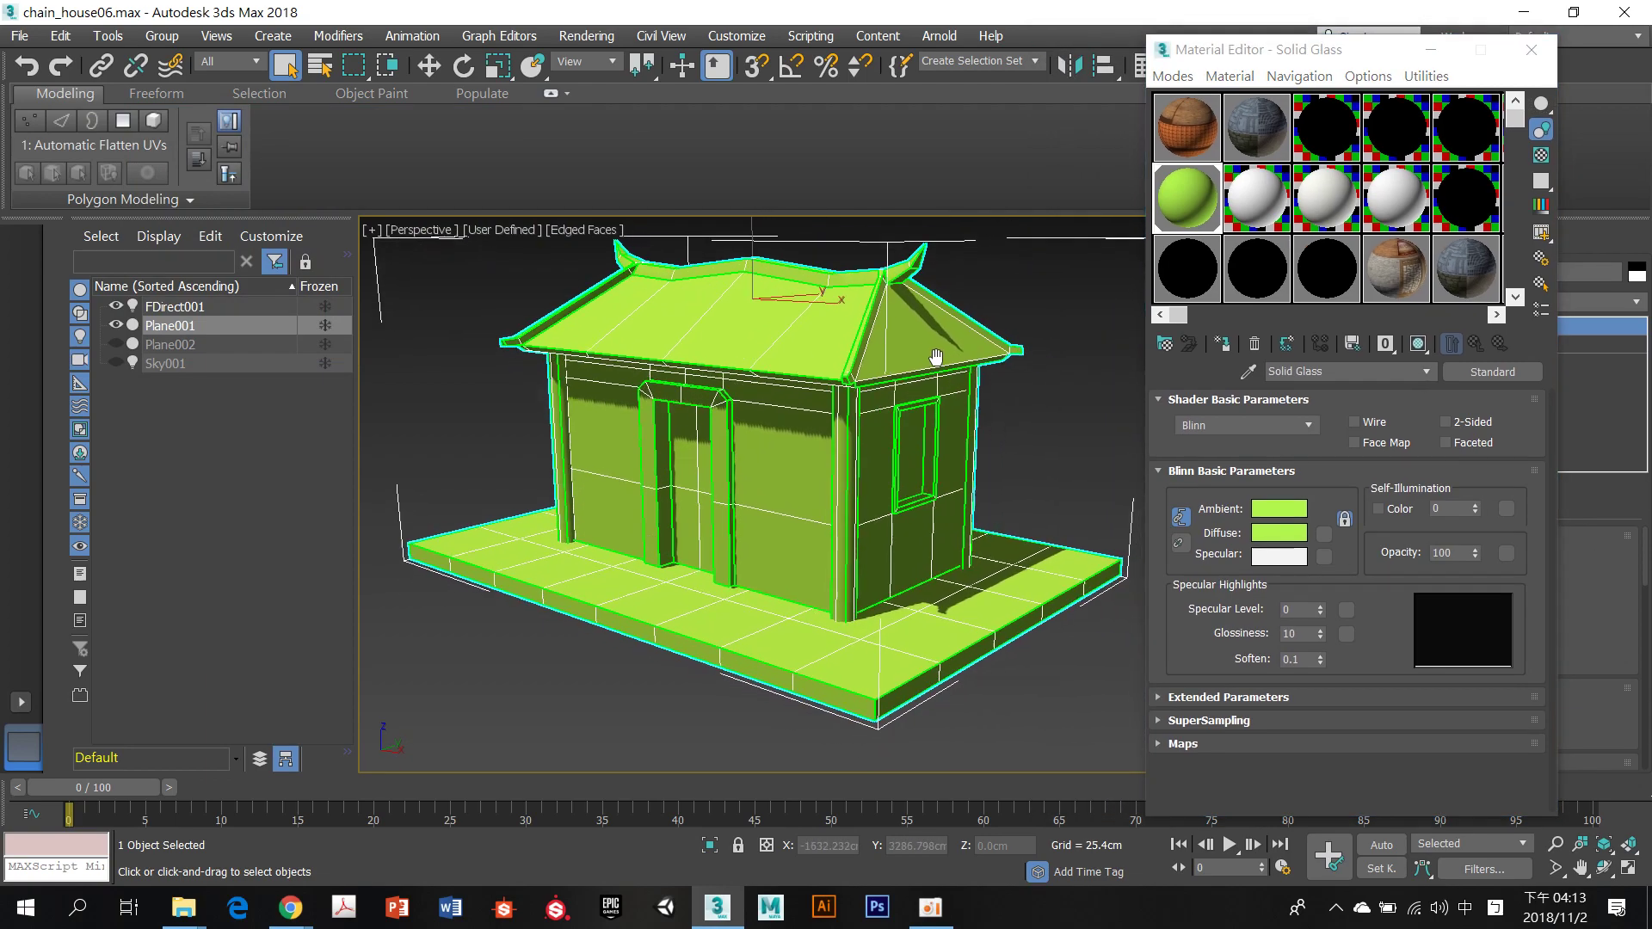
left_click_drag(1269, 53, 1245, 40)
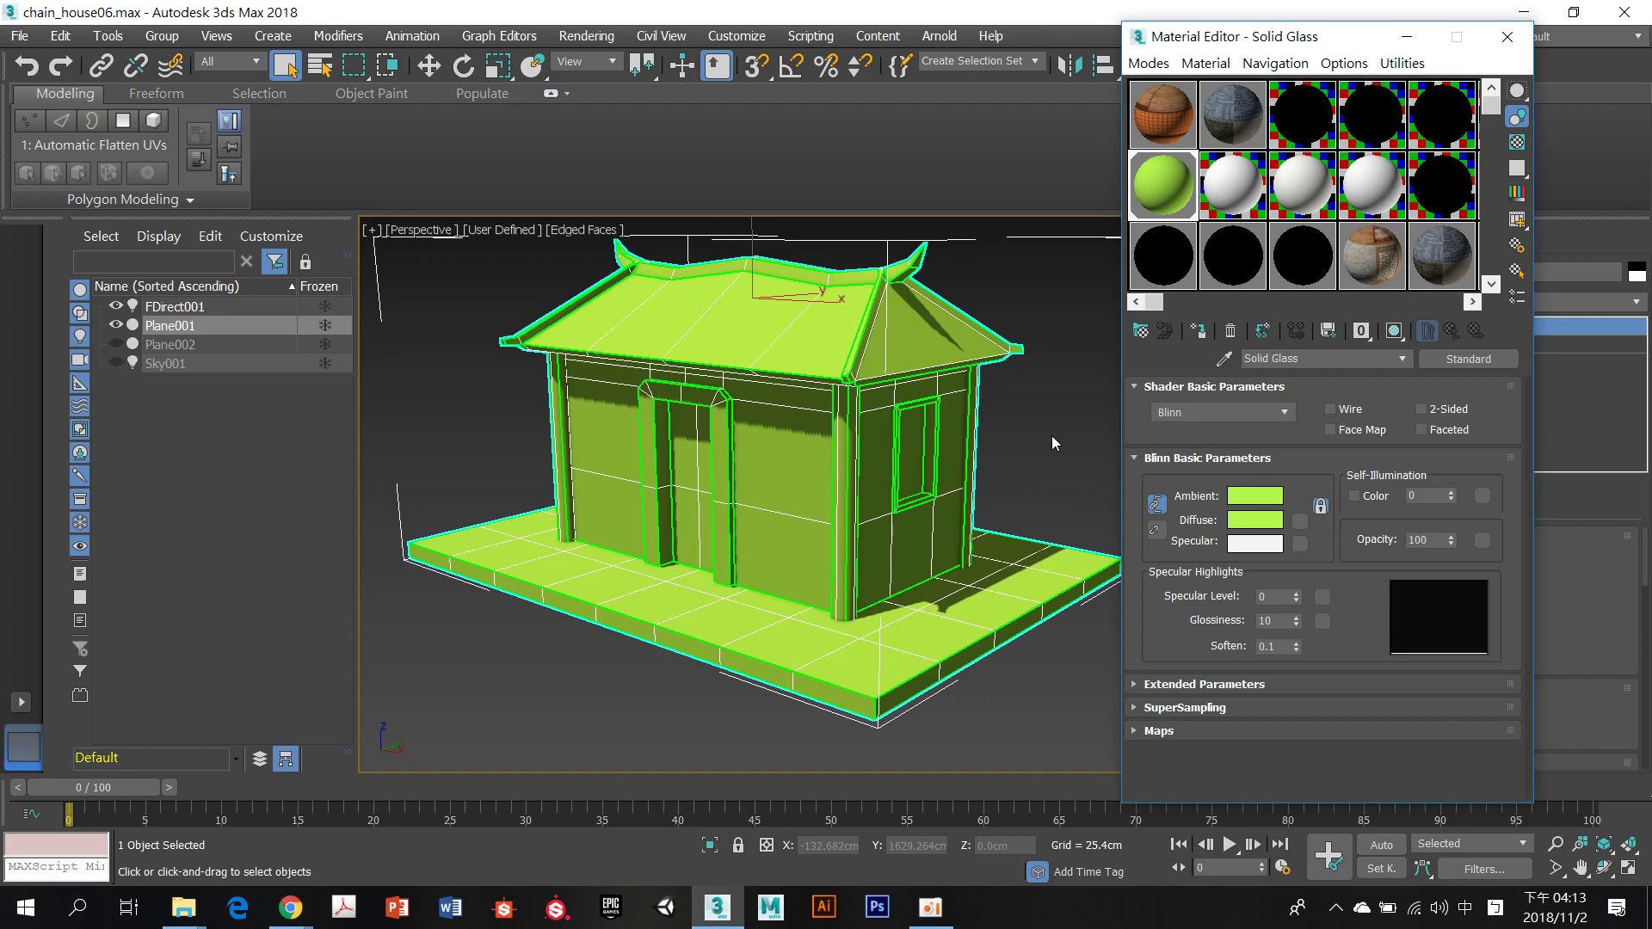
middle_click_drag(1051, 436, 1053, 438)
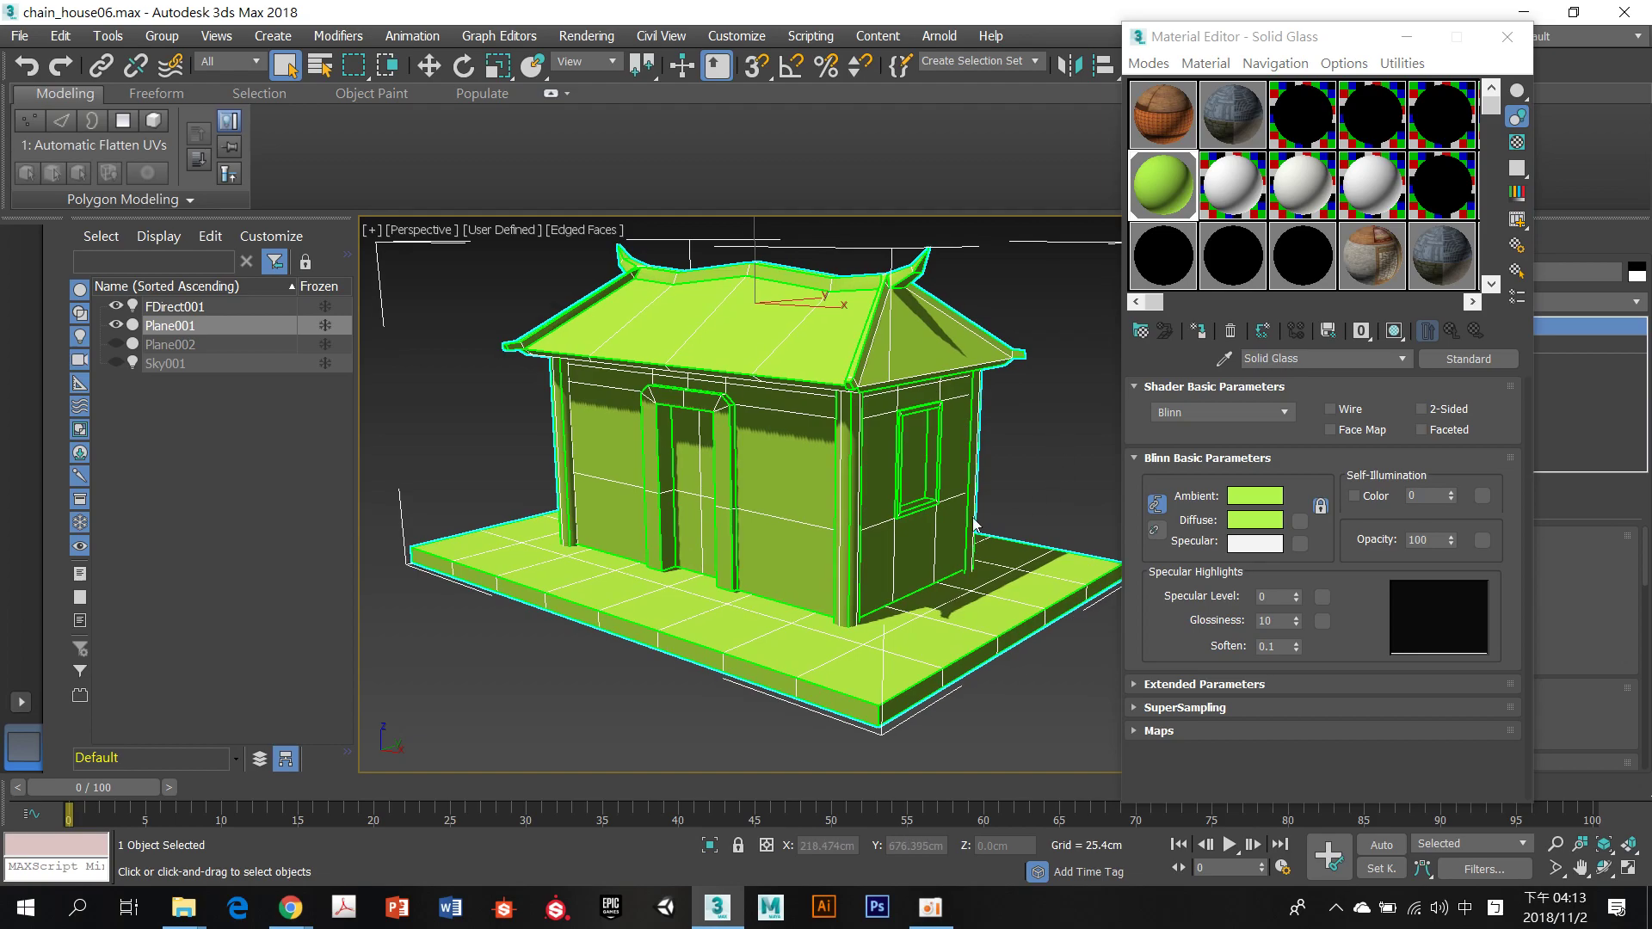
middle_click_drag(785, 337, 803, 350)
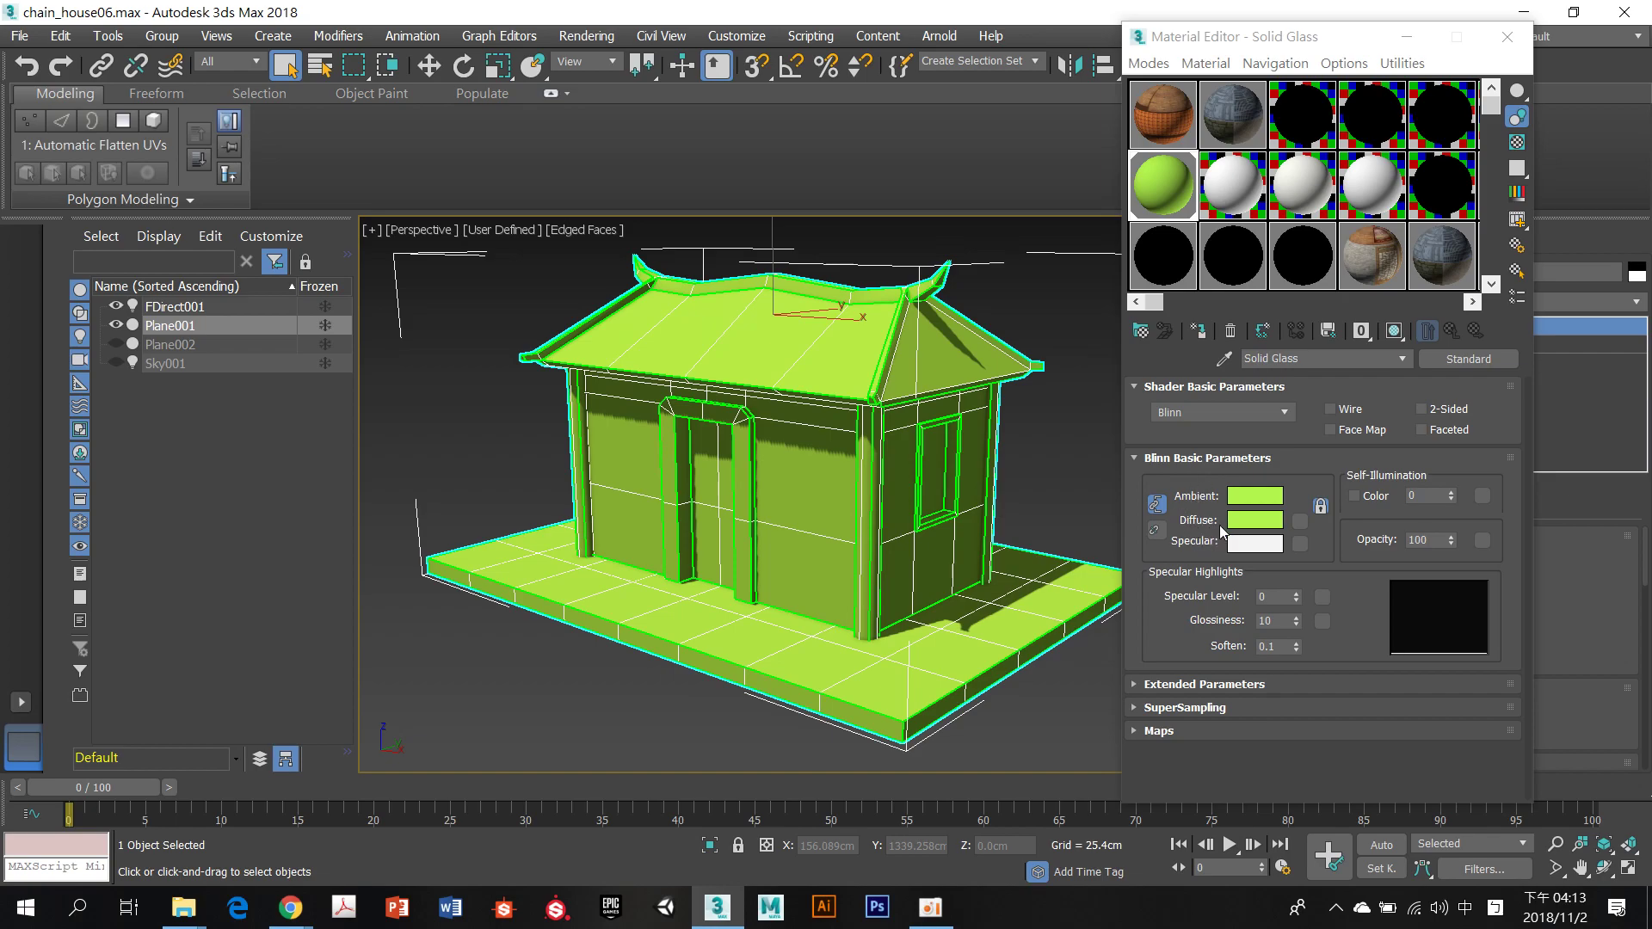
left_click(1156, 505)
left_click(1300, 521)
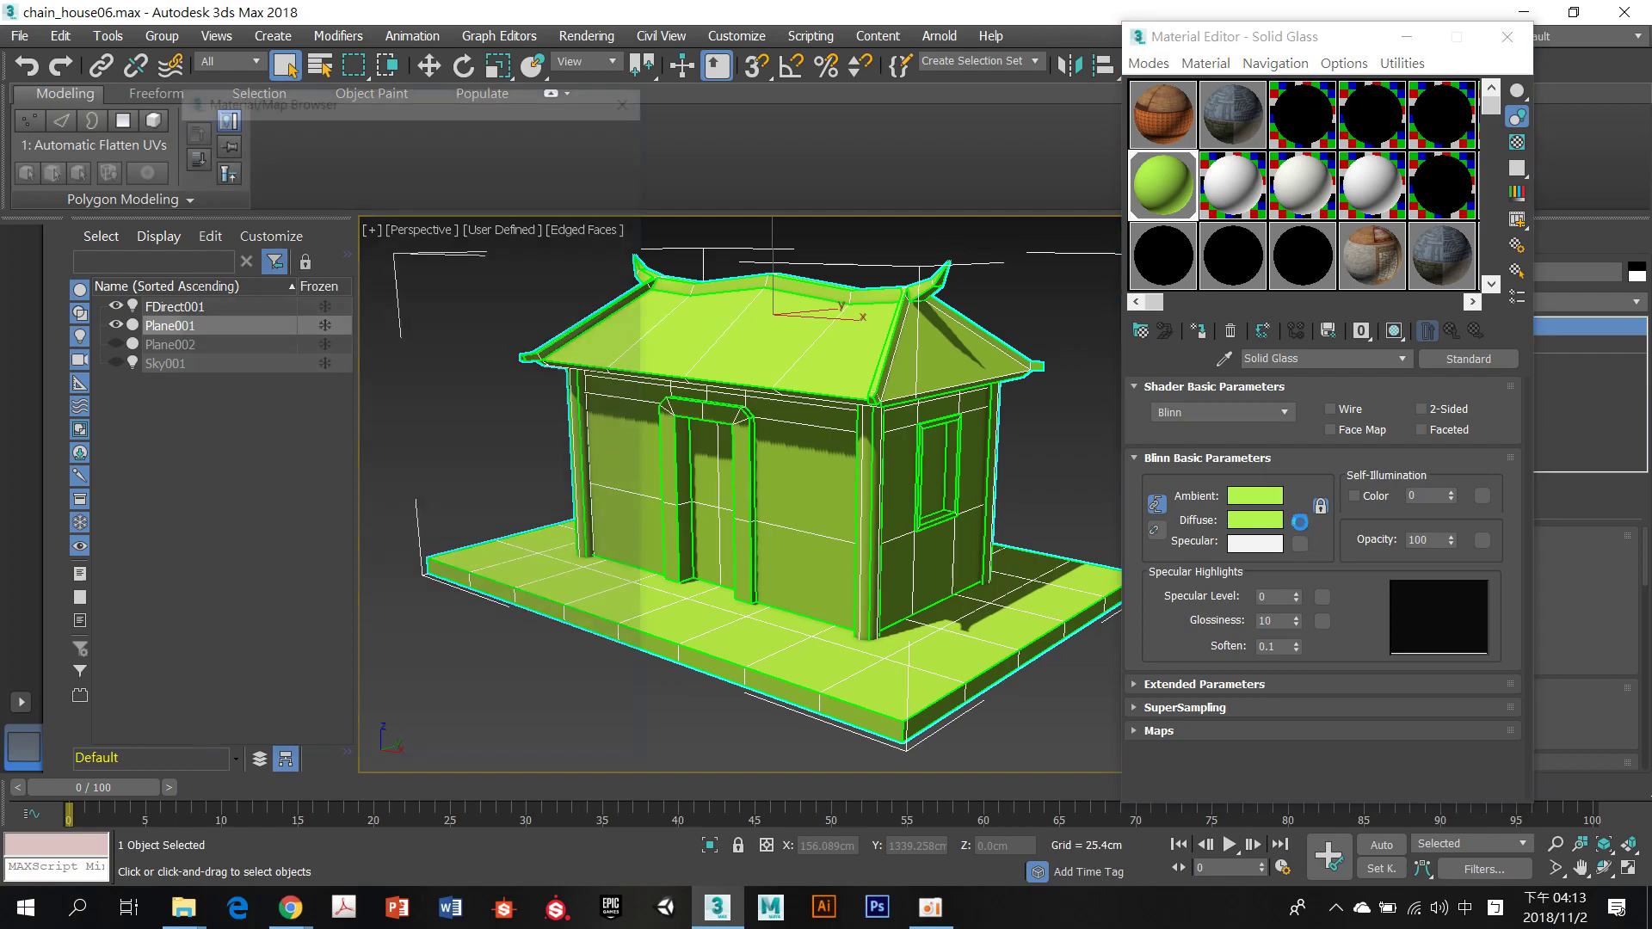
left_click_drag(408, 96, 1011, 41)
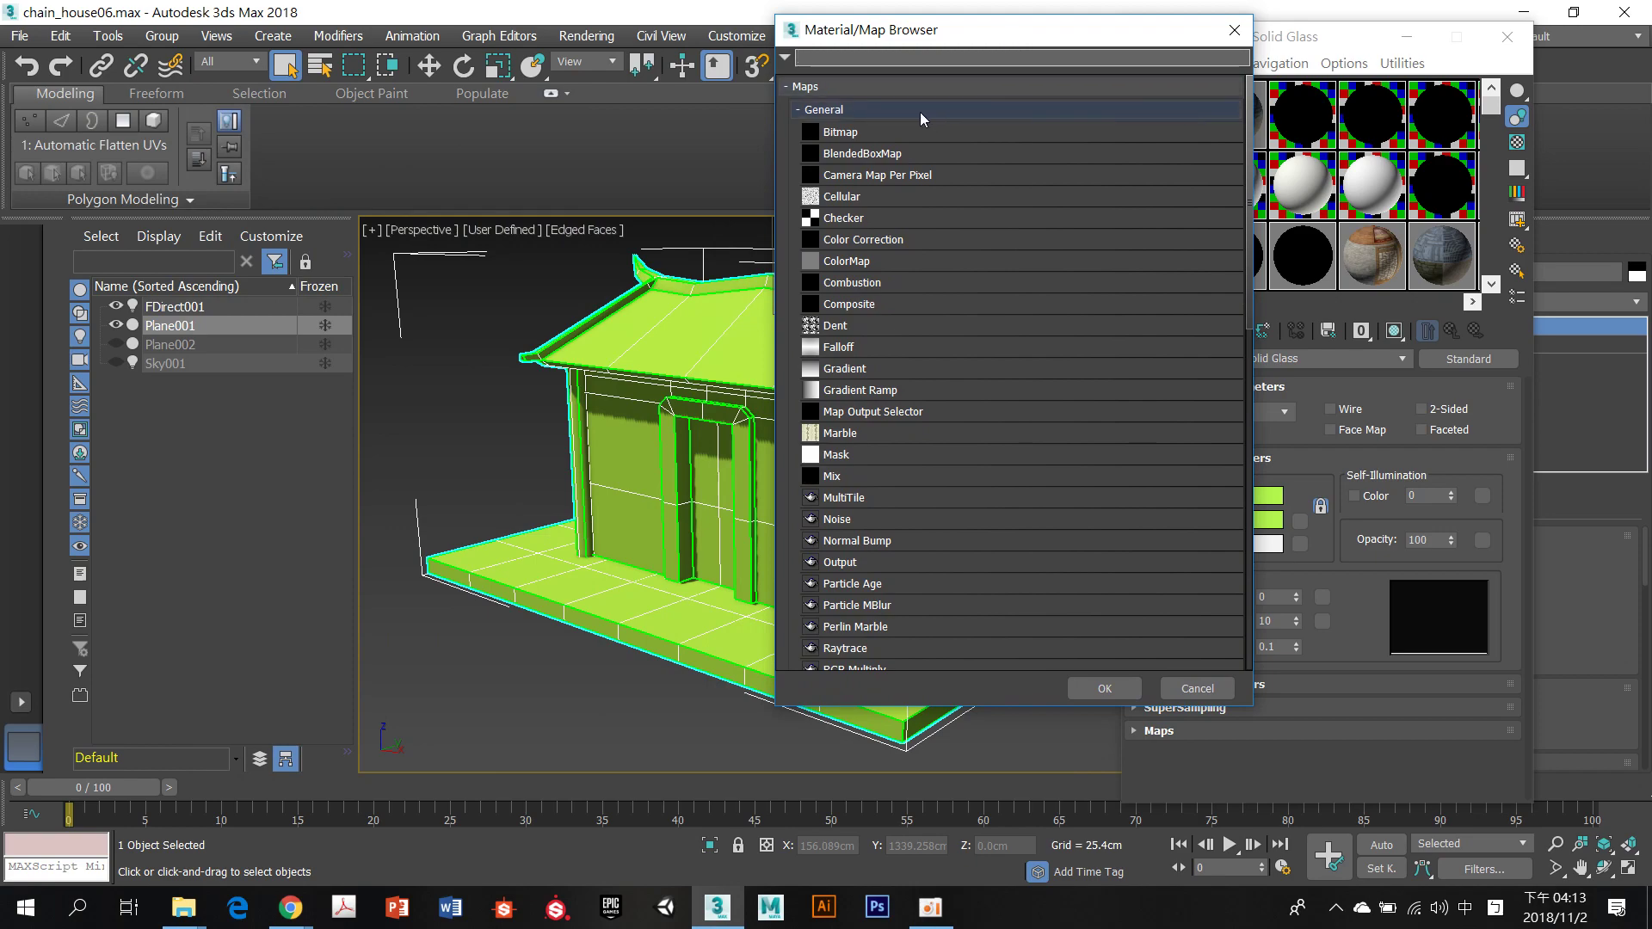
Review the available map types and choose Bitmap as the diffuse map of Solid Glass
scroll(885, 563, "down", 1)
scroll(883, 561, "down", 7)
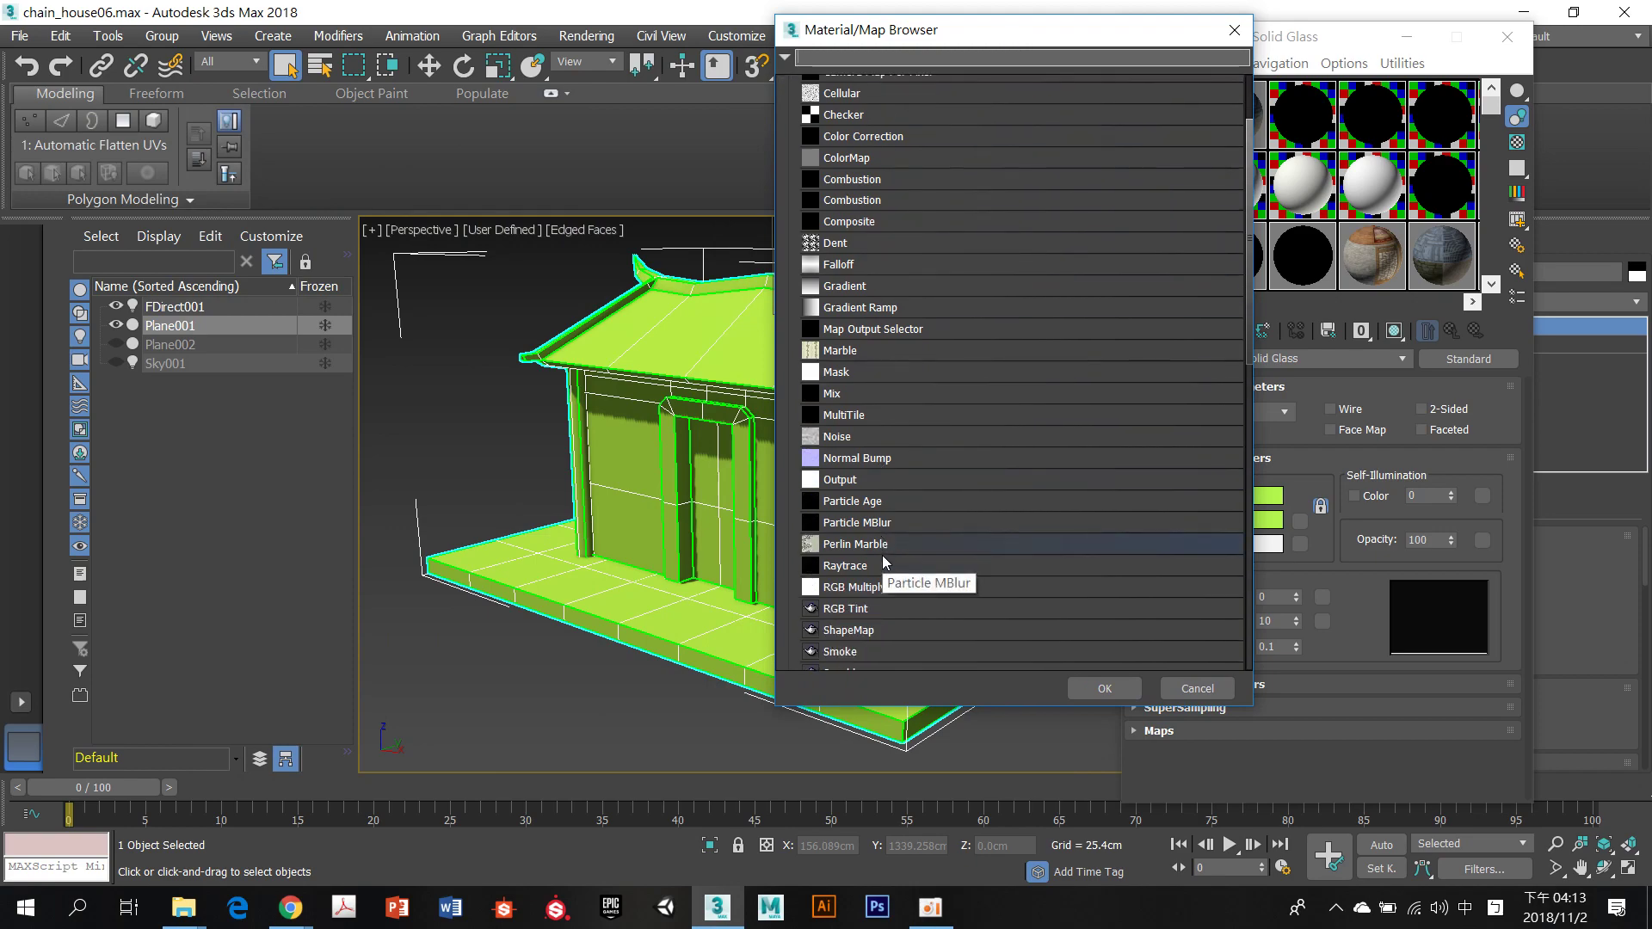
scroll(881, 555, "down", 4)
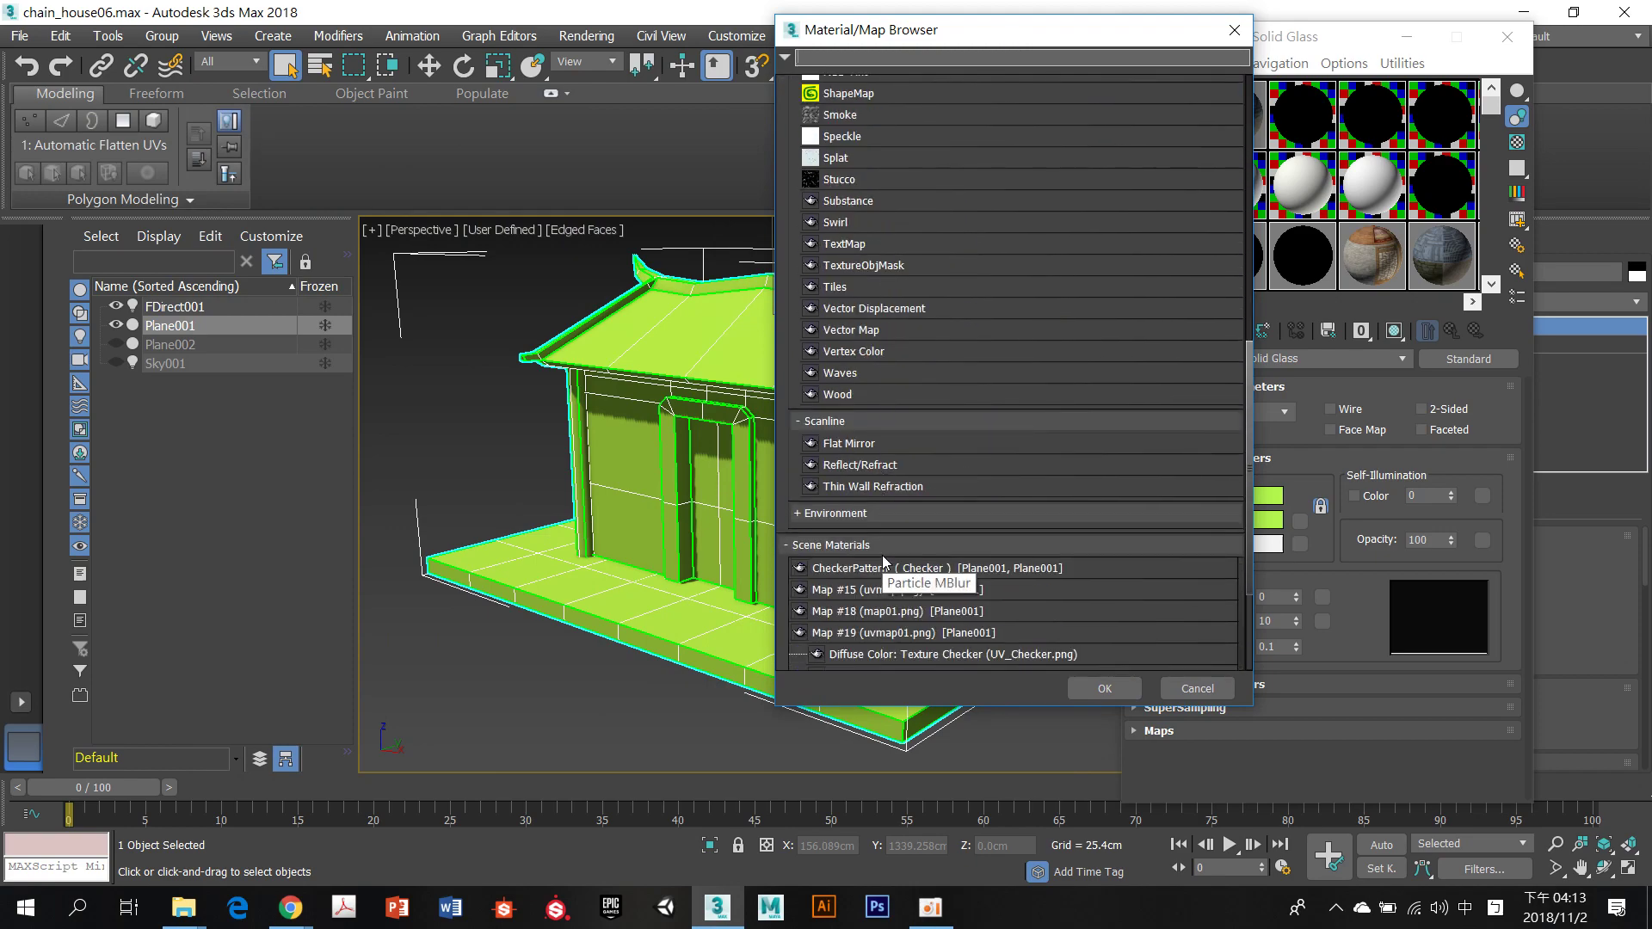
scroll(882, 555, "up", 10)
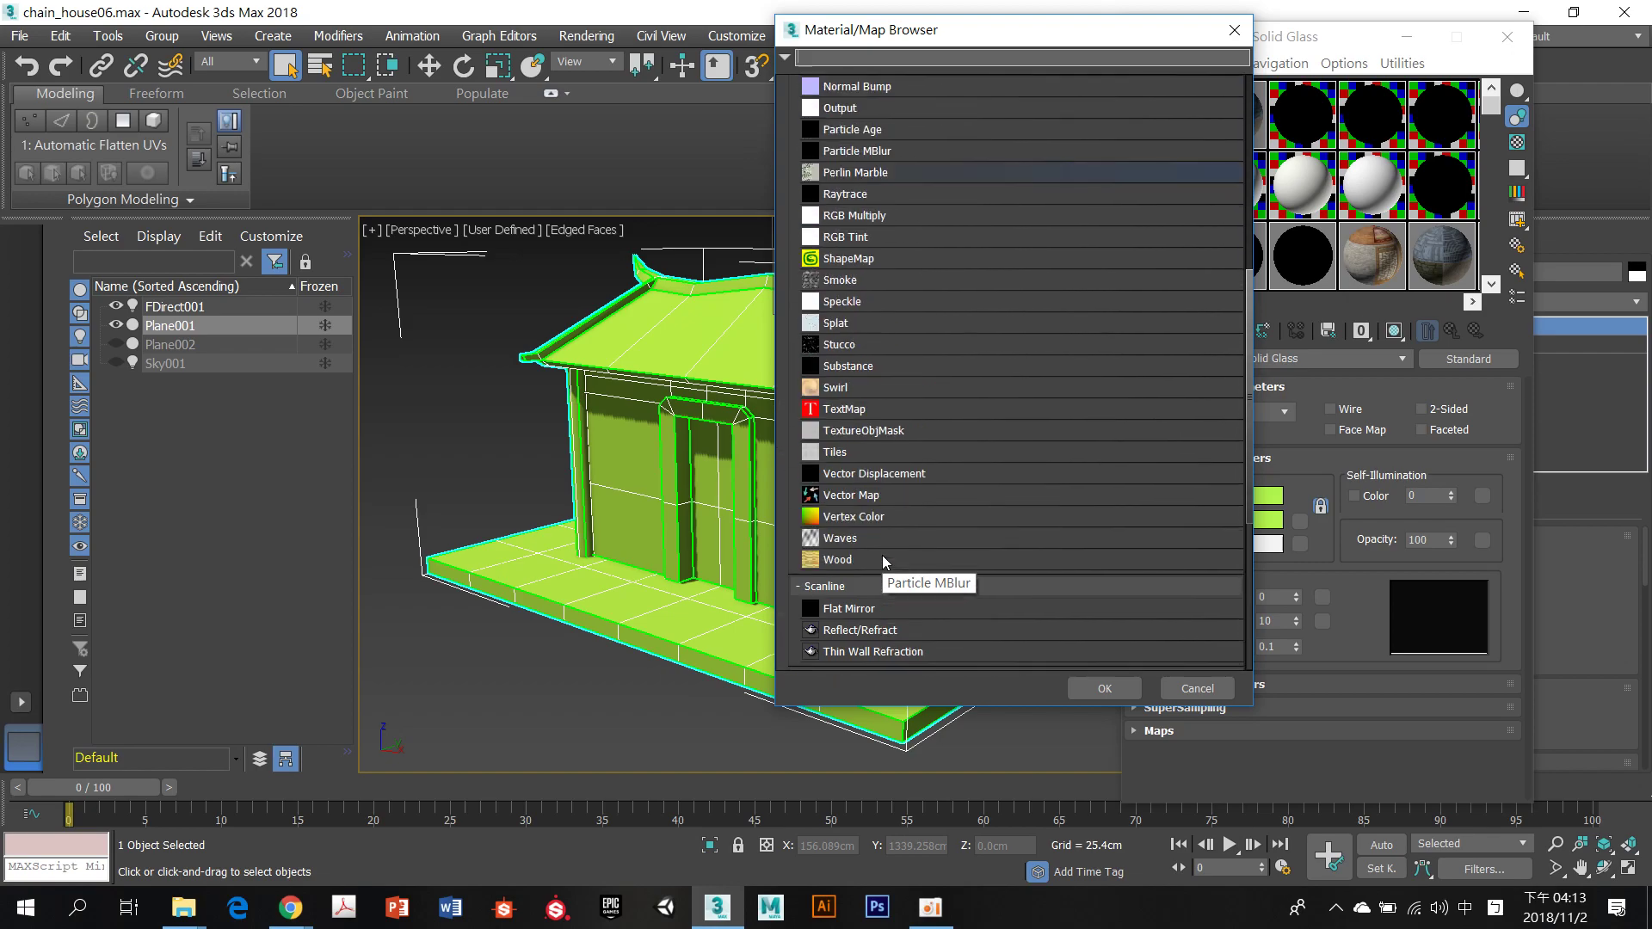
scroll(883, 562, "up", 2)
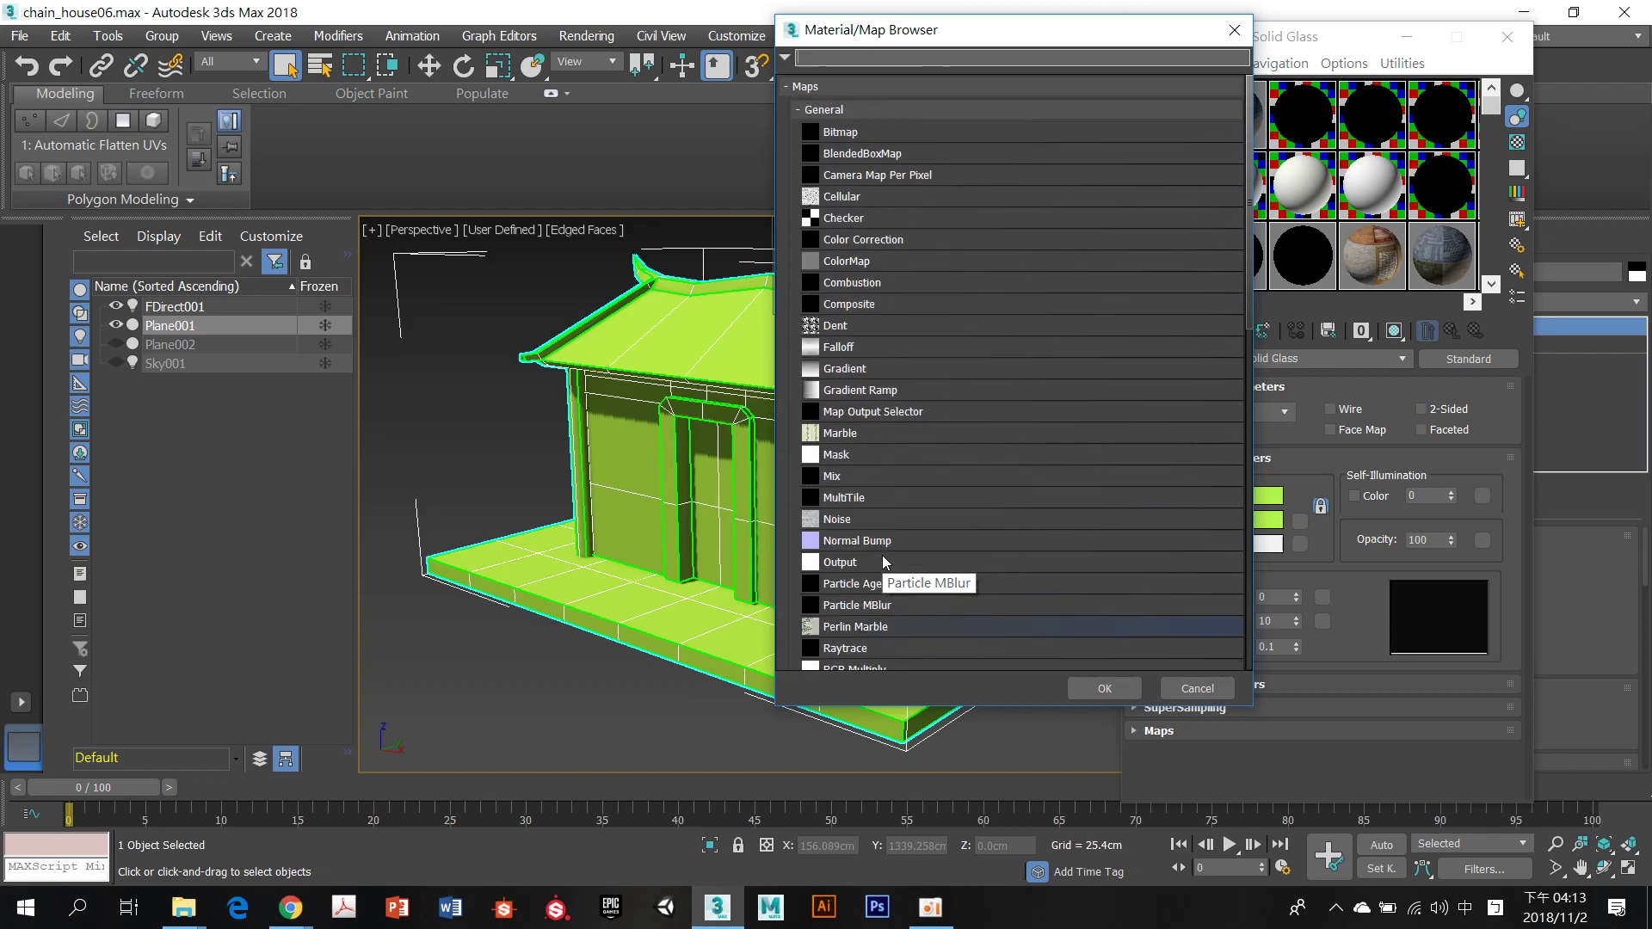
left_click(839, 134)
double_click(837, 133)
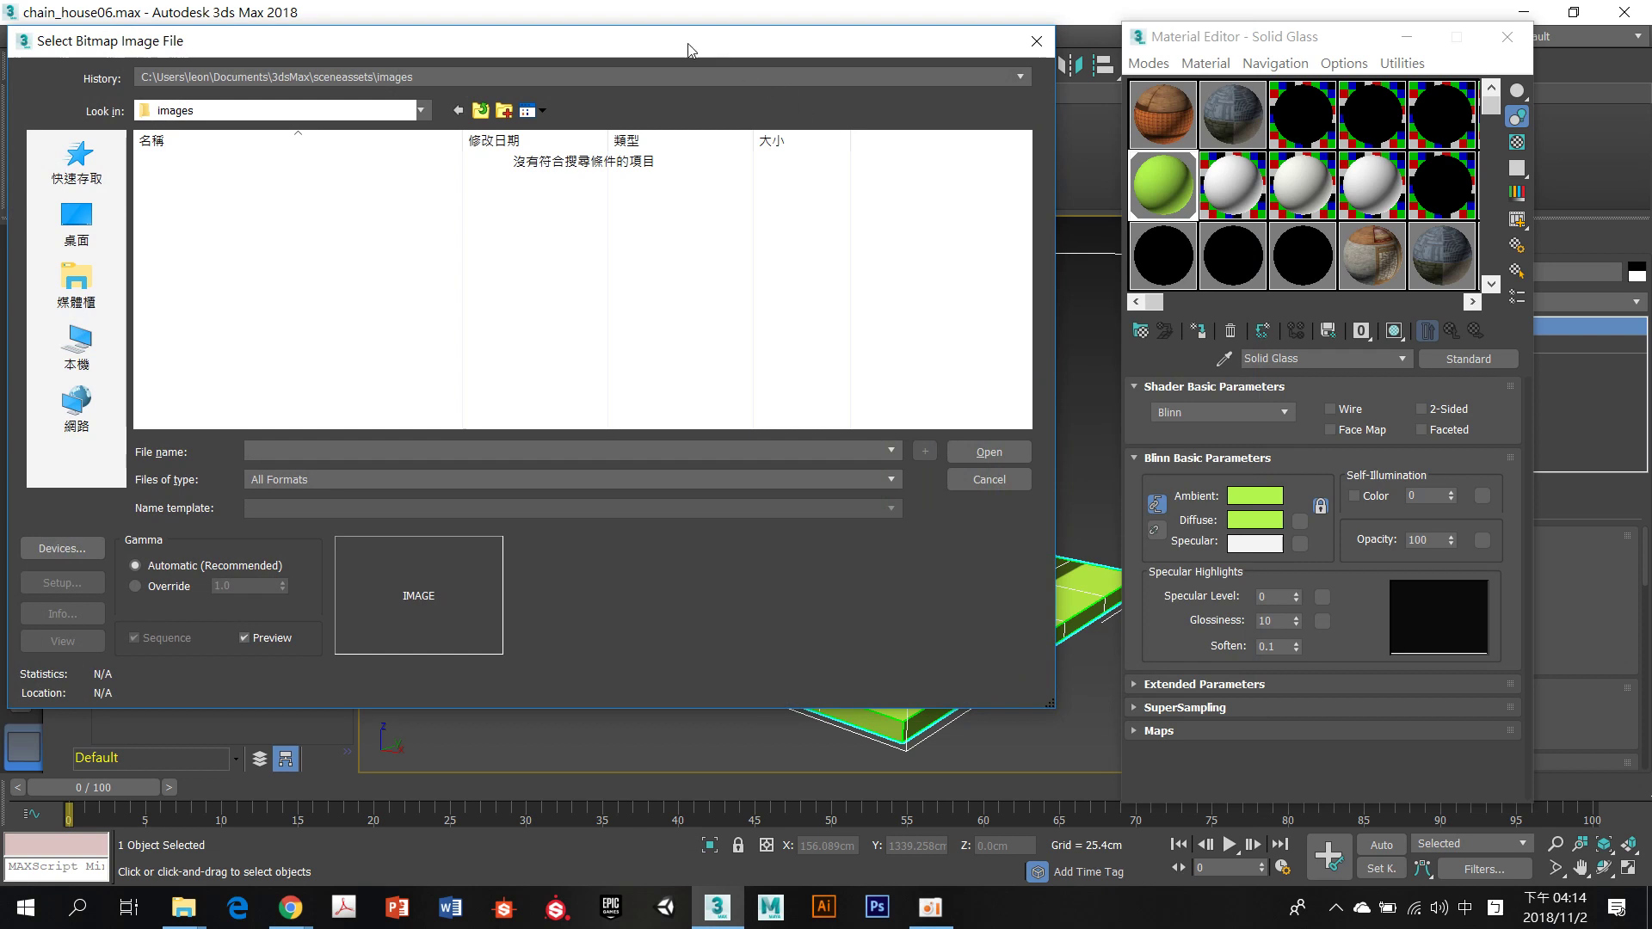
Look through the 圖片 library and its 儲存的圖片 and Photos folders for a texture image
left_click_drag(688, 49, 1199, 51)
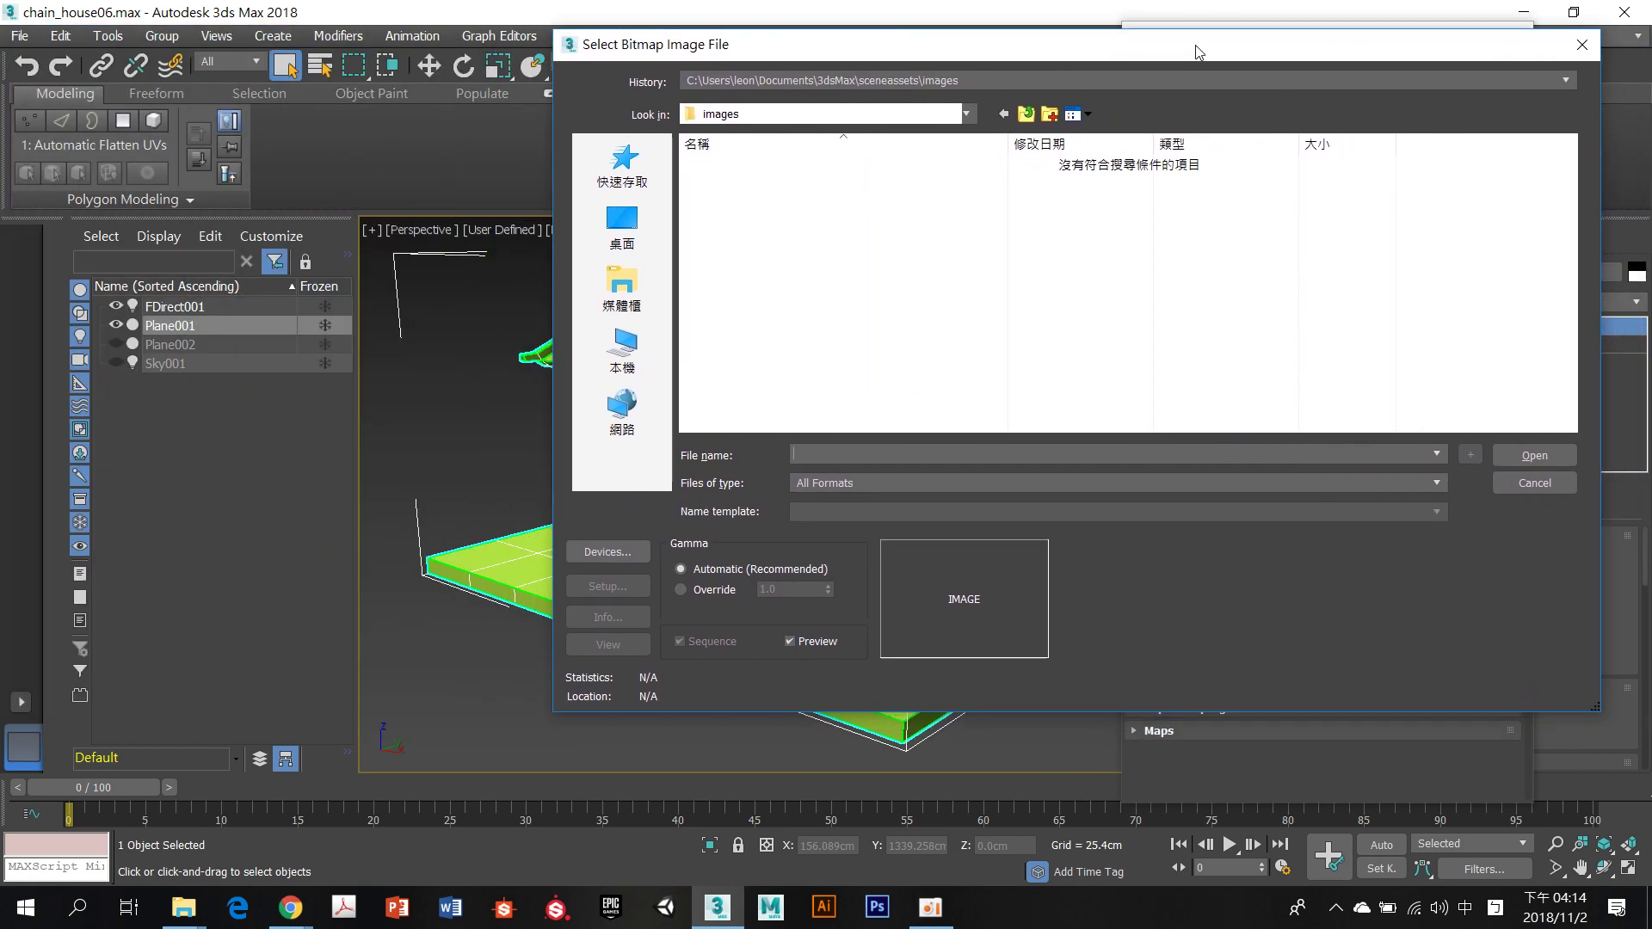
left_click(638, 290)
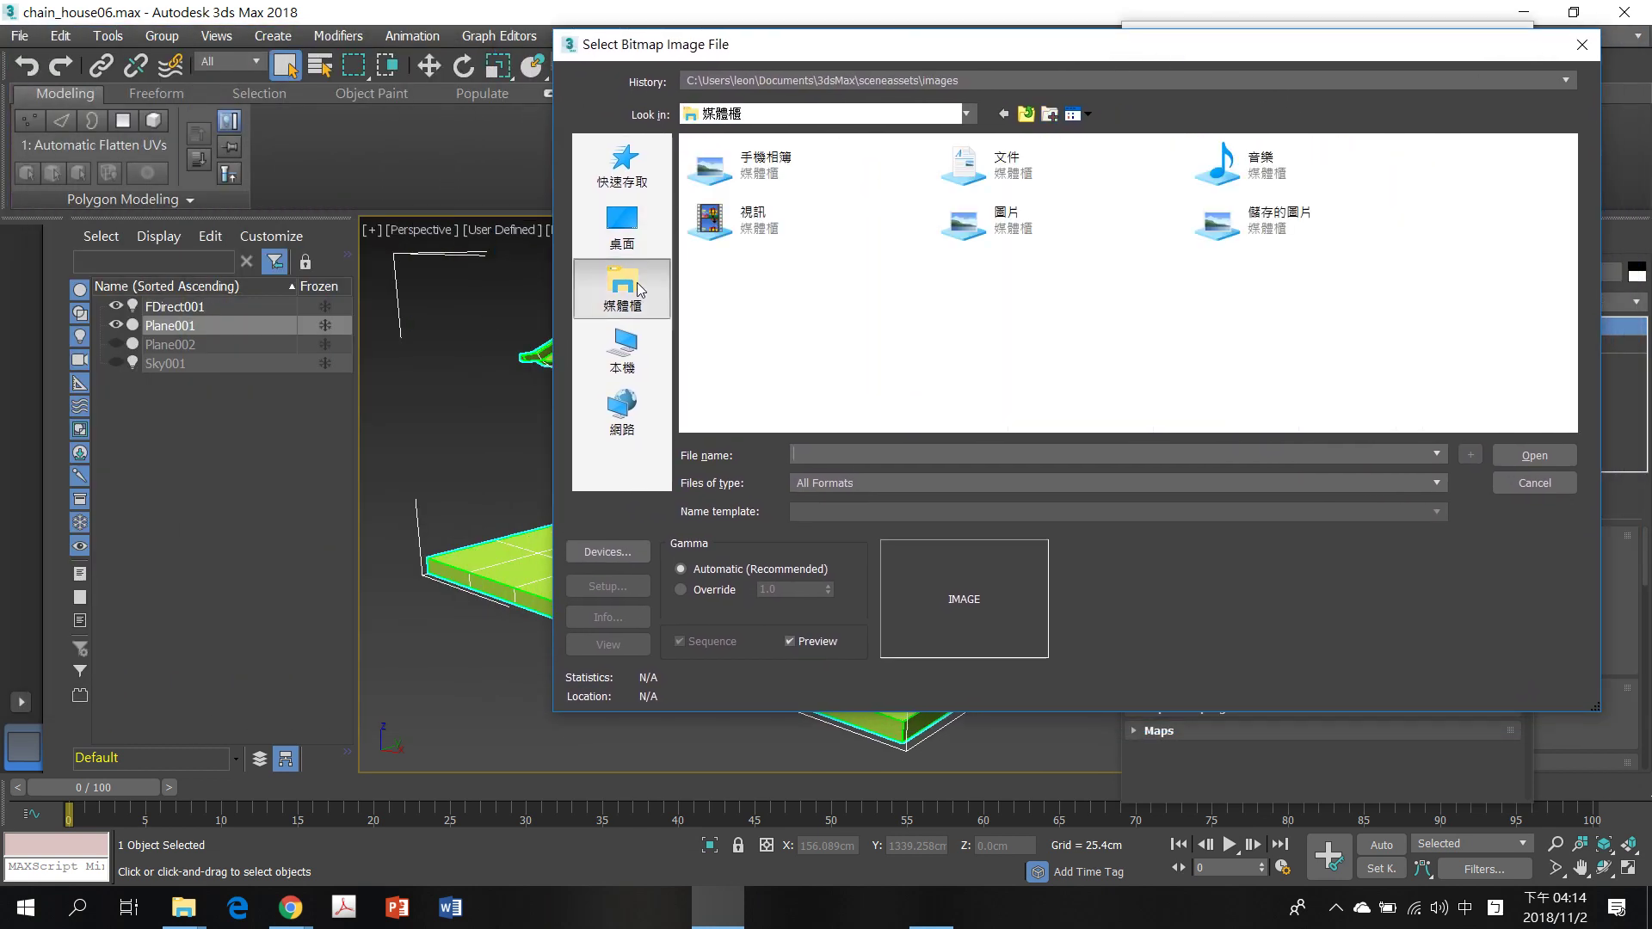
double_click(1000, 219)
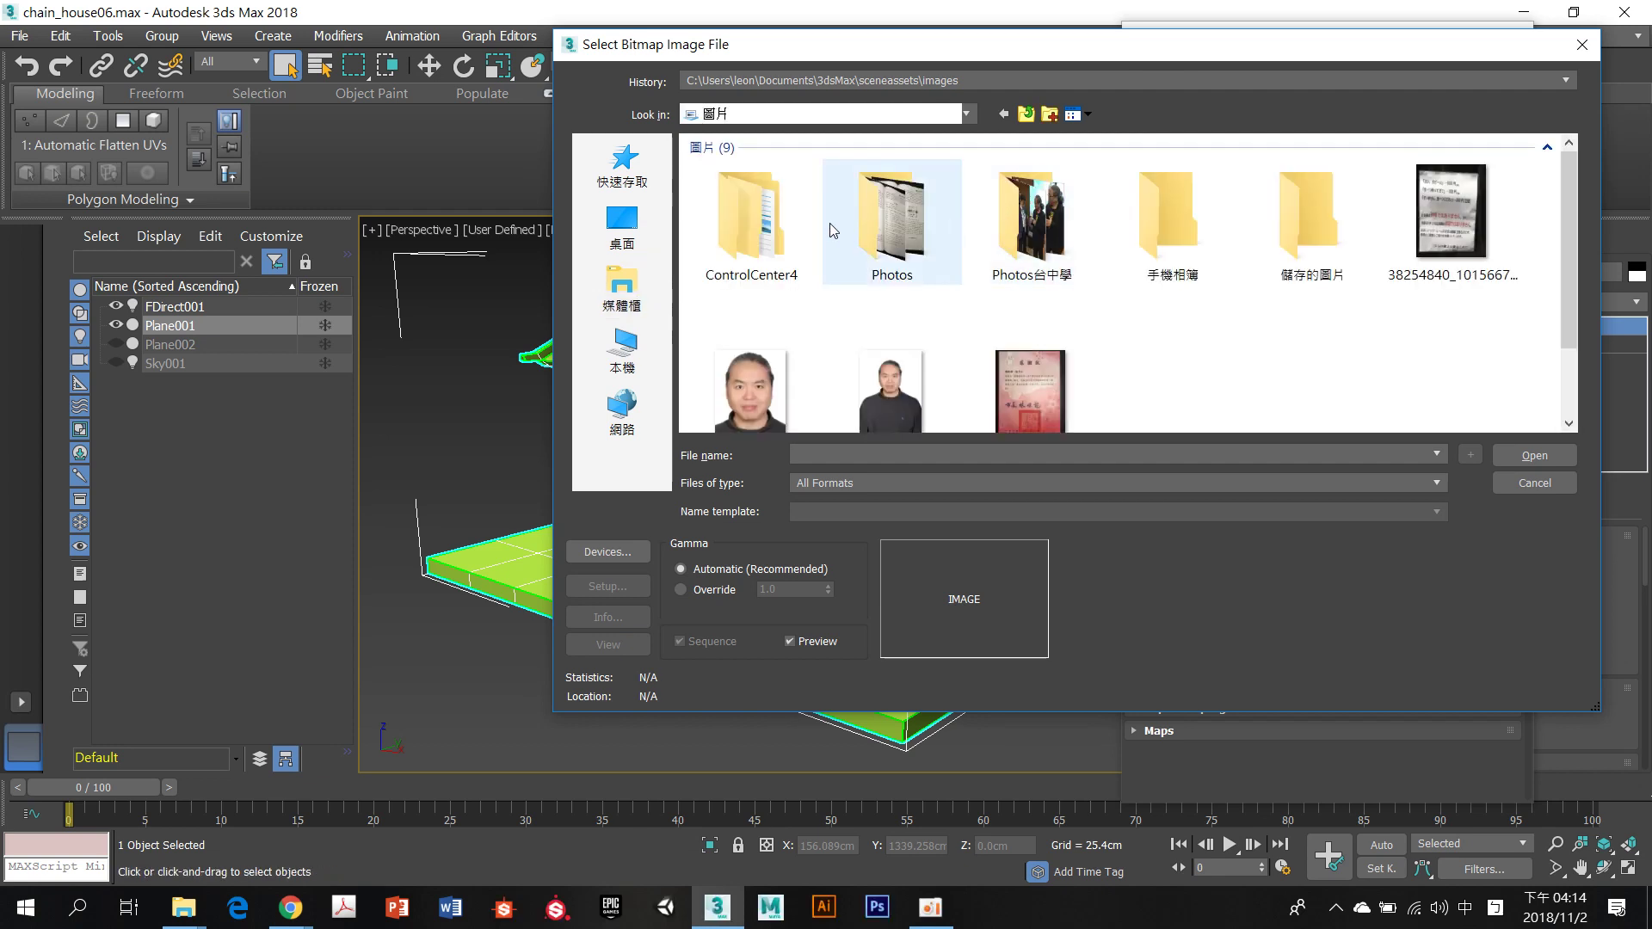
scroll(1168, 372, "down", 1)
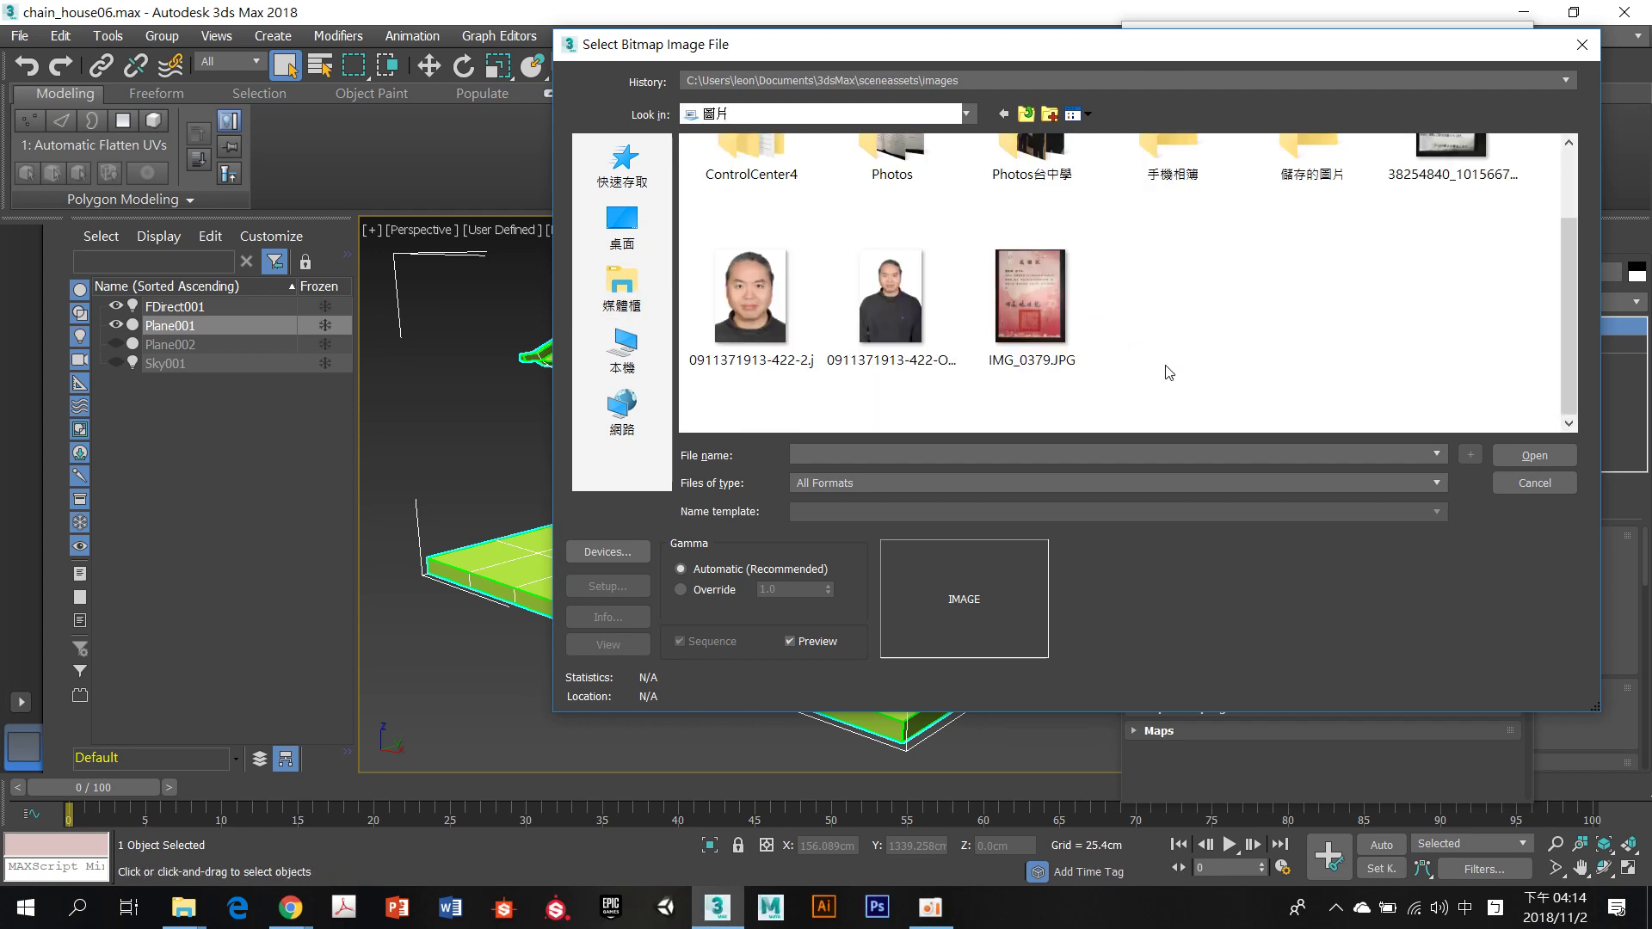
scroll(1169, 373, "up", 1)
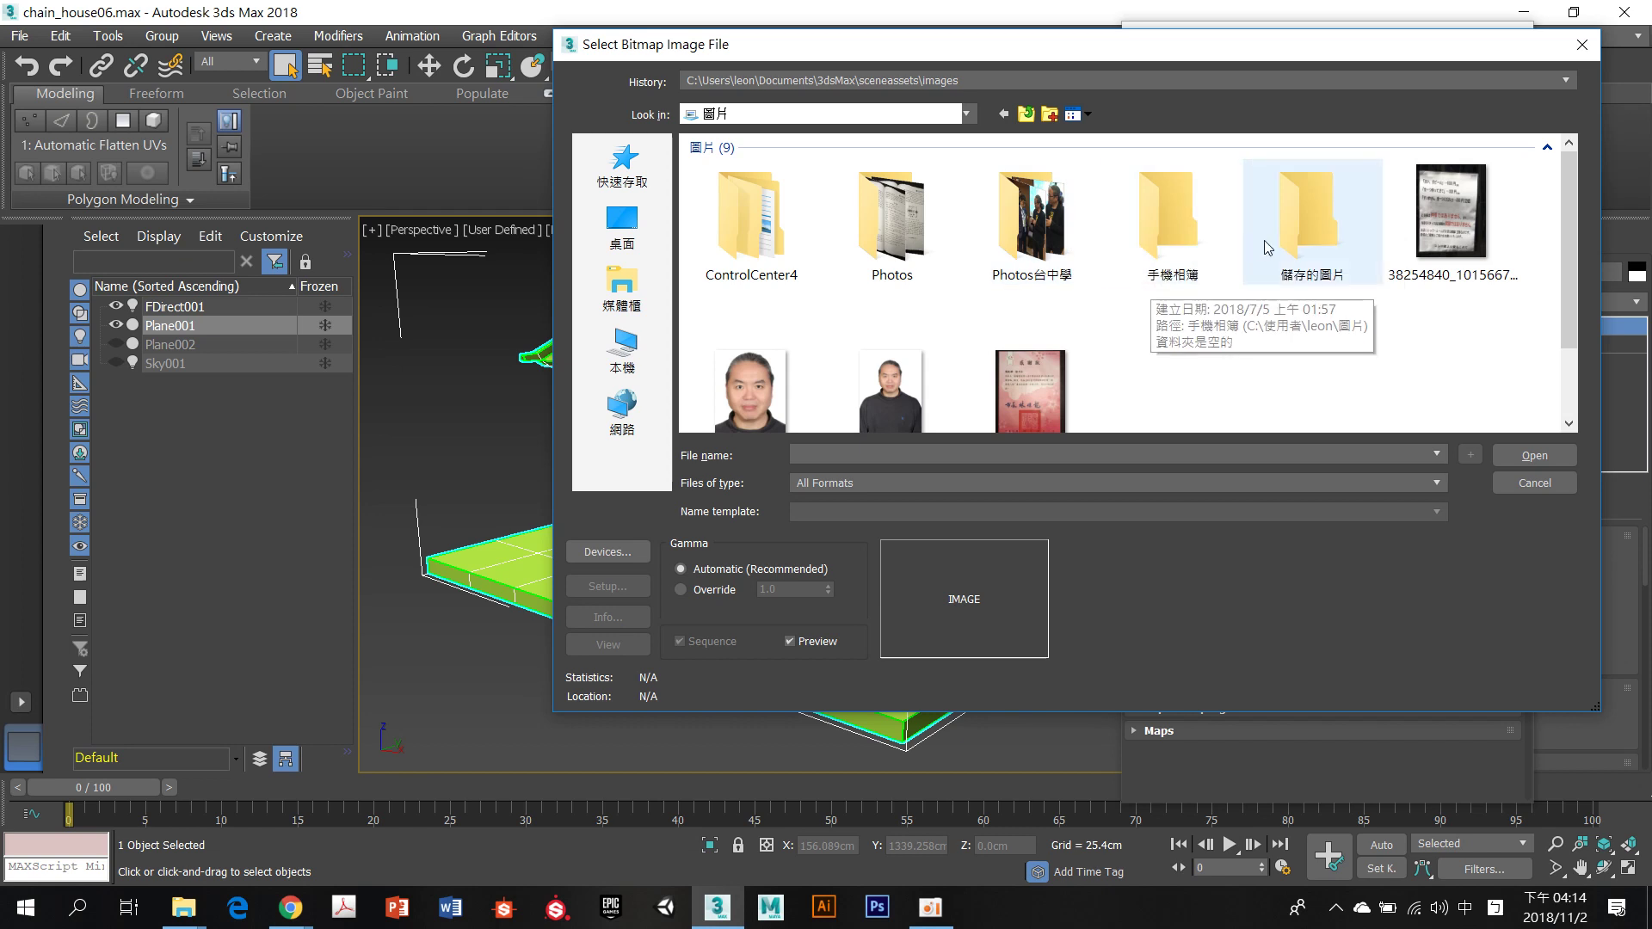
double_click(1308, 213)
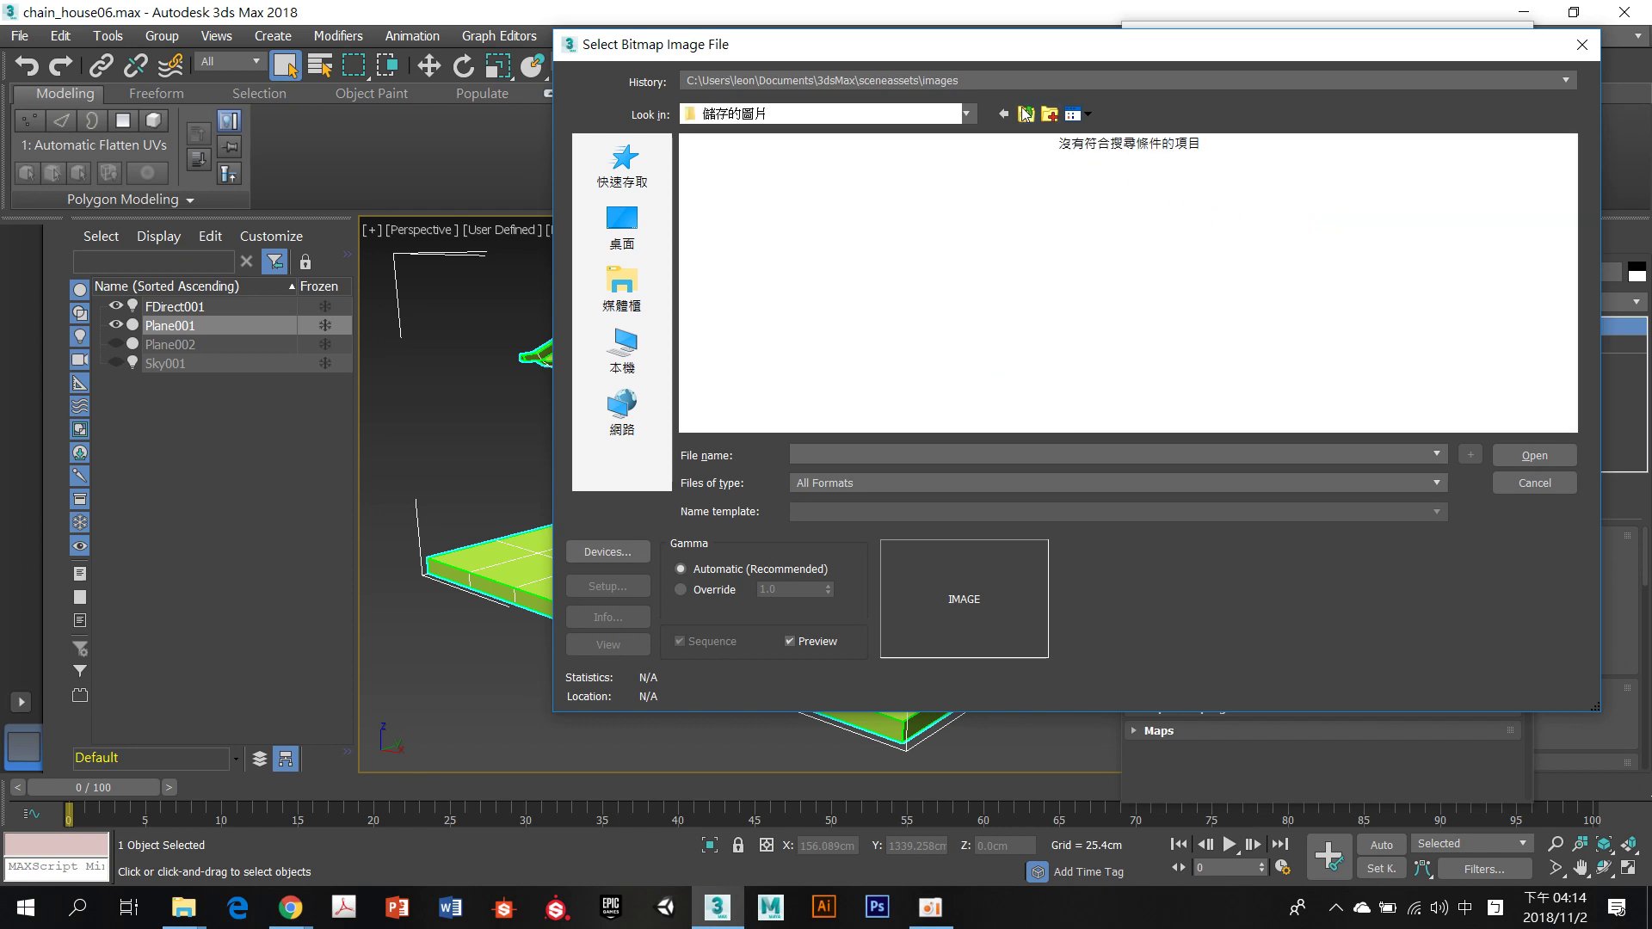
left_click(1001, 116)
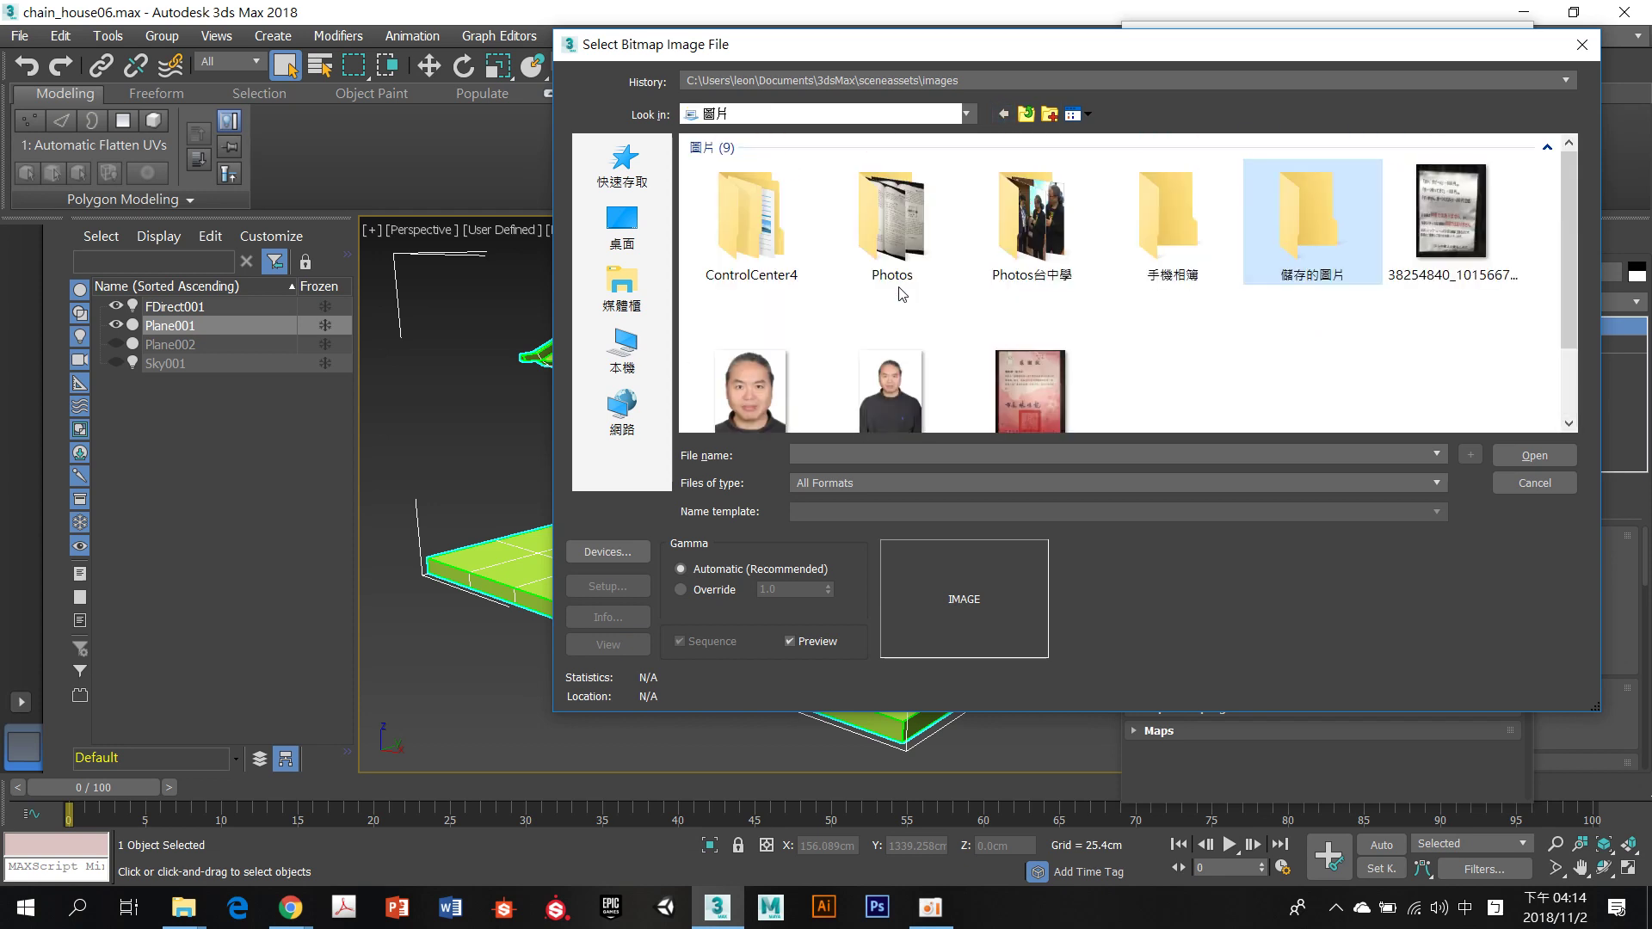
left_click(897, 232)
double_click(898, 232)
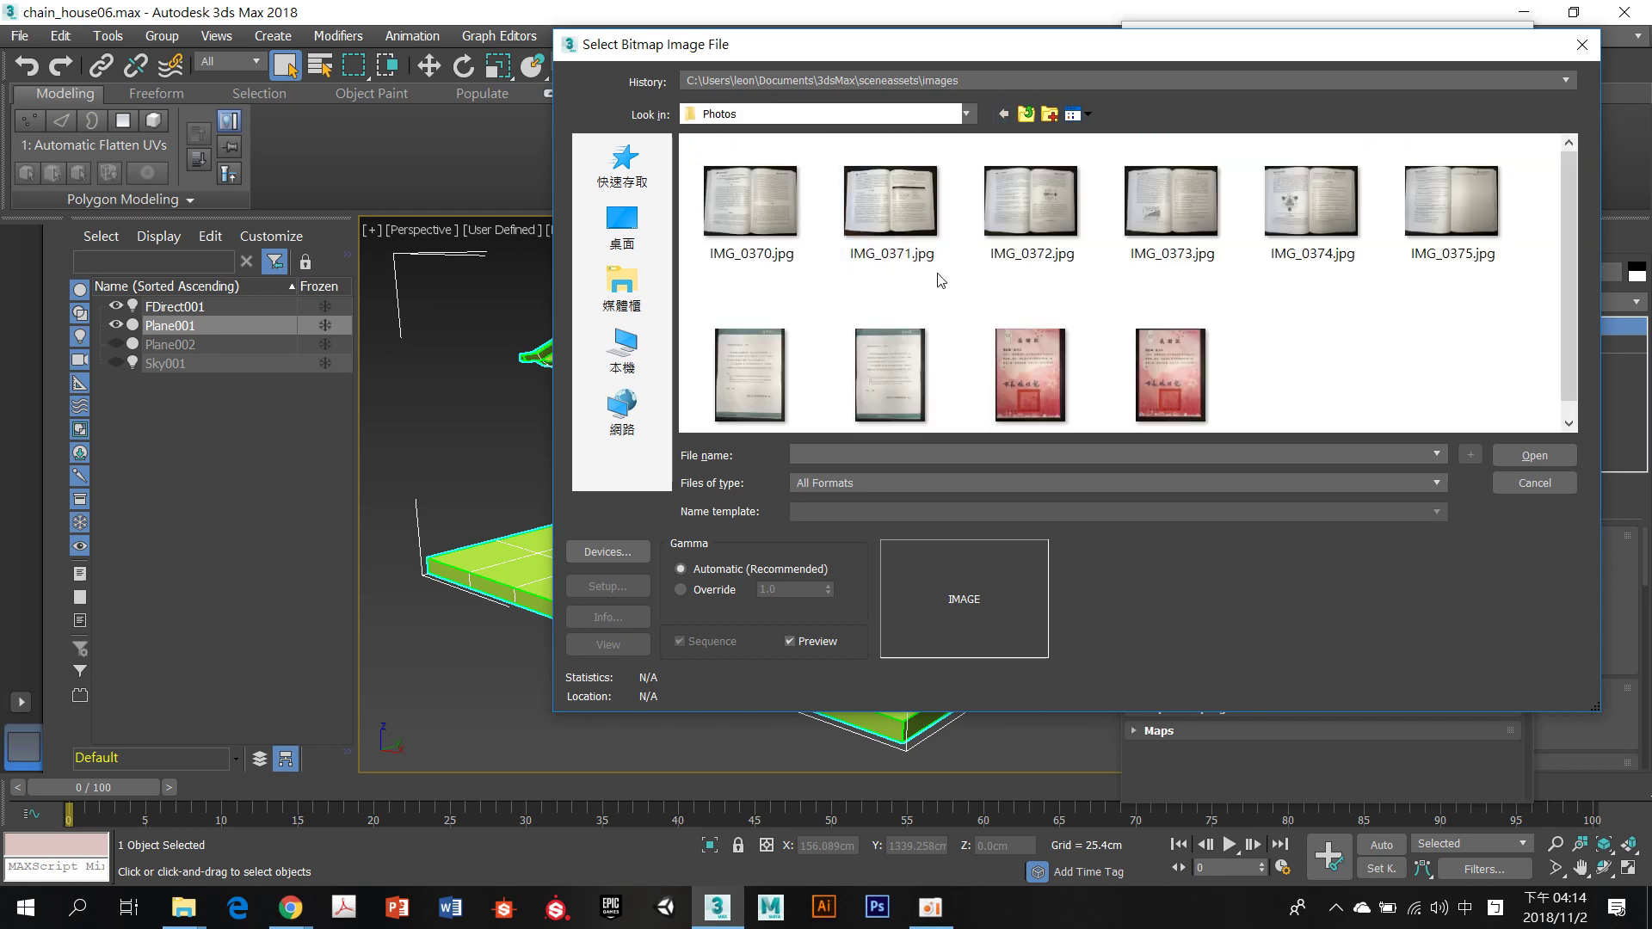
left_click(1003, 114)
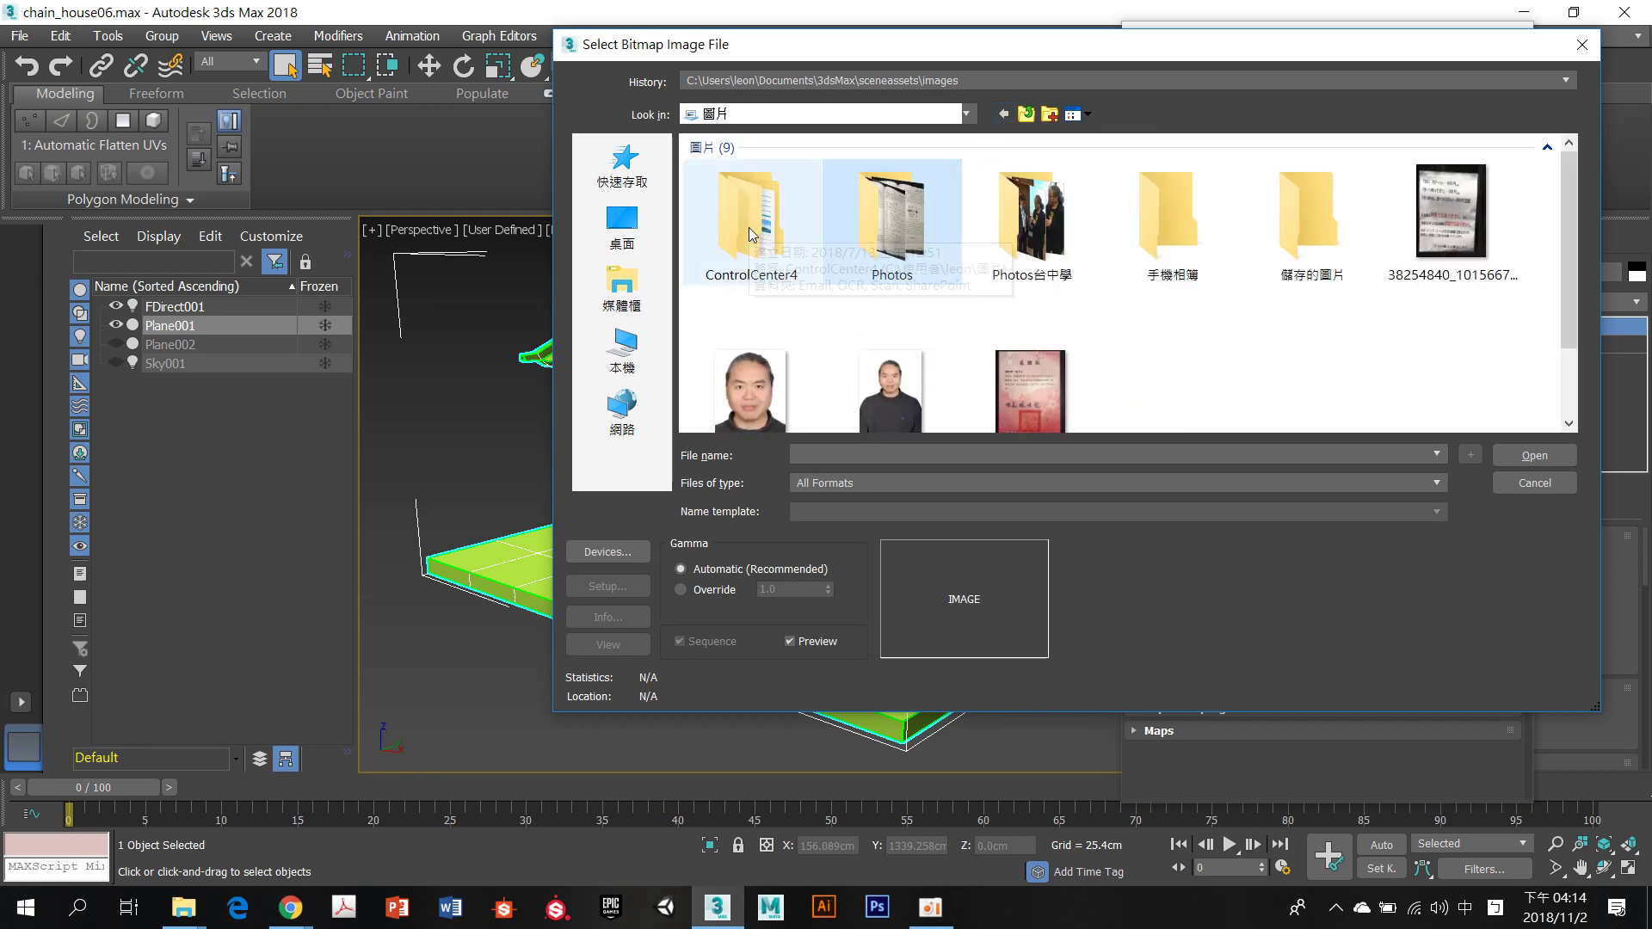
Check the ControlCenter4 folder in the 圖片 library for images and return to the library overview
left_click(968, 114)
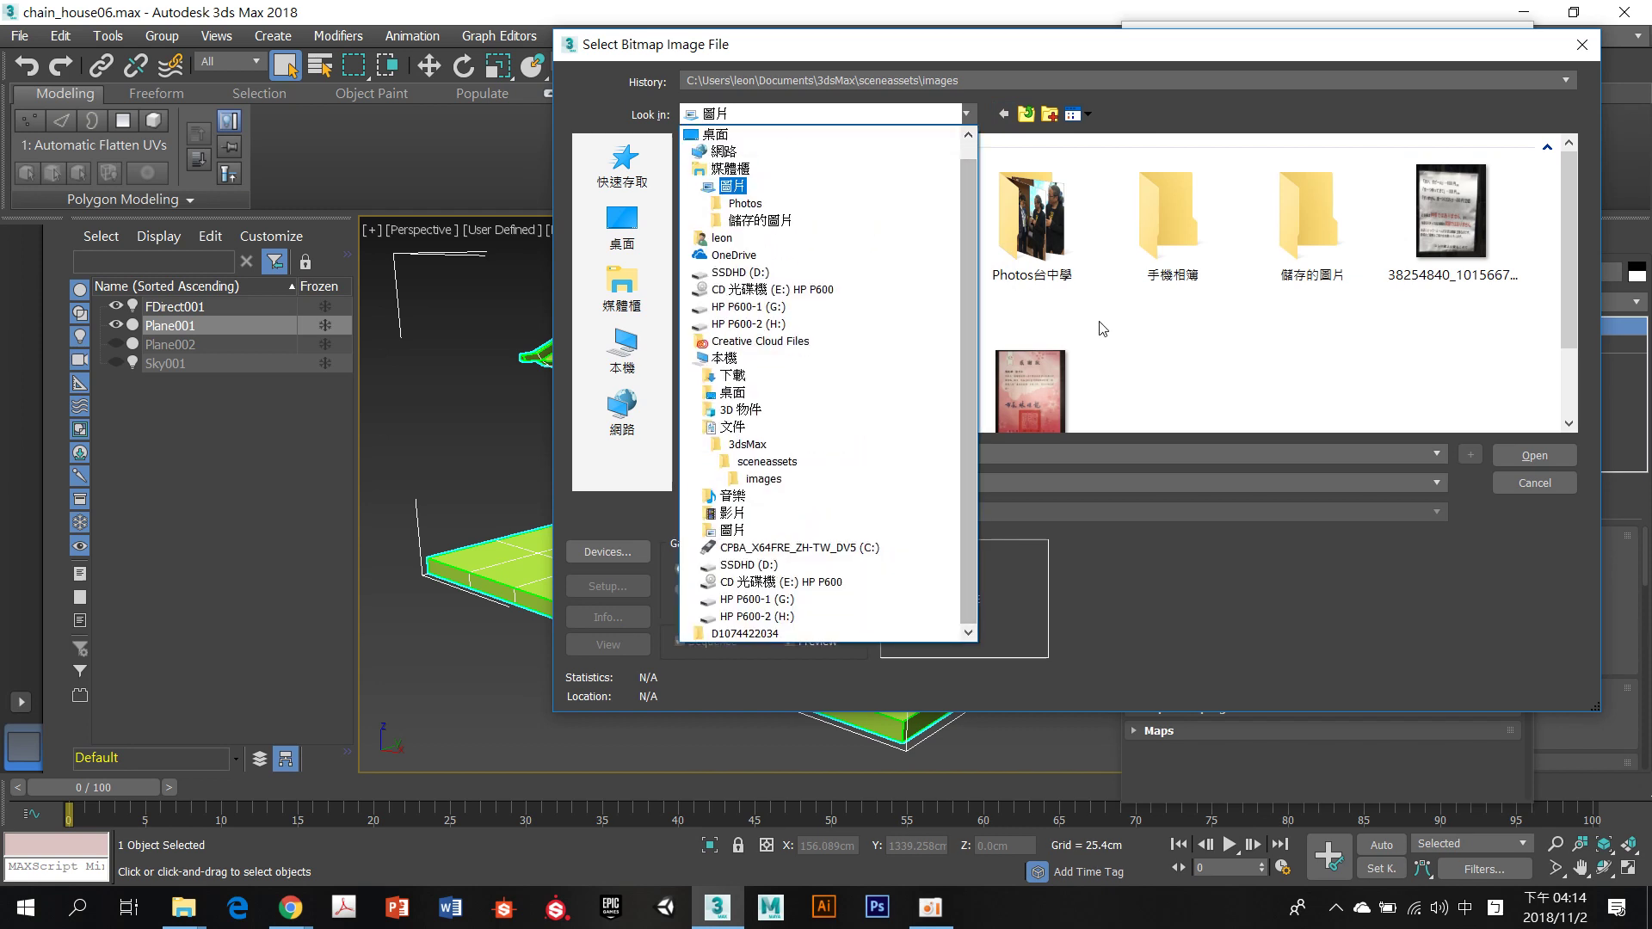
left_click(733, 186)
double_click(717, 213)
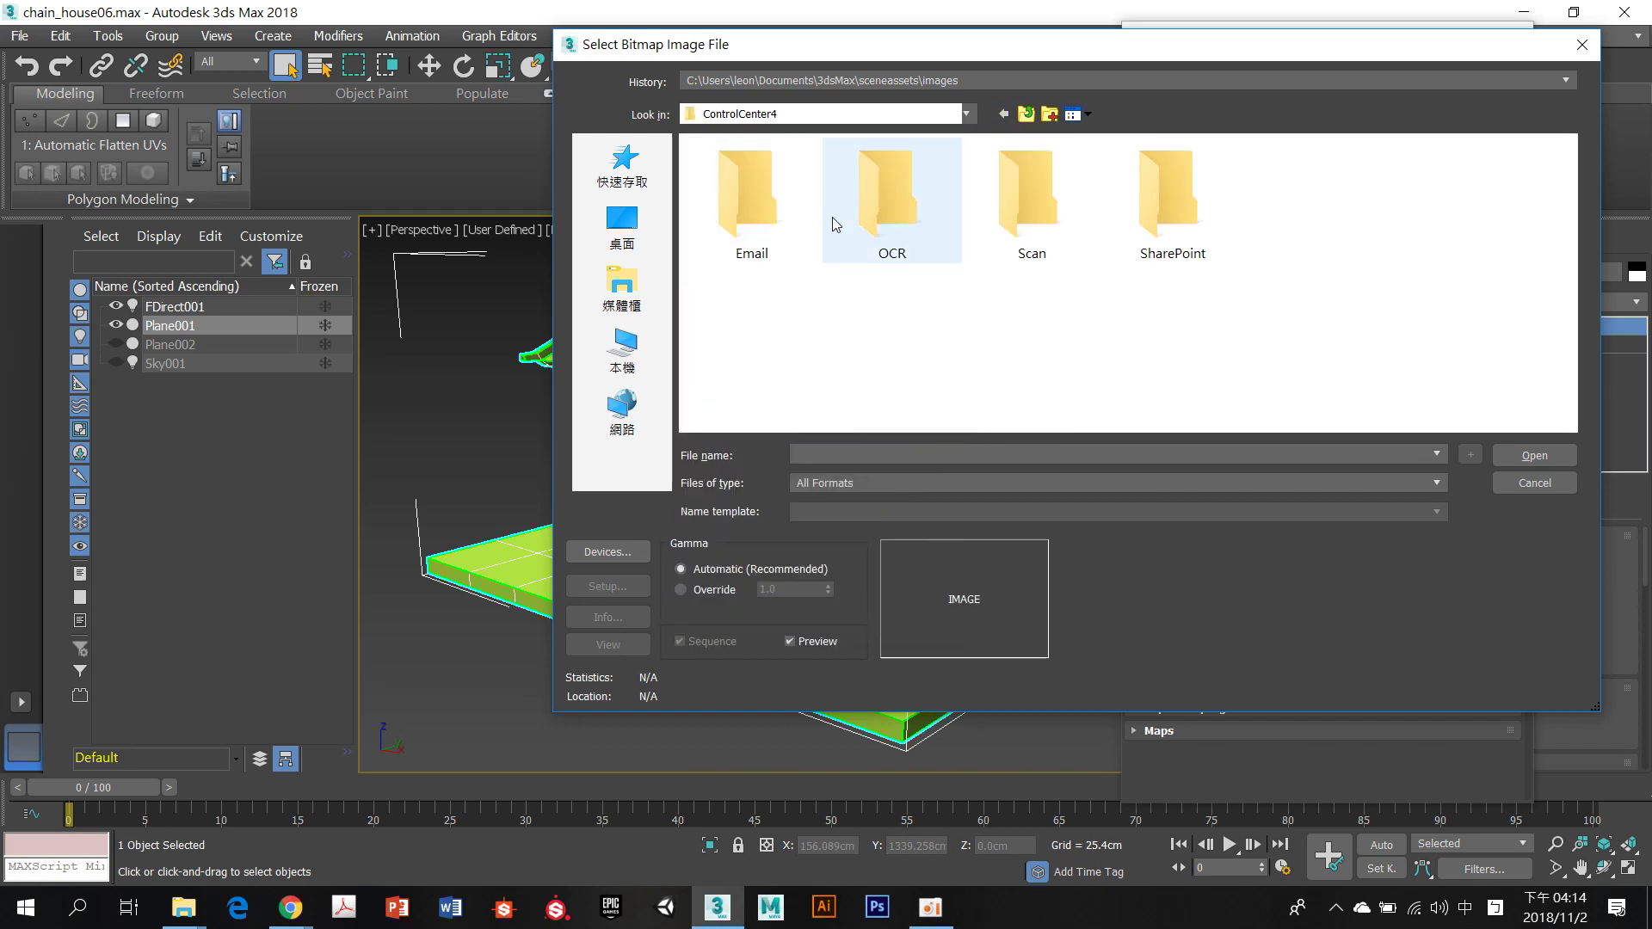
left_click(1004, 115)
left_click(1004, 115)
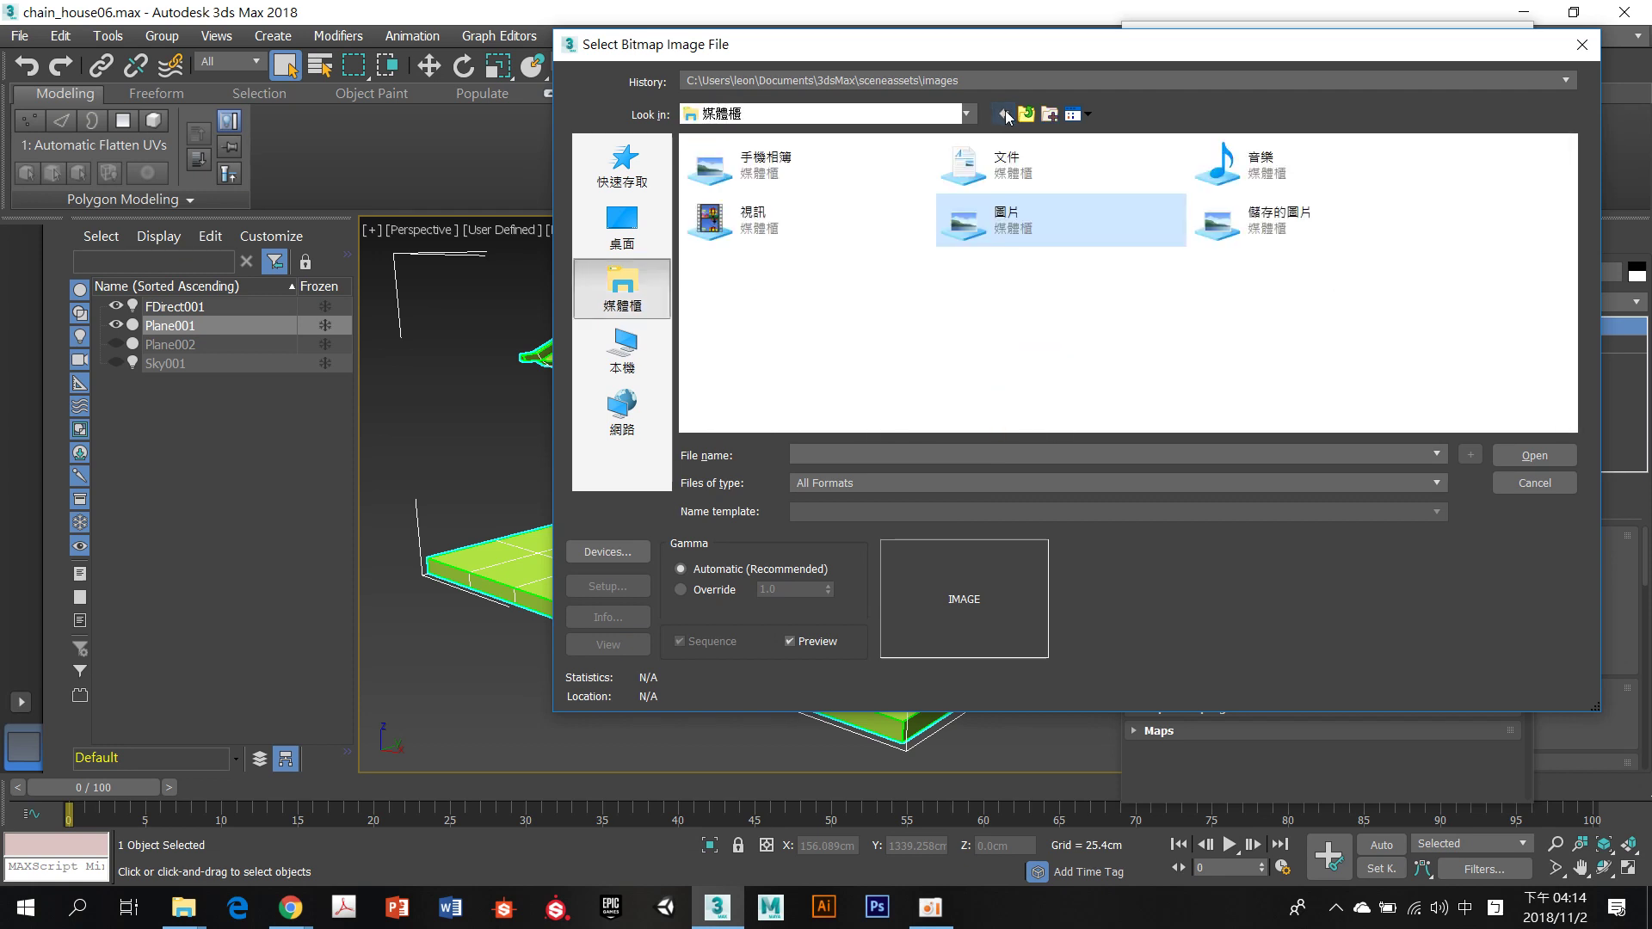
Open the 日新電繪班 folder on the HP P600-1 (G:) drive and show its contents as extra-large icons
left_click(969, 114)
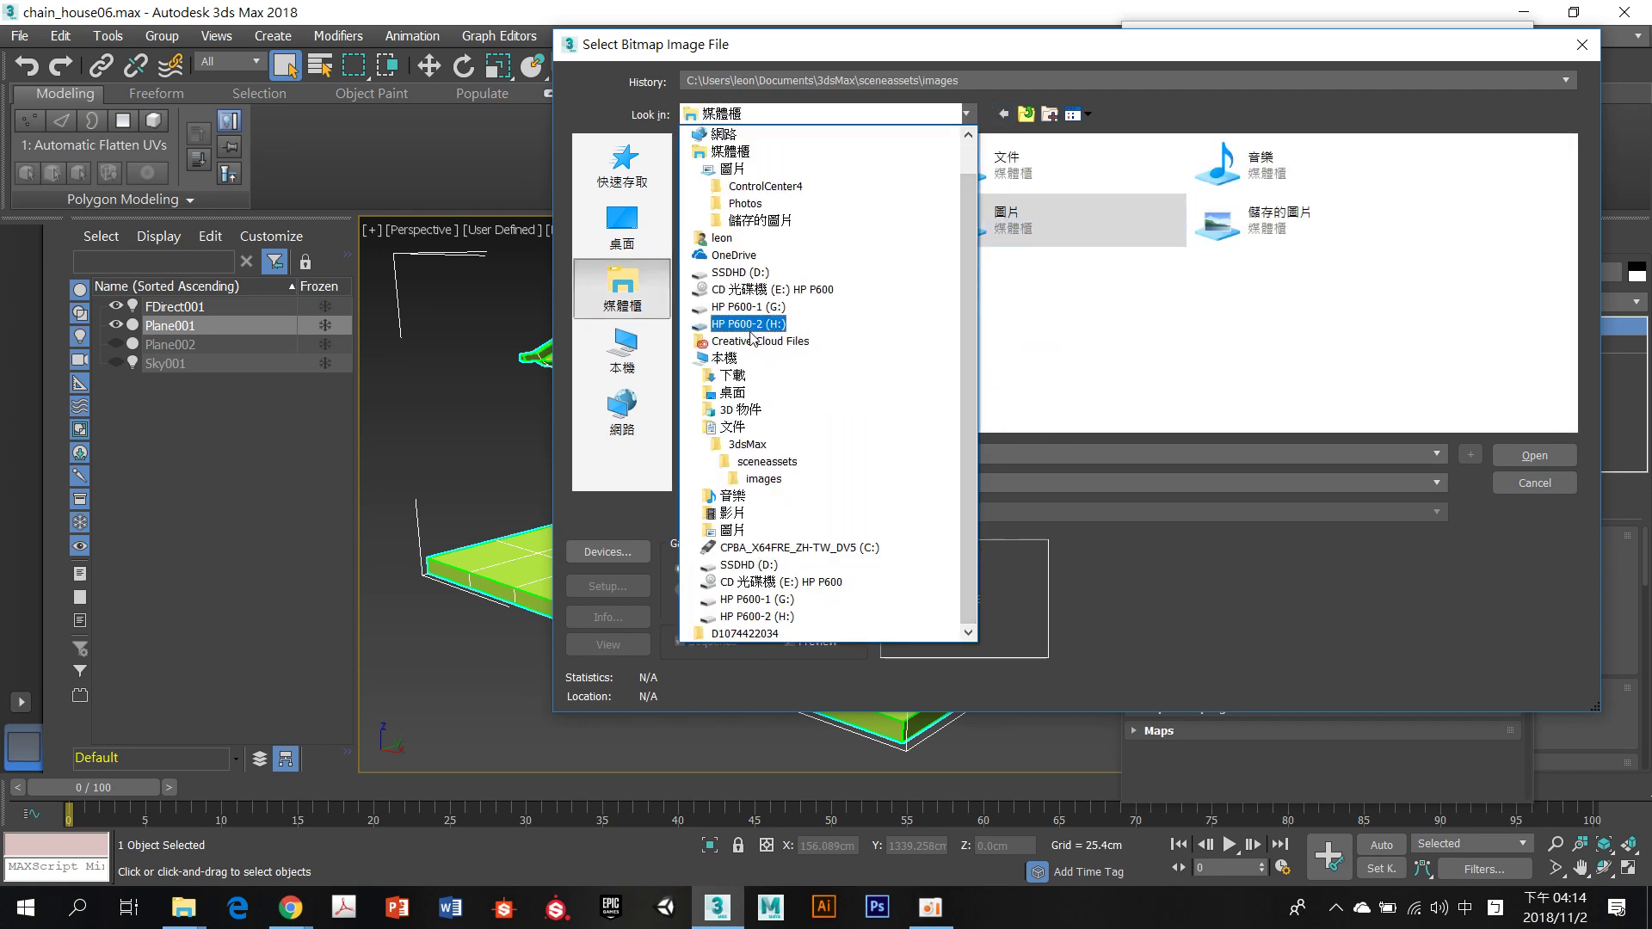
left_click(752, 307)
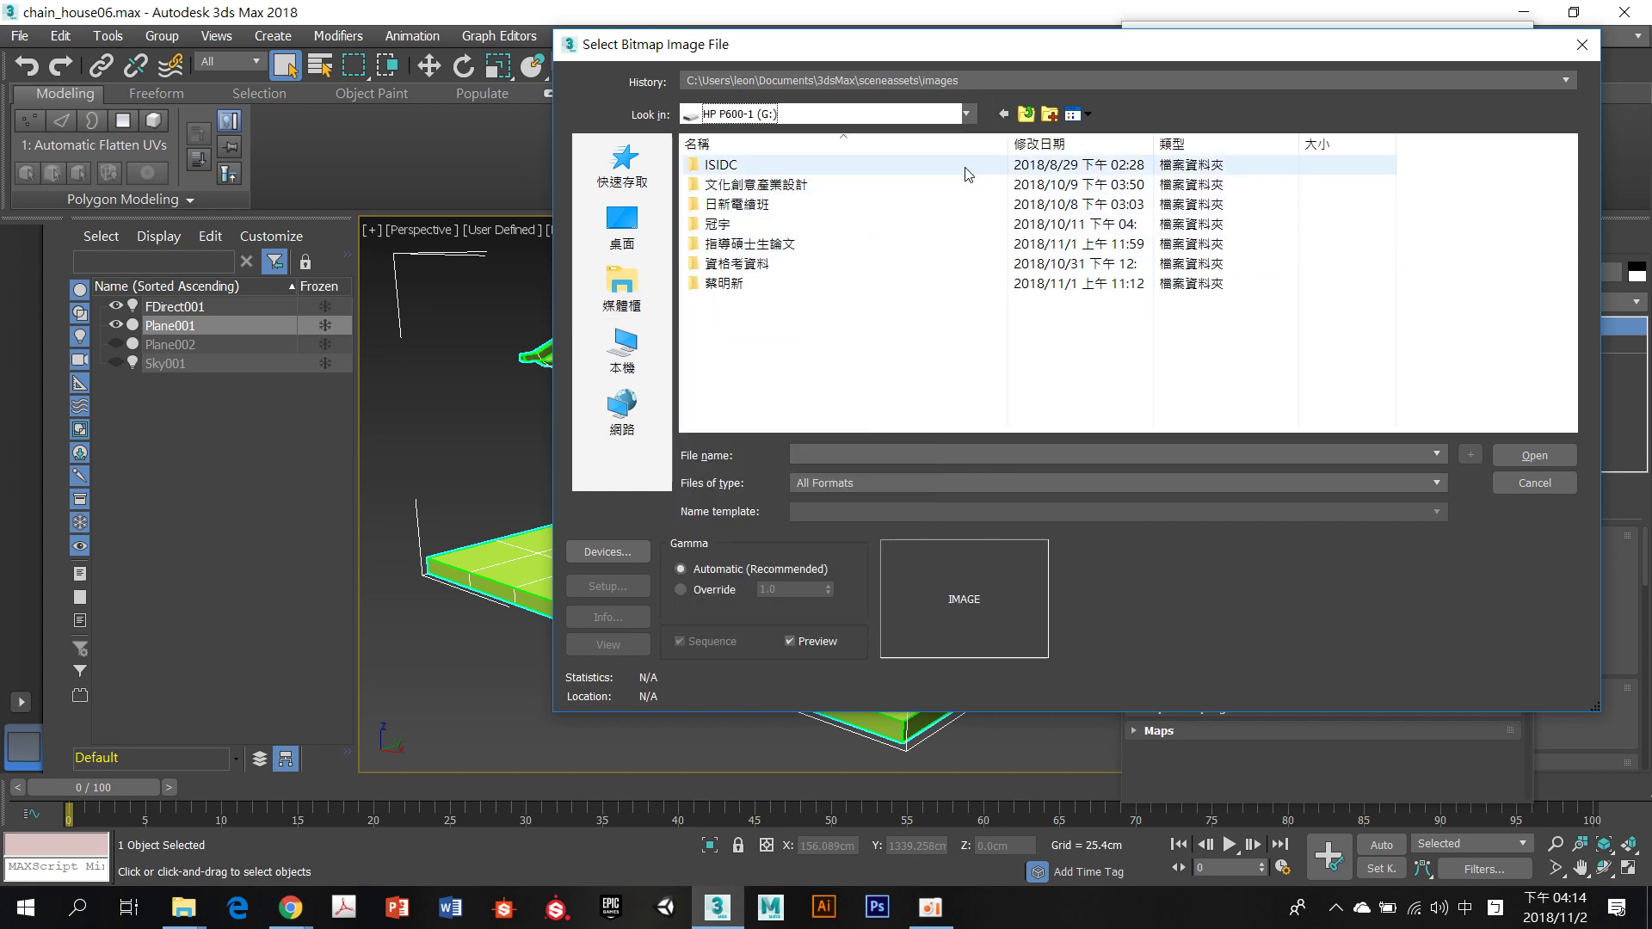
left_click(780, 210)
double_click(780, 210)
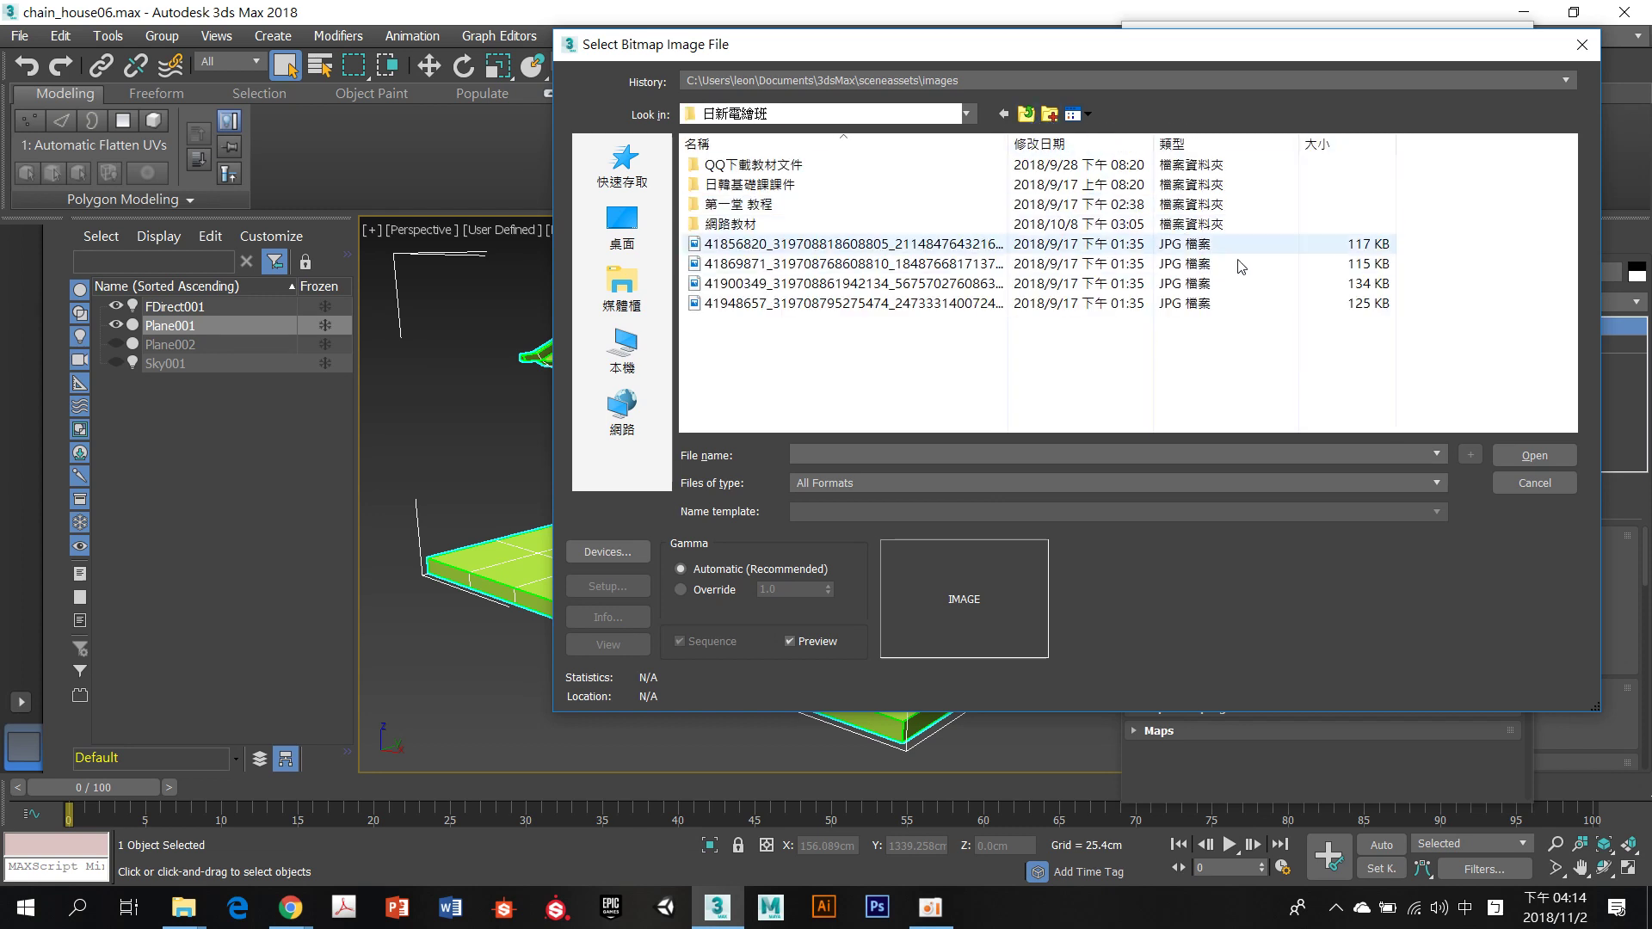
left_click(1075, 114)
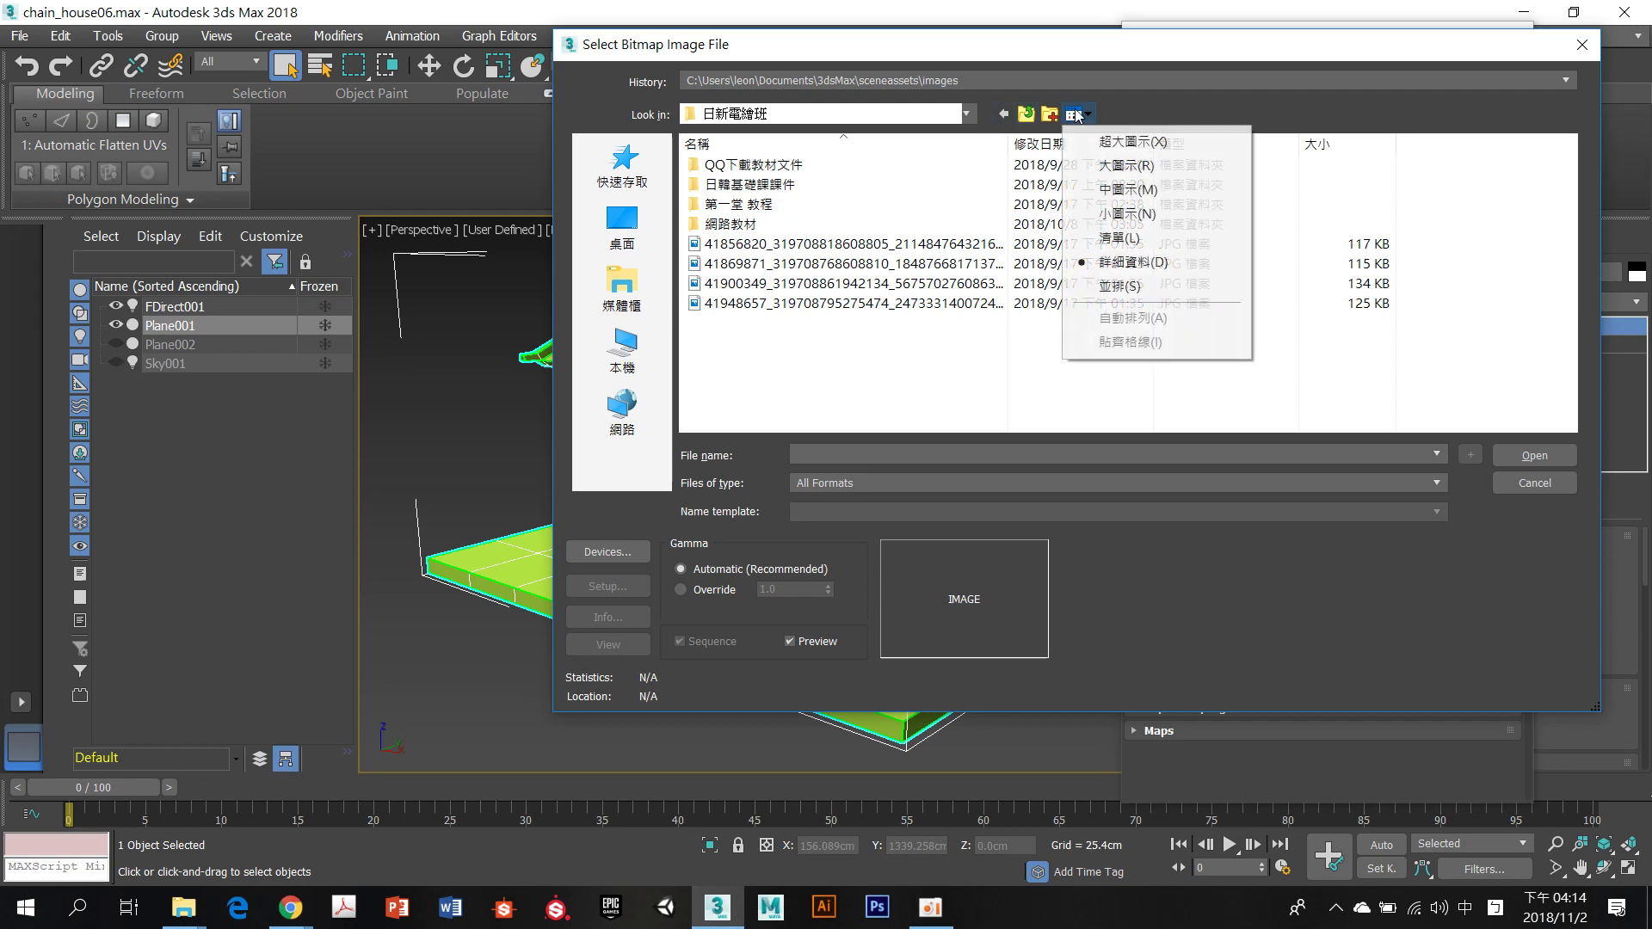
left_click(1076, 141)
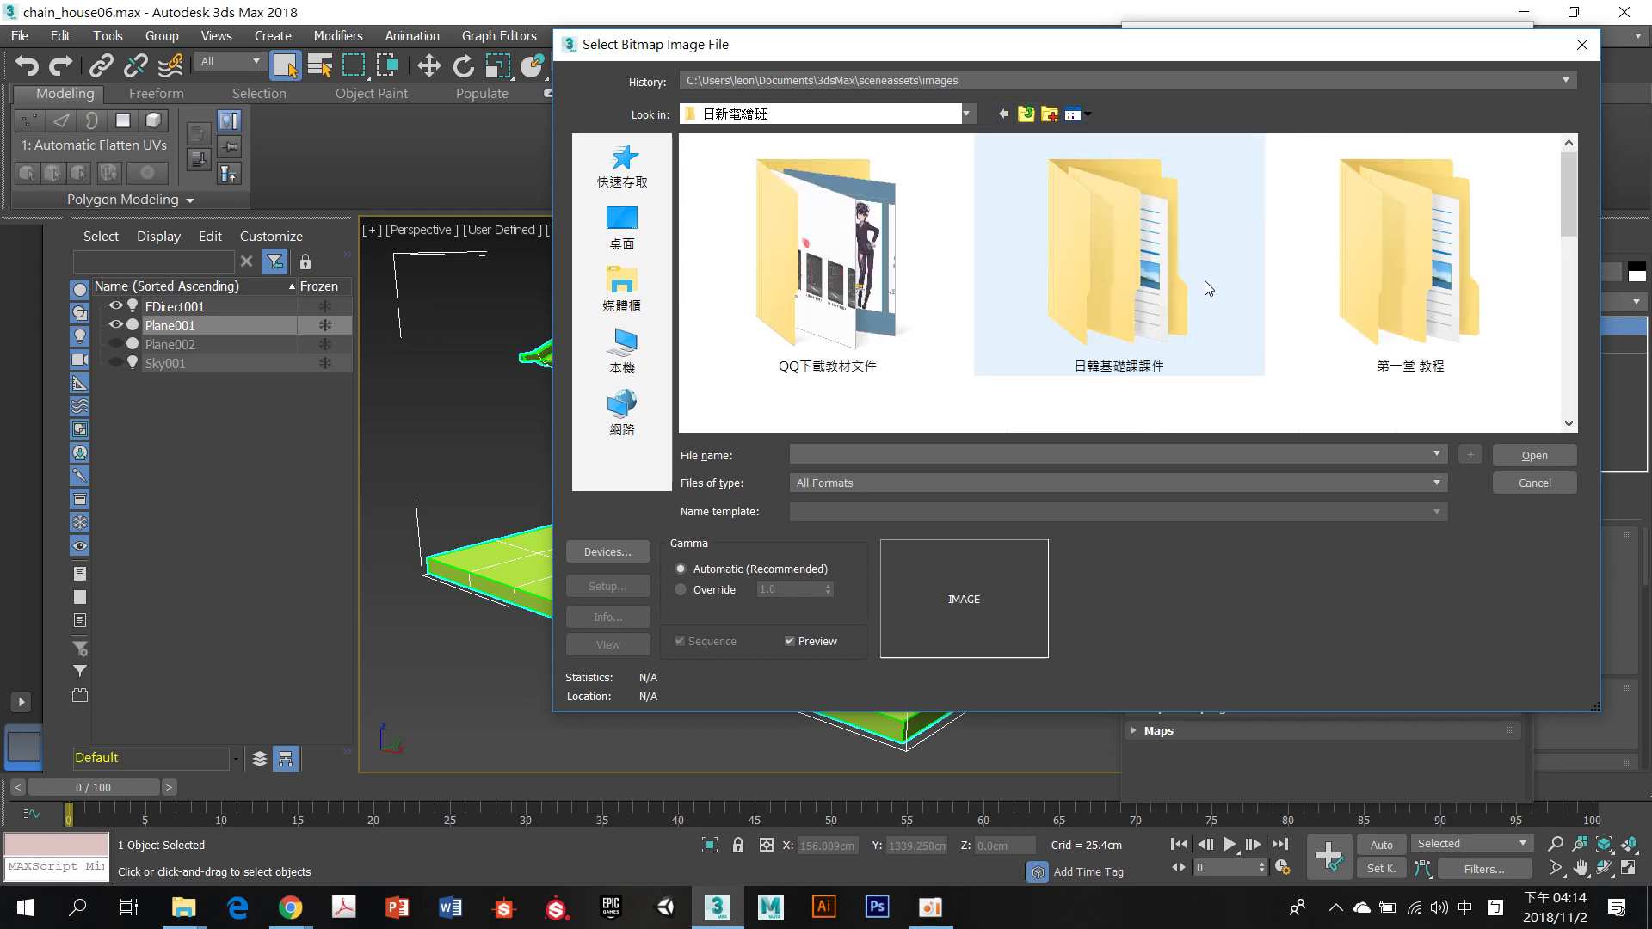
Look through the thumbnails in the 日新電繪班 folder and preview the clothing image whose name starts with 41856820
scroll(1204, 280, "down", 3)
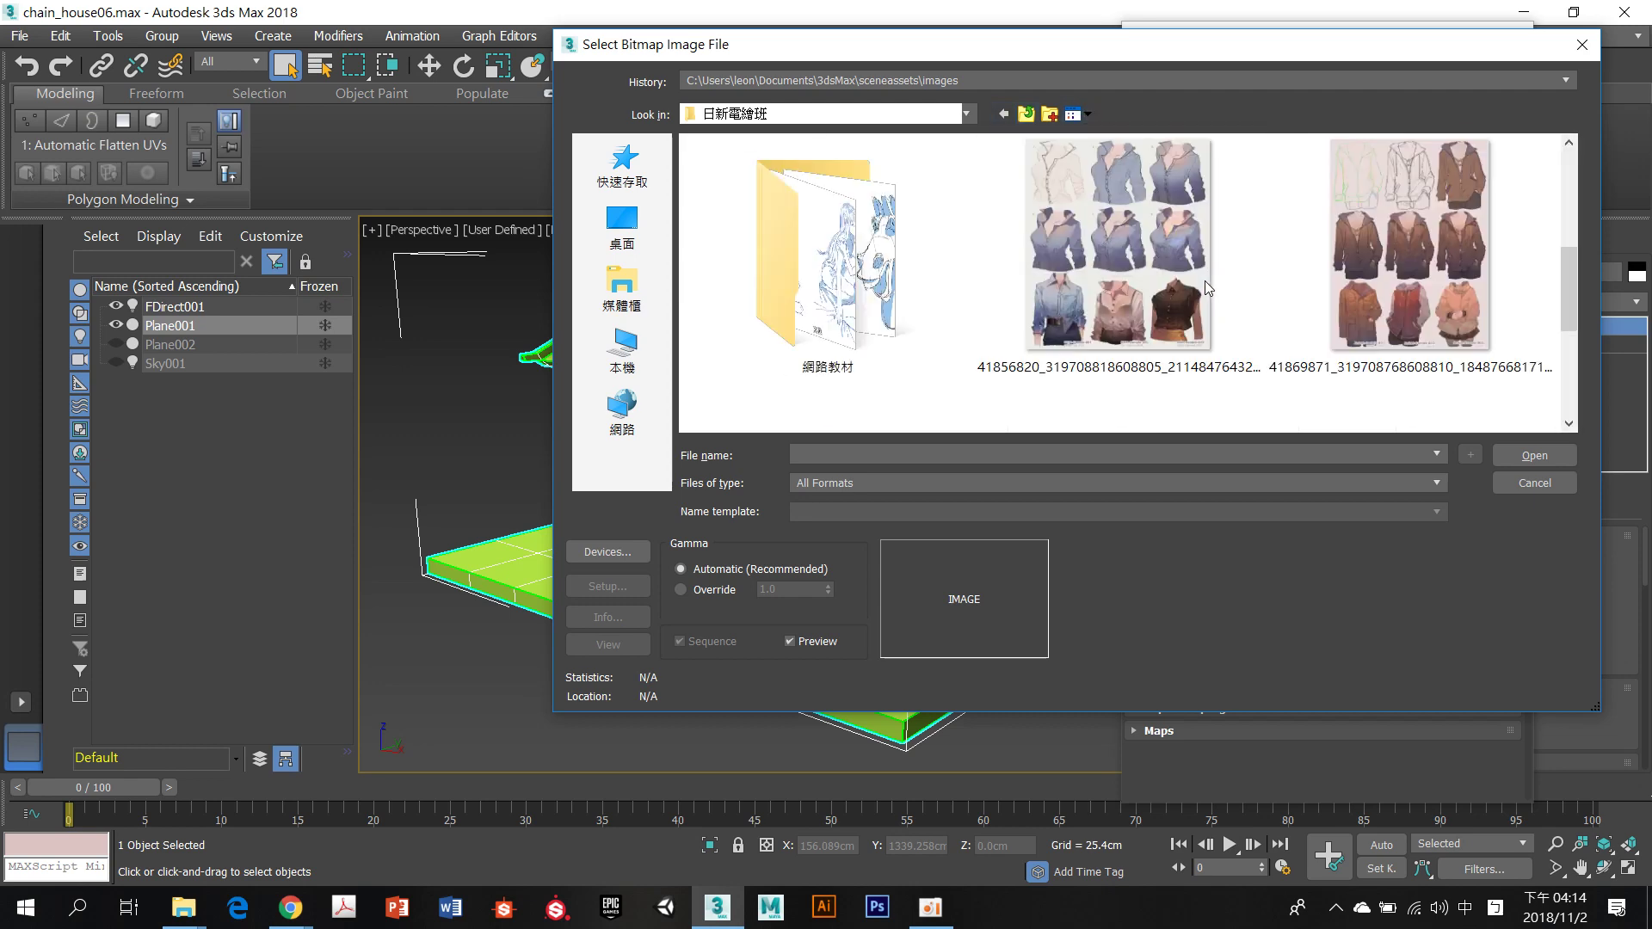
left_click(1163, 258)
scroll(1163, 258, "down", 3)
scroll(1163, 260, "up", 6)
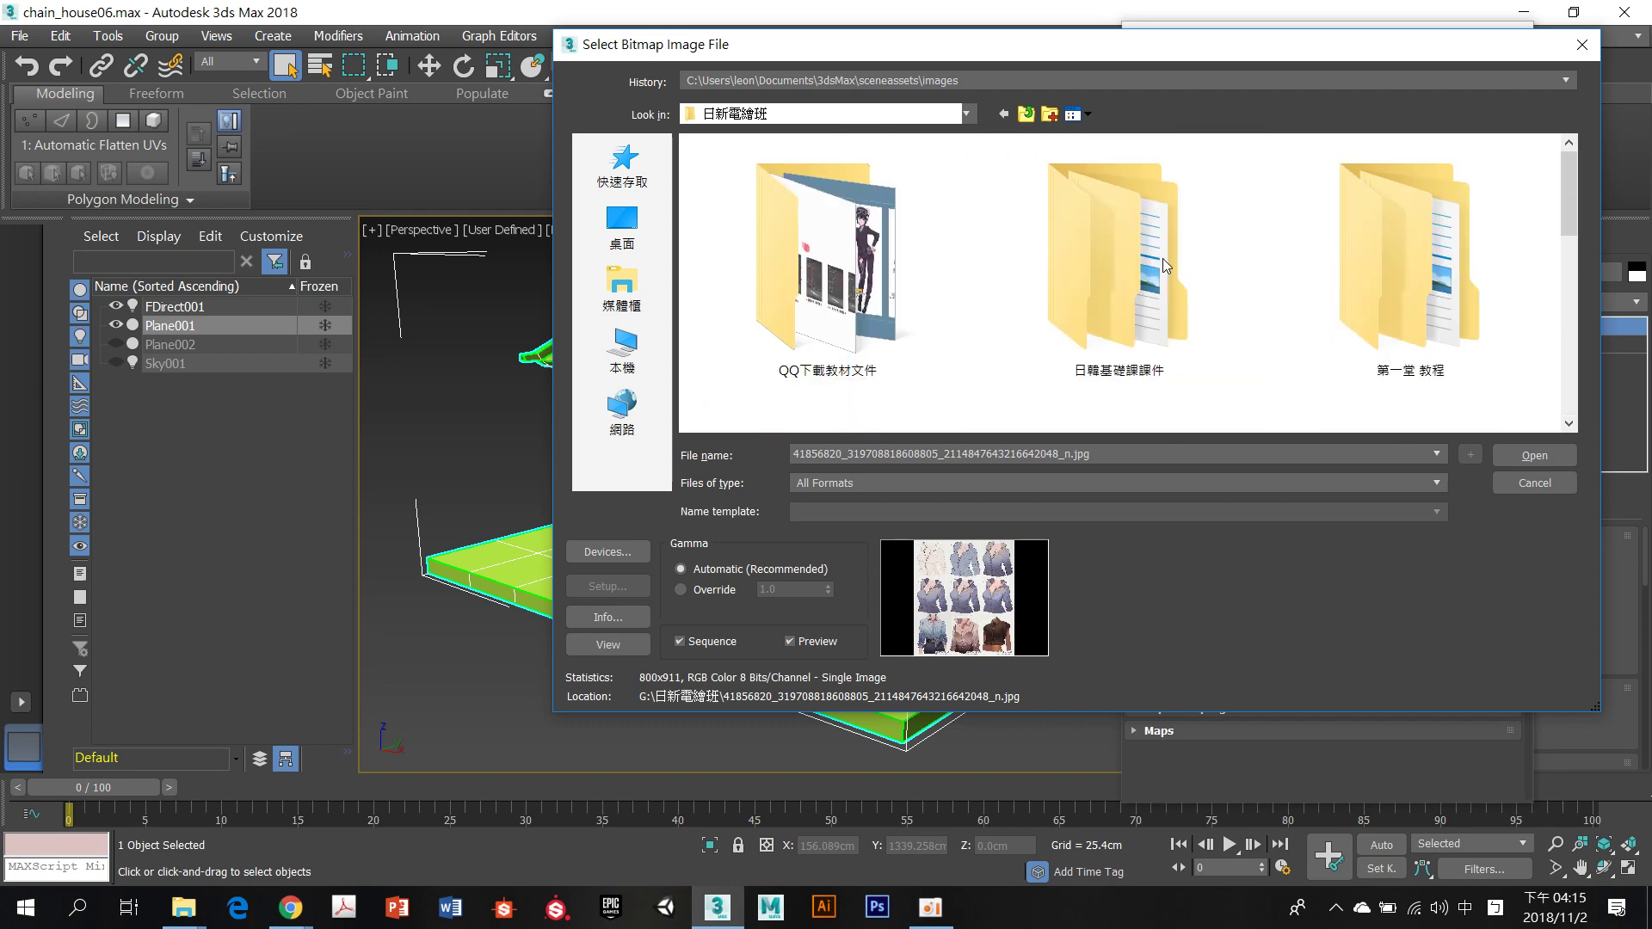
scroll(1163, 260, "down", 2)
scroll(1163, 260, "down", 1)
scroll(1163, 260, "up", 3)
Check the QQ下載教材文件 subfolder and the remaining thumbnails for a texture, and return to the root of the G: drive
double_click(854, 250)
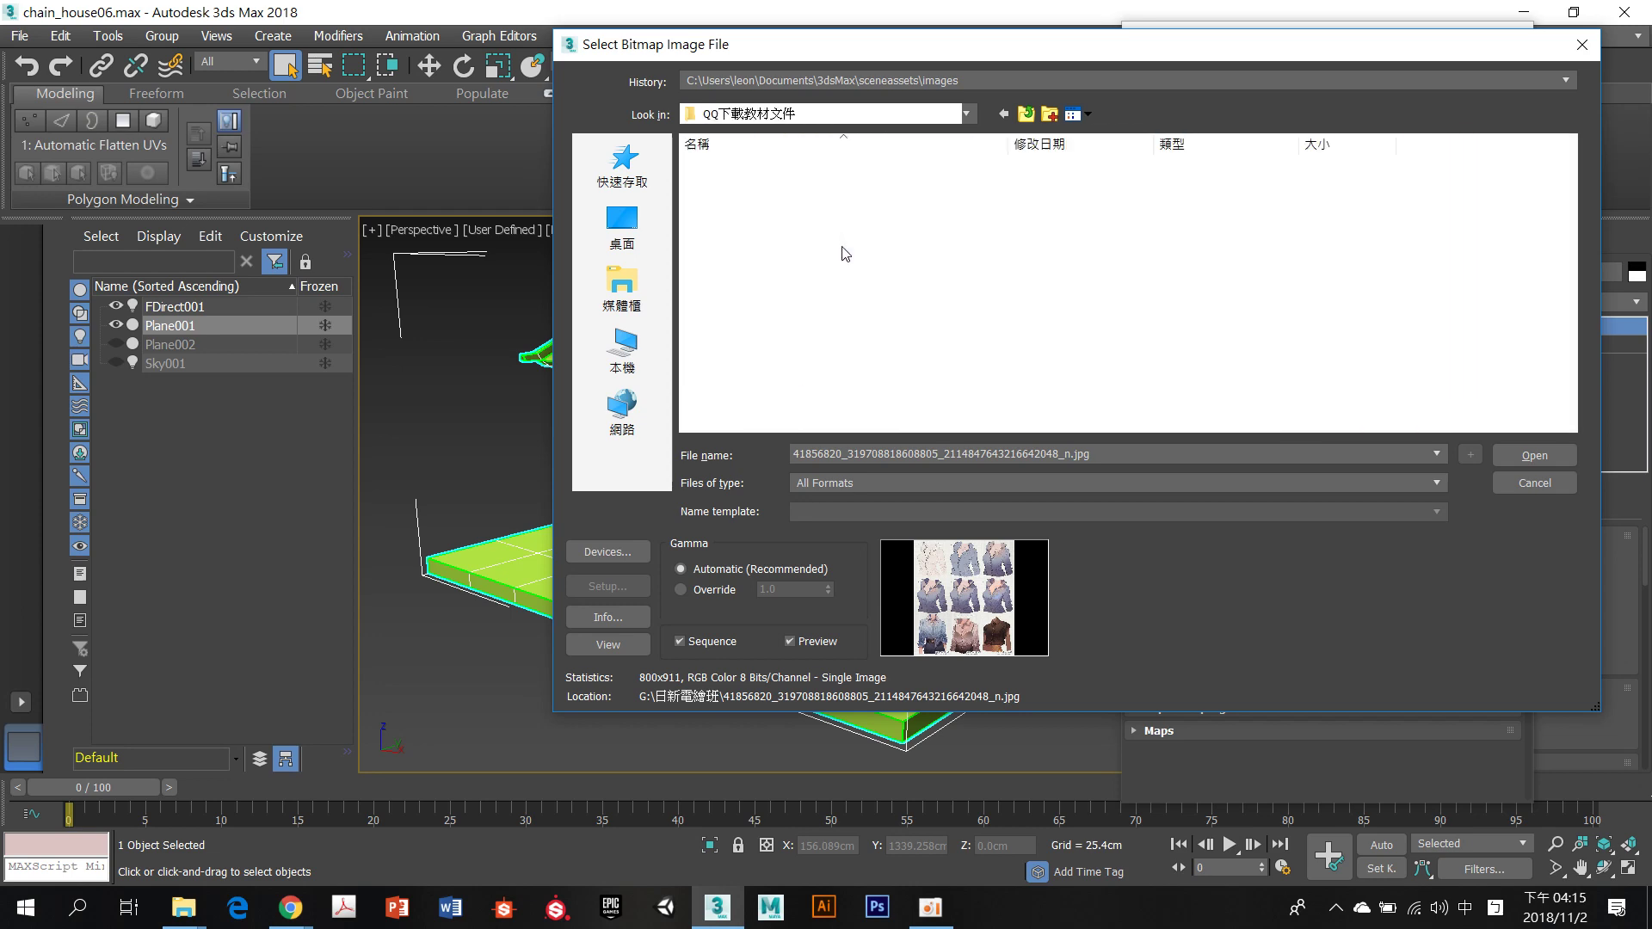
left_click(1008, 113)
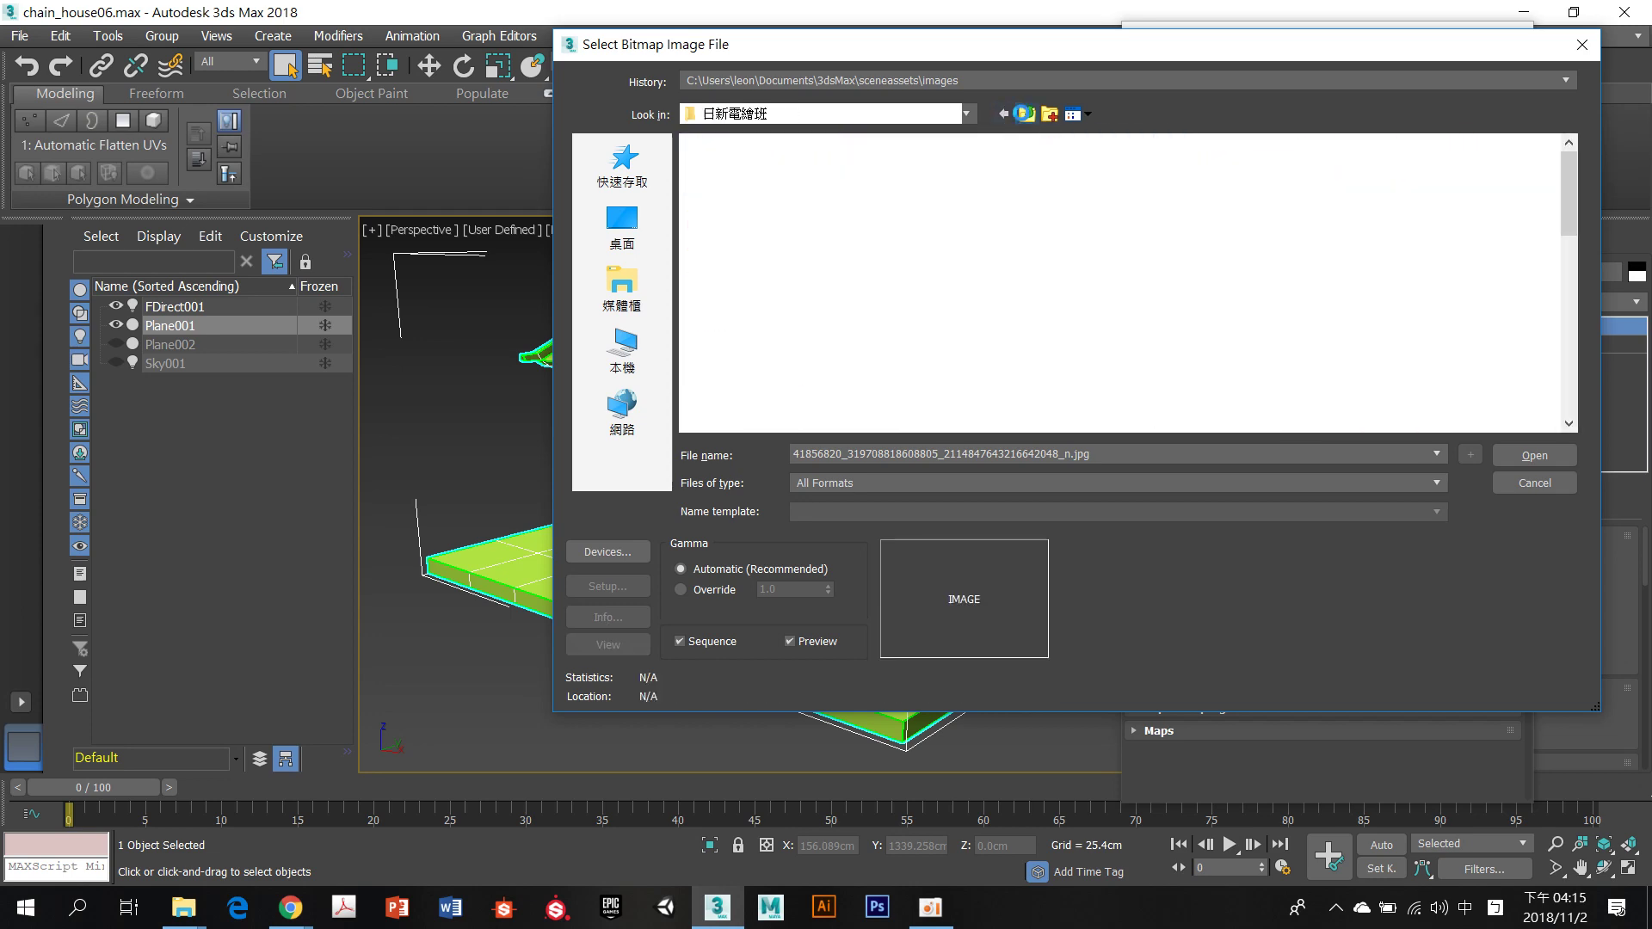
scroll(1067, 250, "down", 4)
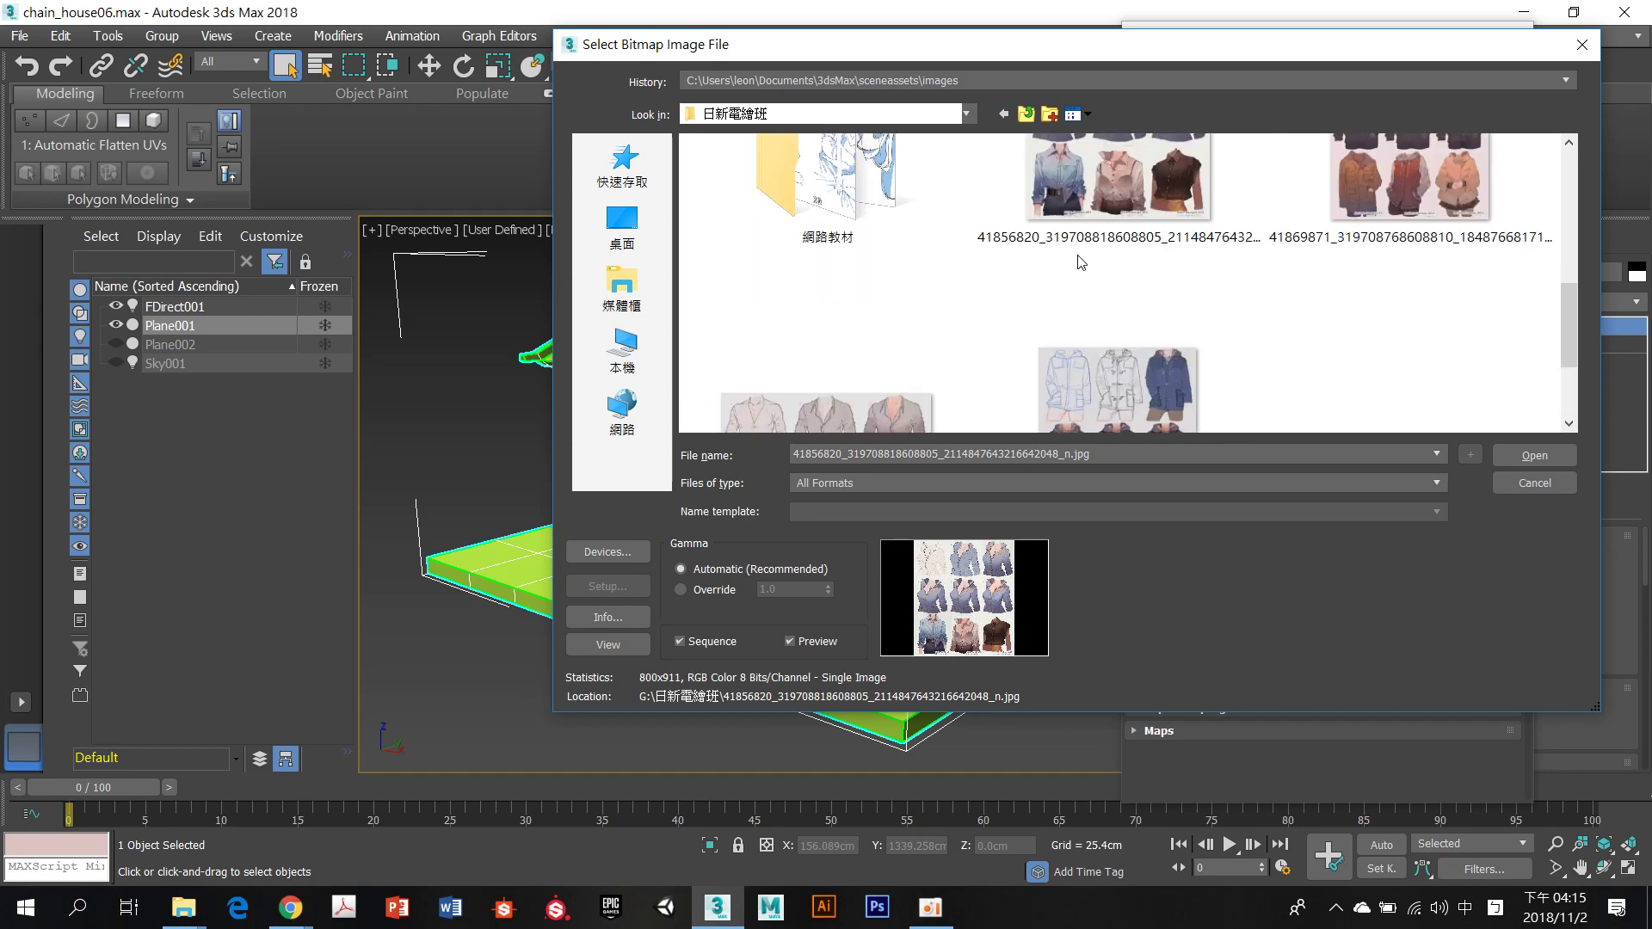
scroll(1077, 258, "up", 5)
left_click(1027, 114)
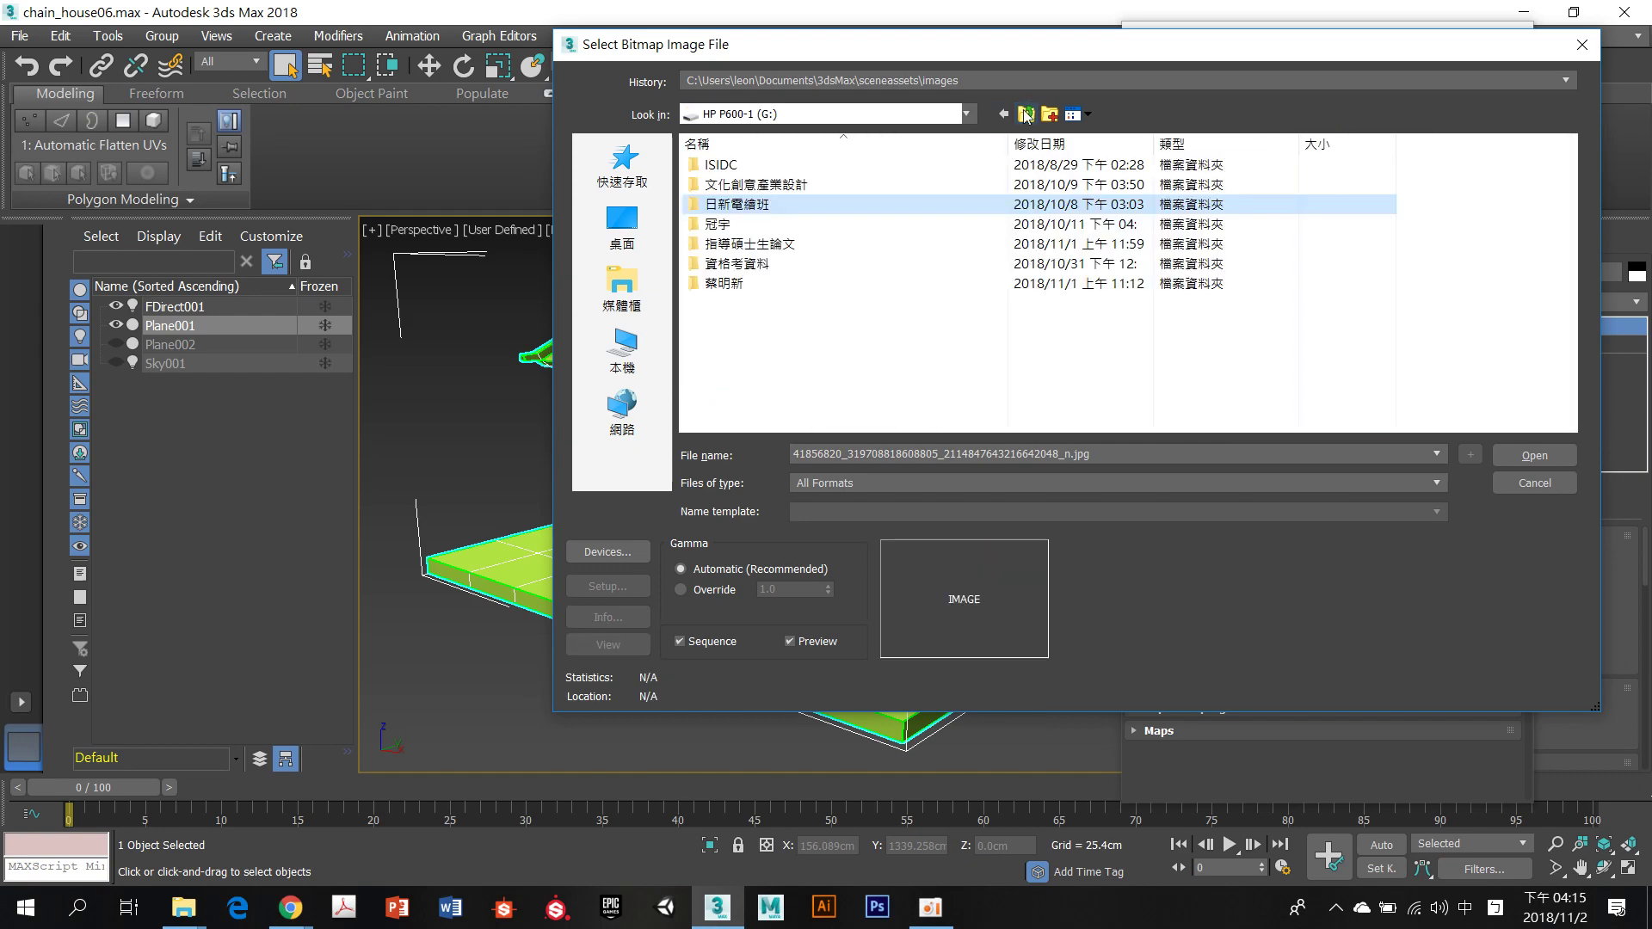
double_click(757, 205)
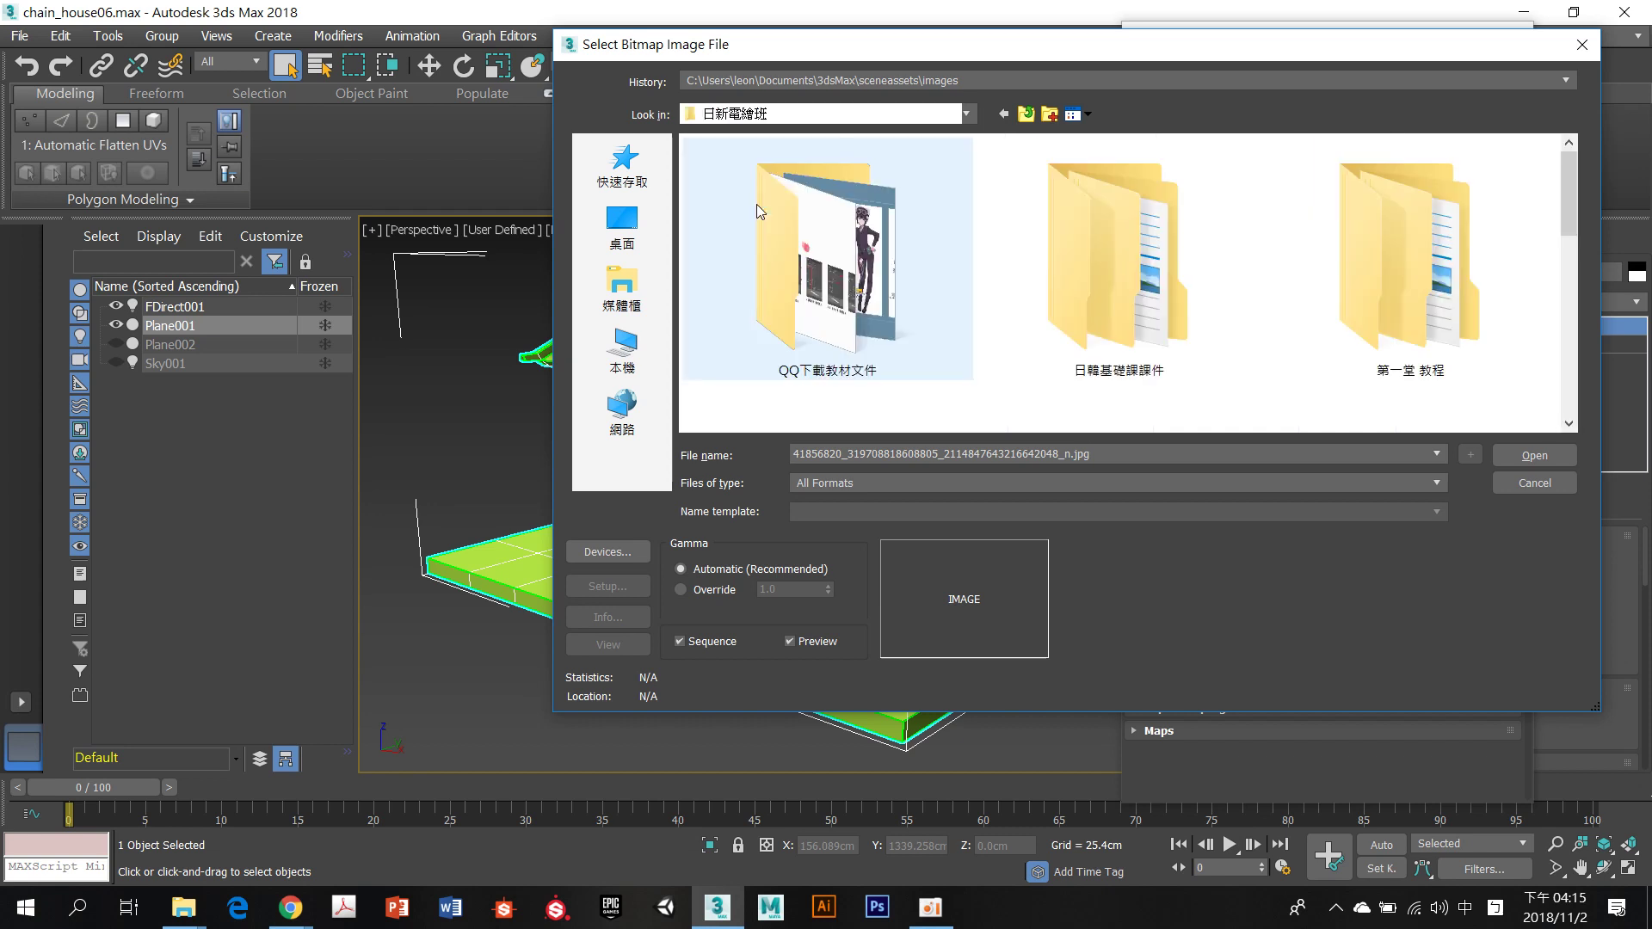
scroll(1066, 282, "down", 1)
scroll(1066, 282, "down", 4)
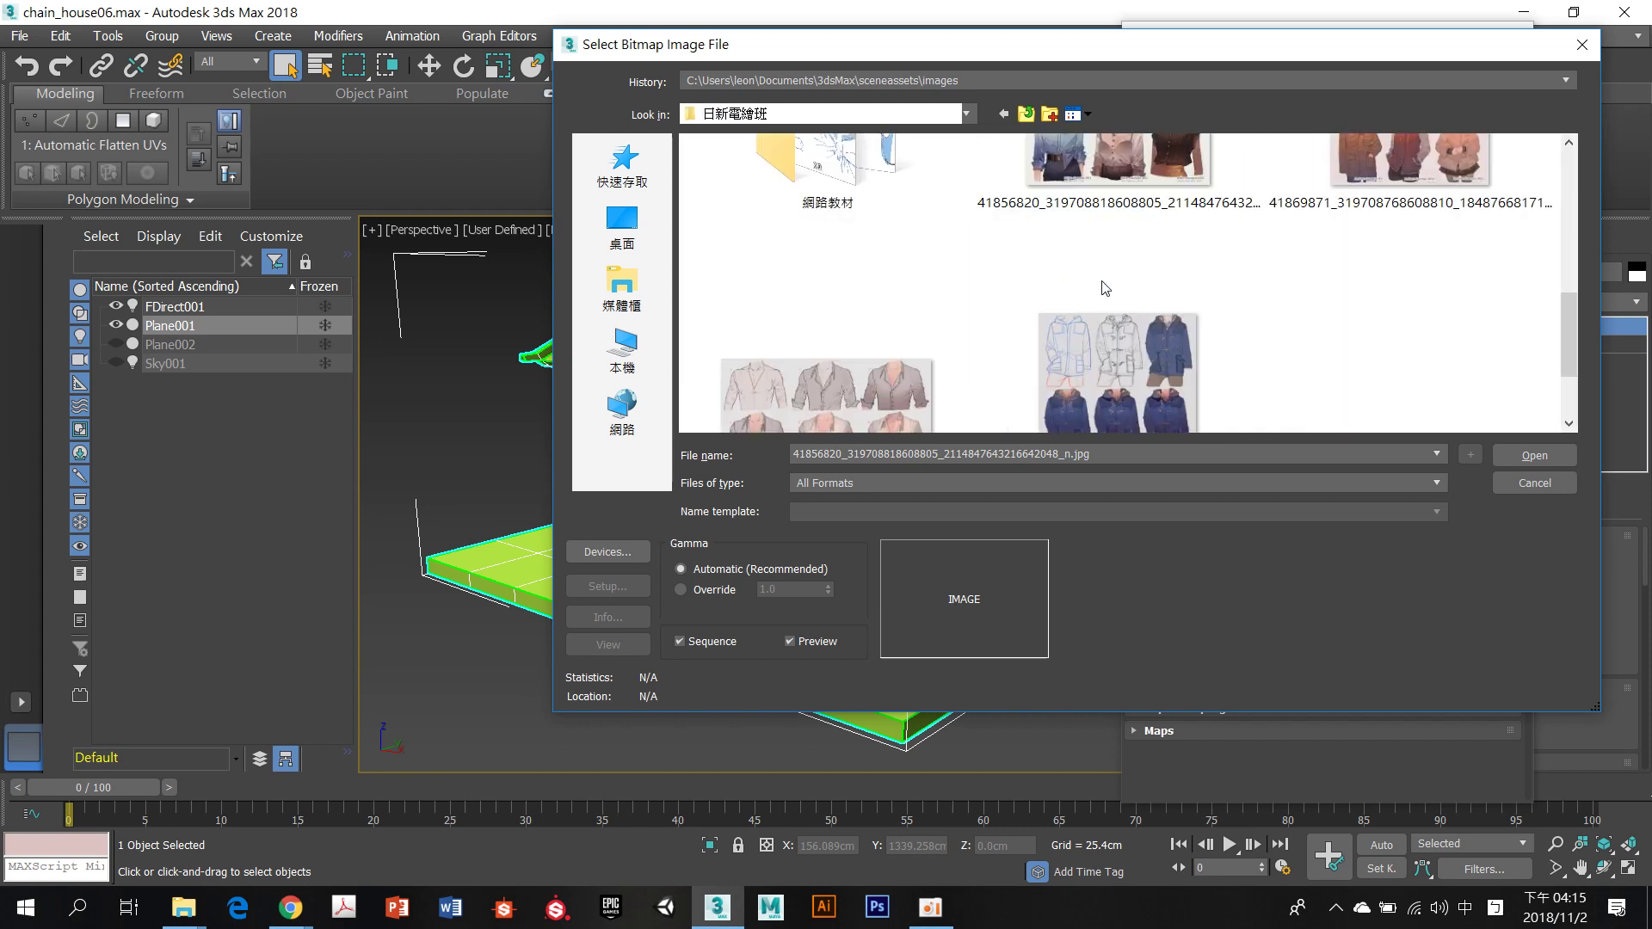
left_click(1103, 285)
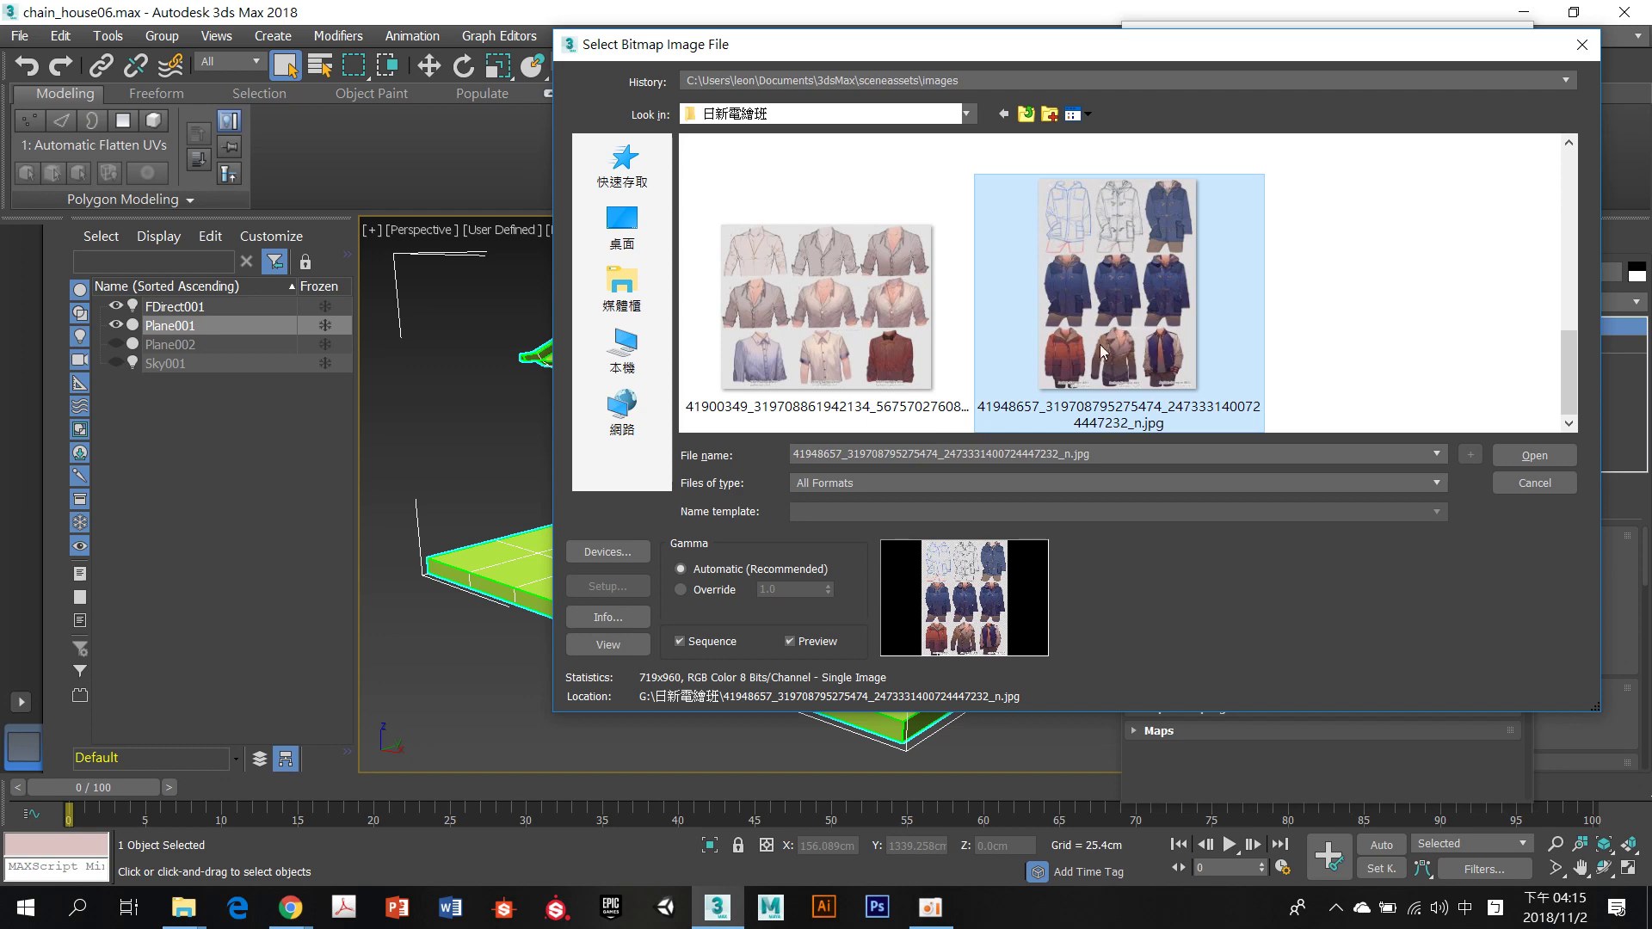
left_click(1515, 452)
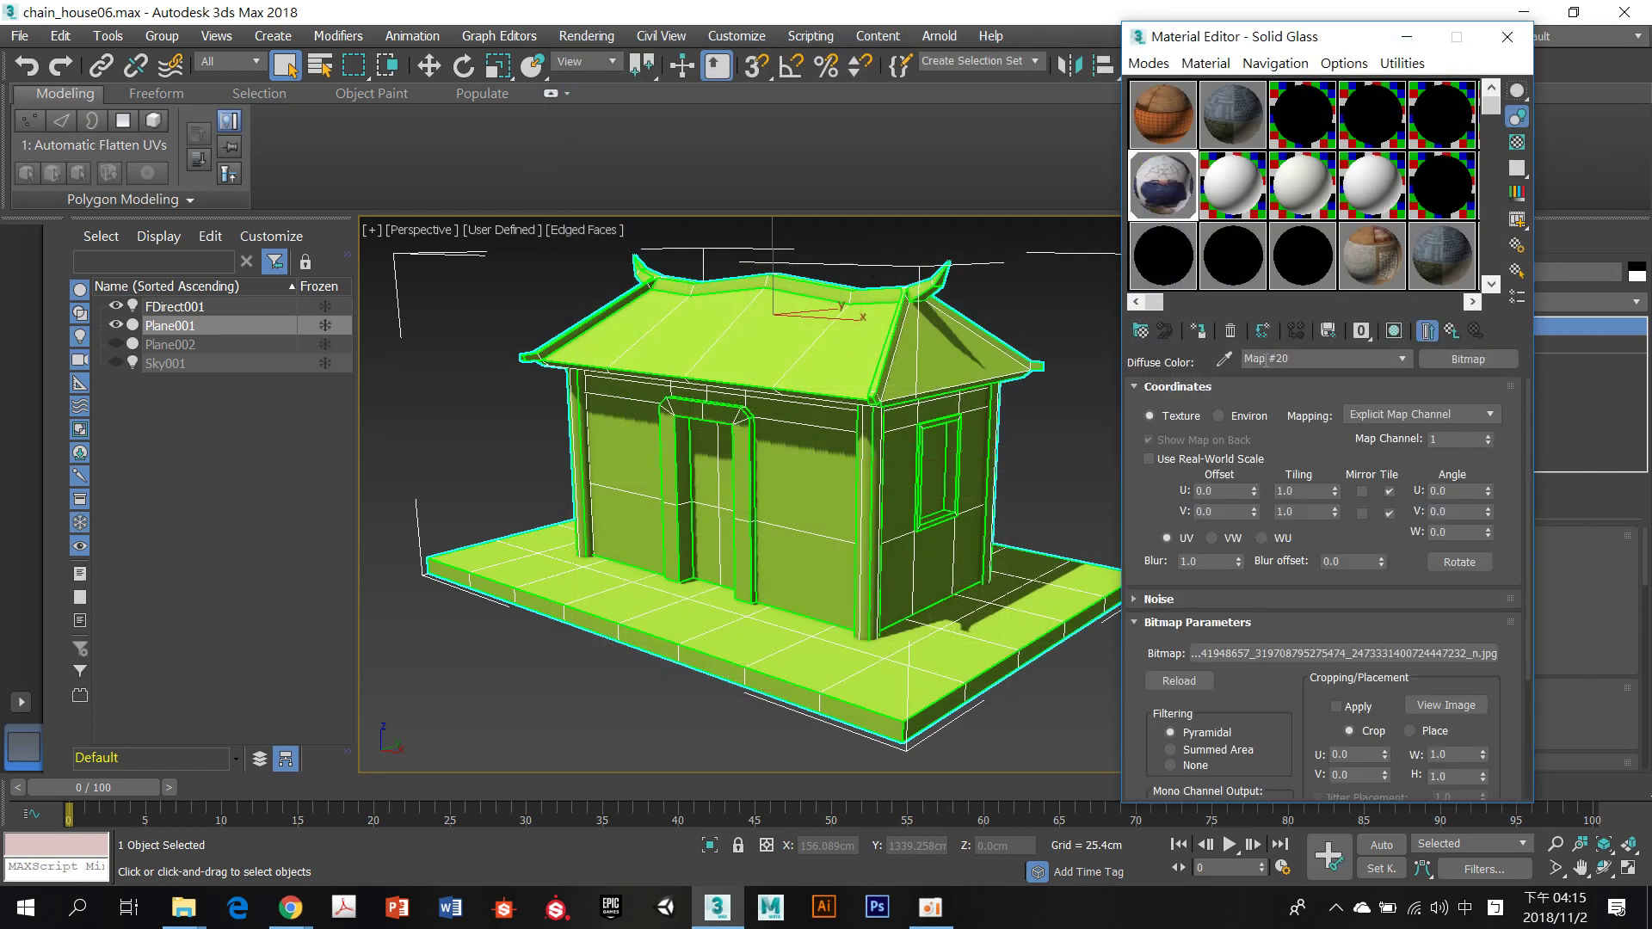
Open a magnified preview of the Solid Glass sample, enlarge it, and arrange it and the Material Editor on either side of the house
double_click(1160, 185)
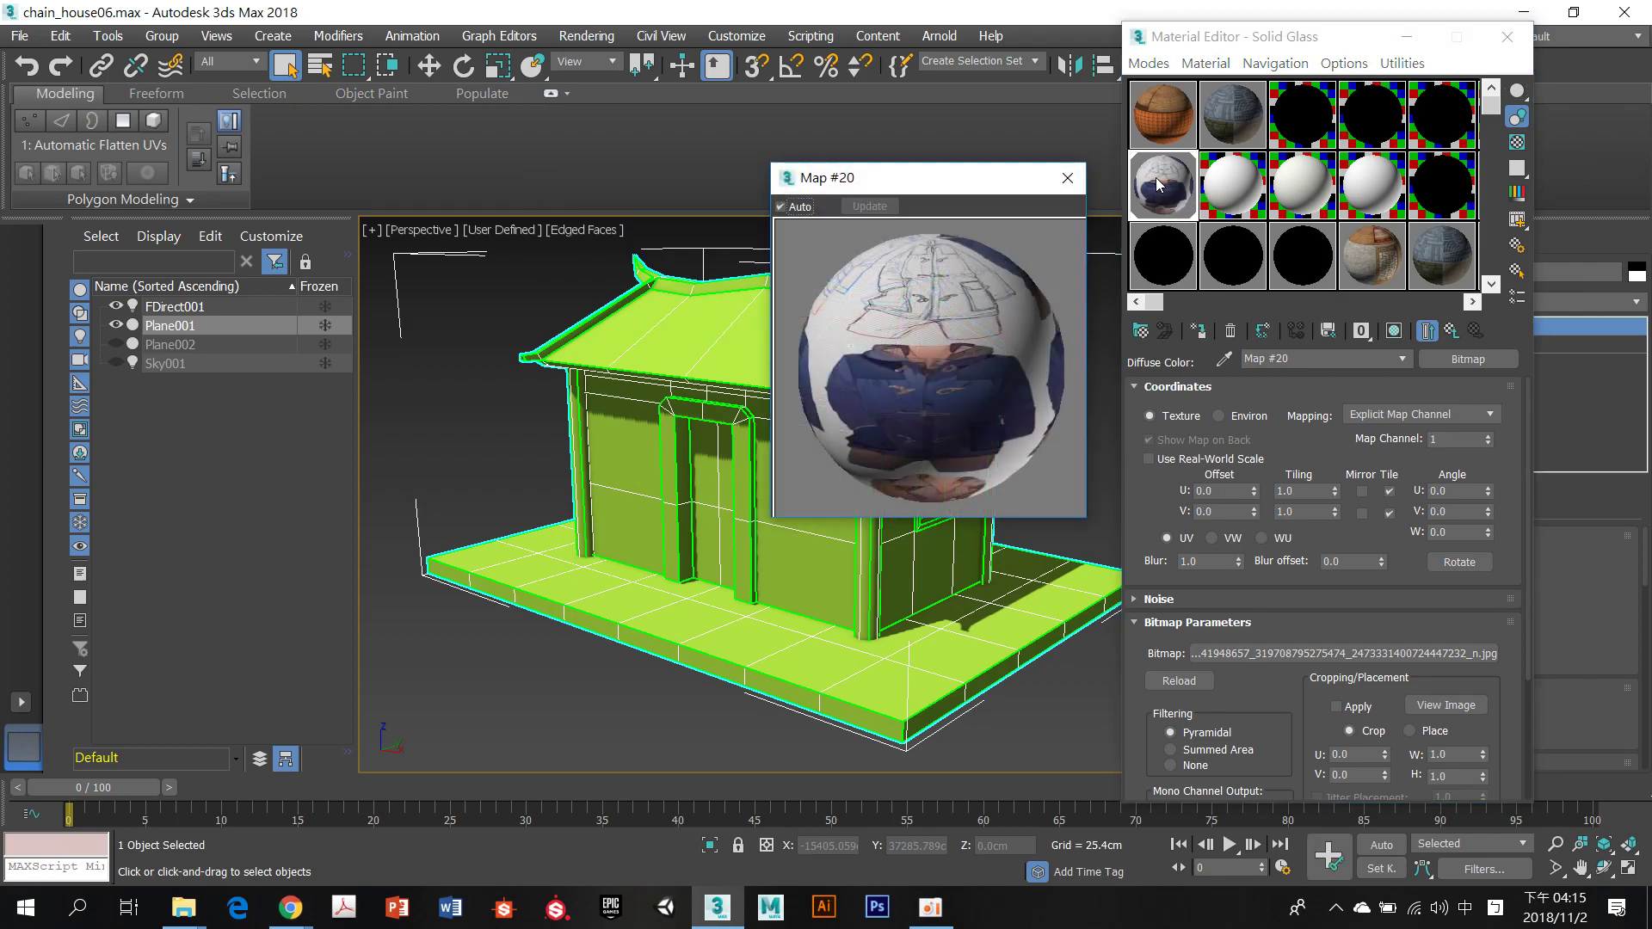
left_click_drag(926, 177, 312, 65)
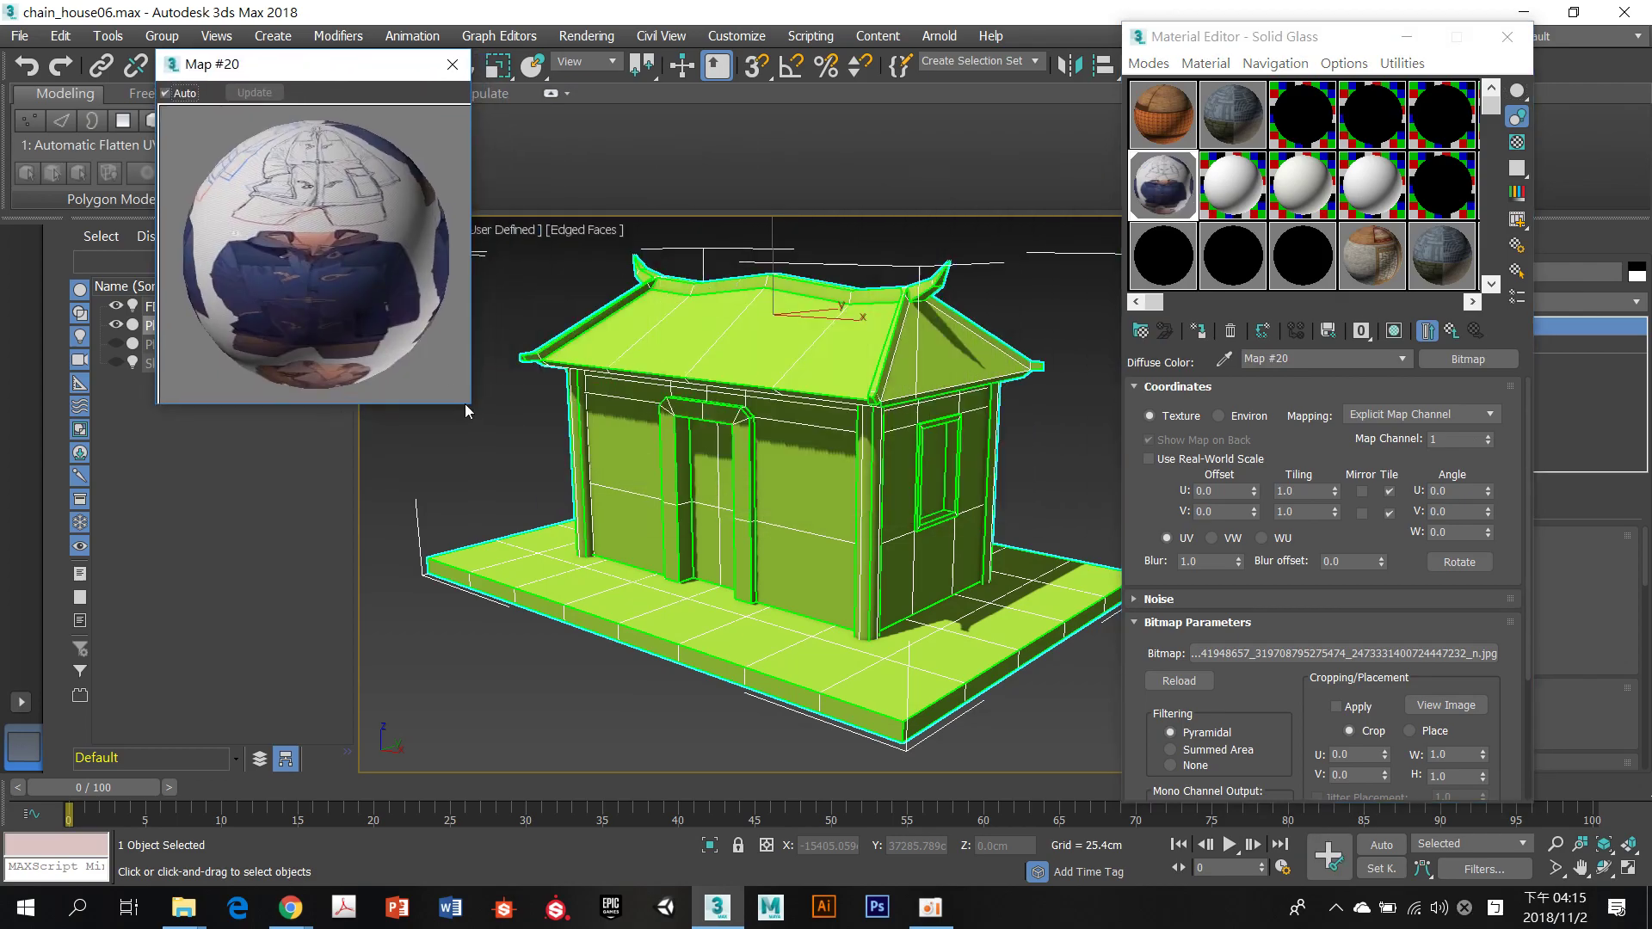
left_click_drag(468, 404, 789, 721)
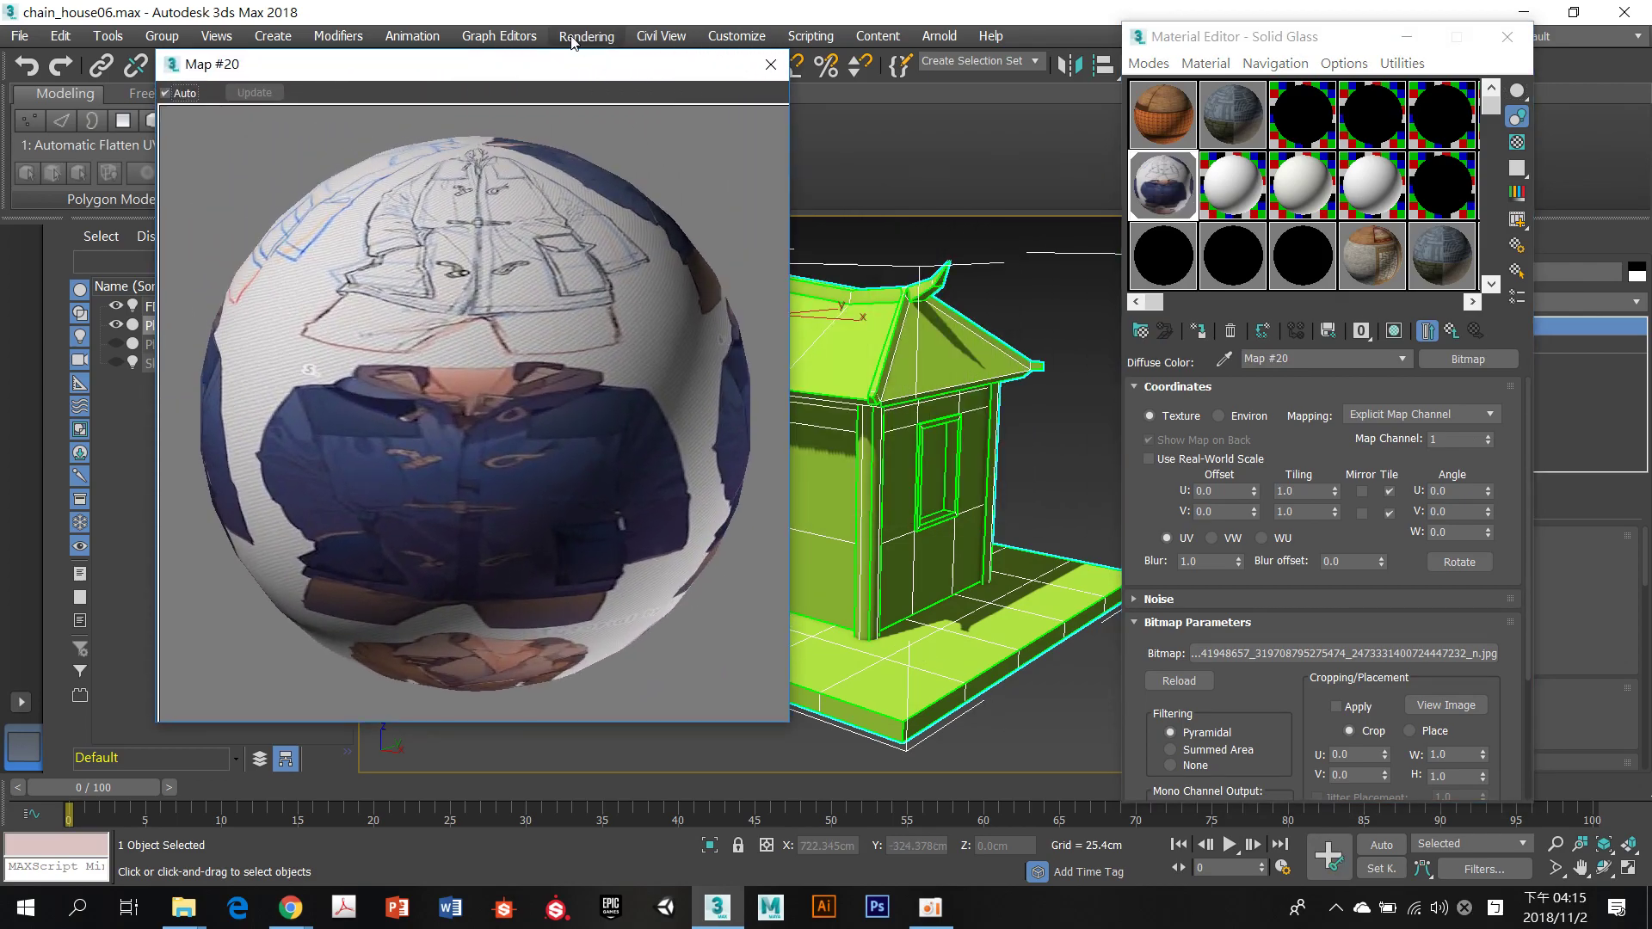
left_click_drag(540, 77, 382, 59)
left_click_drag(1213, 38, 1335, 54)
Deselect the house to examine how its surface is displayed in the perspective viewport, and reselect it
middle_click_drag(1049, 405, 1171, 426)
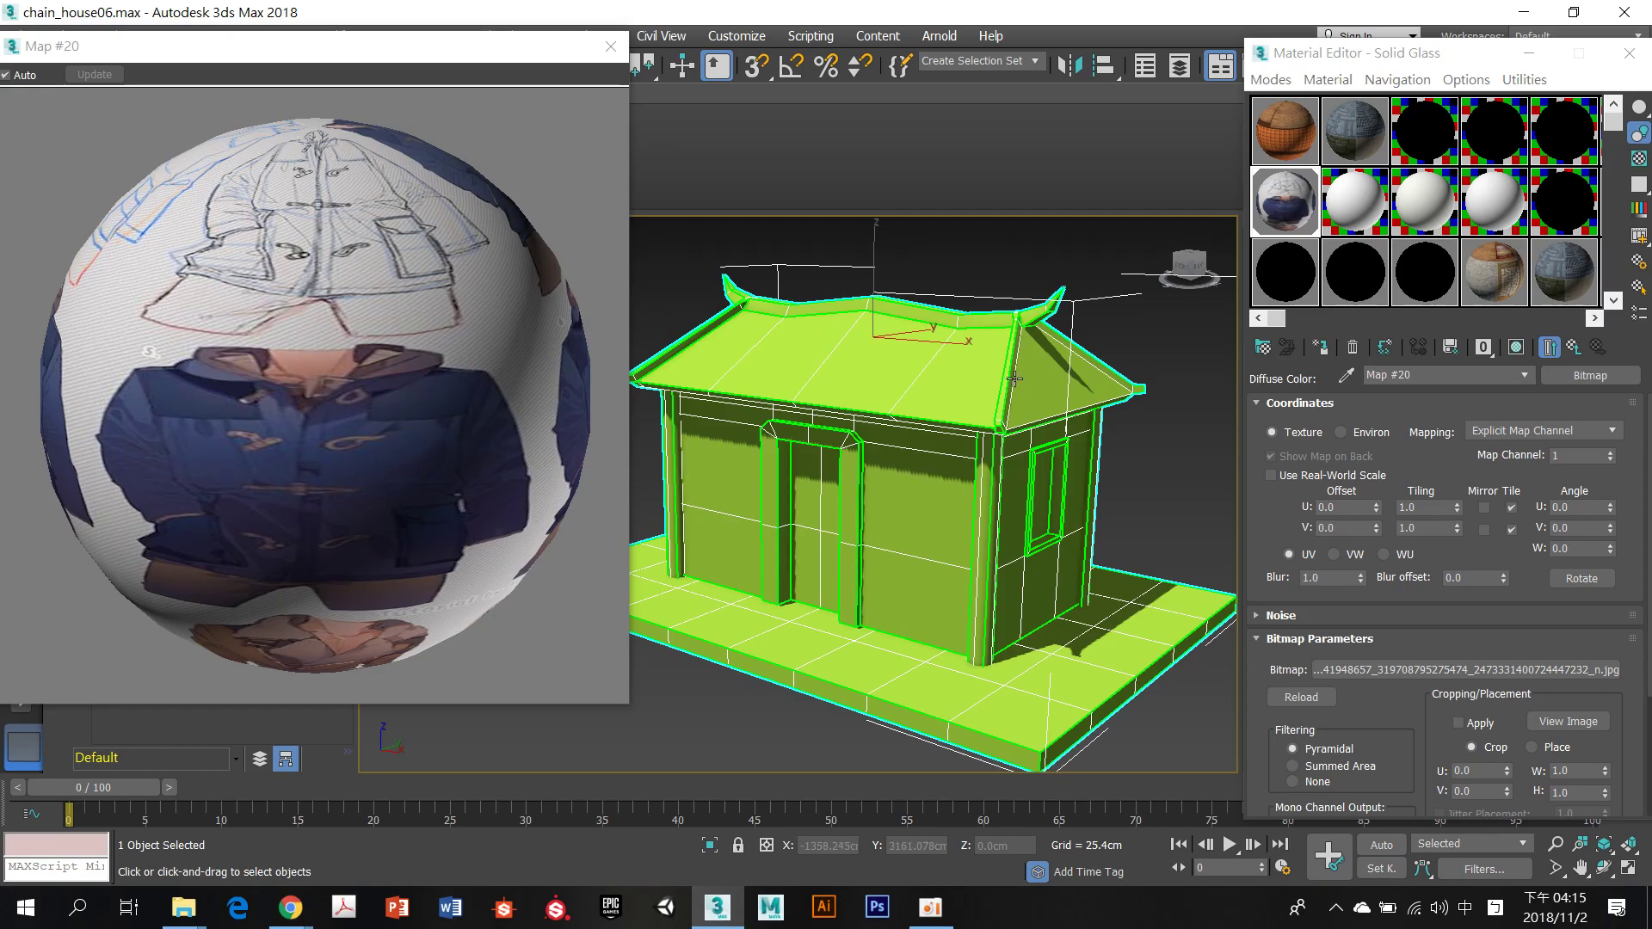
left_click(947, 270)
middle_click_drag(948, 270, 989, 350, "alt")
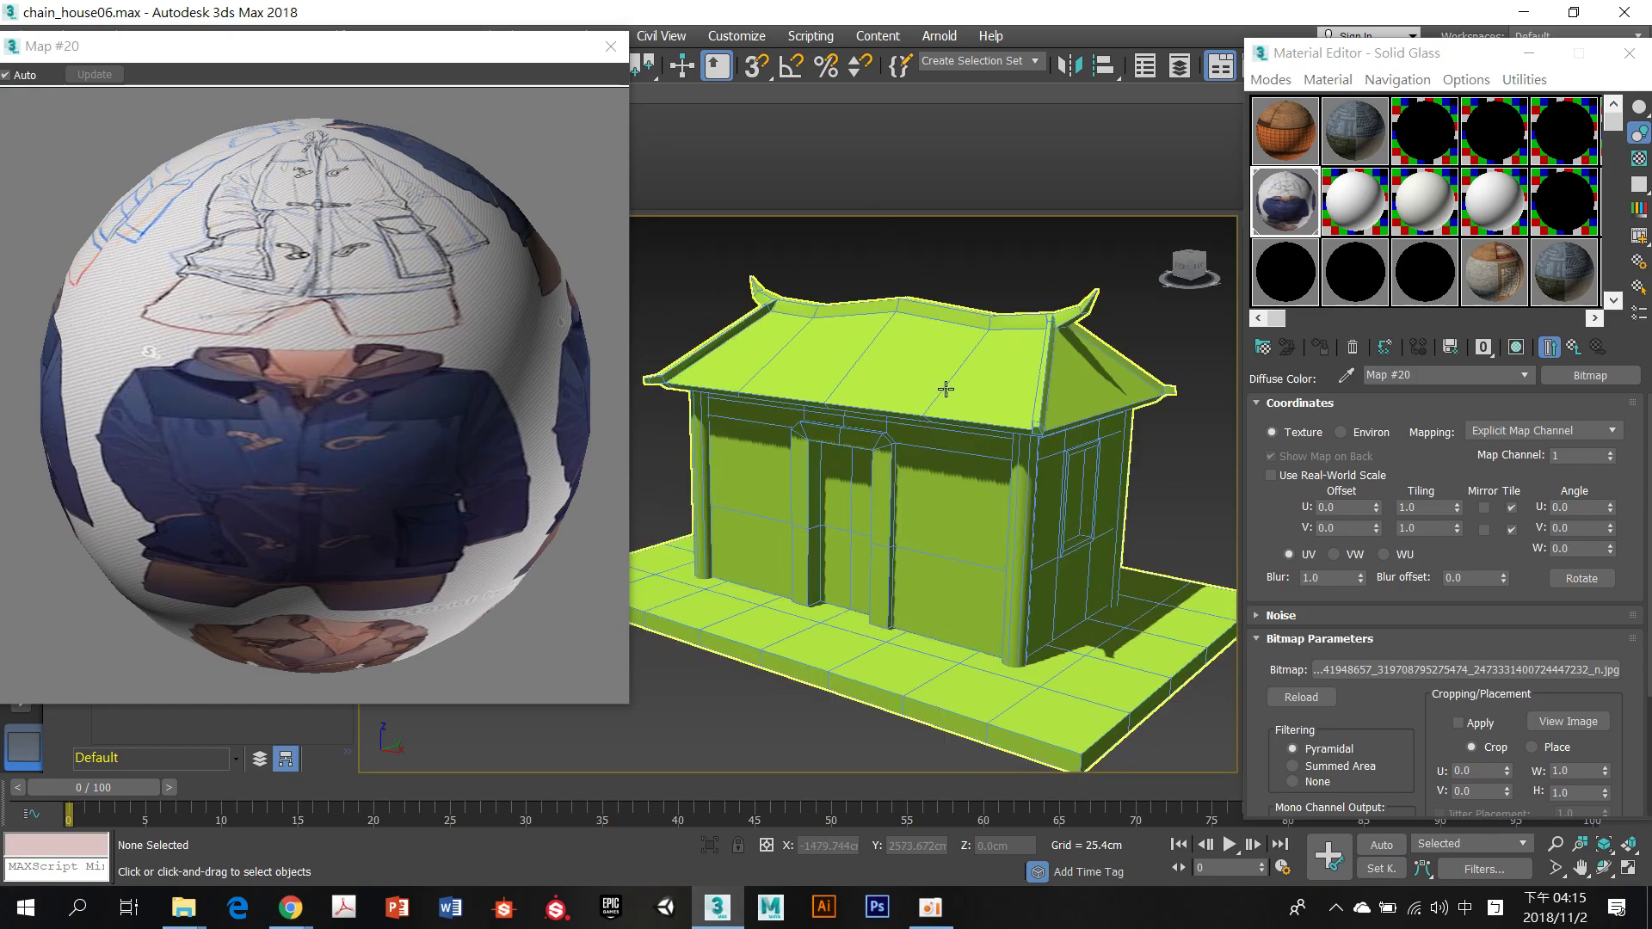
left_click(895, 372)
Move the magnified material preview clear of the viewport labels and set the perspective viewport's display quality to High Quality
left_click_drag(414, 50, 404, 136)
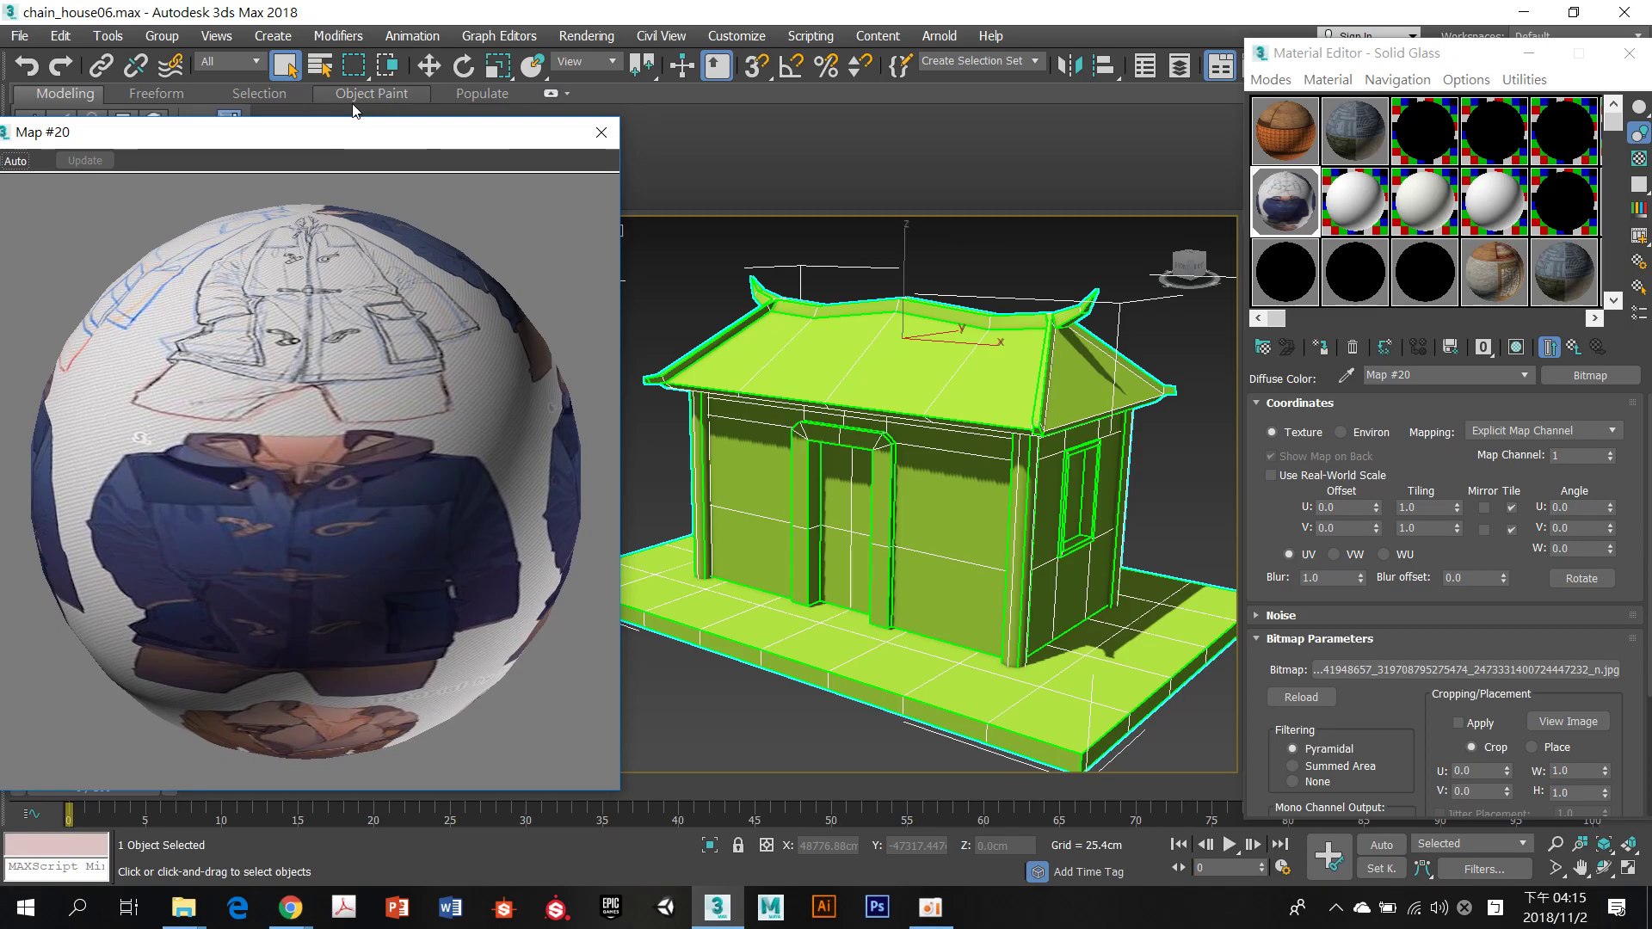
left_click_drag(353, 110, 444, 351)
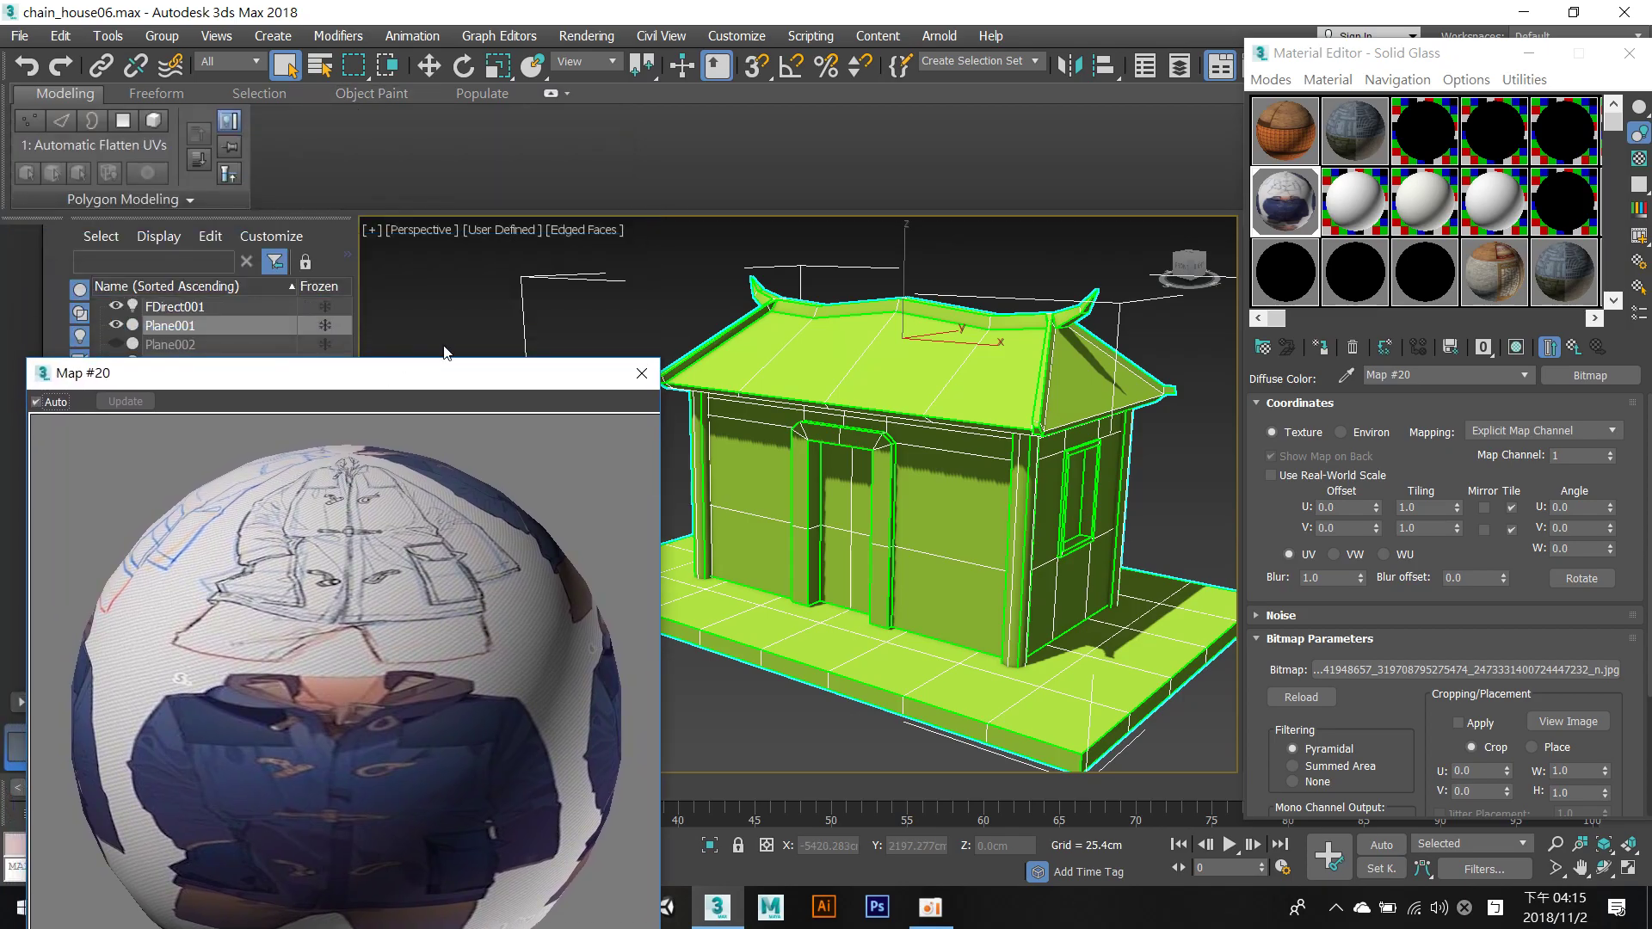
left_click(502, 237)
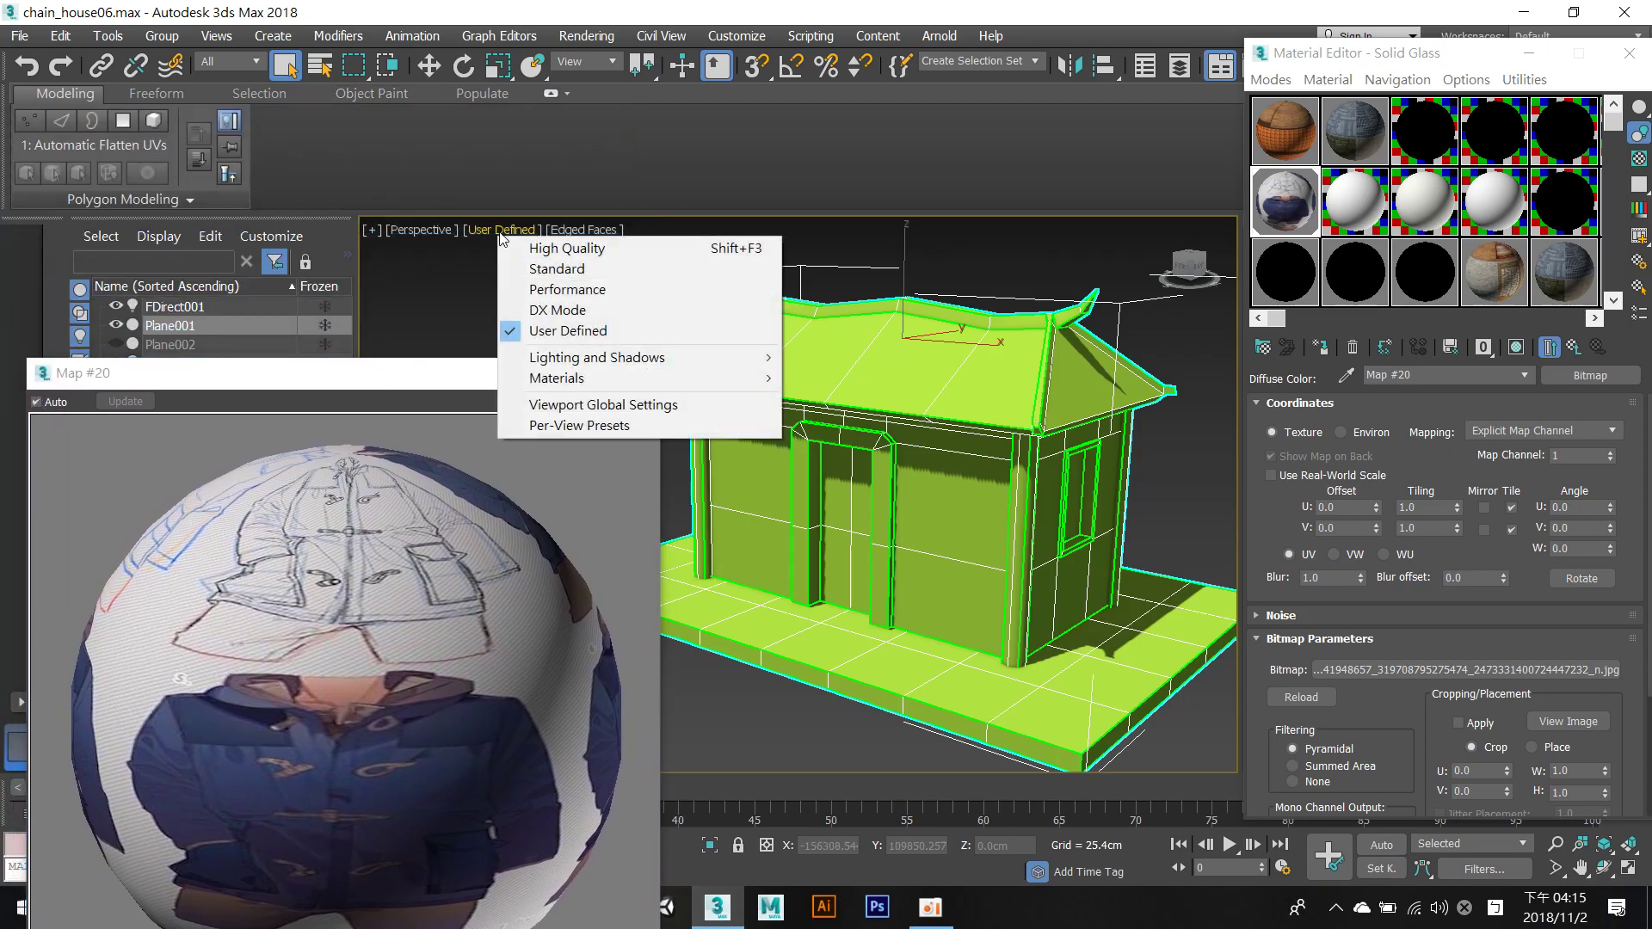
left_click(552, 254)
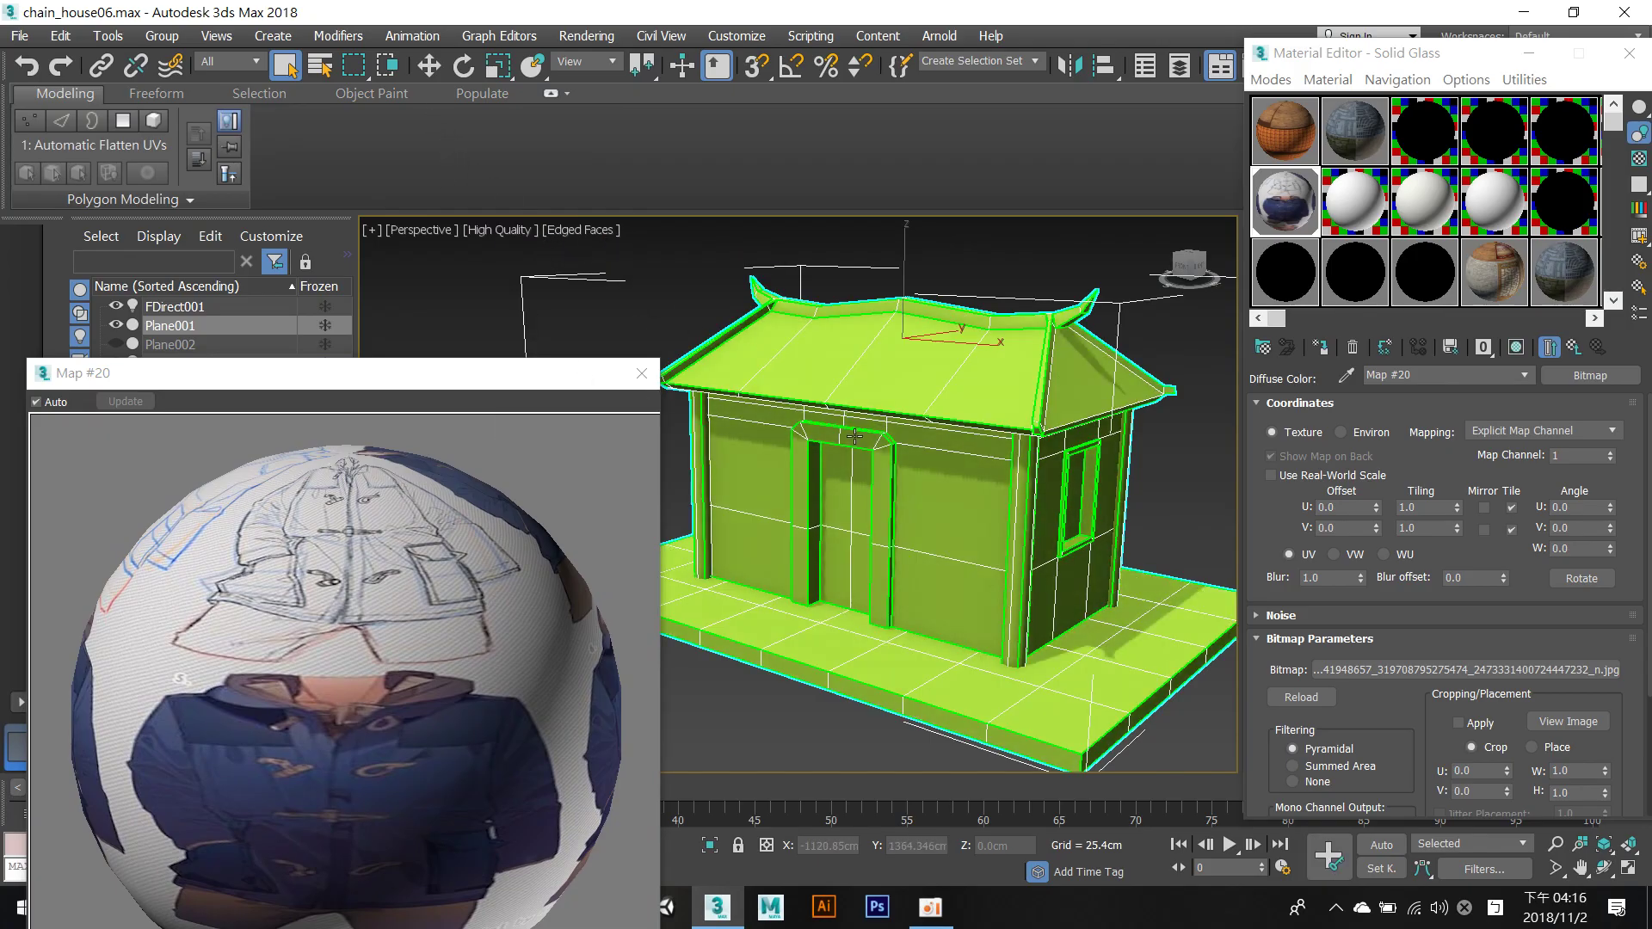
Render the perspective view to check the texture on the house up close, and close the rendered frame
left_click_drag(1323, 64, 1326, 353)
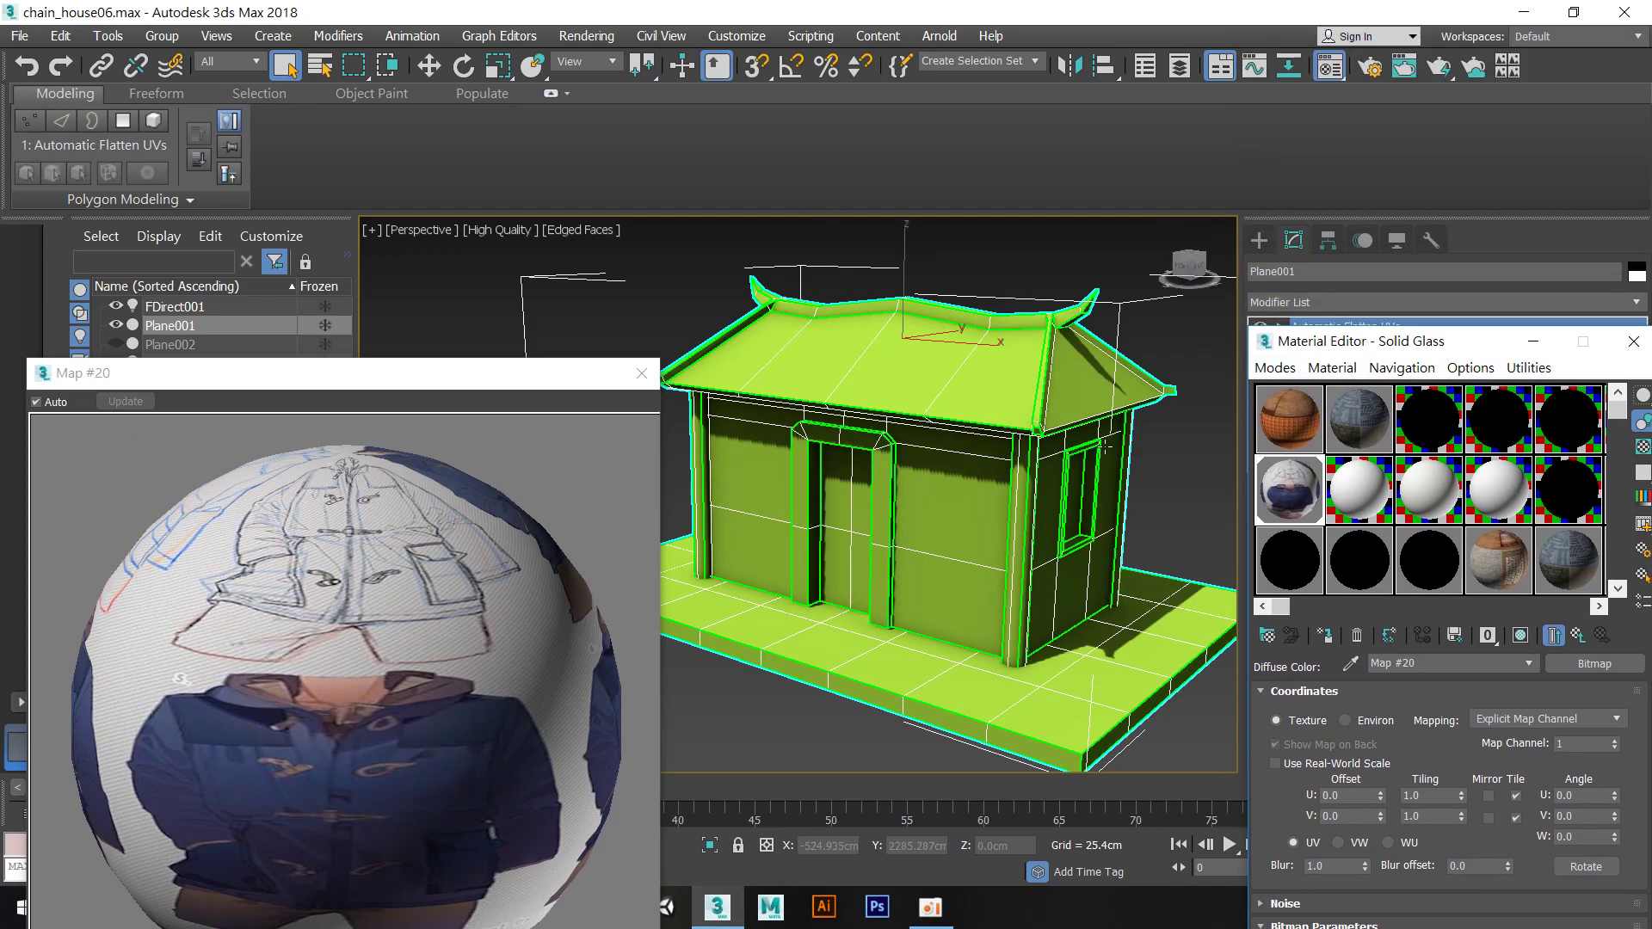
left_click(1404, 68)
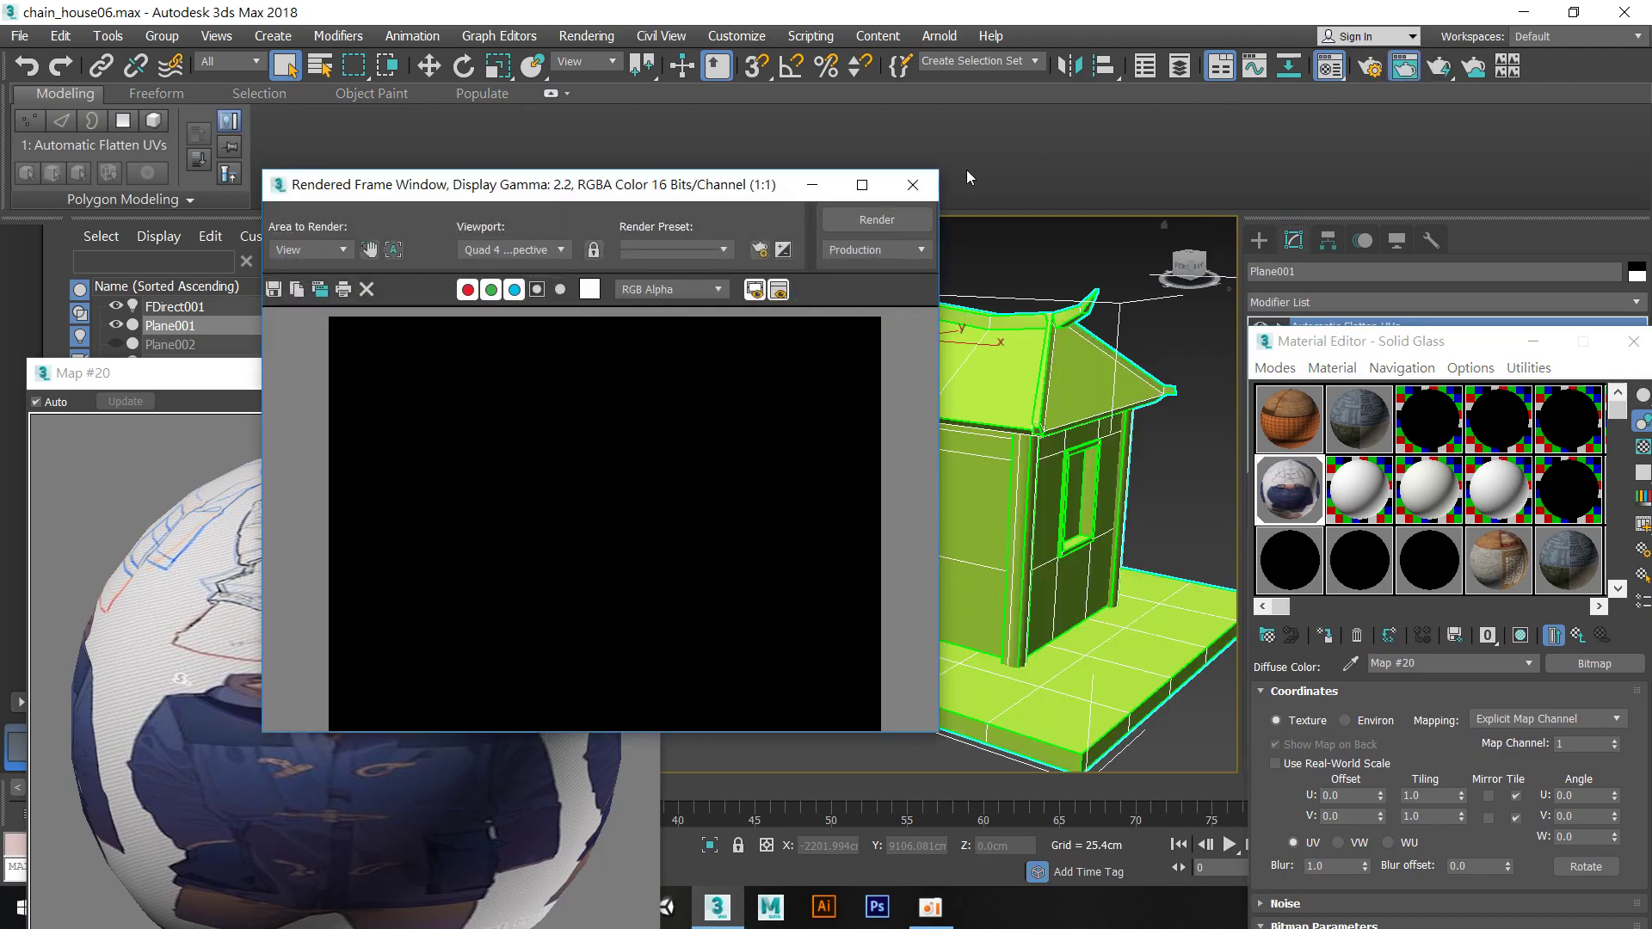
left_click(901, 224)
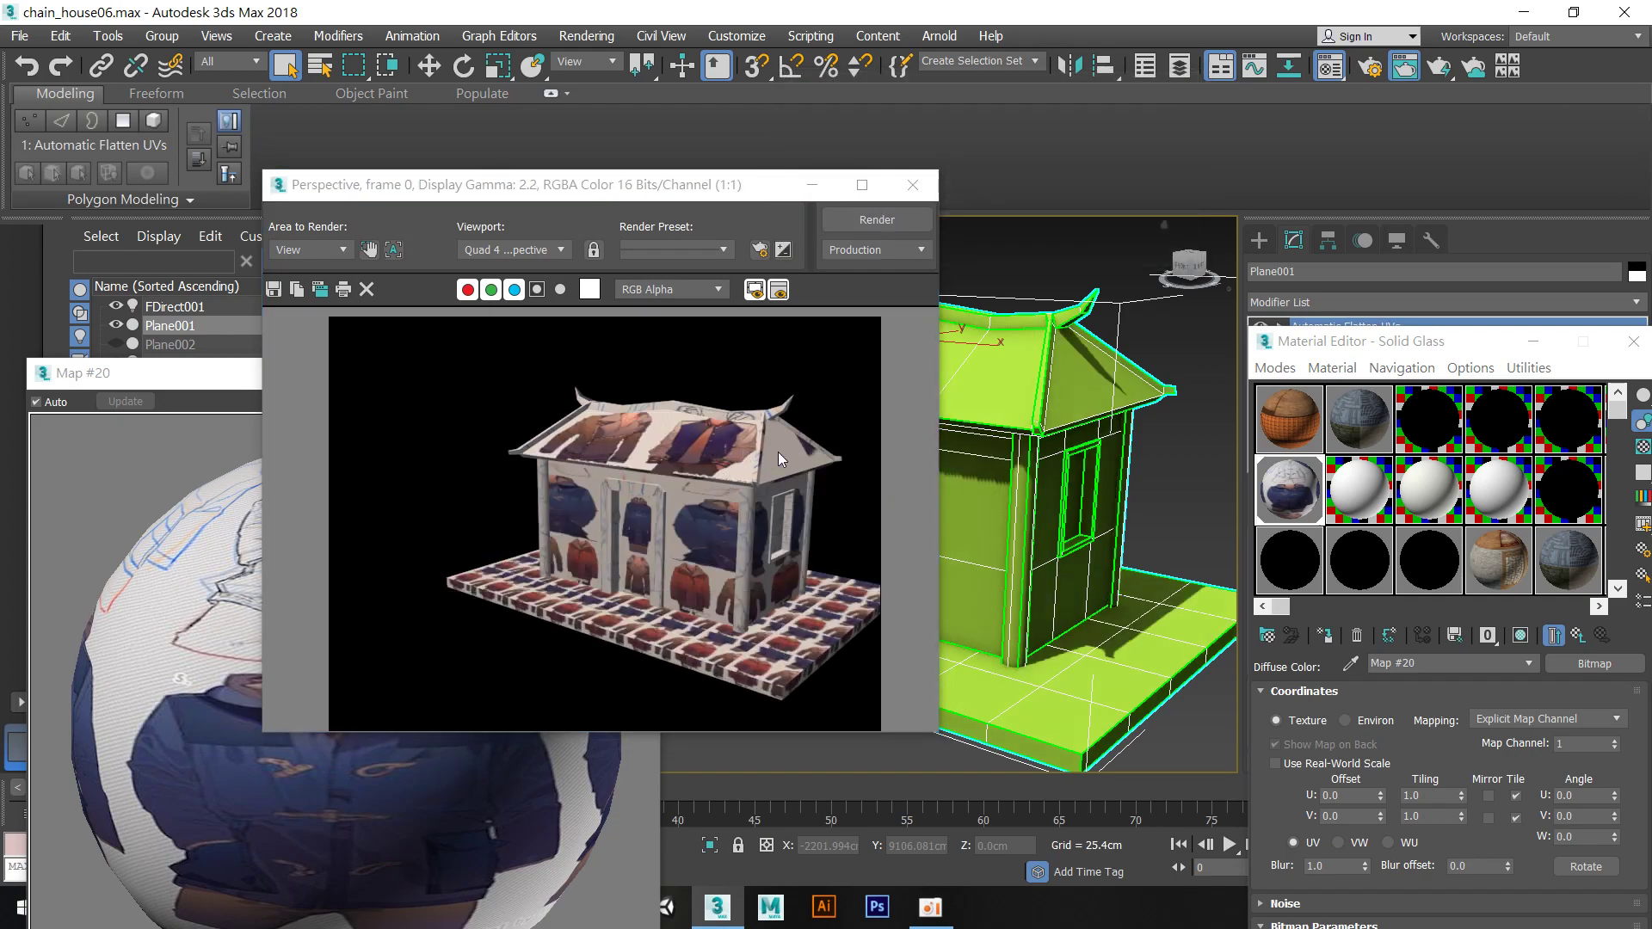
scroll(781, 447, "up", 3)
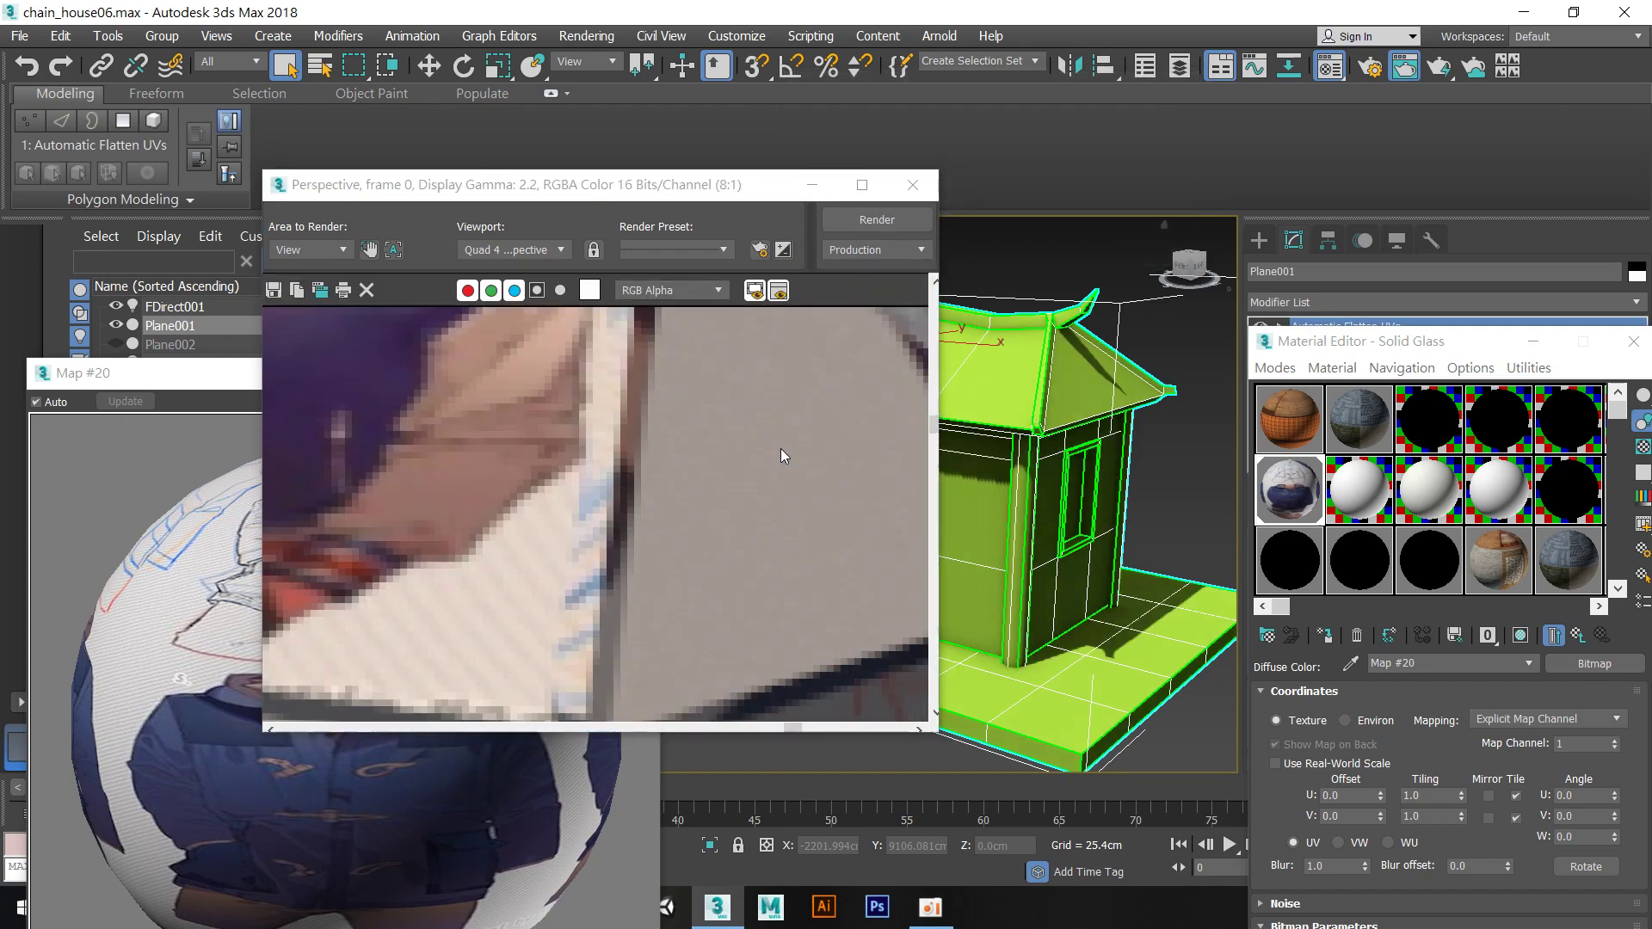
scroll(781, 448, "down", 2)
left_click(892, 179)
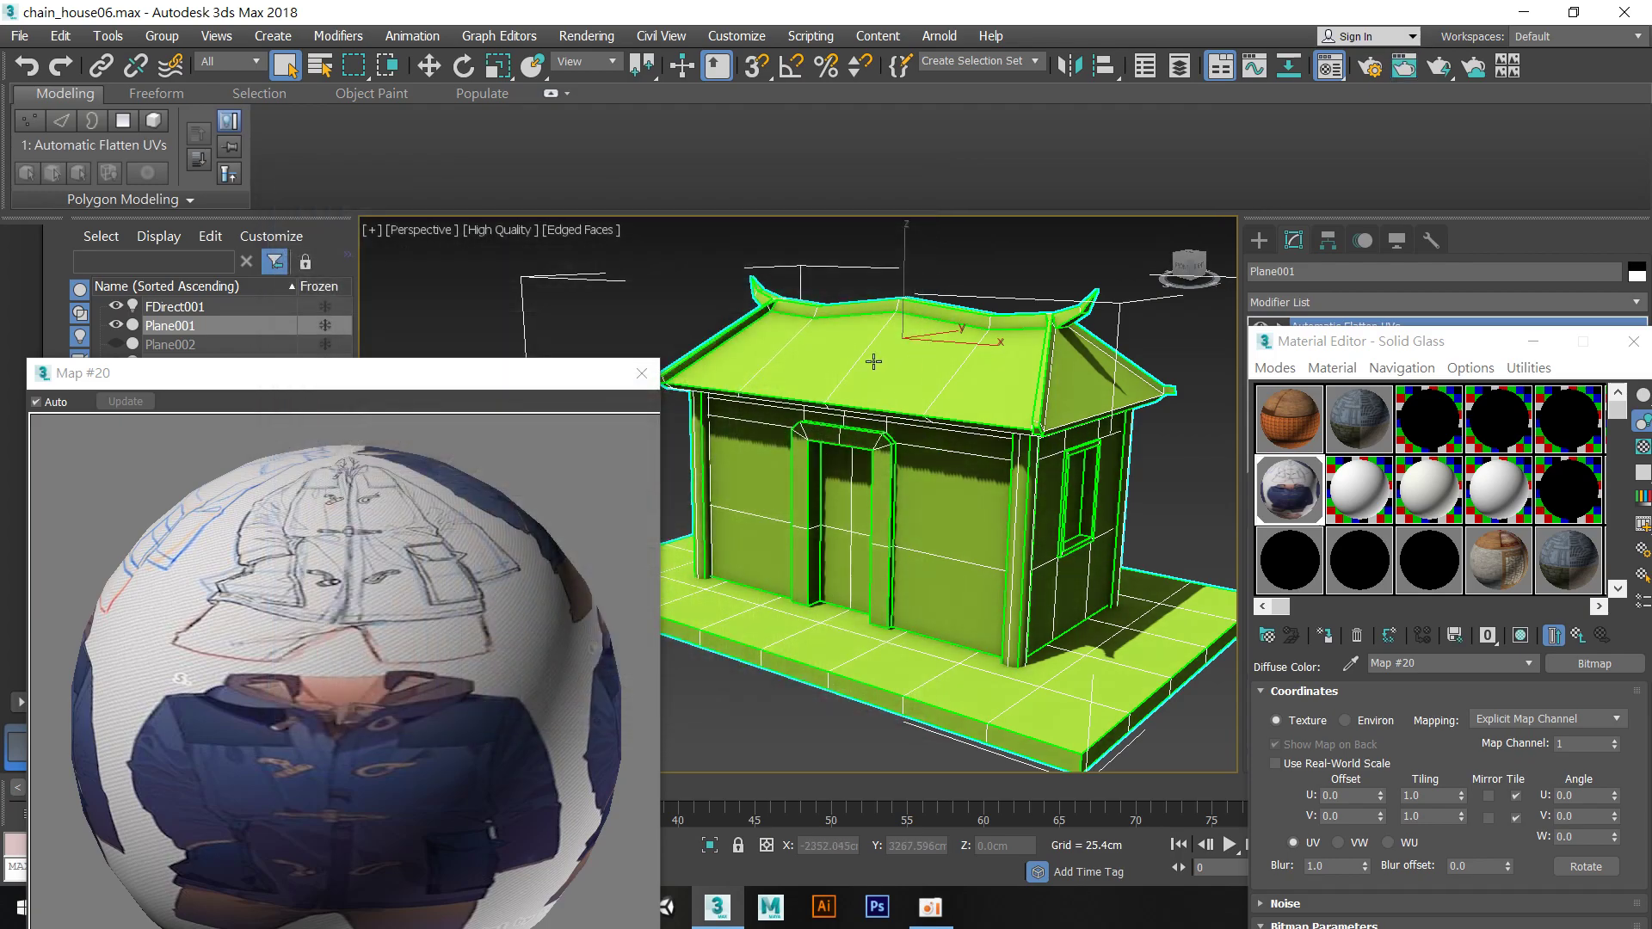
Set the viewport material display to Shaded Materials with Maps
left_click_drag(408, 373, 413, 350)
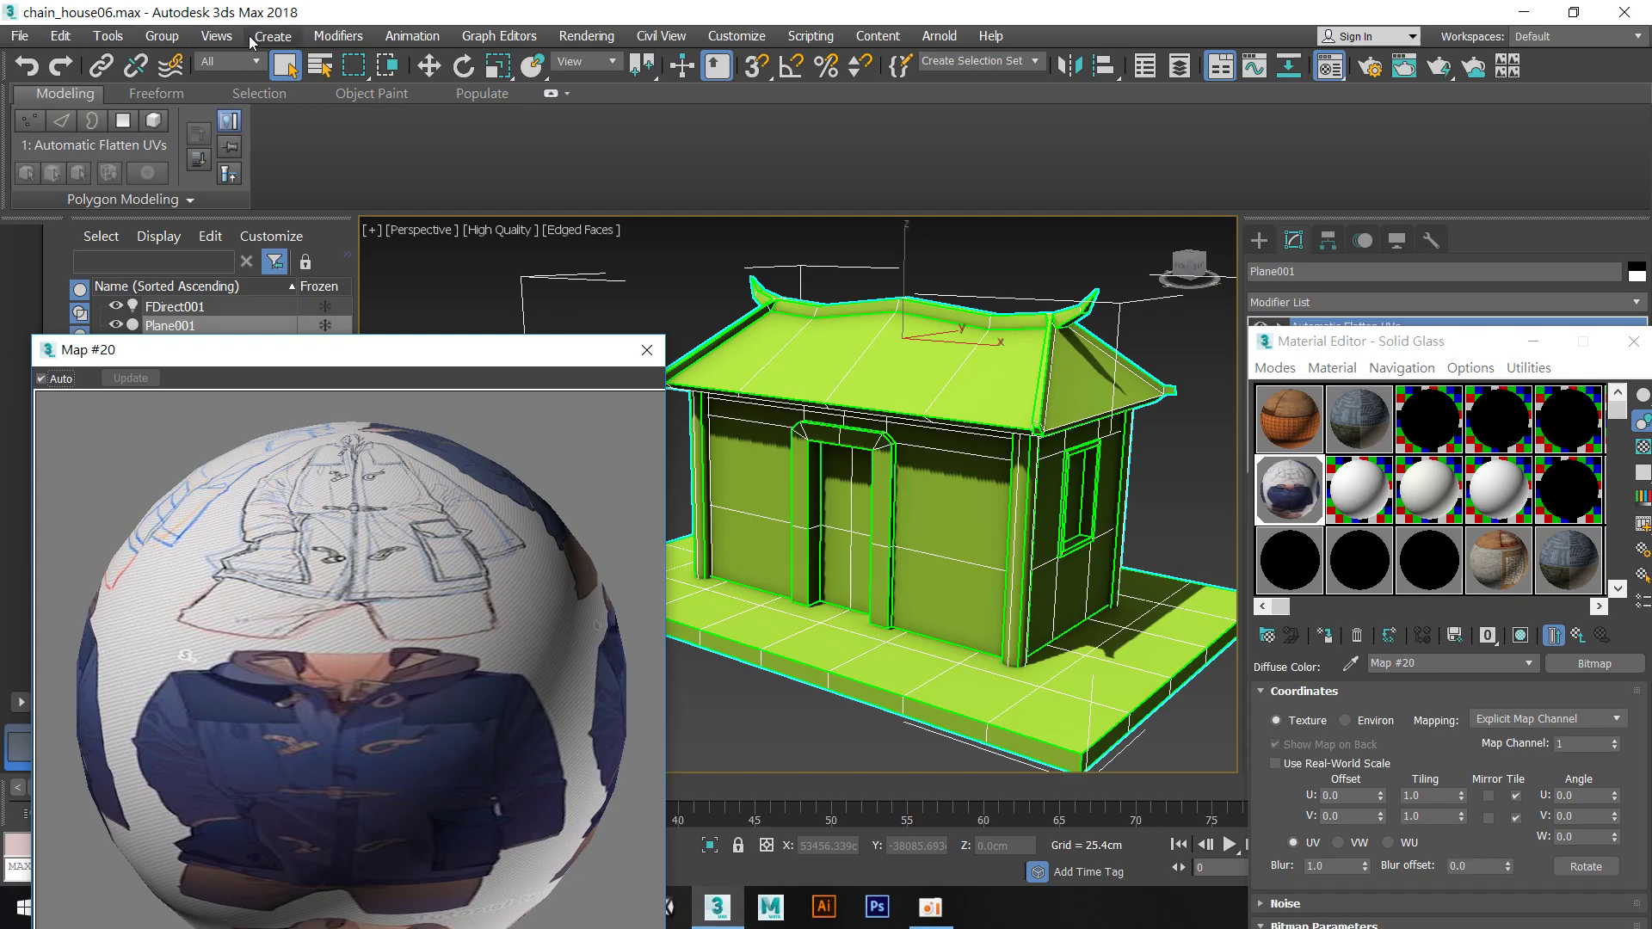
left_click(217, 36)
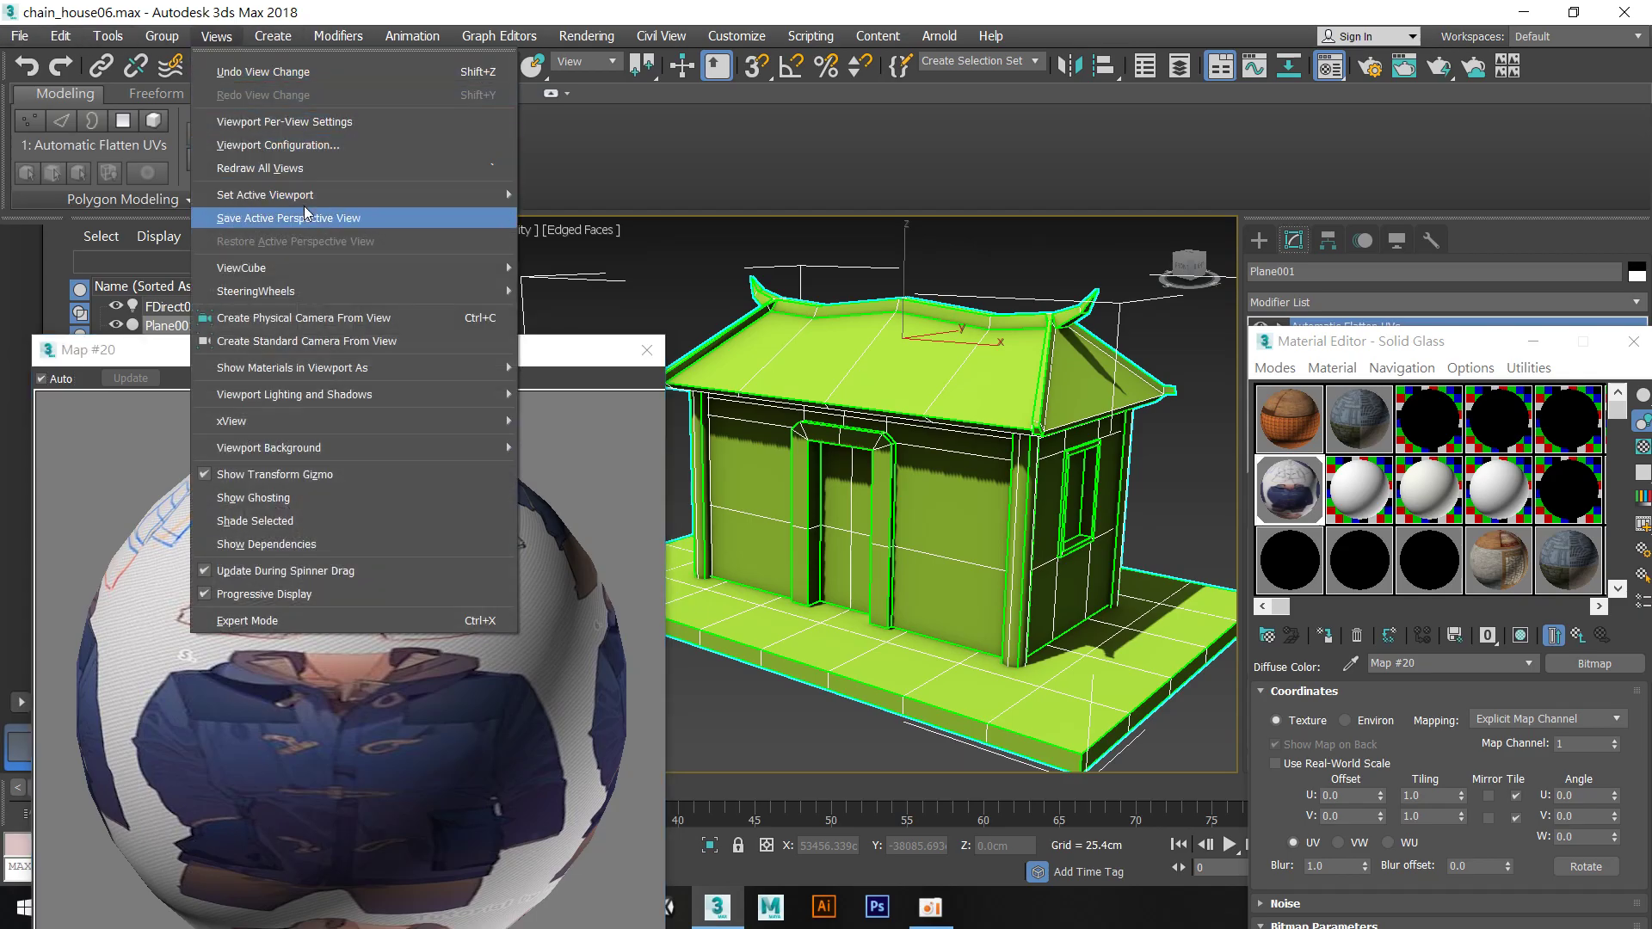
mouse_move(301, 406)
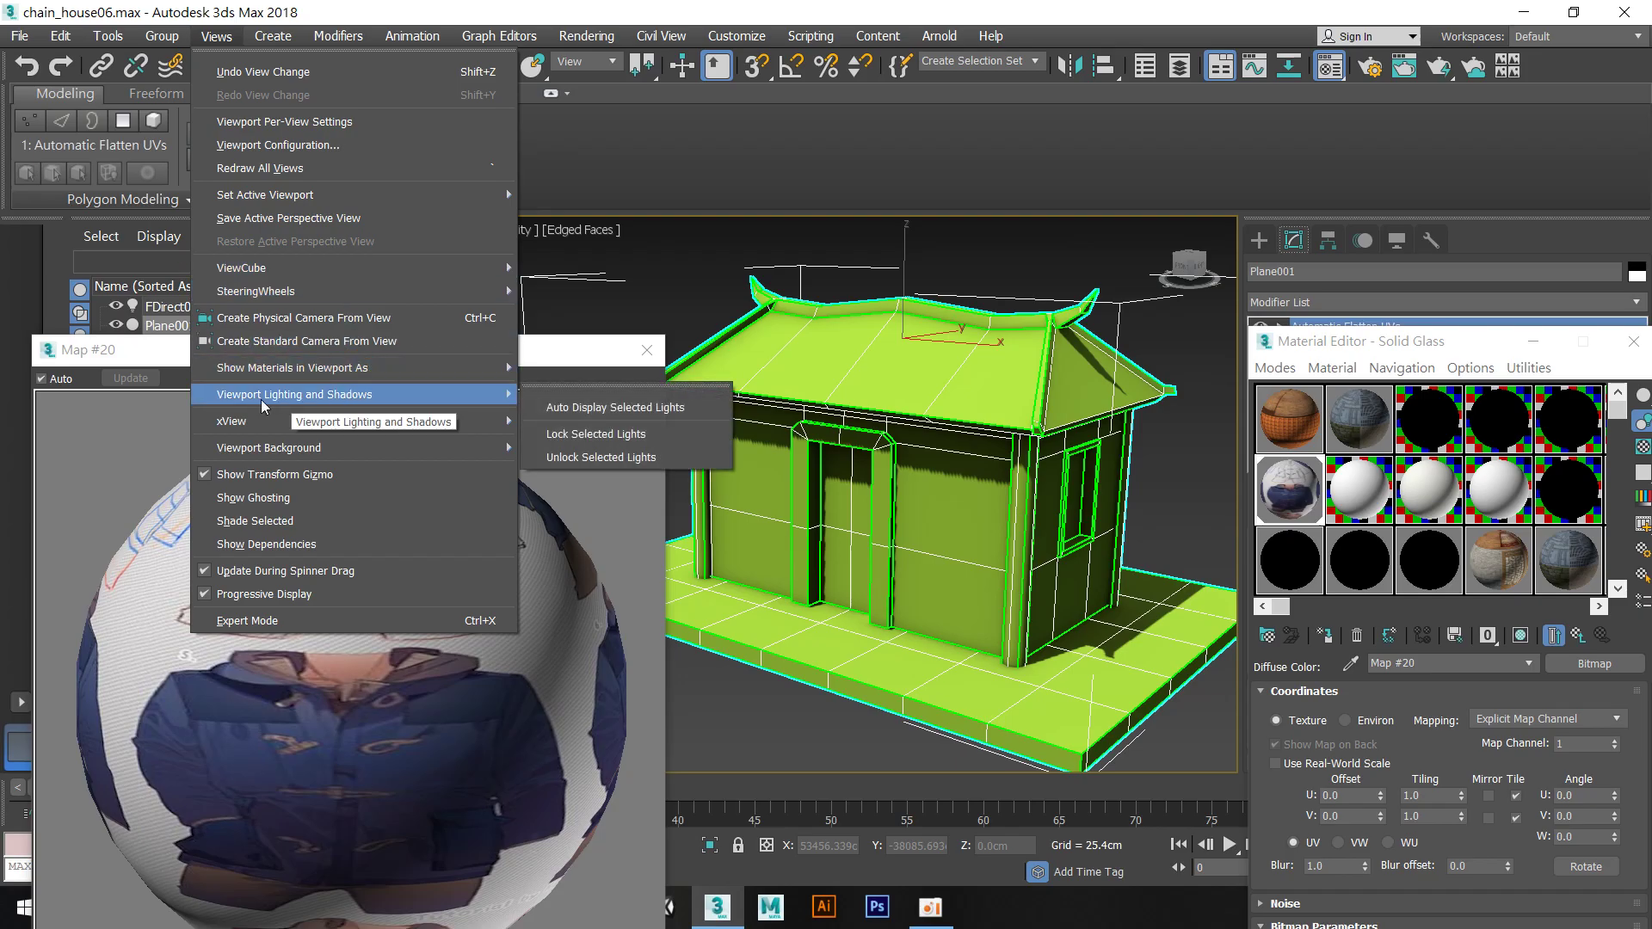
mouse_move(297, 376)
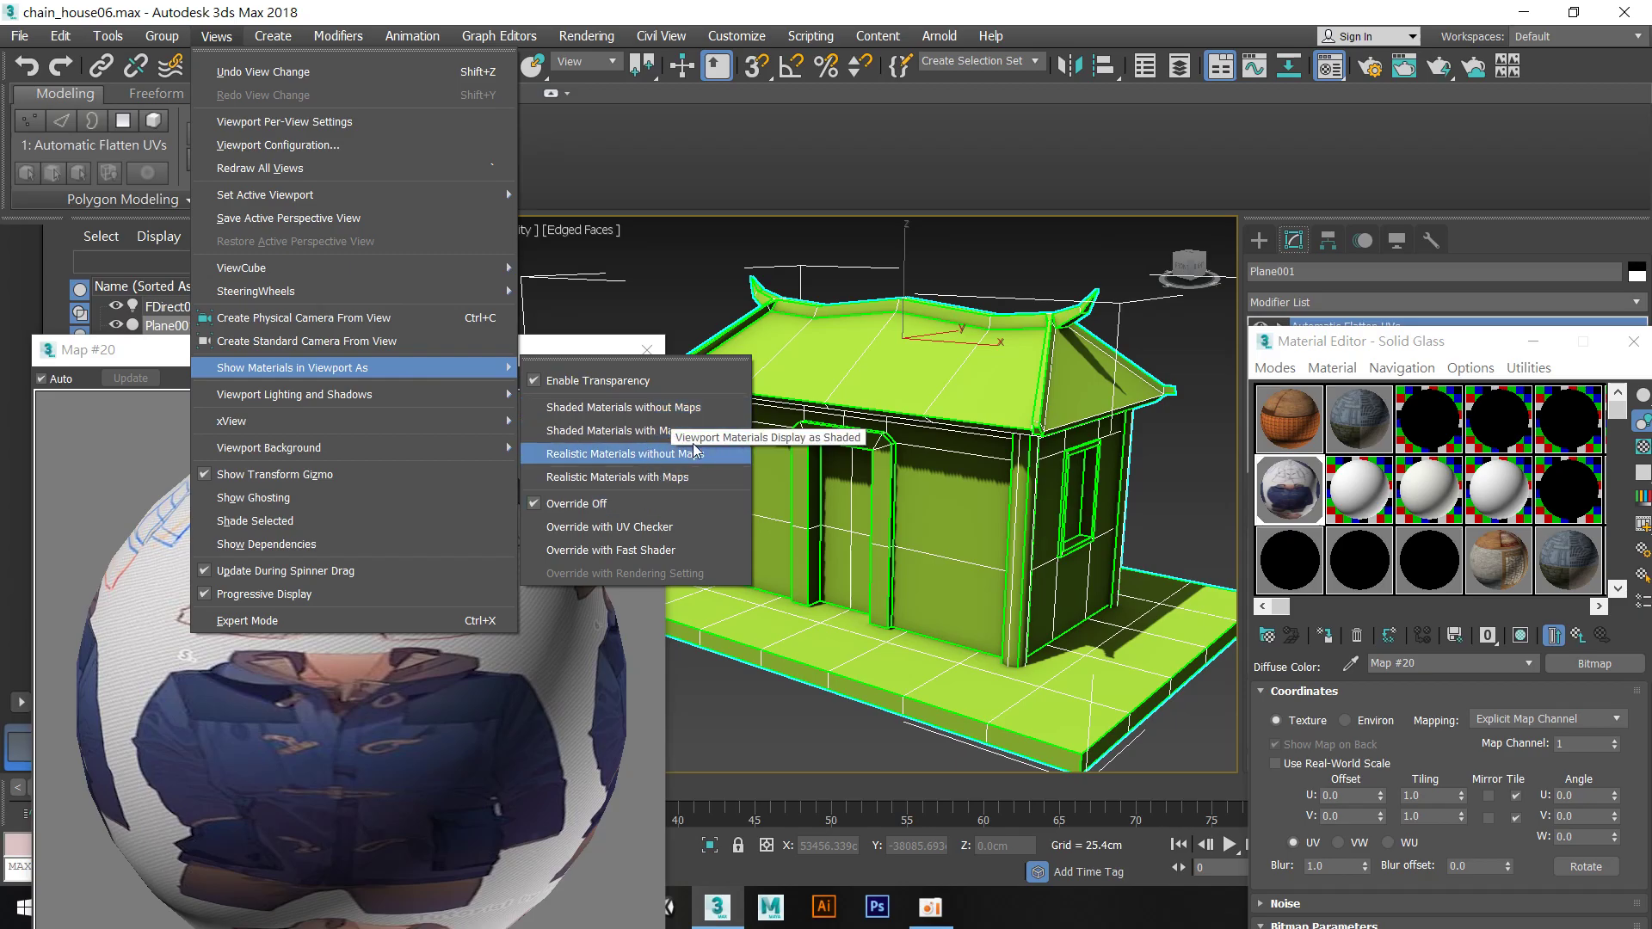
left_click(642, 433)
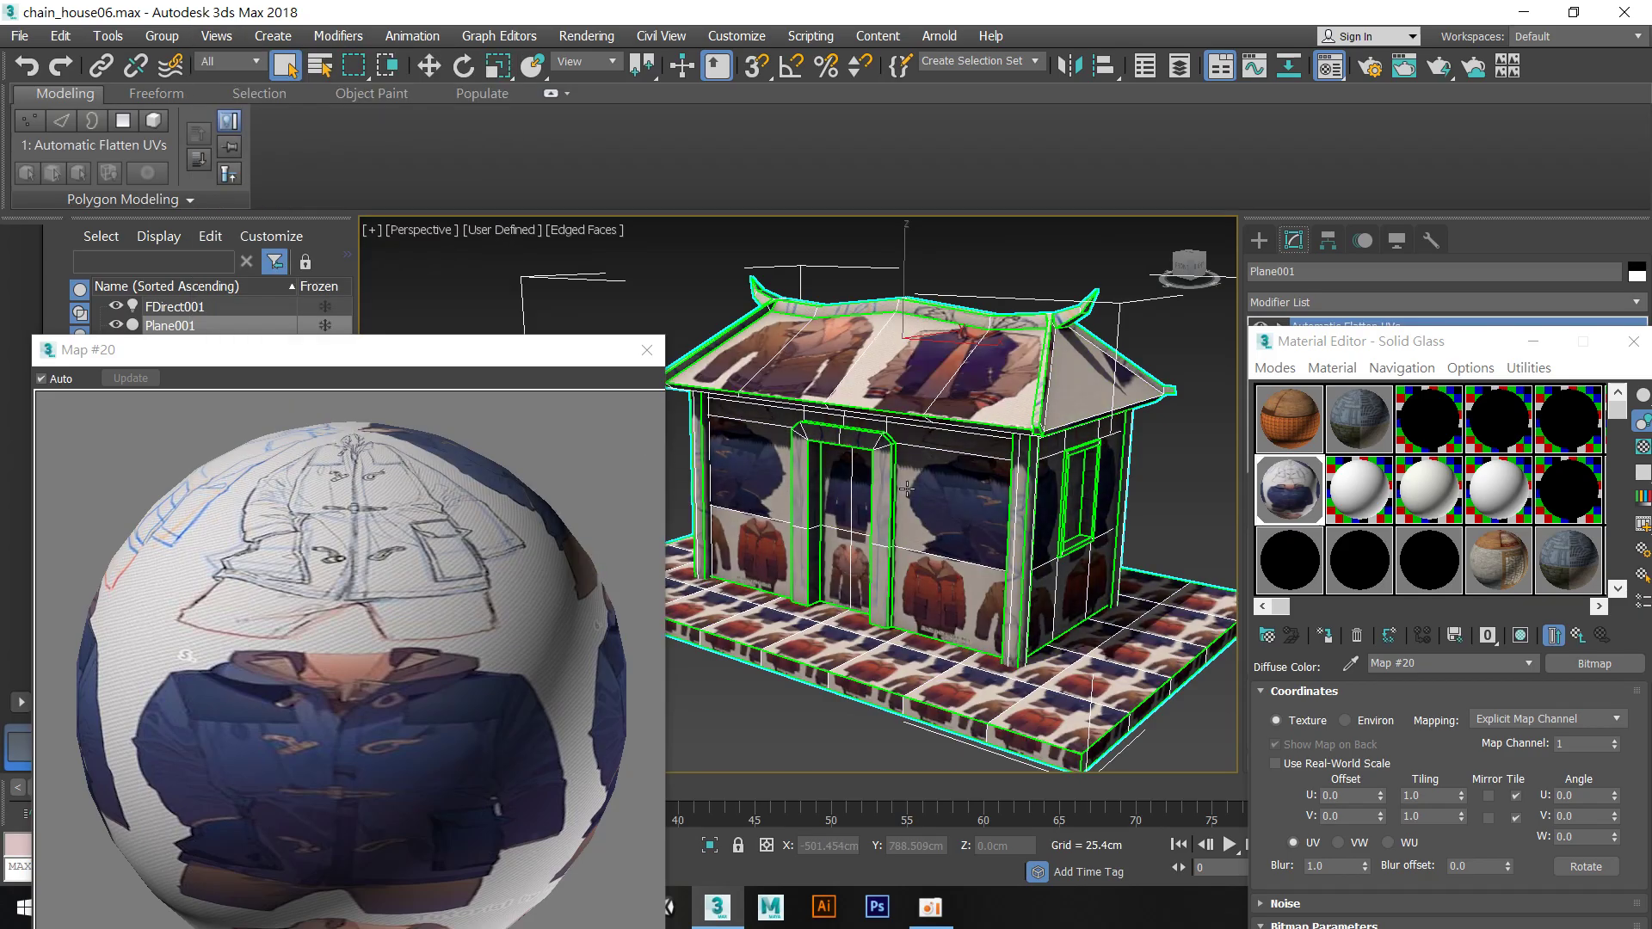
Examine how the coat image is laid out on the house's roof, walls and base compared with the magnified sample sphere
middle_click_drag(907, 488, 882, 480)
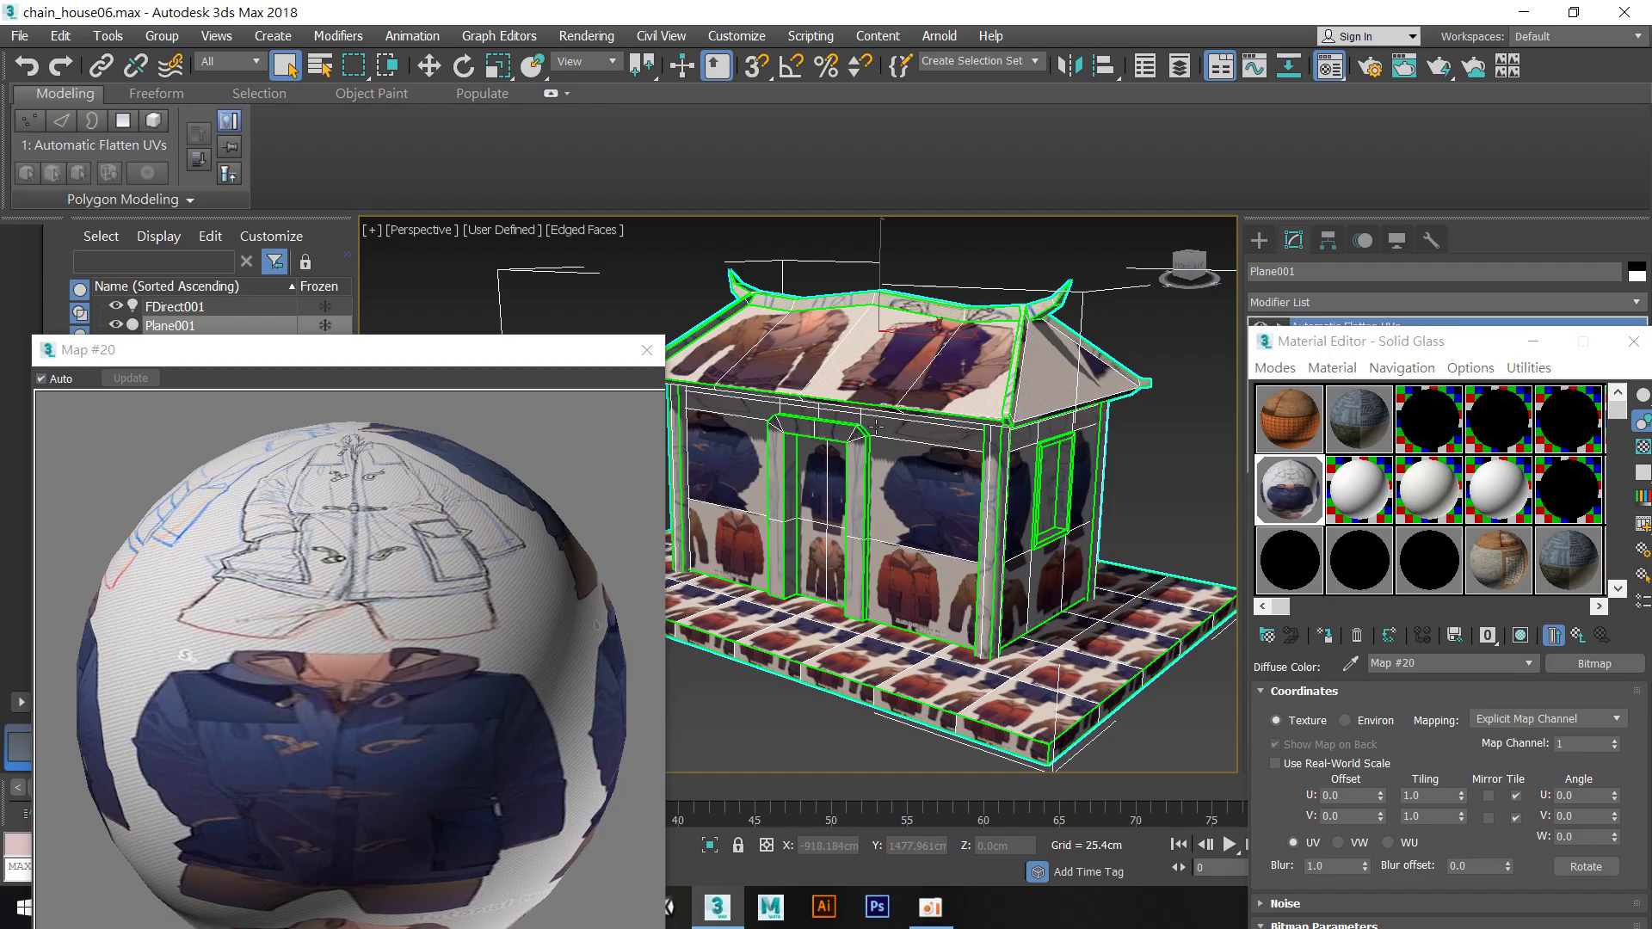
left_click_drag(514, 355, 373, 157)
middle_click_drag(962, 467, 908, 437)
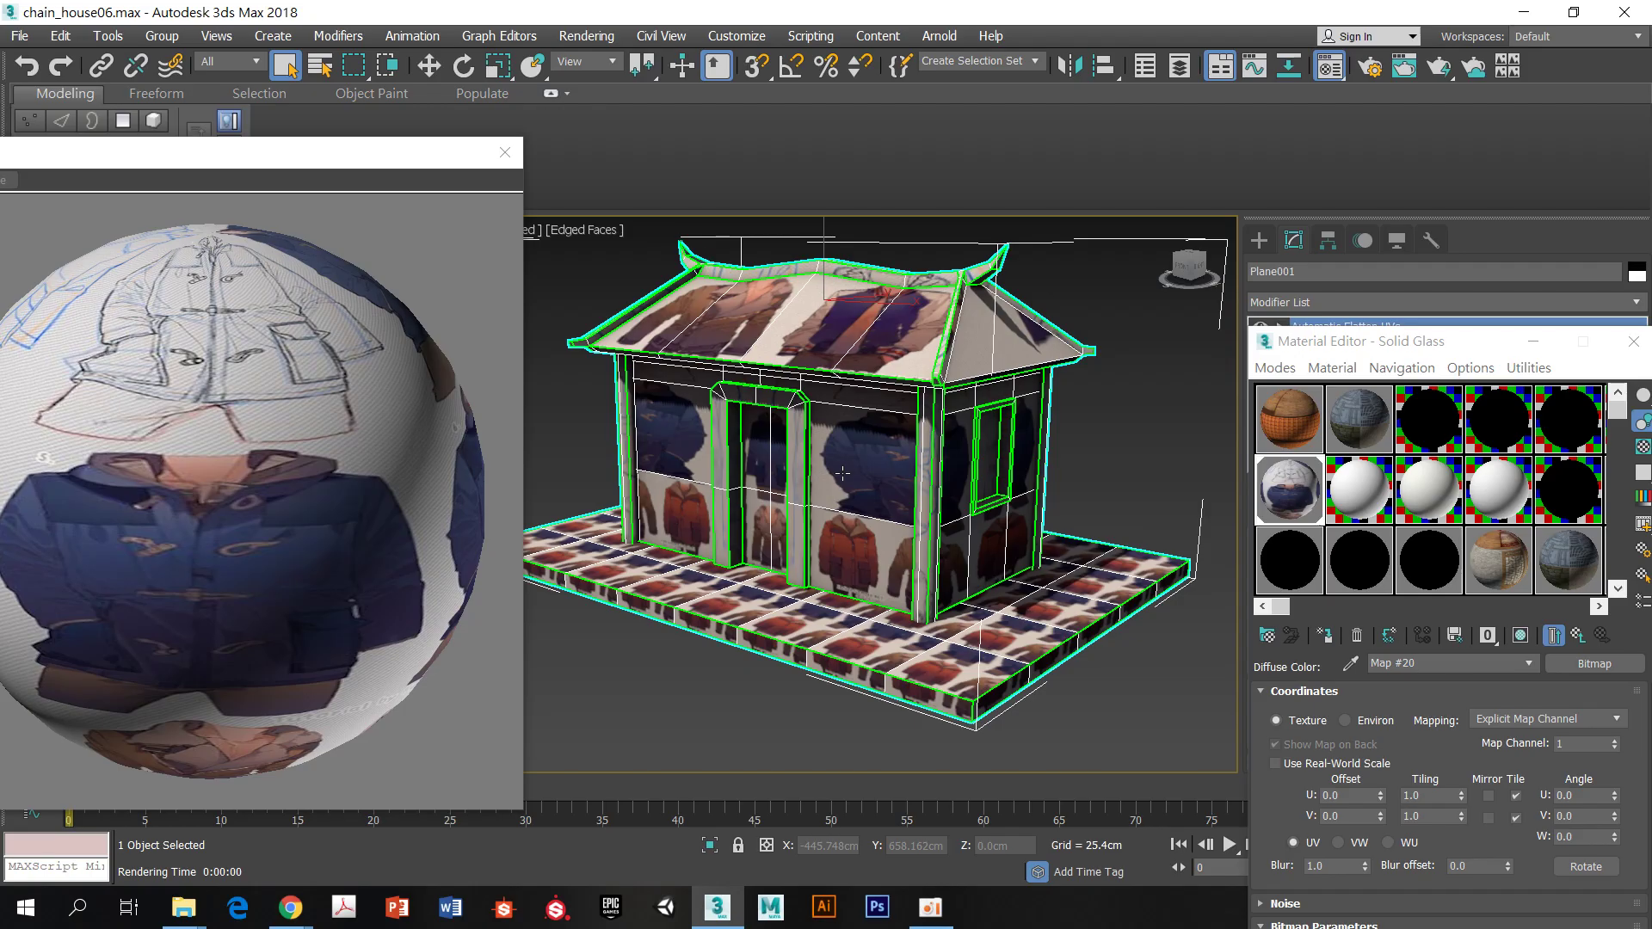
middle_click_drag(847, 406, 850, 409)
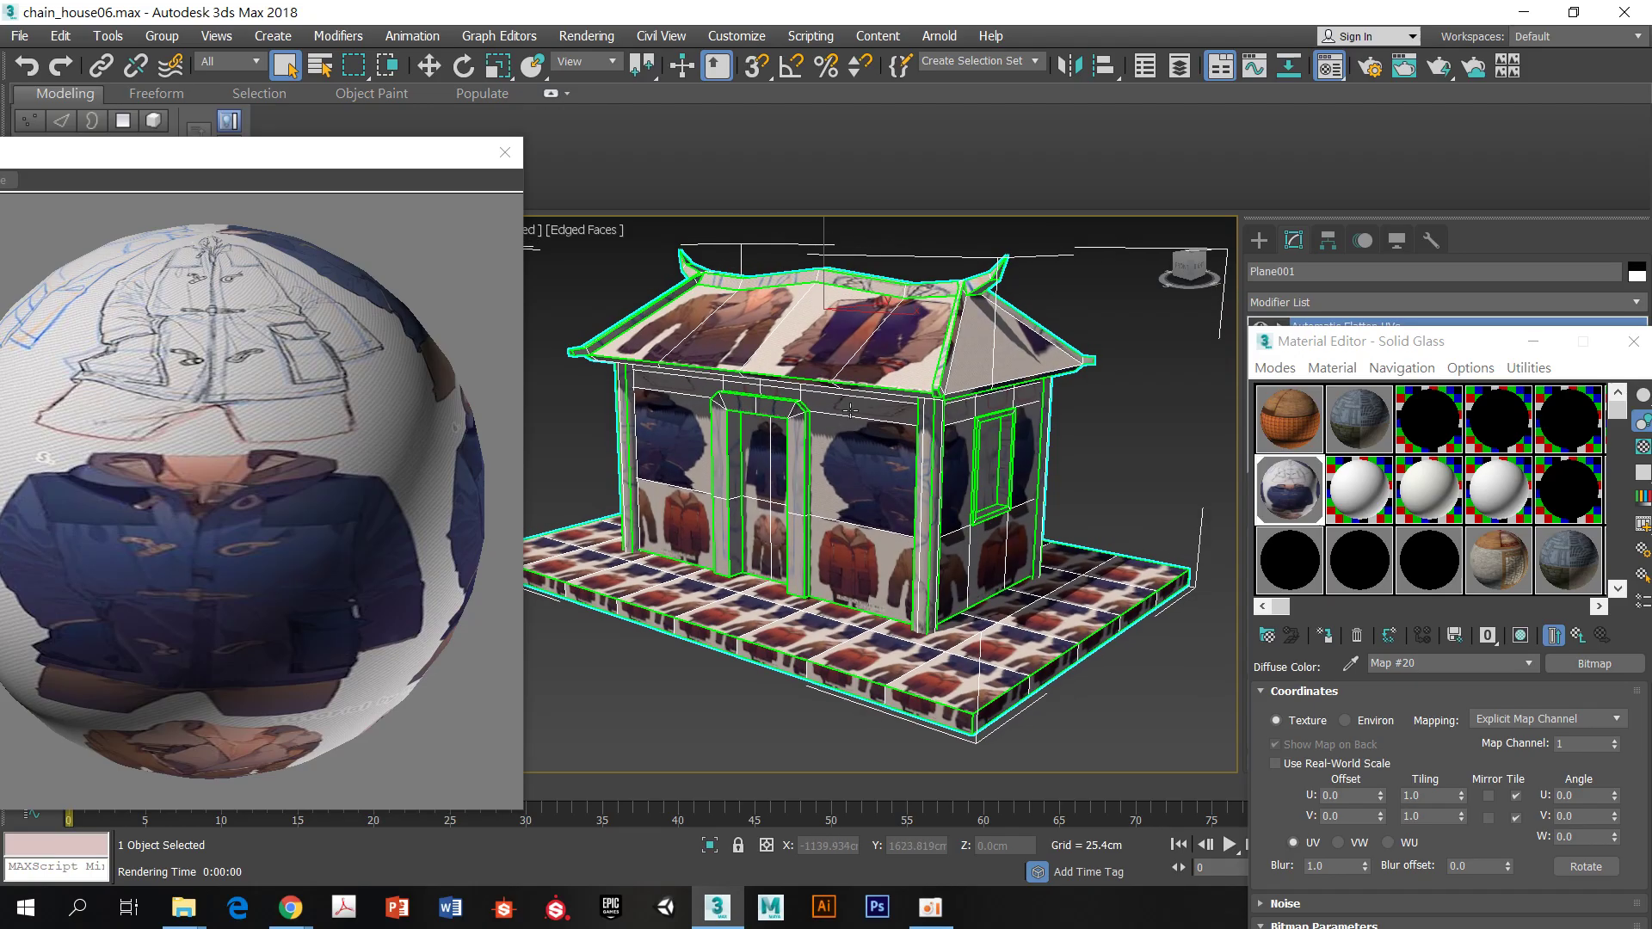
left_click_drag(278, 154, 403, 126)
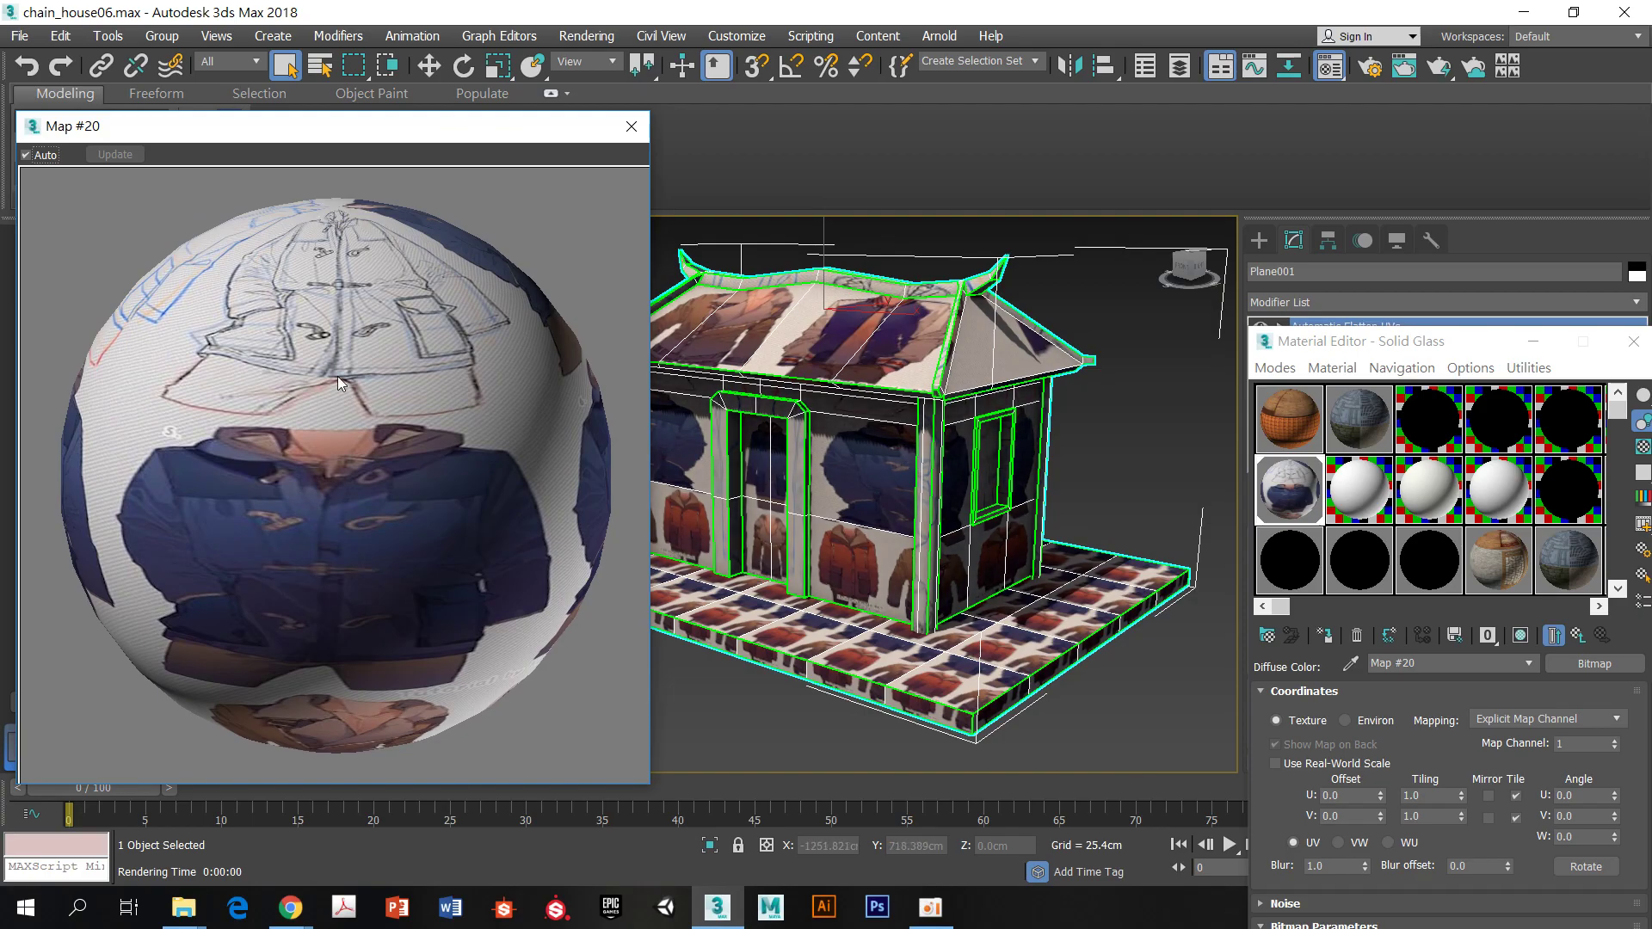
mouse_move(889, 462)
middle_mouse_down("alt")
mouse_move(893, 445)
mouse_move(919, 459)
middle_mouse_up("alt")
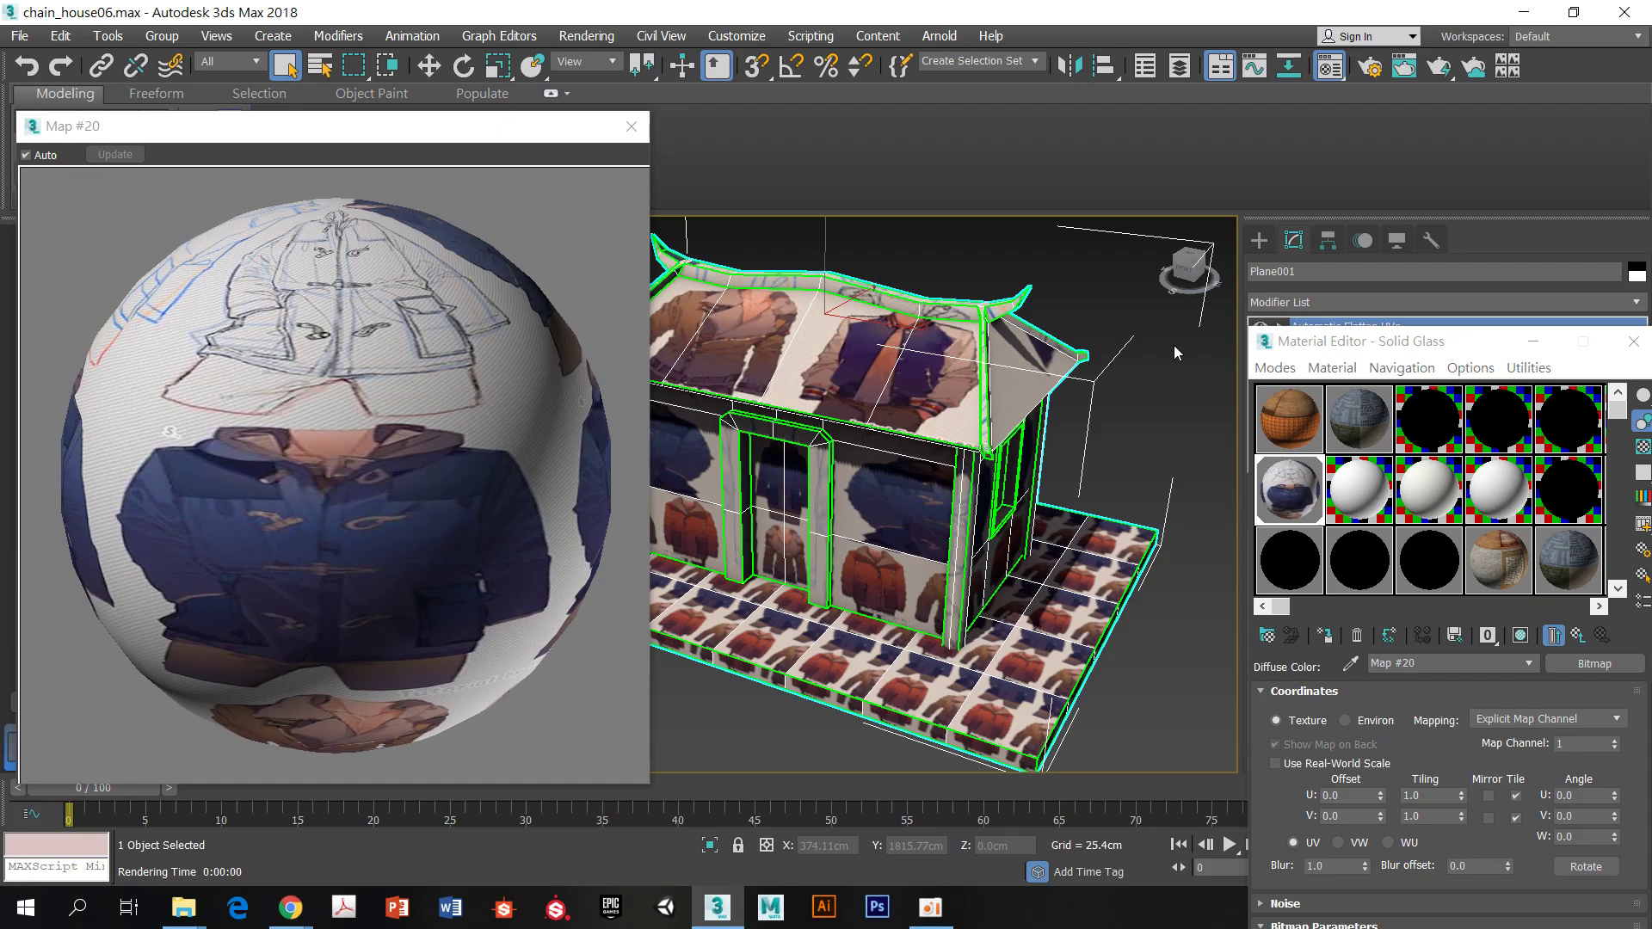
middle_click_drag(1070, 449, 905, 356, "alt")
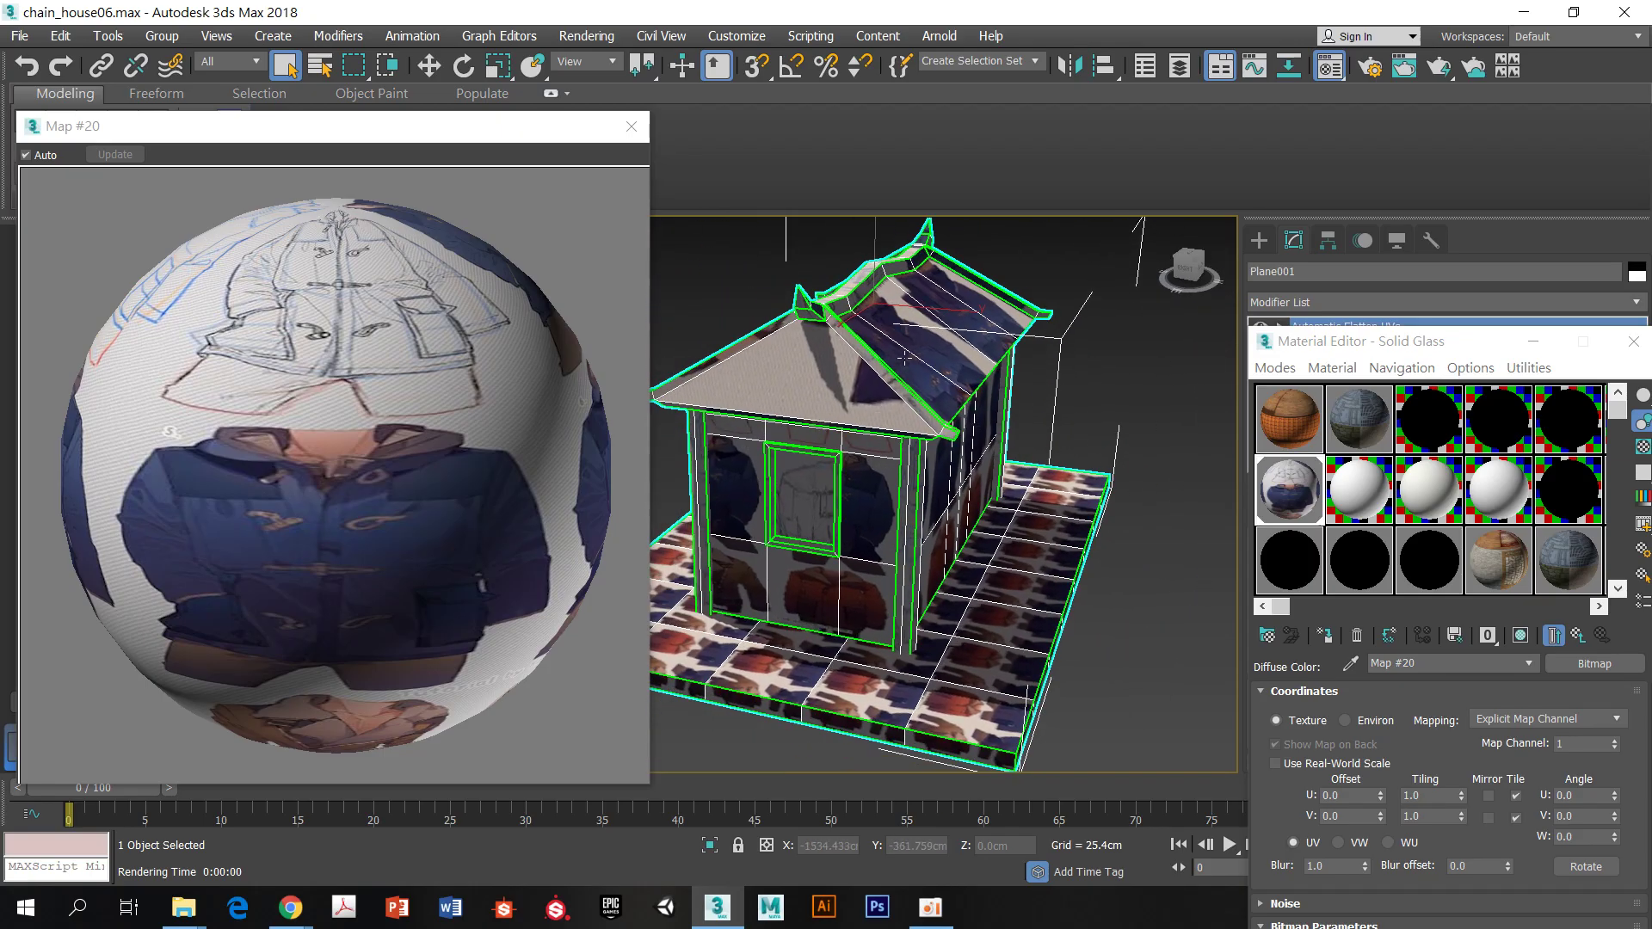
scroll(933, 374, "down", 4)
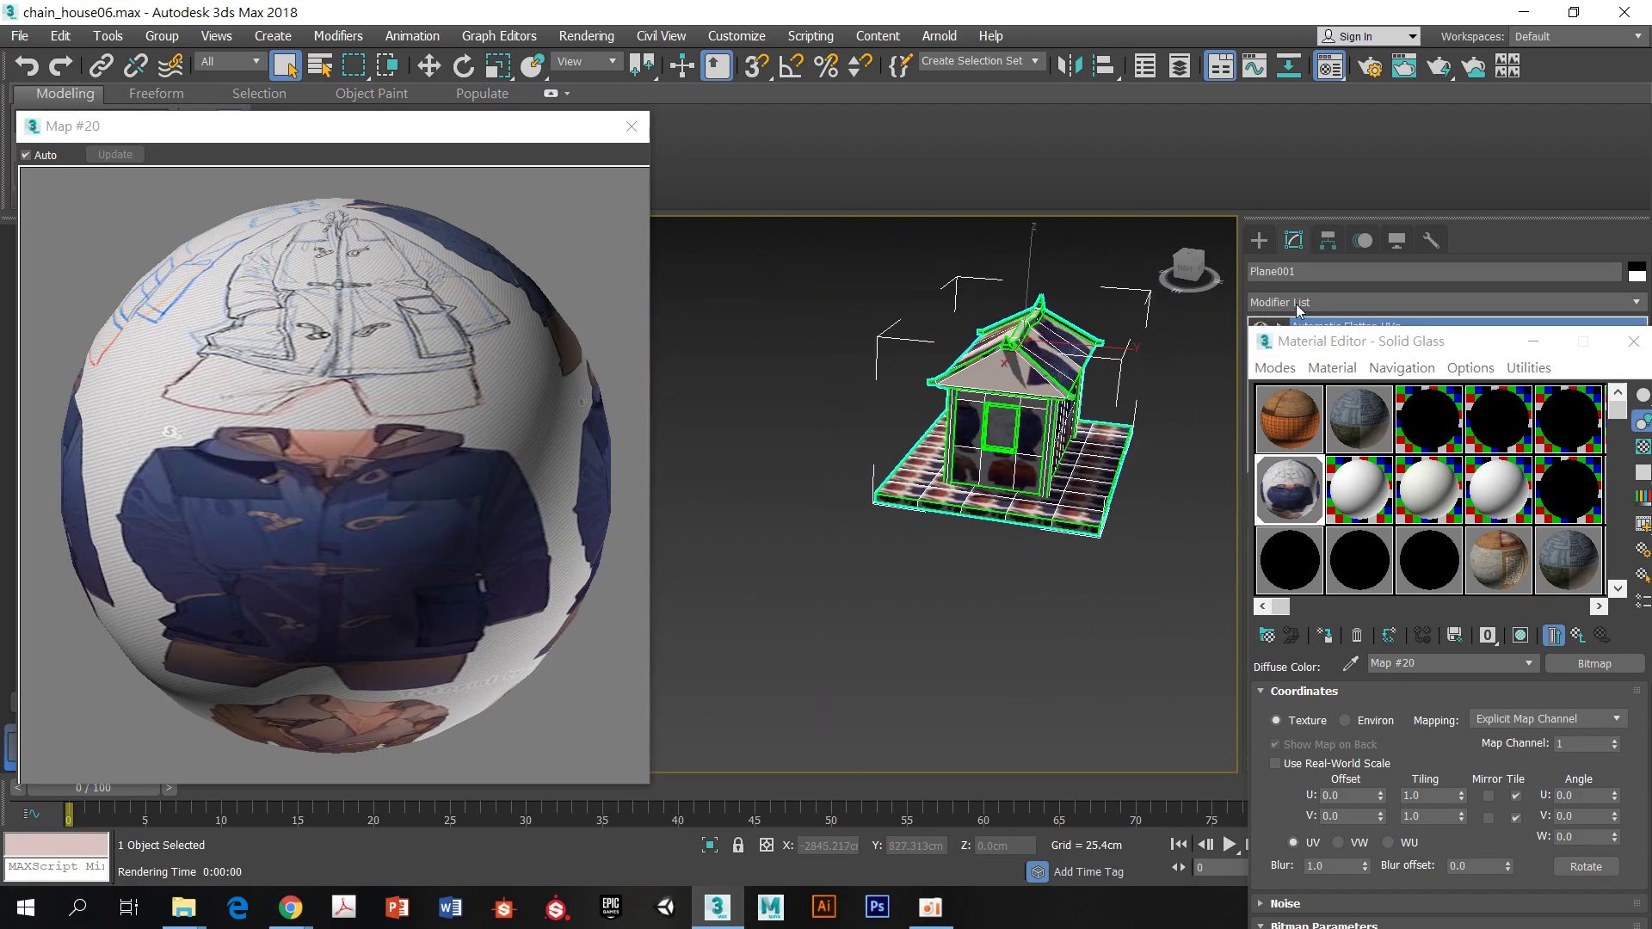
Create a teapot with a radius of about 593 cm beside the house and close the magnified material preview
left_click(1272, 240)
left_click_drag(1247, 330, 1247, 664)
left_click(1408, 457)
left_click_drag(851, 553, 1017, 571)
left_click(632, 126)
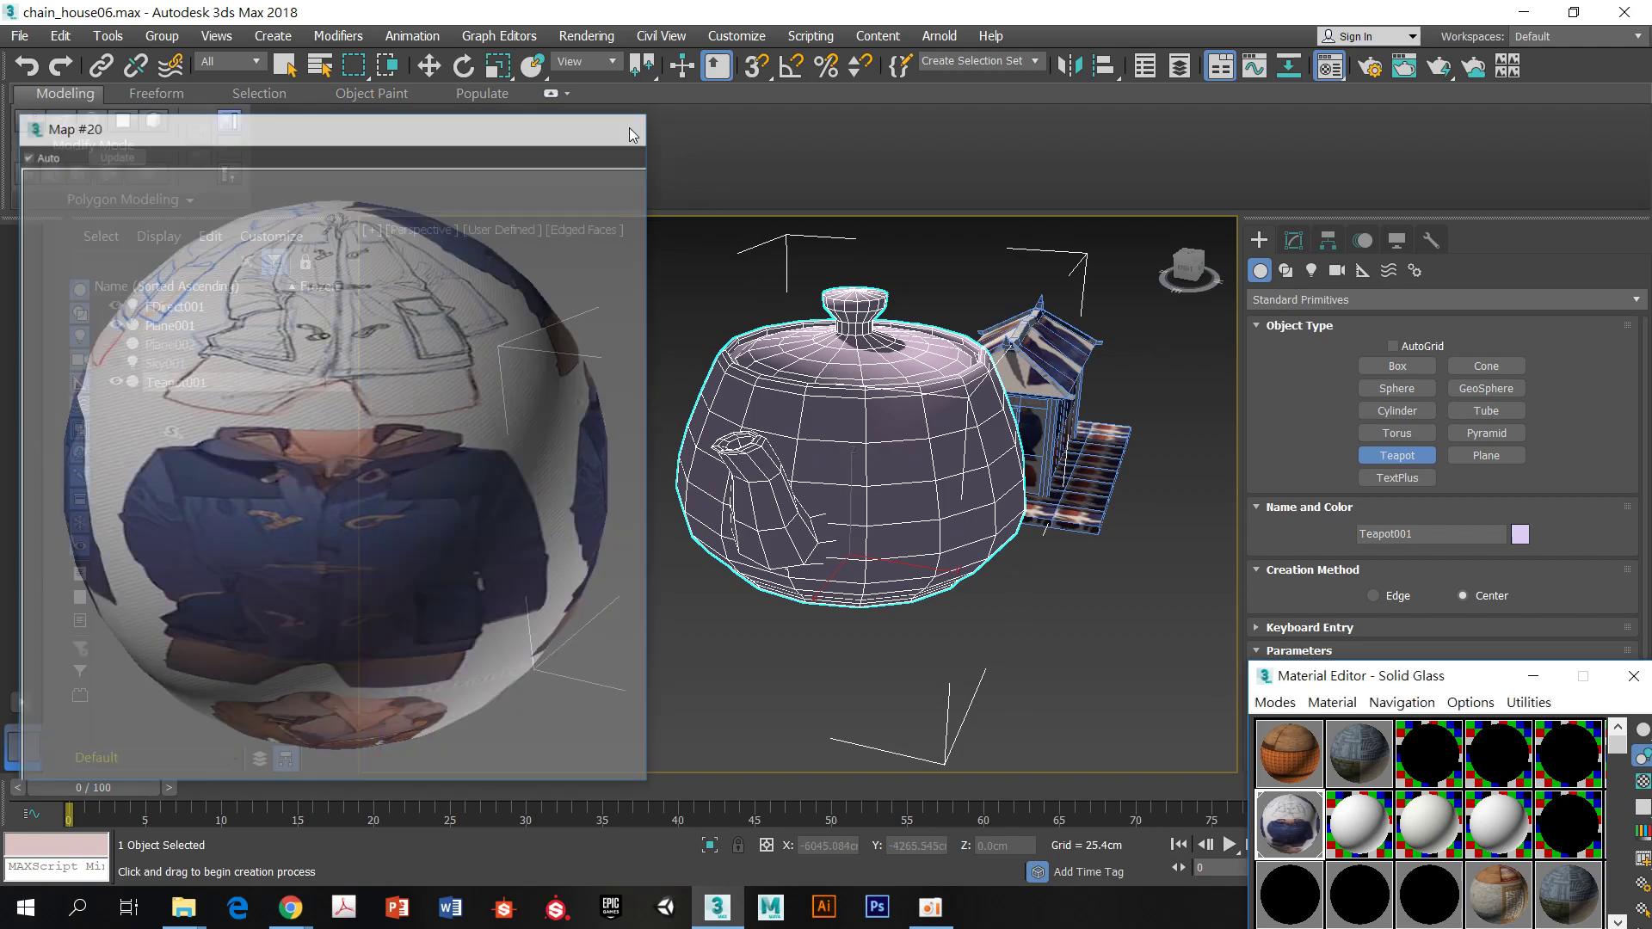
Assign the Solid Glass material to the teapot and inspect the texture around it
left_click_drag(1334, 677, 1348, 315)
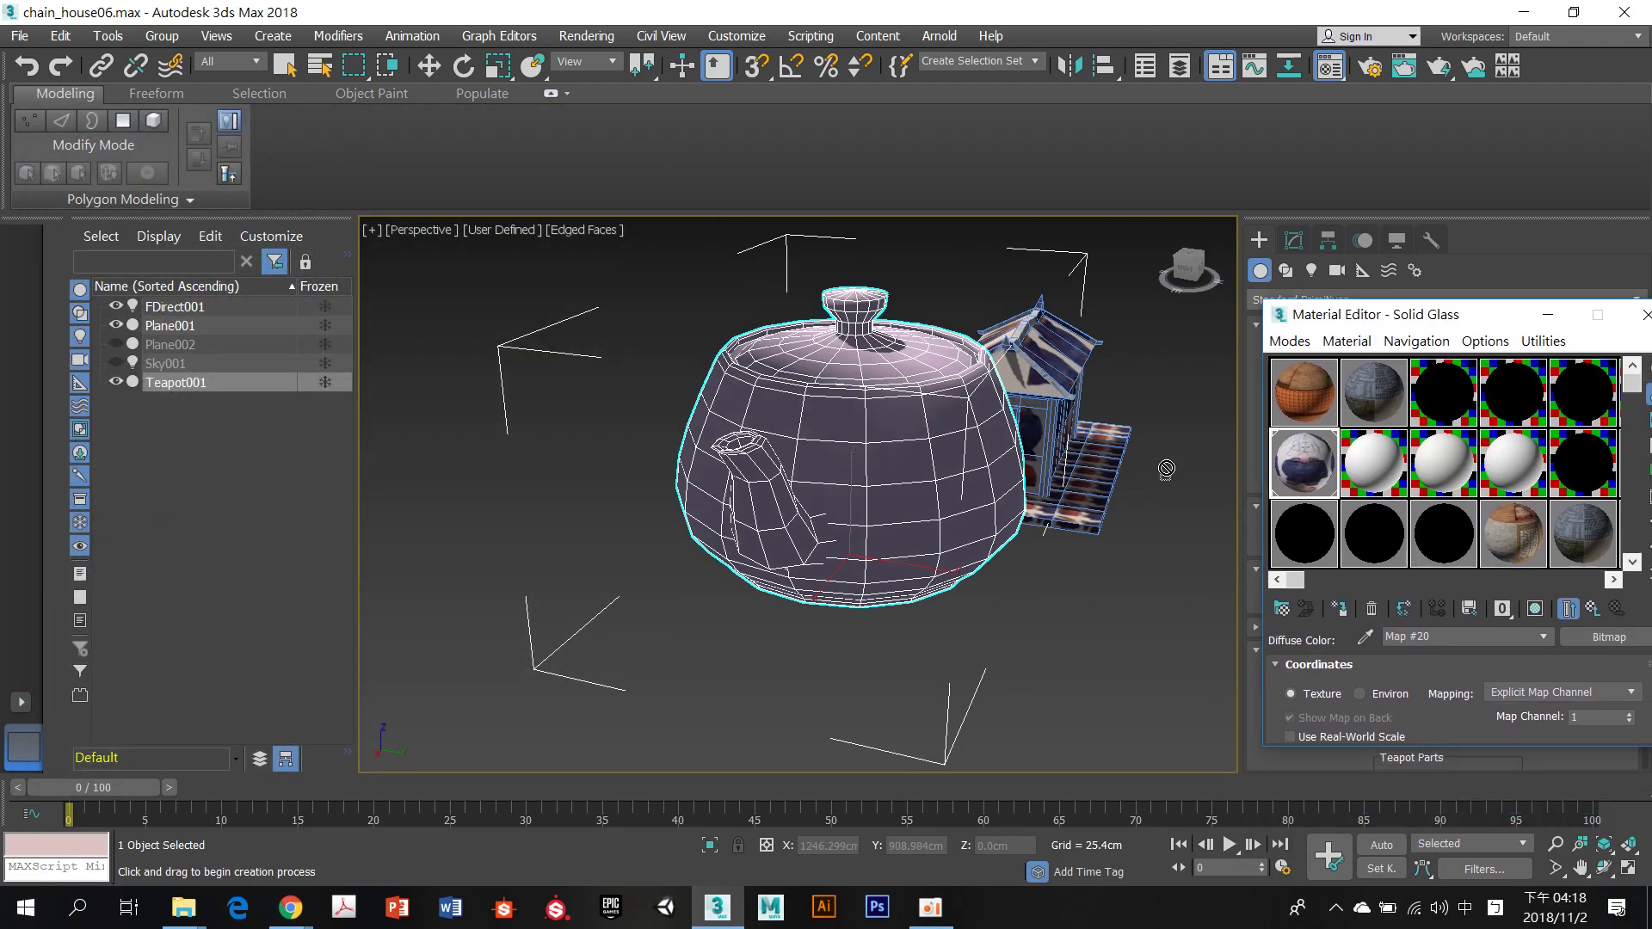
left_click_drag(1305, 464, 904, 434)
middle_click_drag(923, 422, 610, 438, "alt")
middle_click_drag(551, 415, 1046, 357, "alt")
Create a thick torus in front of the teapot and assign the Solid Glass material to it
left_click_drag(1338, 318, 1427, 552)
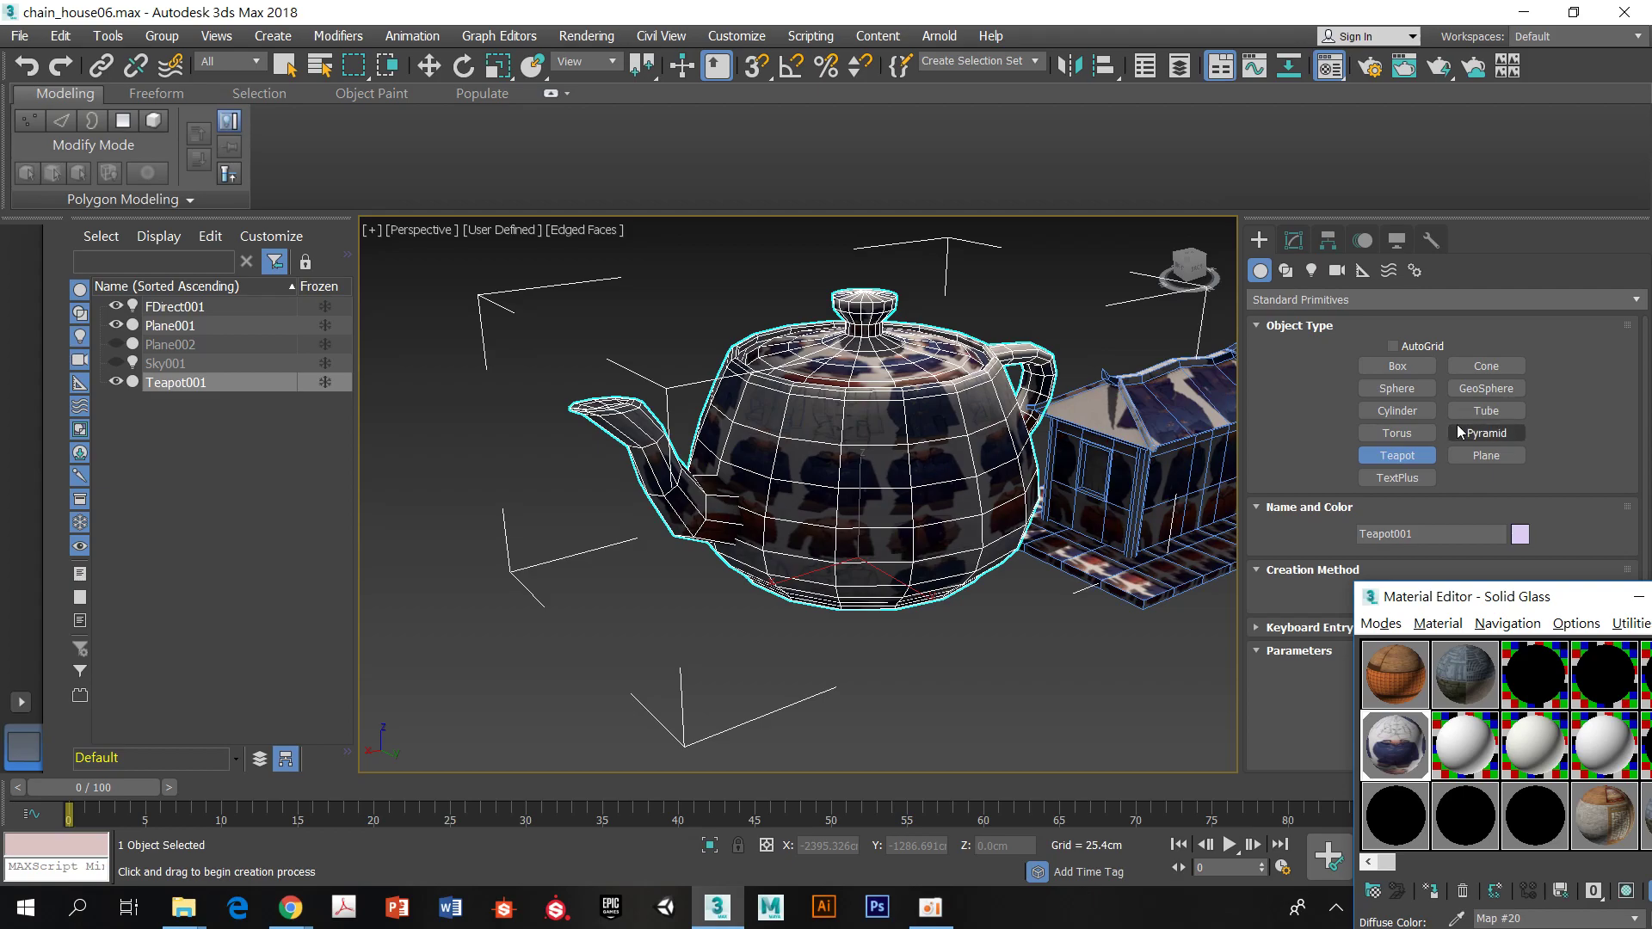
left_click(1397, 432)
left_click_drag(1000, 611, 1087, 665)
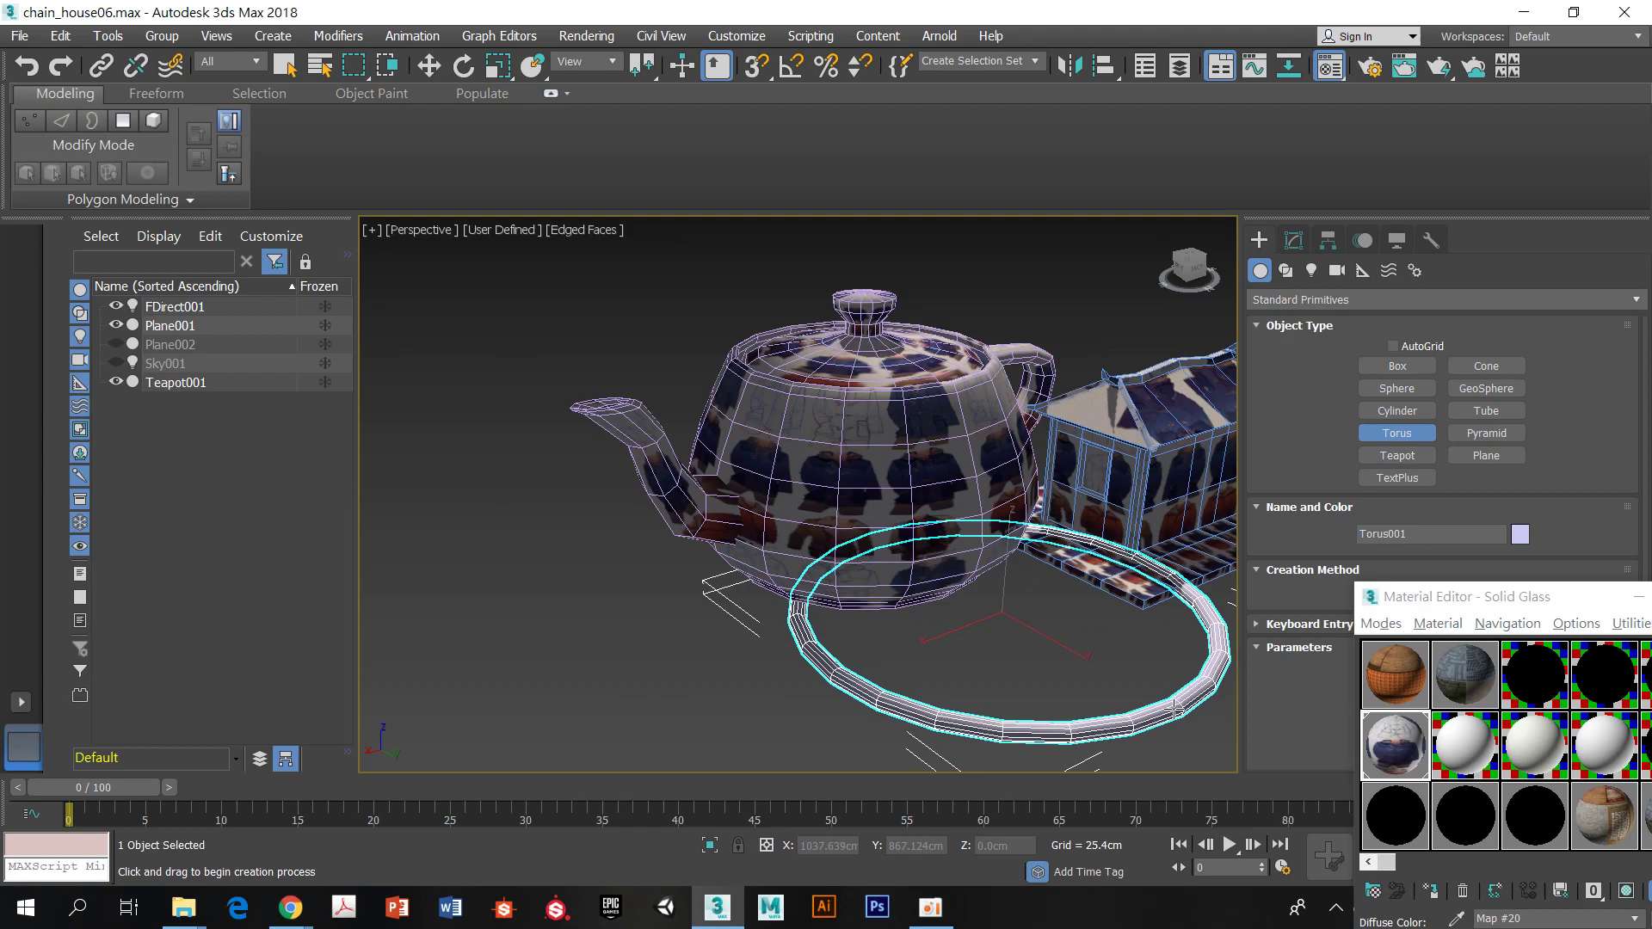
left_click(1069, 637)
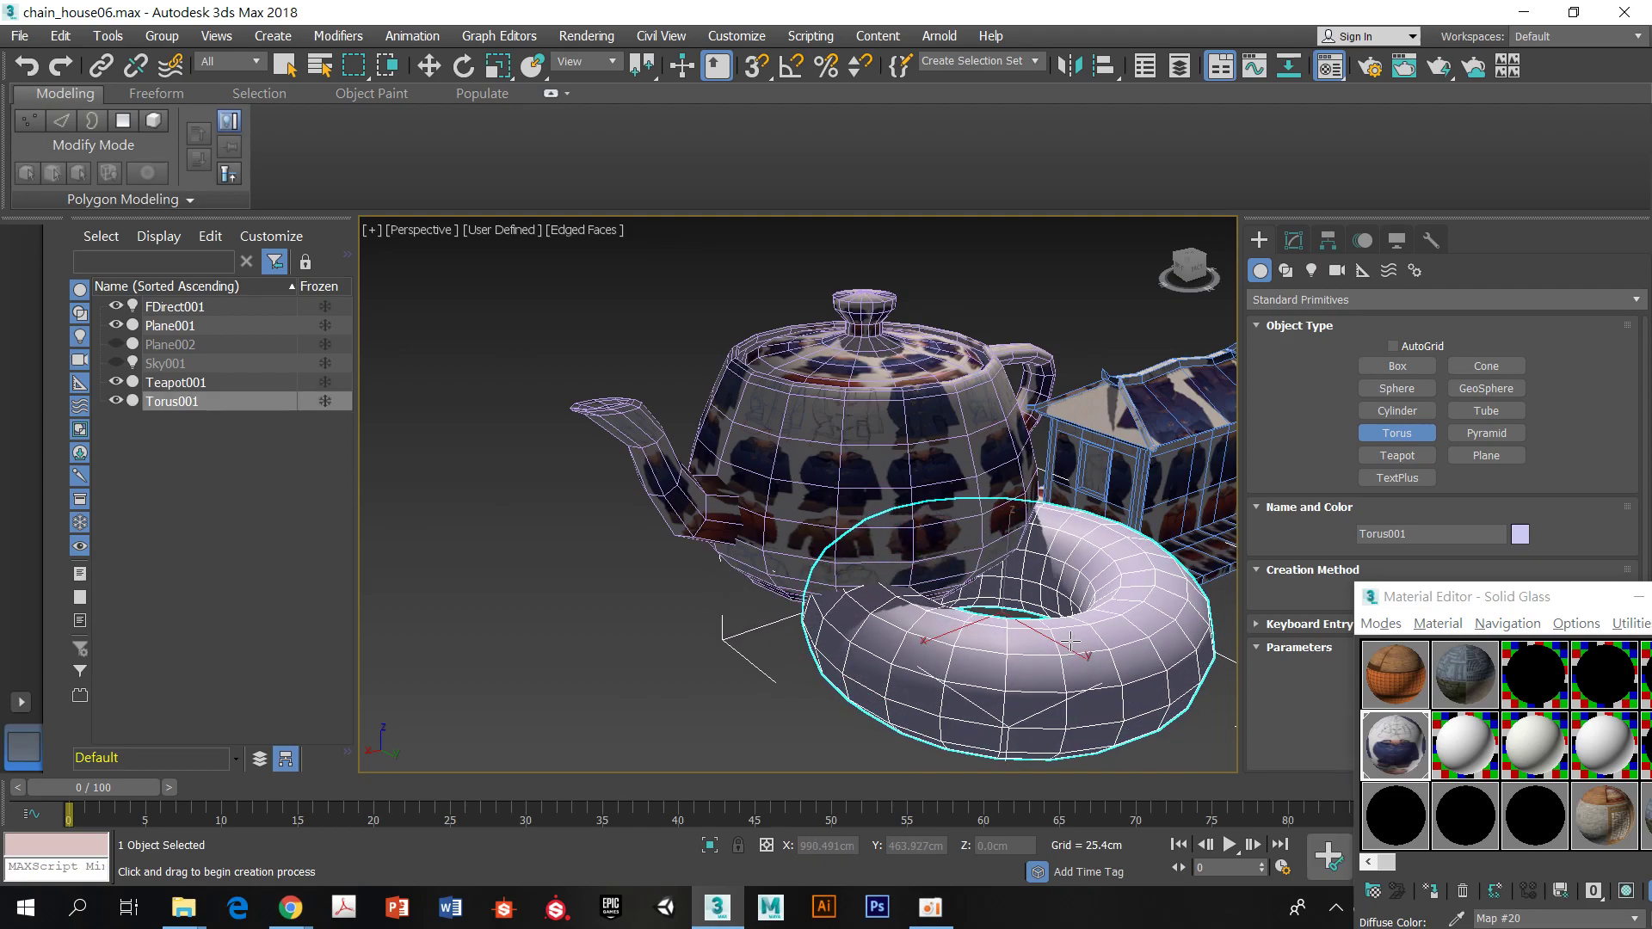
left_click_drag(1395, 745, 1085, 665)
middle_click_drag(1086, 665, 946, 542)
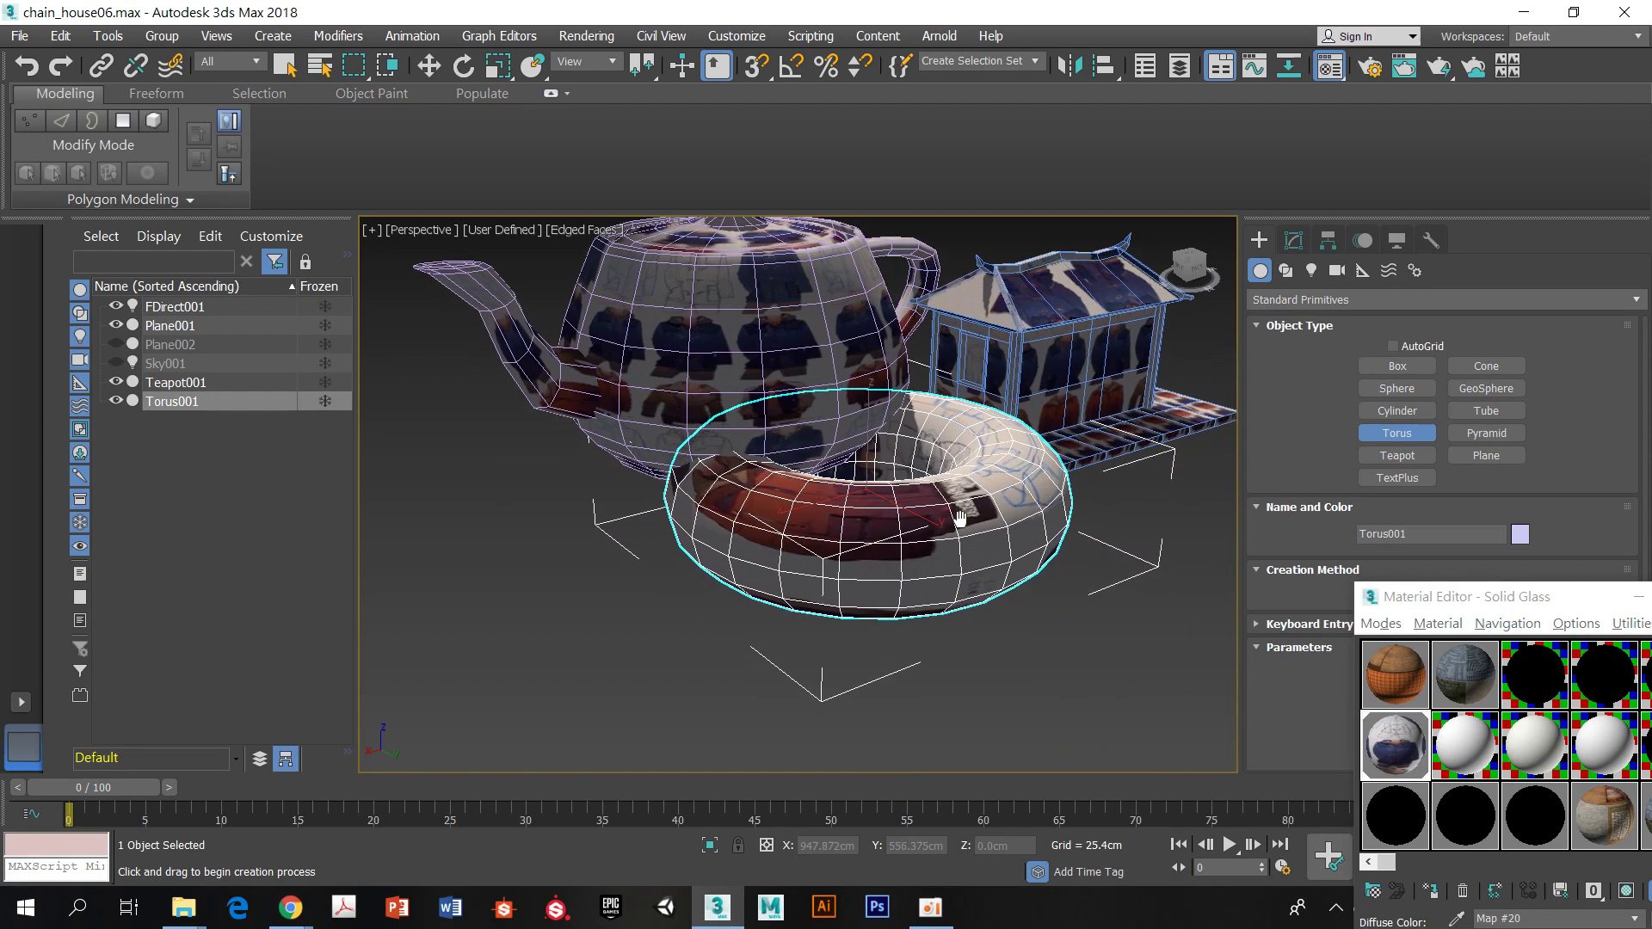
Move the torus away from the teapot to about X 1784 cm, Y 779 cm and inspect its texture
left_click(429, 66)
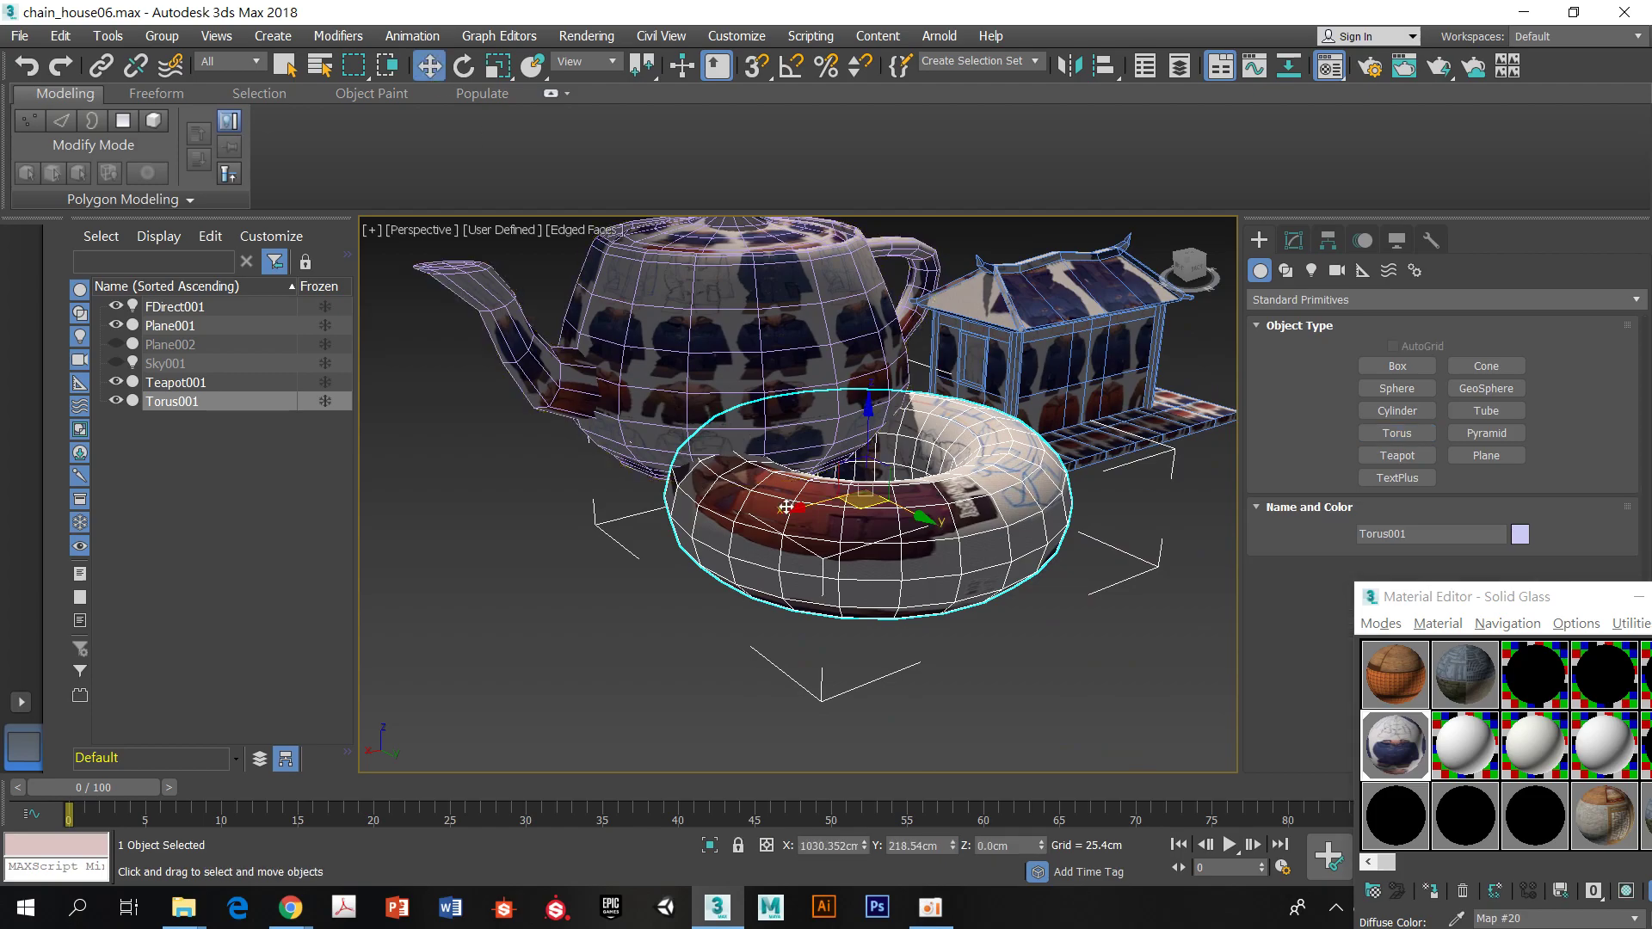
left_click_drag(913, 545, 830, 649)
middle_click_drag(848, 598, 957, 643, "alt")
scroll(989, 568, "down", 5)
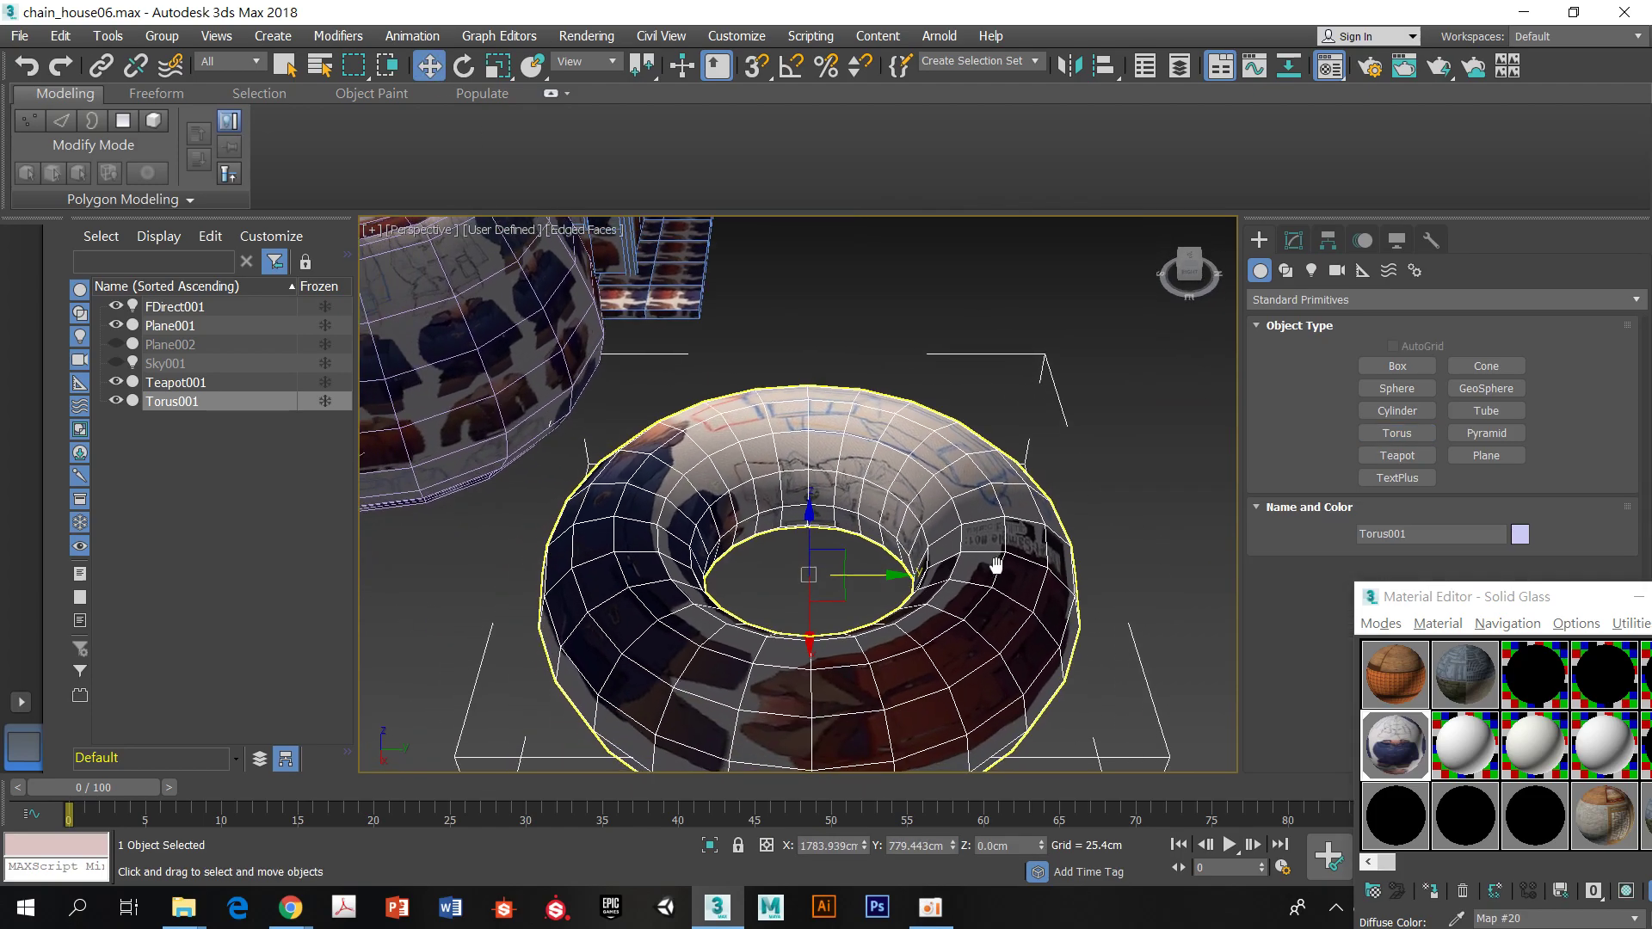
scroll(994, 579, "up", 2)
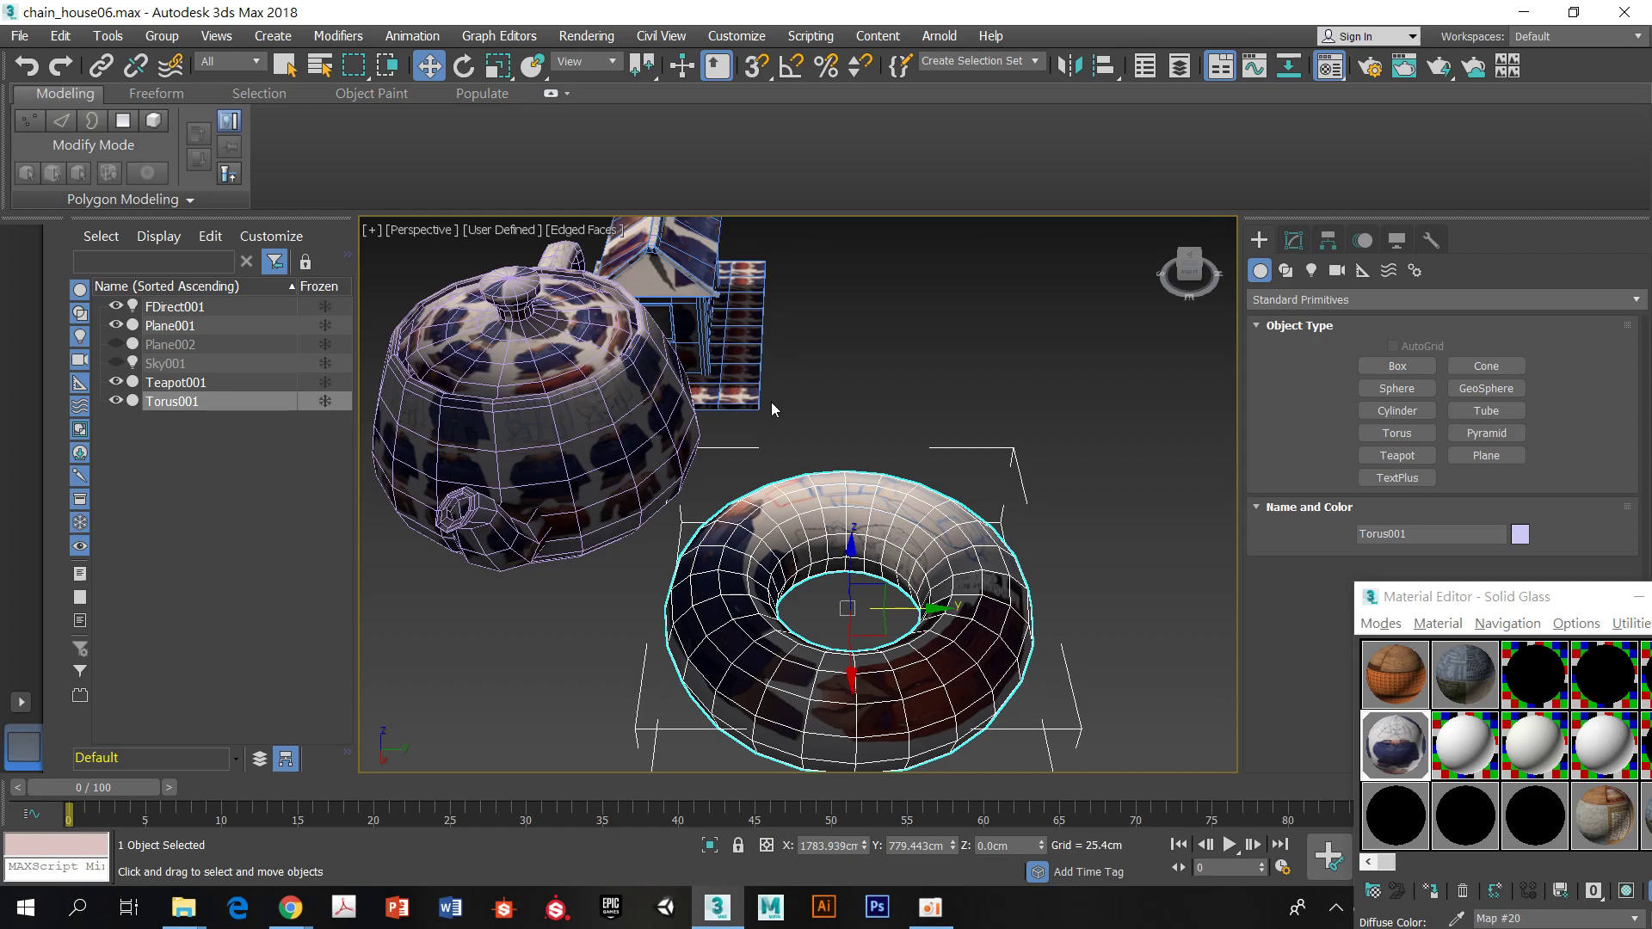
Set the perspective viewport's display quality to Standard and view the three textured objects together
middle_click_drag(780, 425, 619, 379, "alt")
left_click(501, 230)
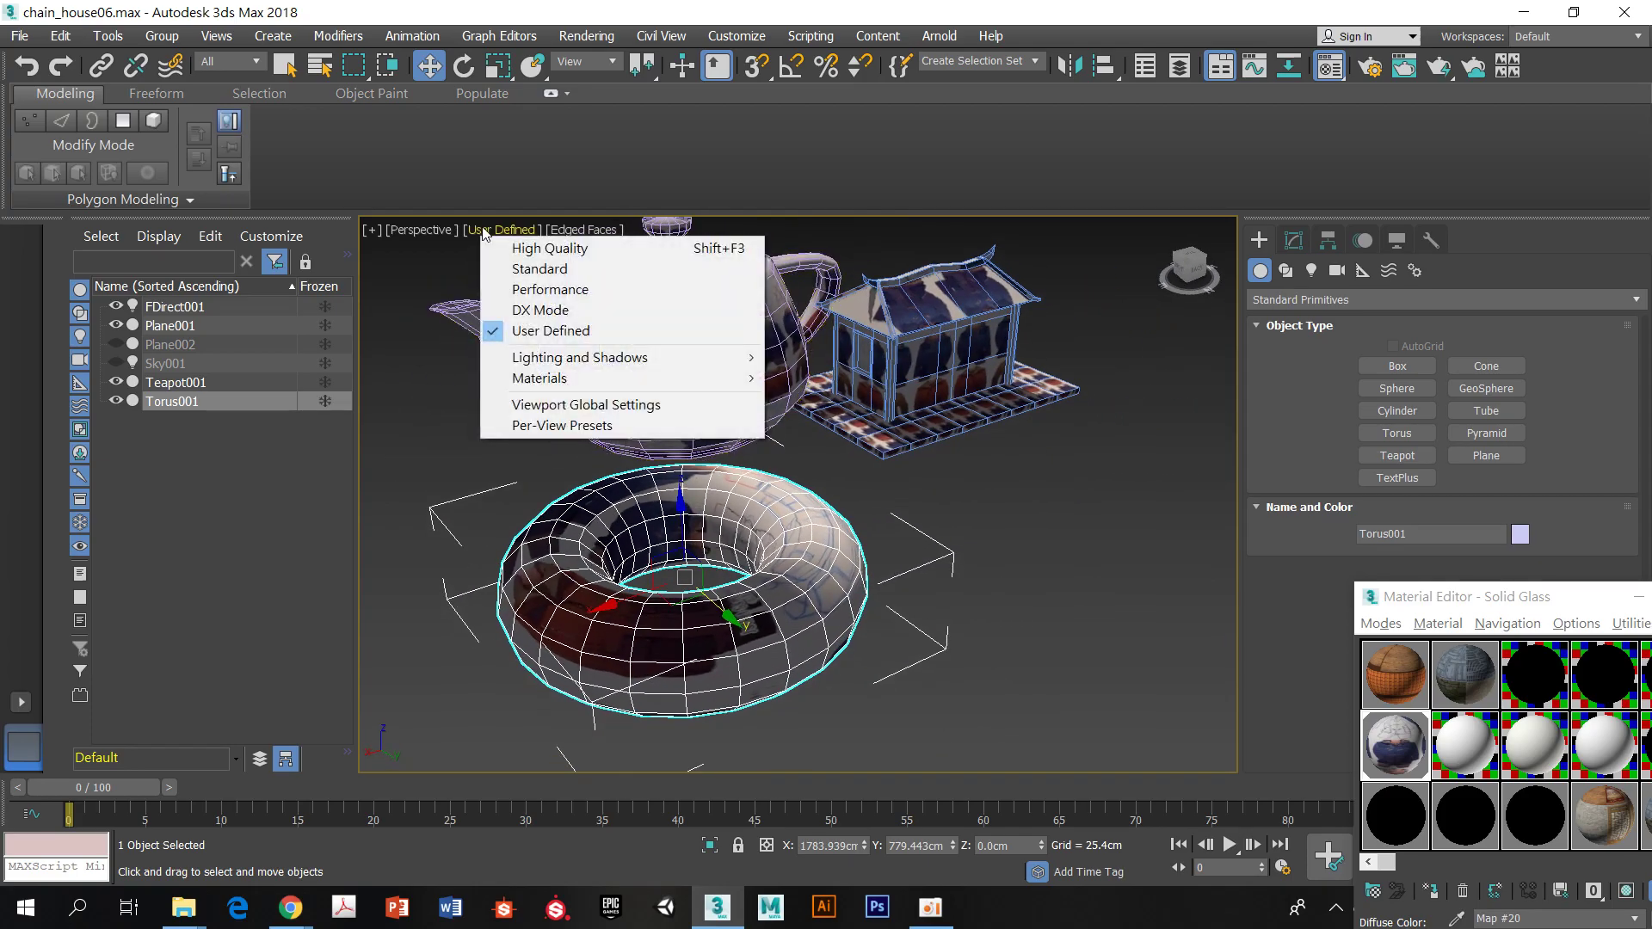
left_click(542, 270)
middle_click_drag(792, 459, 679, 468, "alt")
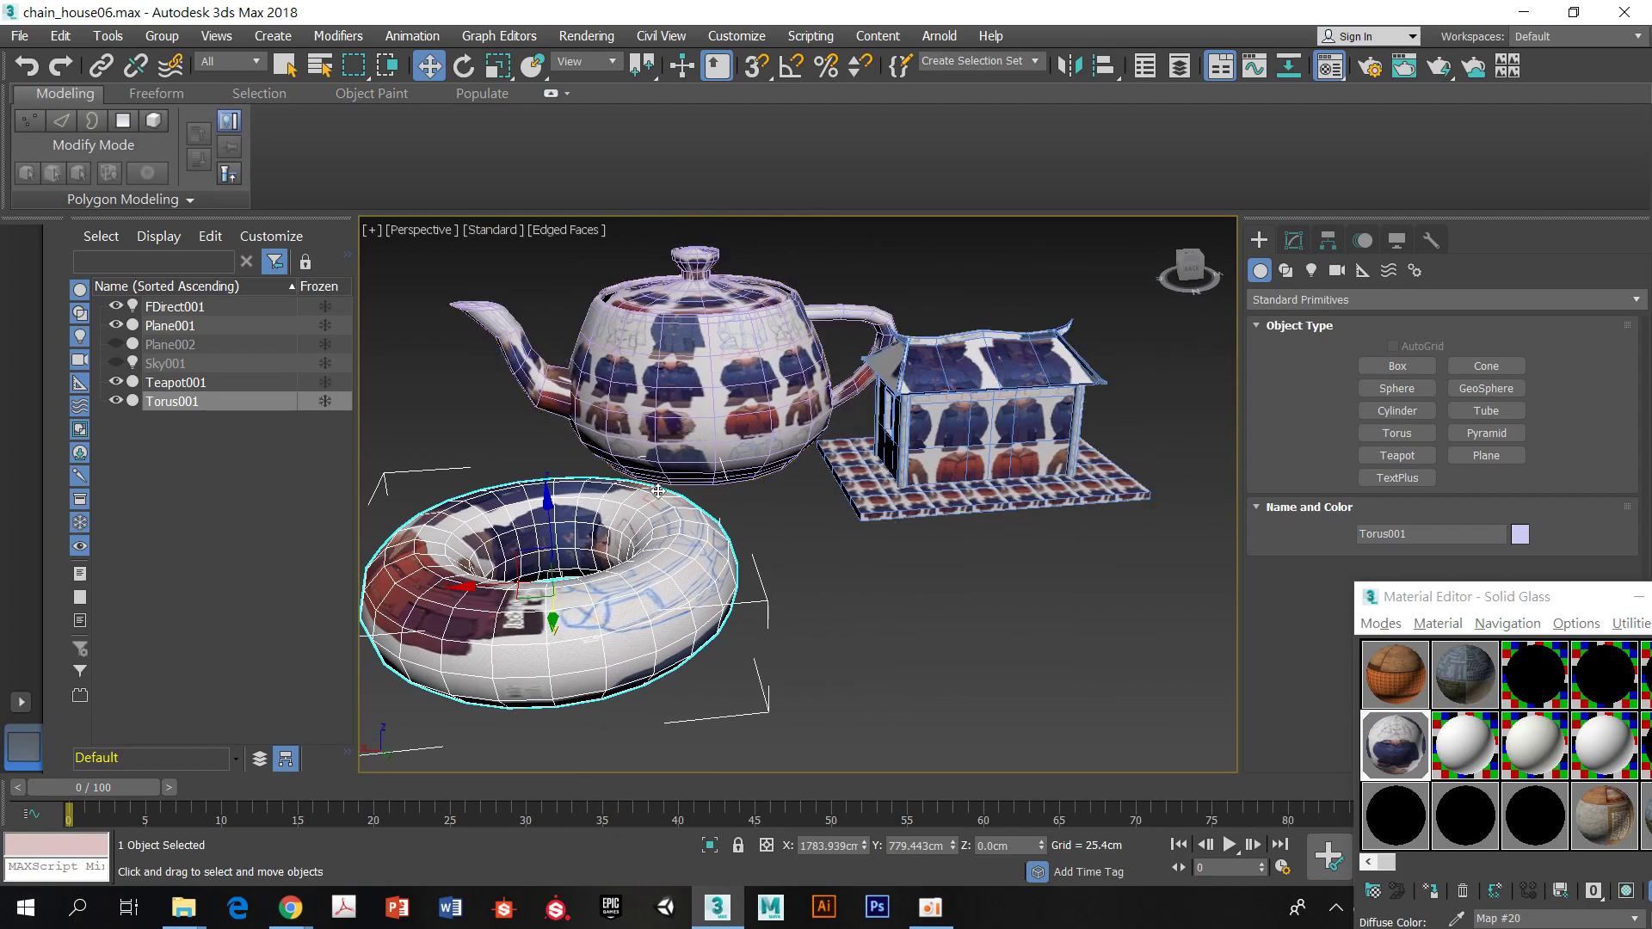
Select the teapot and the house in turn to compare their modifier stacks
left_click(917, 631)
left_click(686, 364)
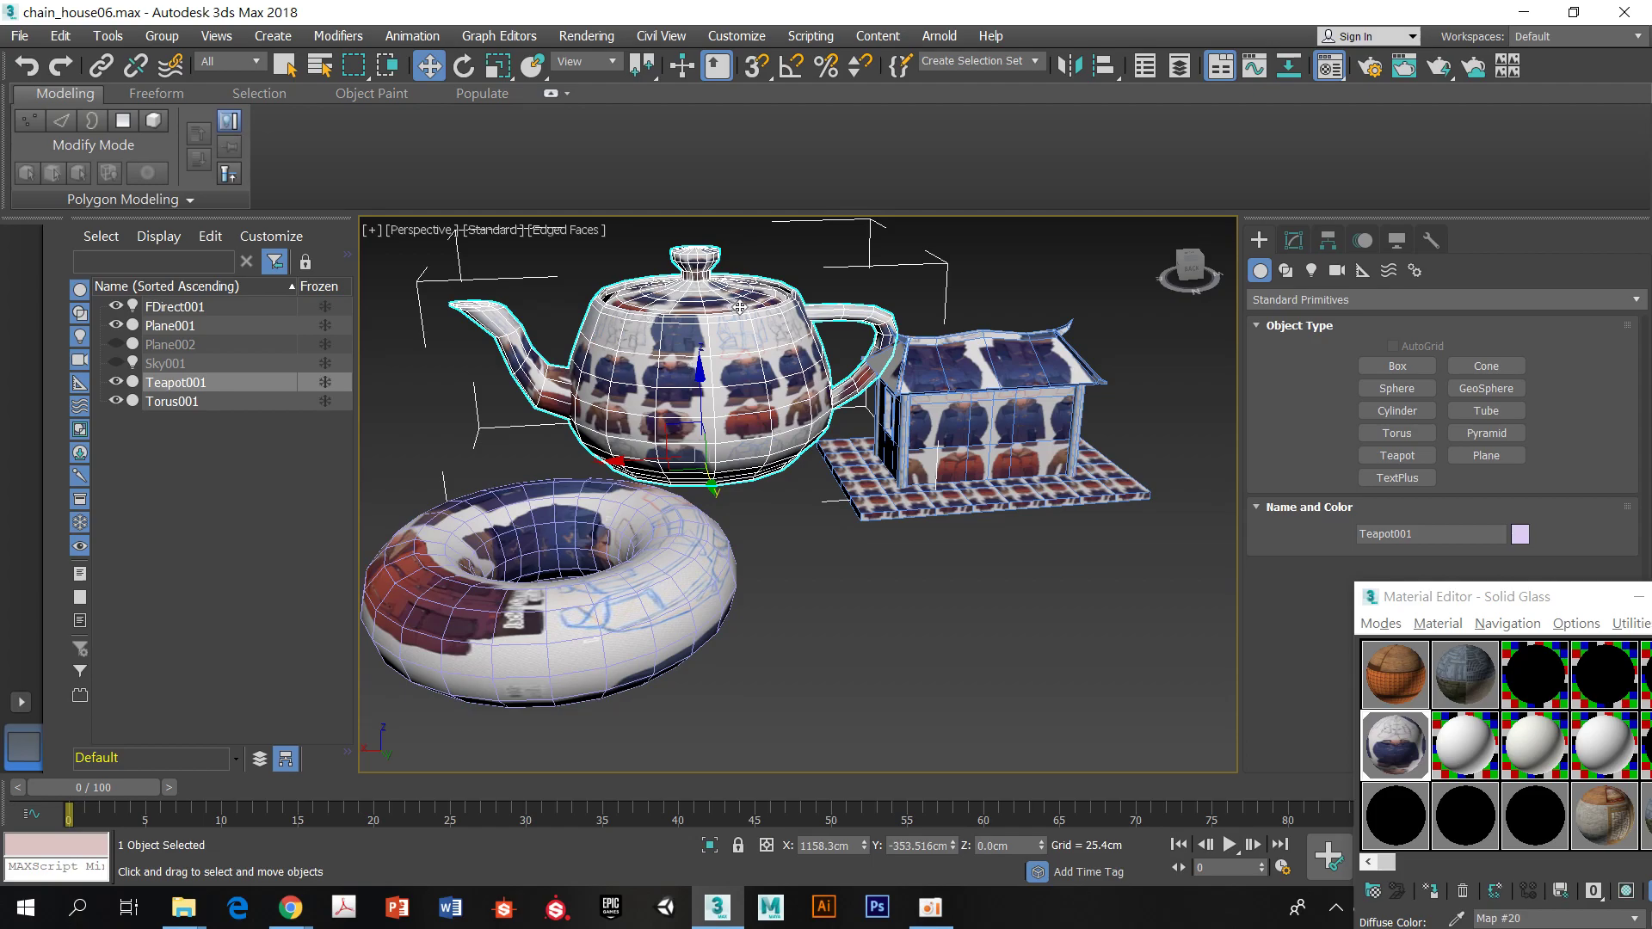
left_click(1294, 242)
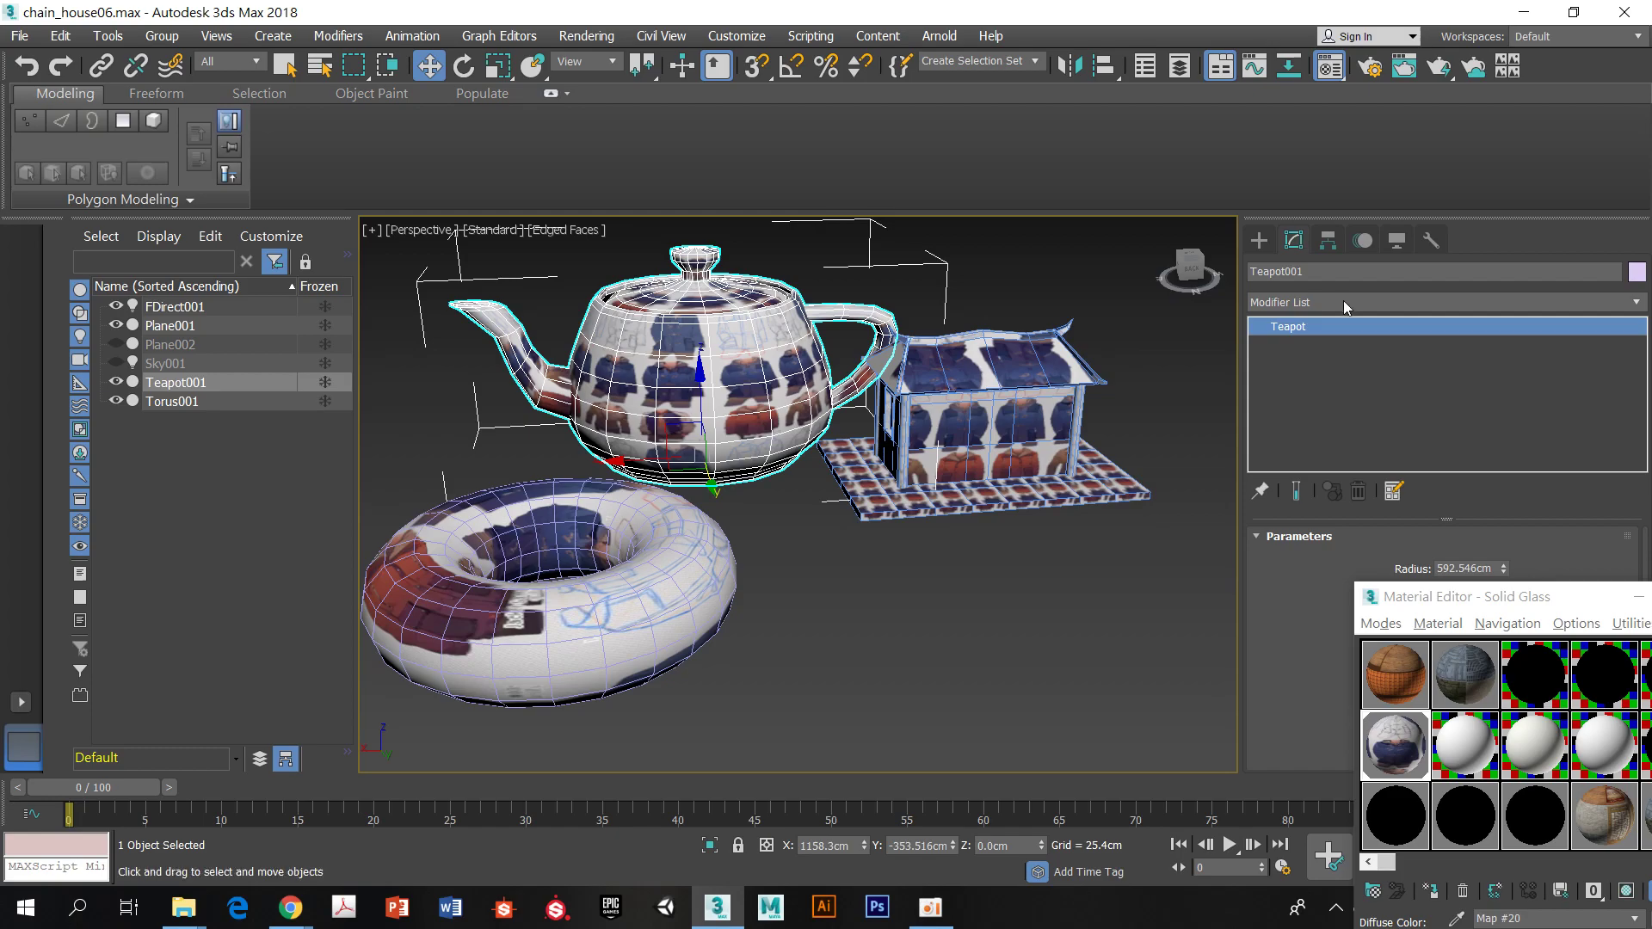
left_click(1065, 391)
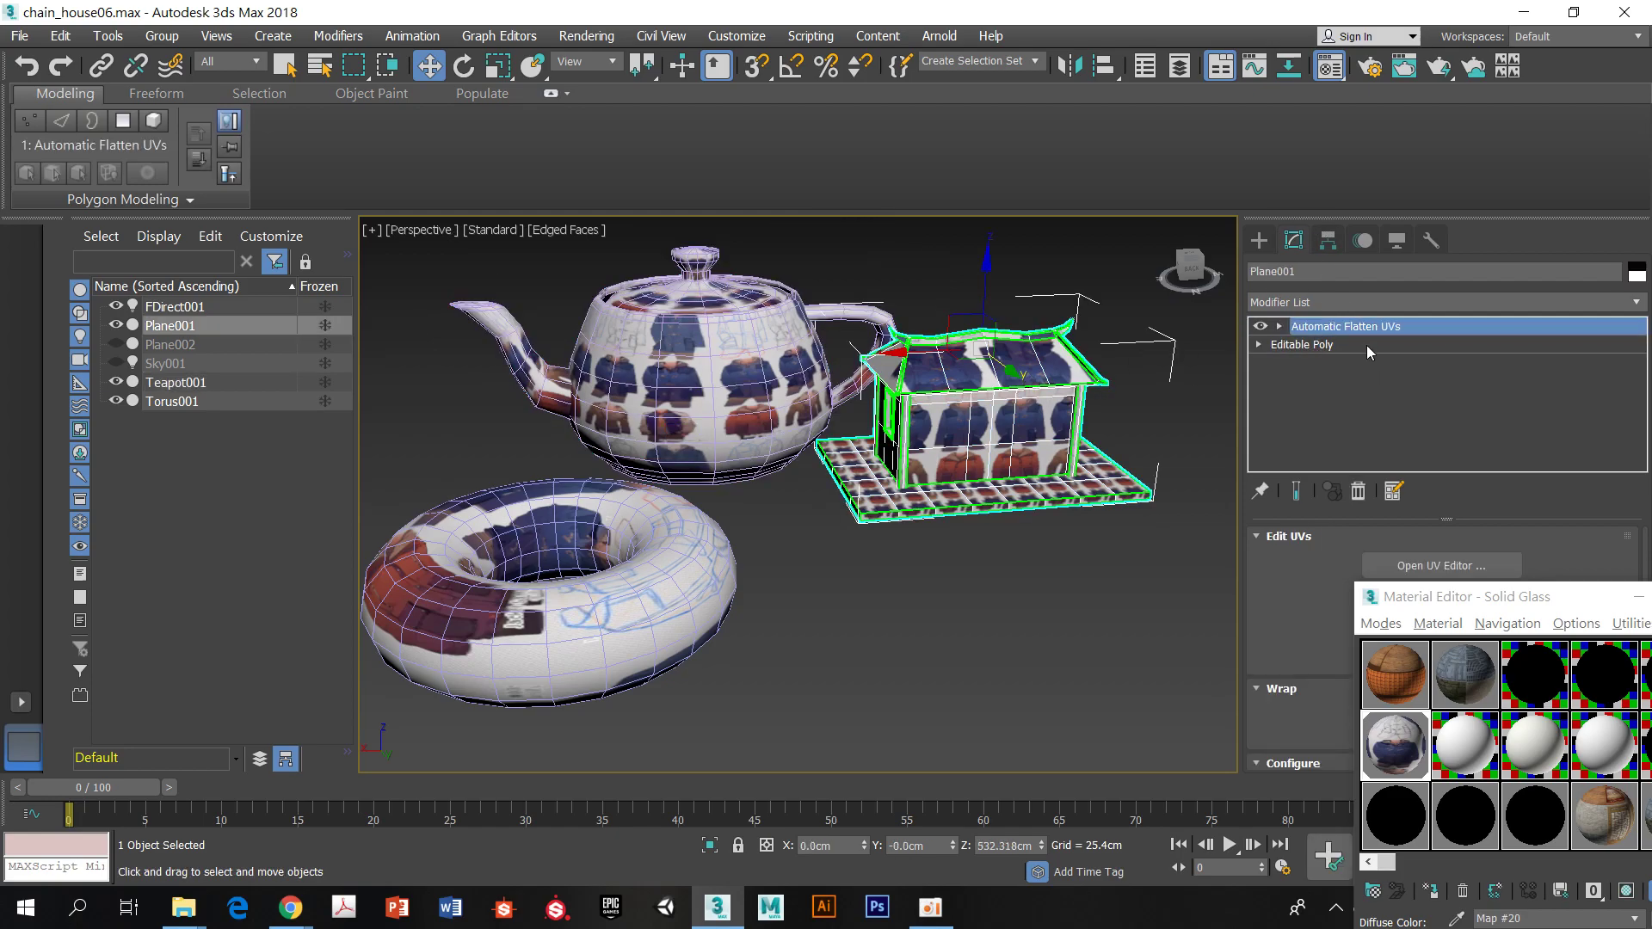
Select the teapot, add a UVW Map modifier to it and inspect how the planar mapping projects the texture
left_click(852, 353)
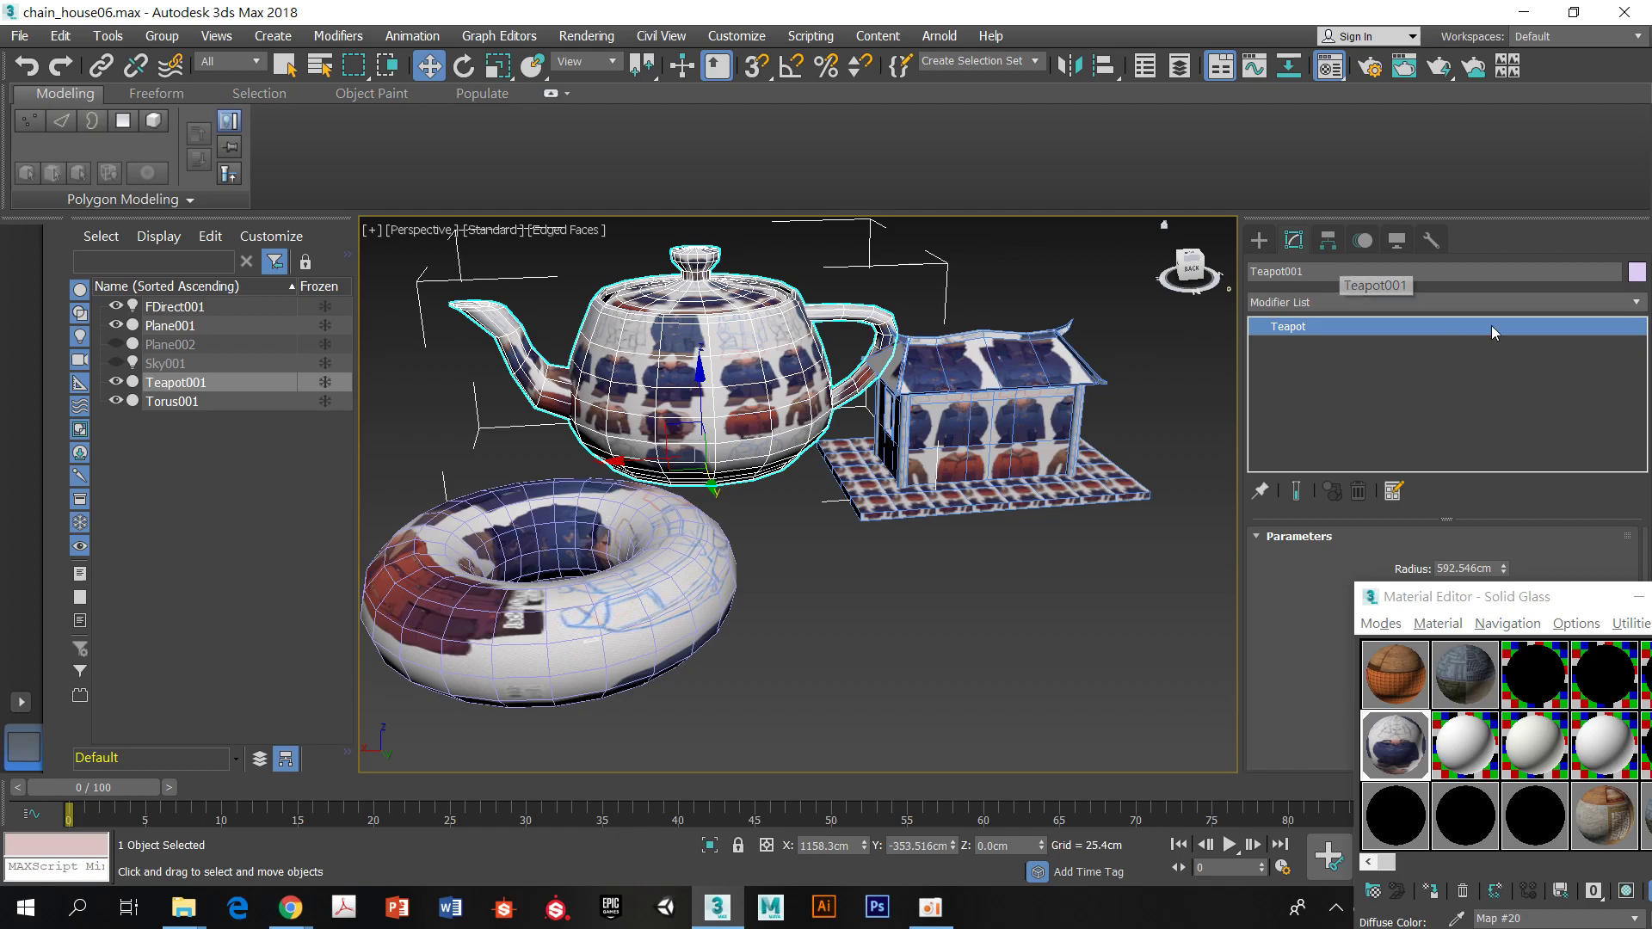
left_click(1639, 303)
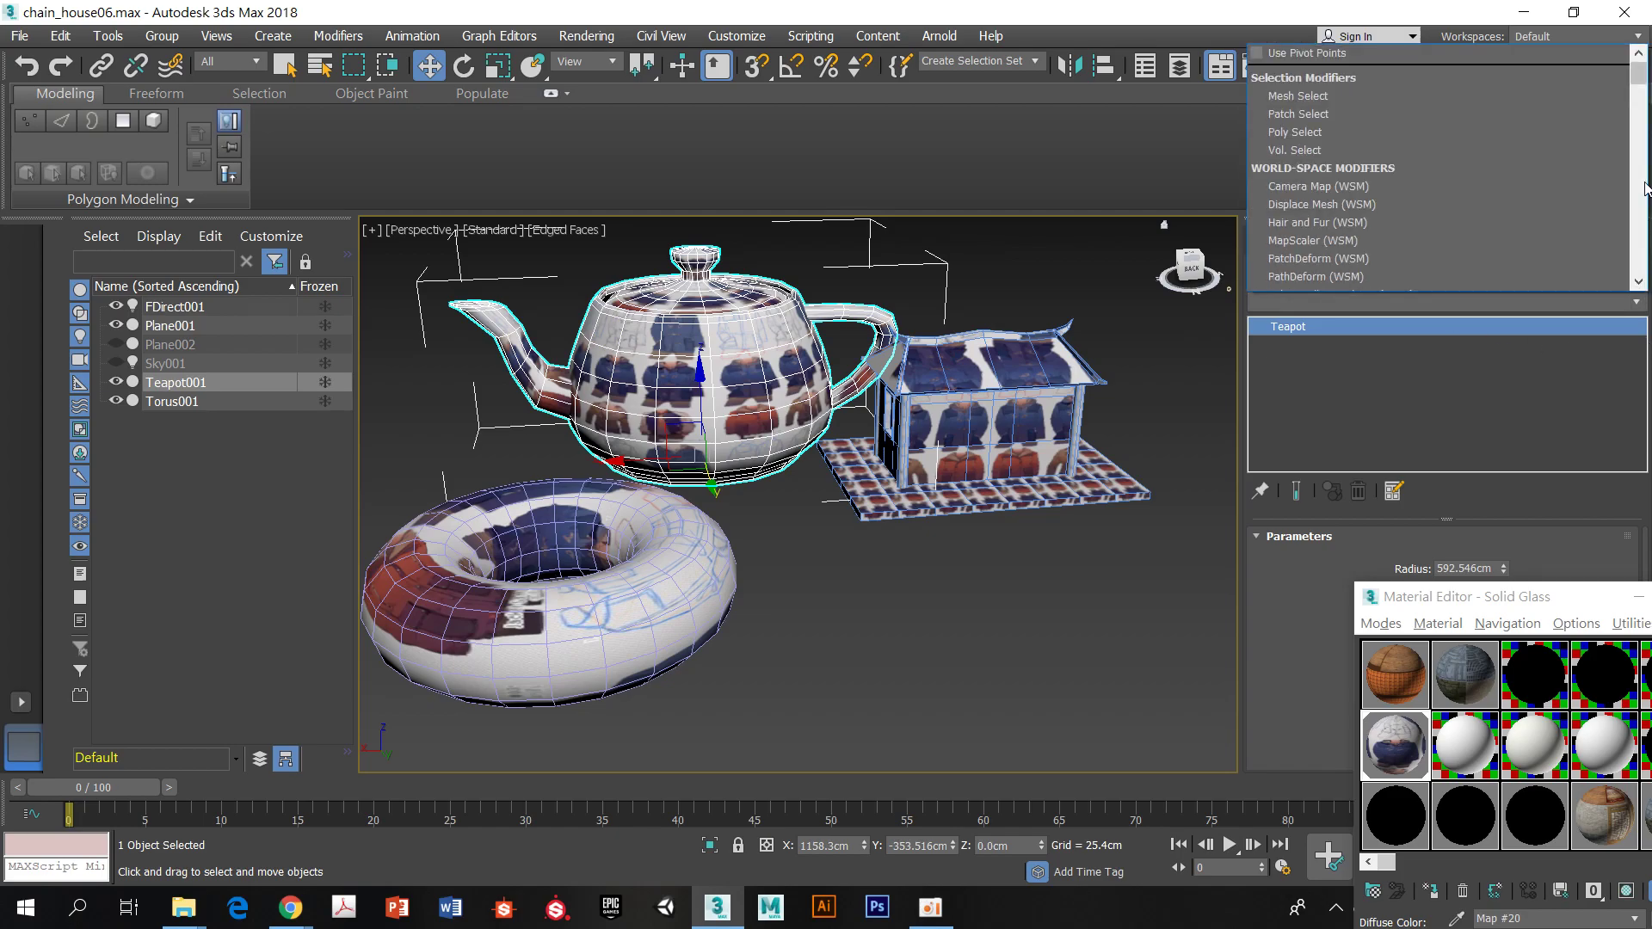
mouse_move(1639, 76)
left_mouse_down()
mouse_move(1629, 203)
mouse_move(1638, 156)
mouse_move(1644, 255)
left_mouse_up()
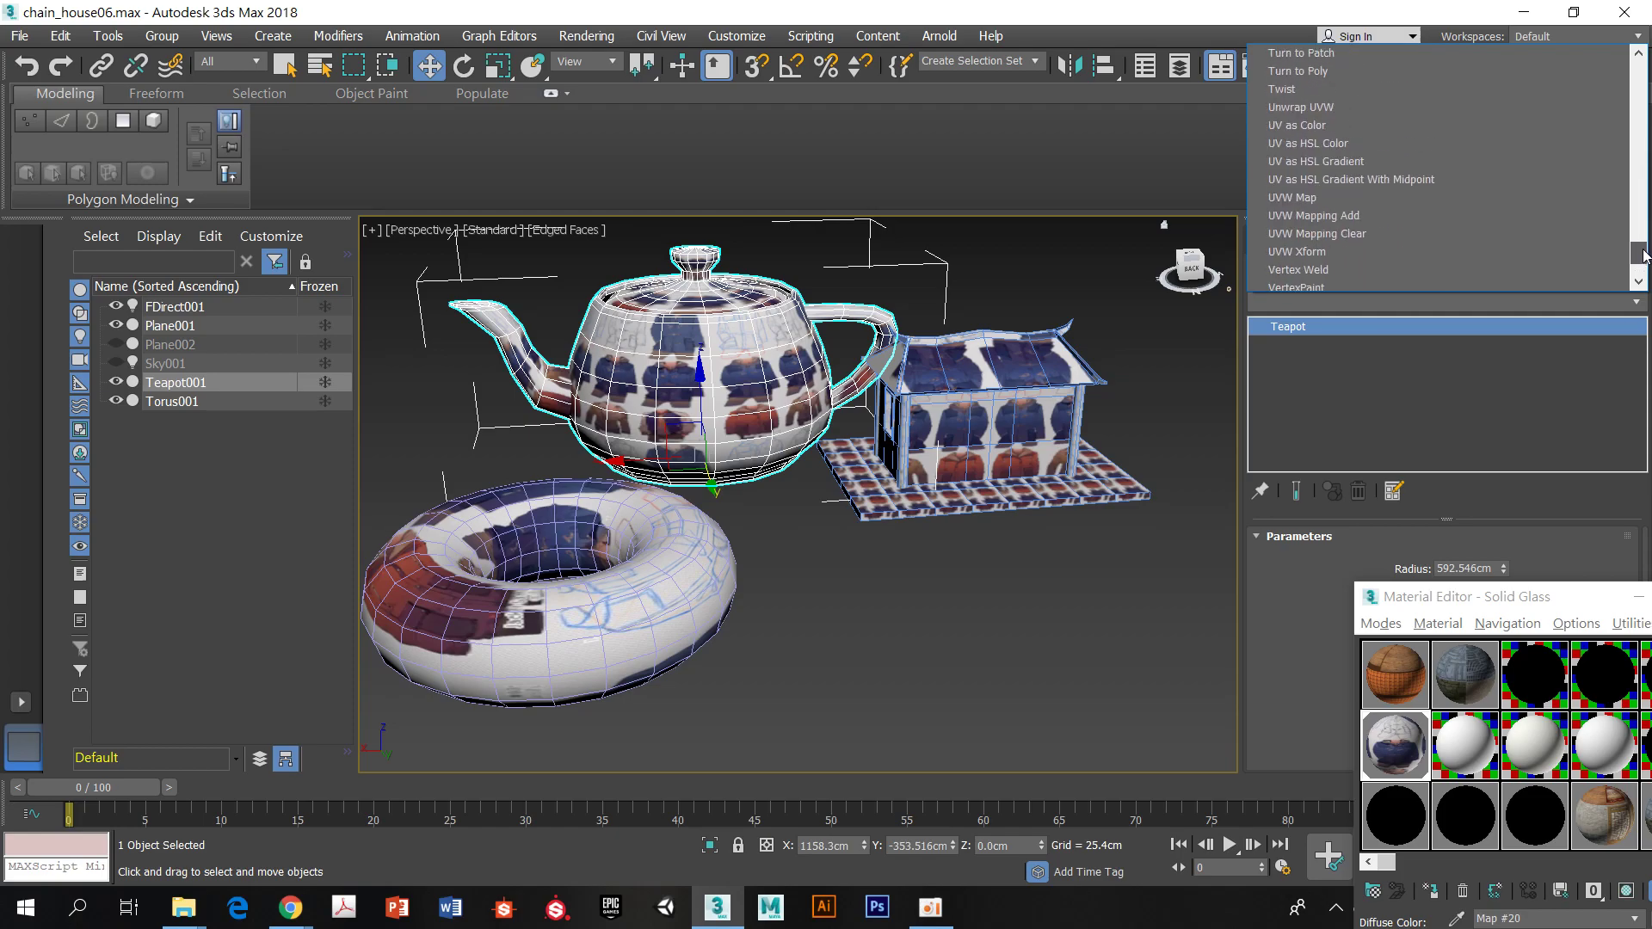
left_click(1301, 196)
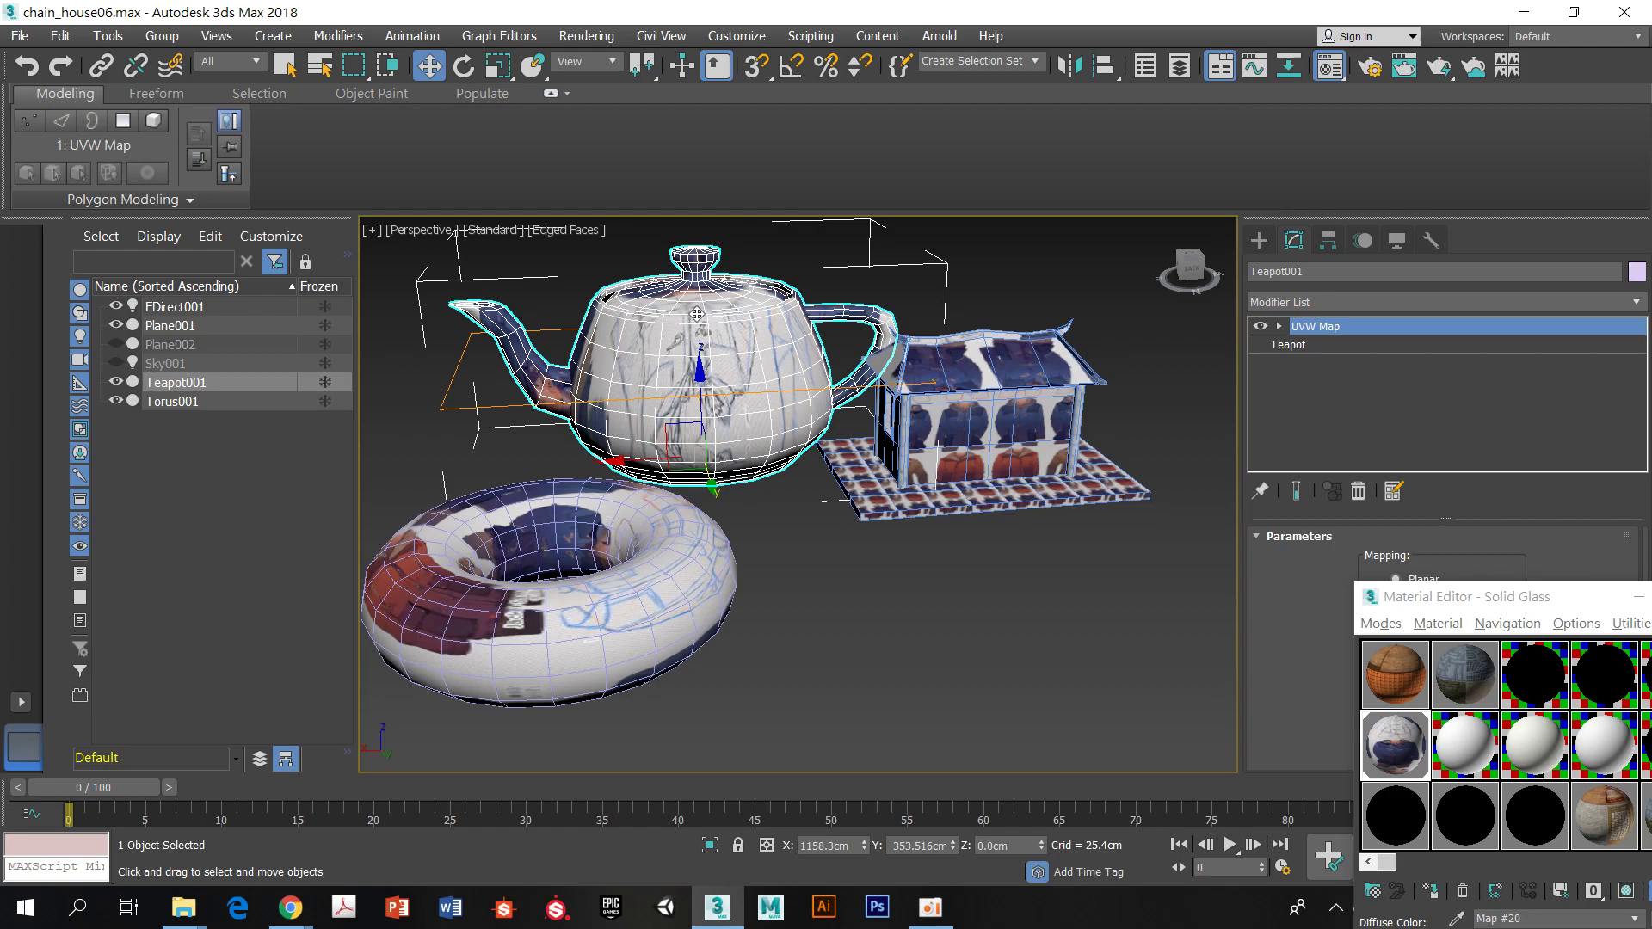
scroll(809, 337, "up", 2)
middle_click_drag(820, 333, 853, 355, "alt")
scroll(853, 354, "down", 2)
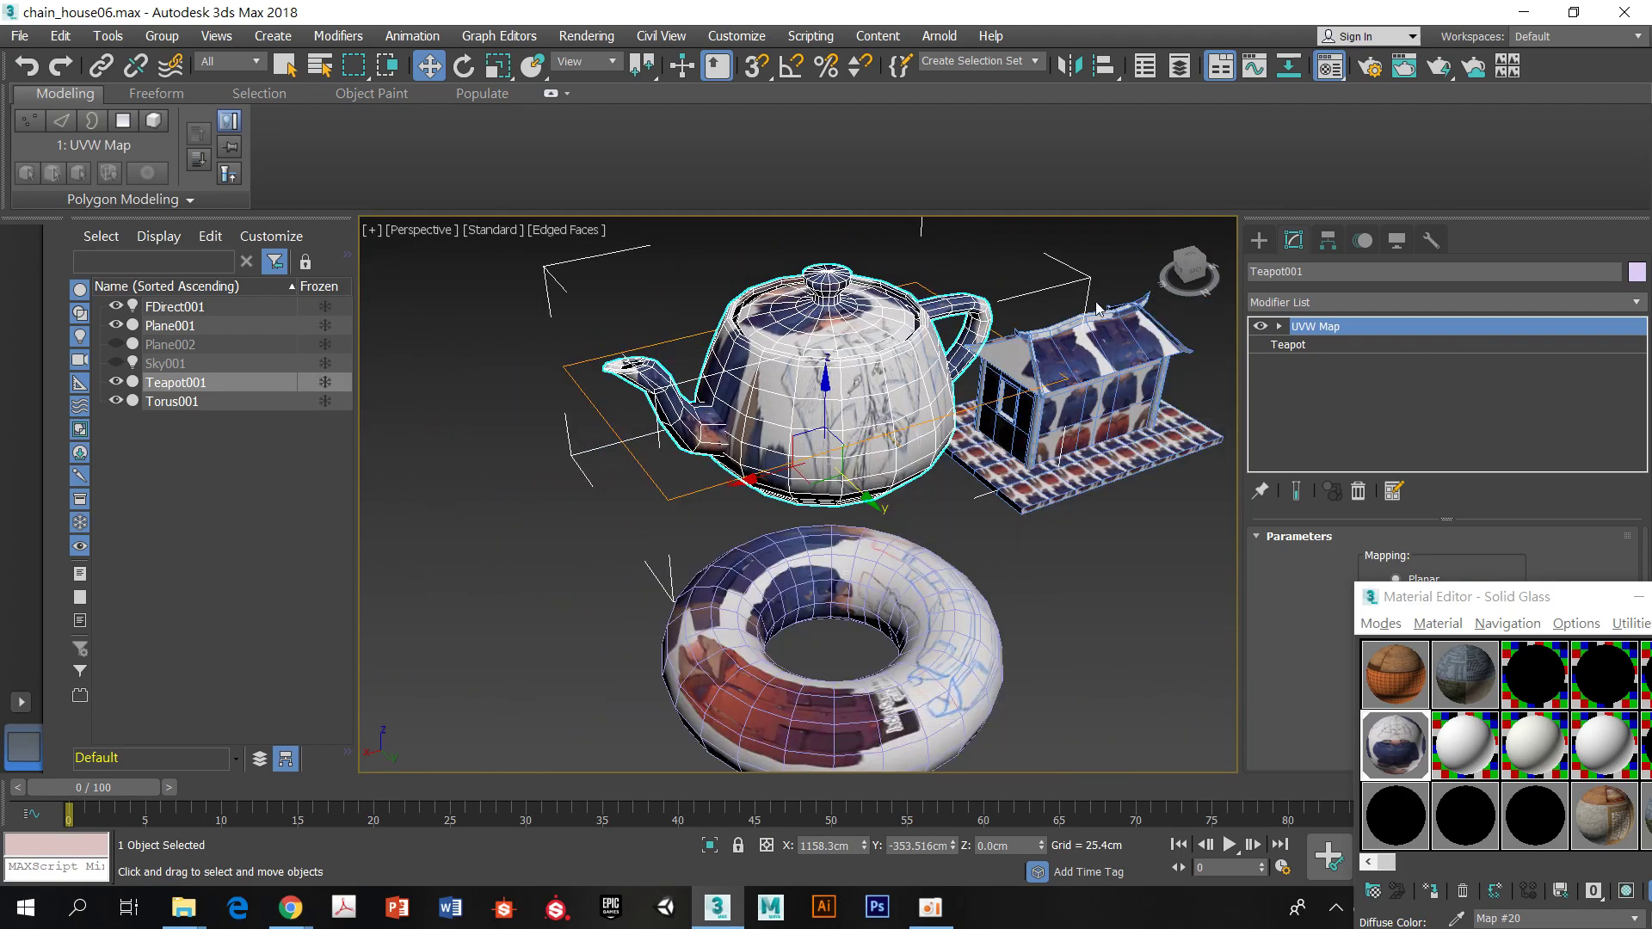
Close the Material Editor and isolate the teapot so that only it is displayed in the viewport
left_click_drag(1445, 600, 165, 201)
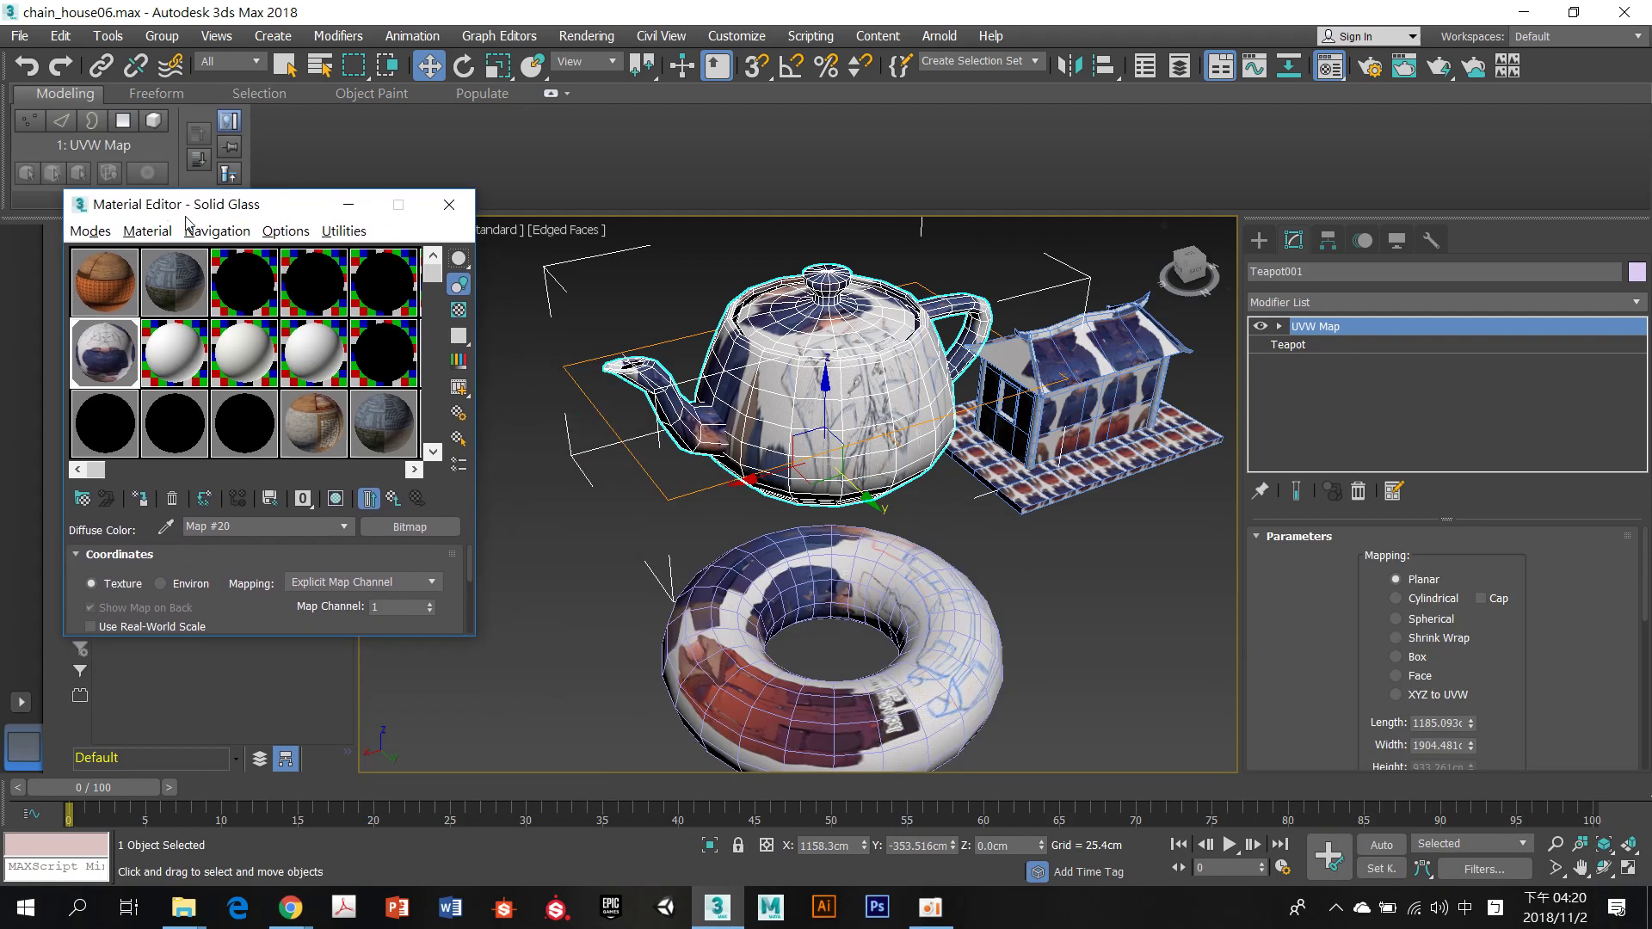
left_click(463, 207)
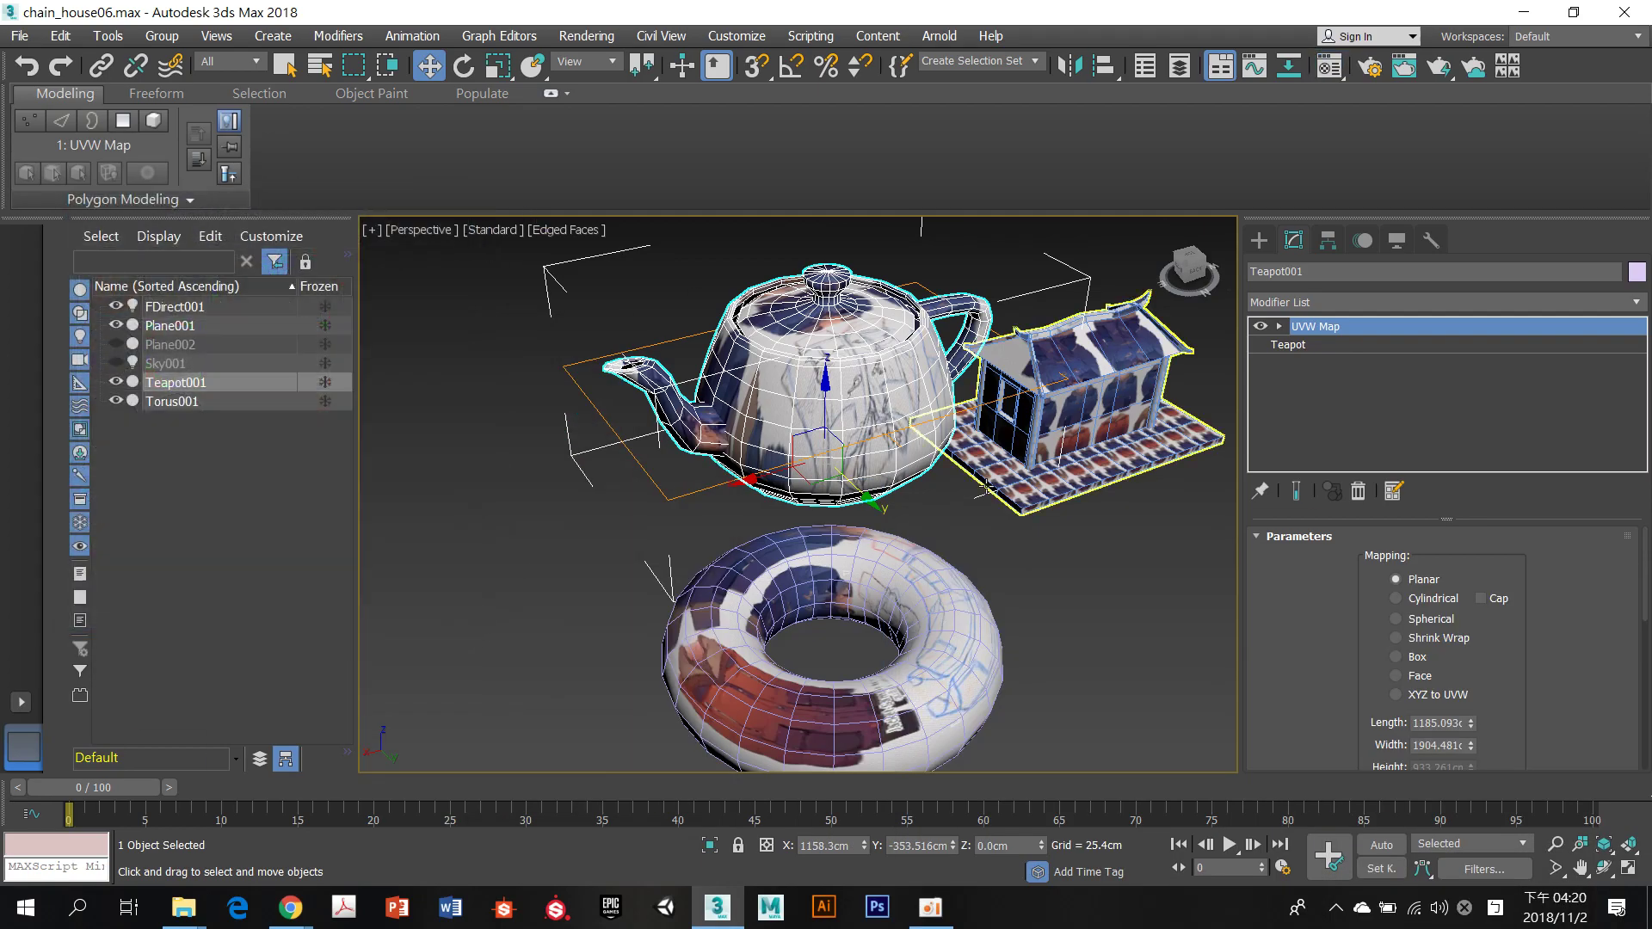
scroll(970, 509, "up", 6)
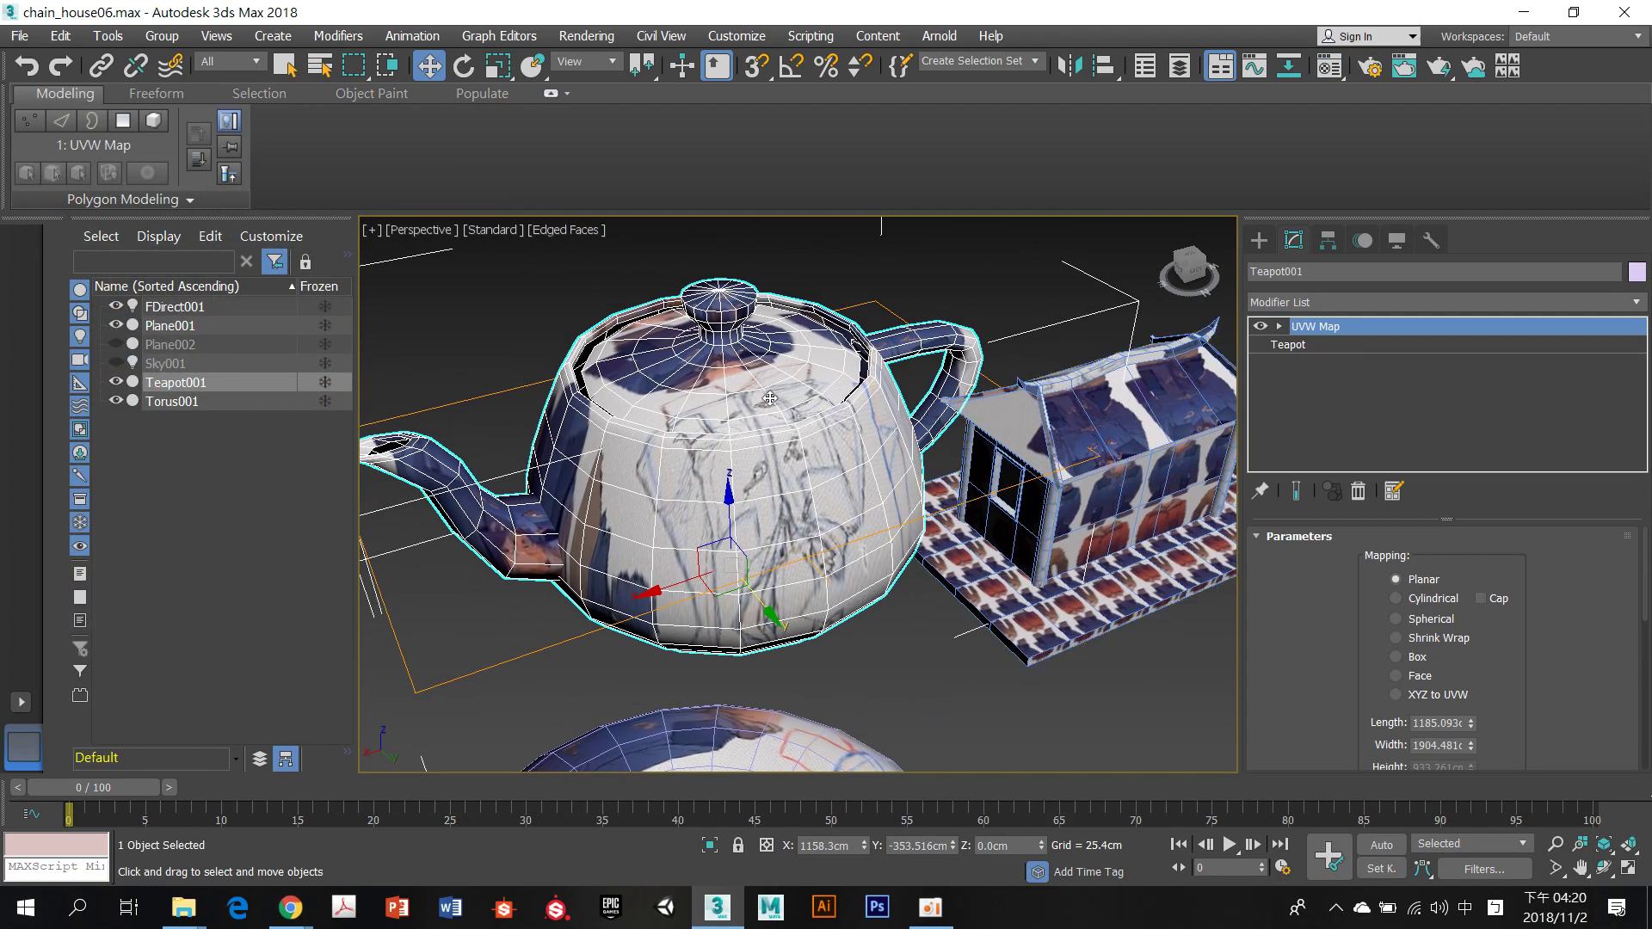
right_click(749, 379)
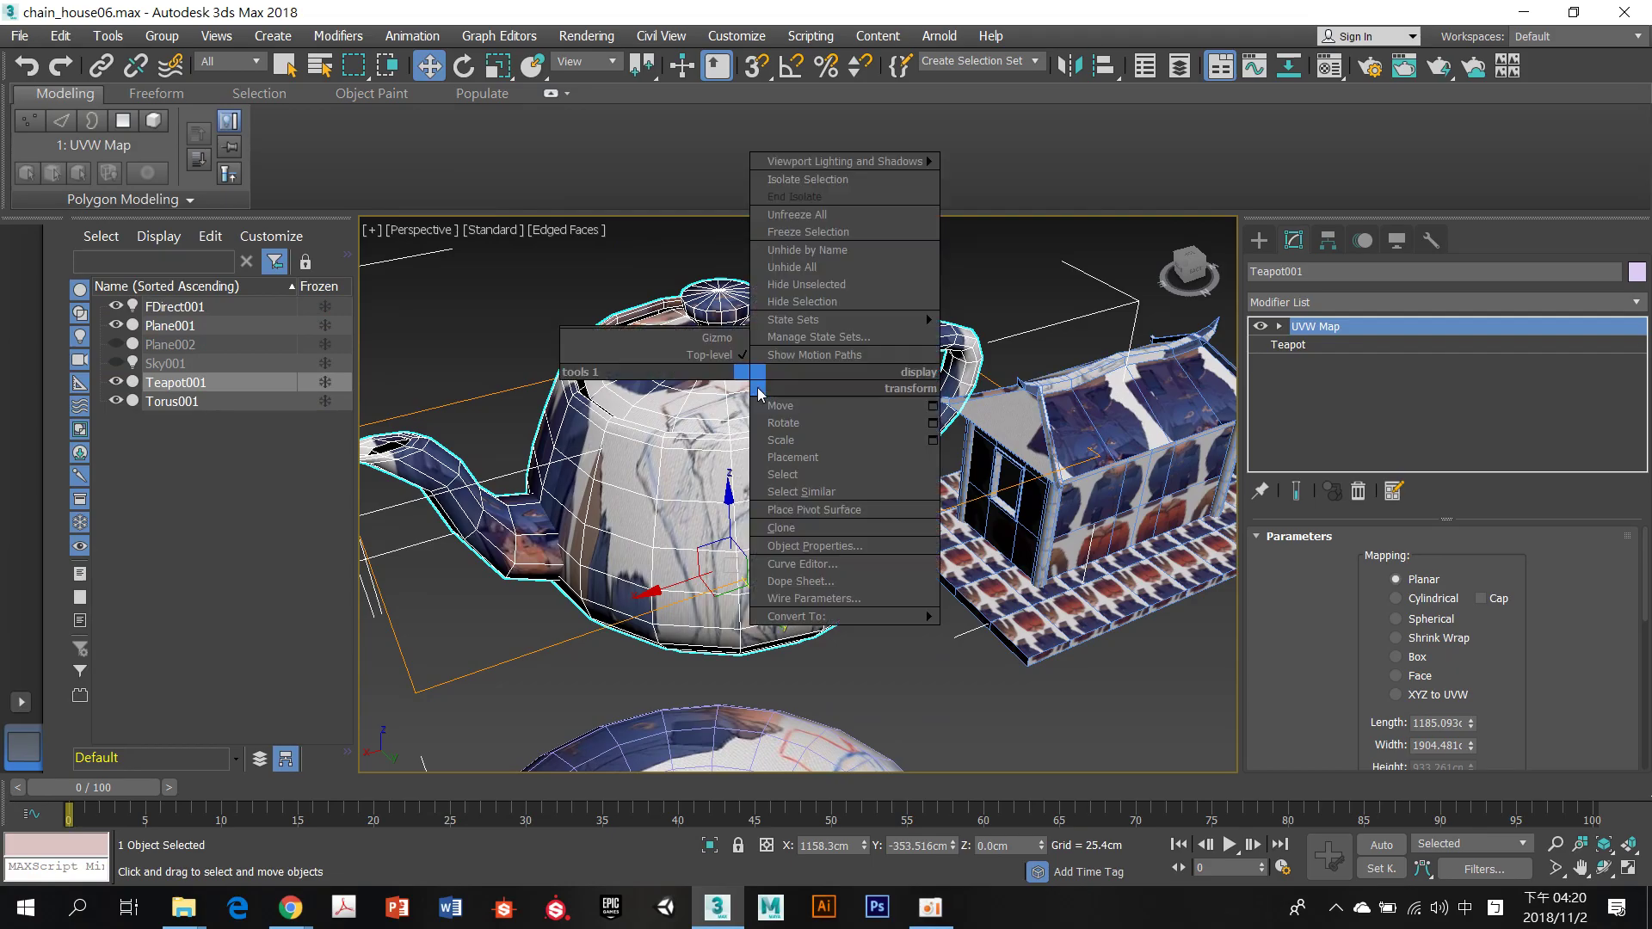
left_click(816, 179)
scroll(953, 403, "up", 3)
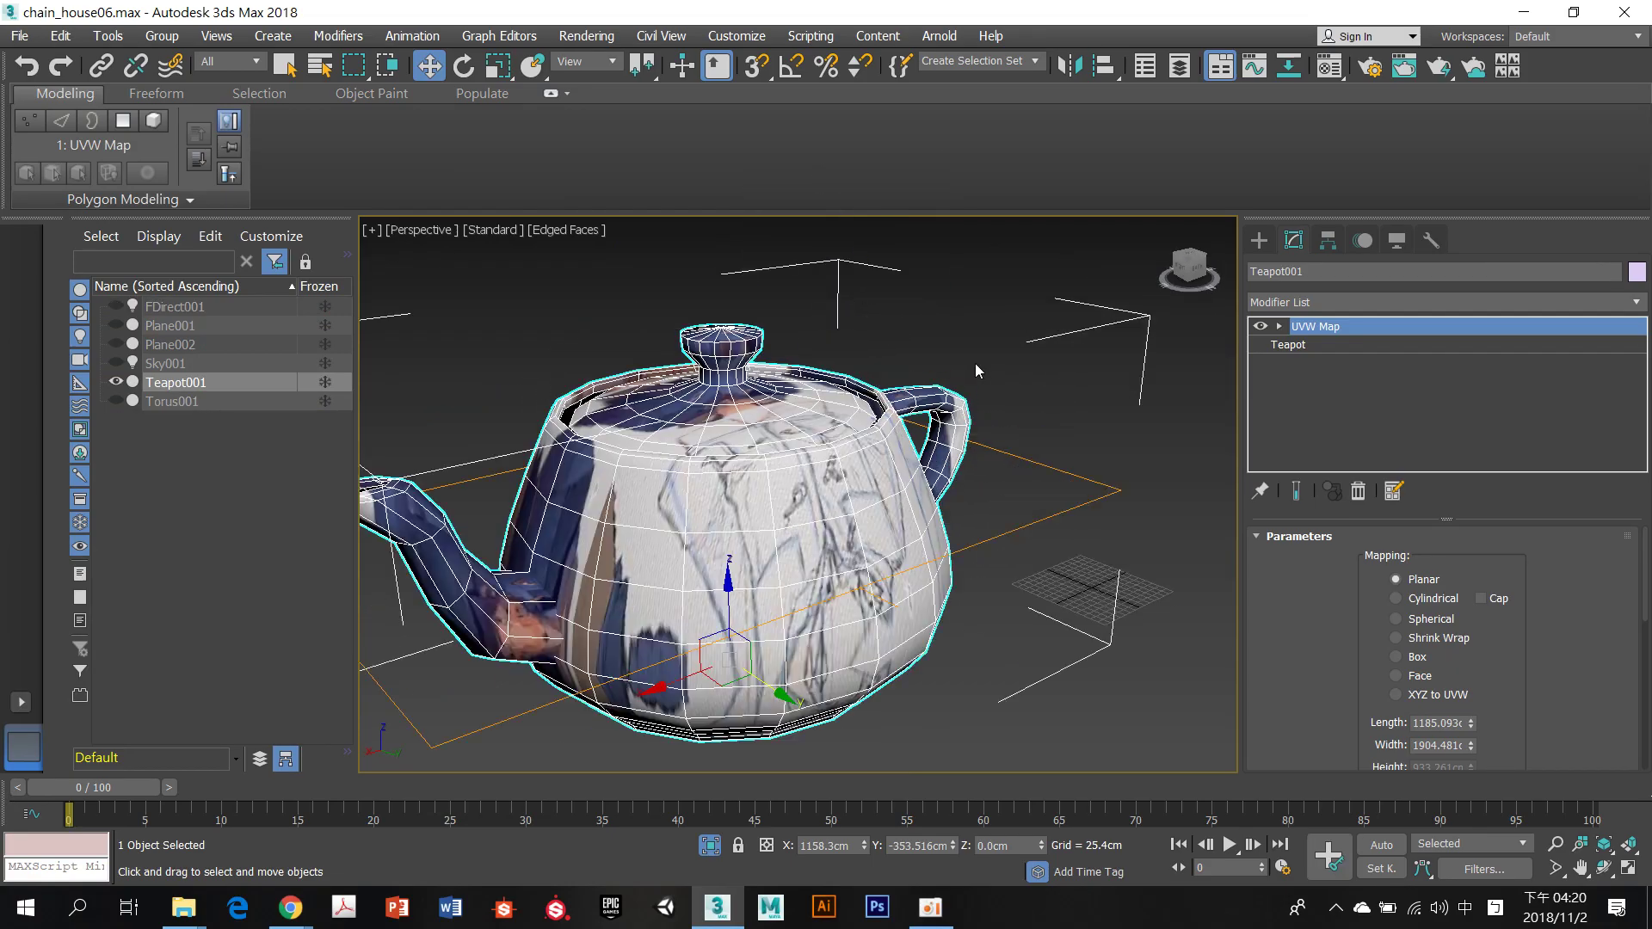
scroll(978, 368, "up", 4)
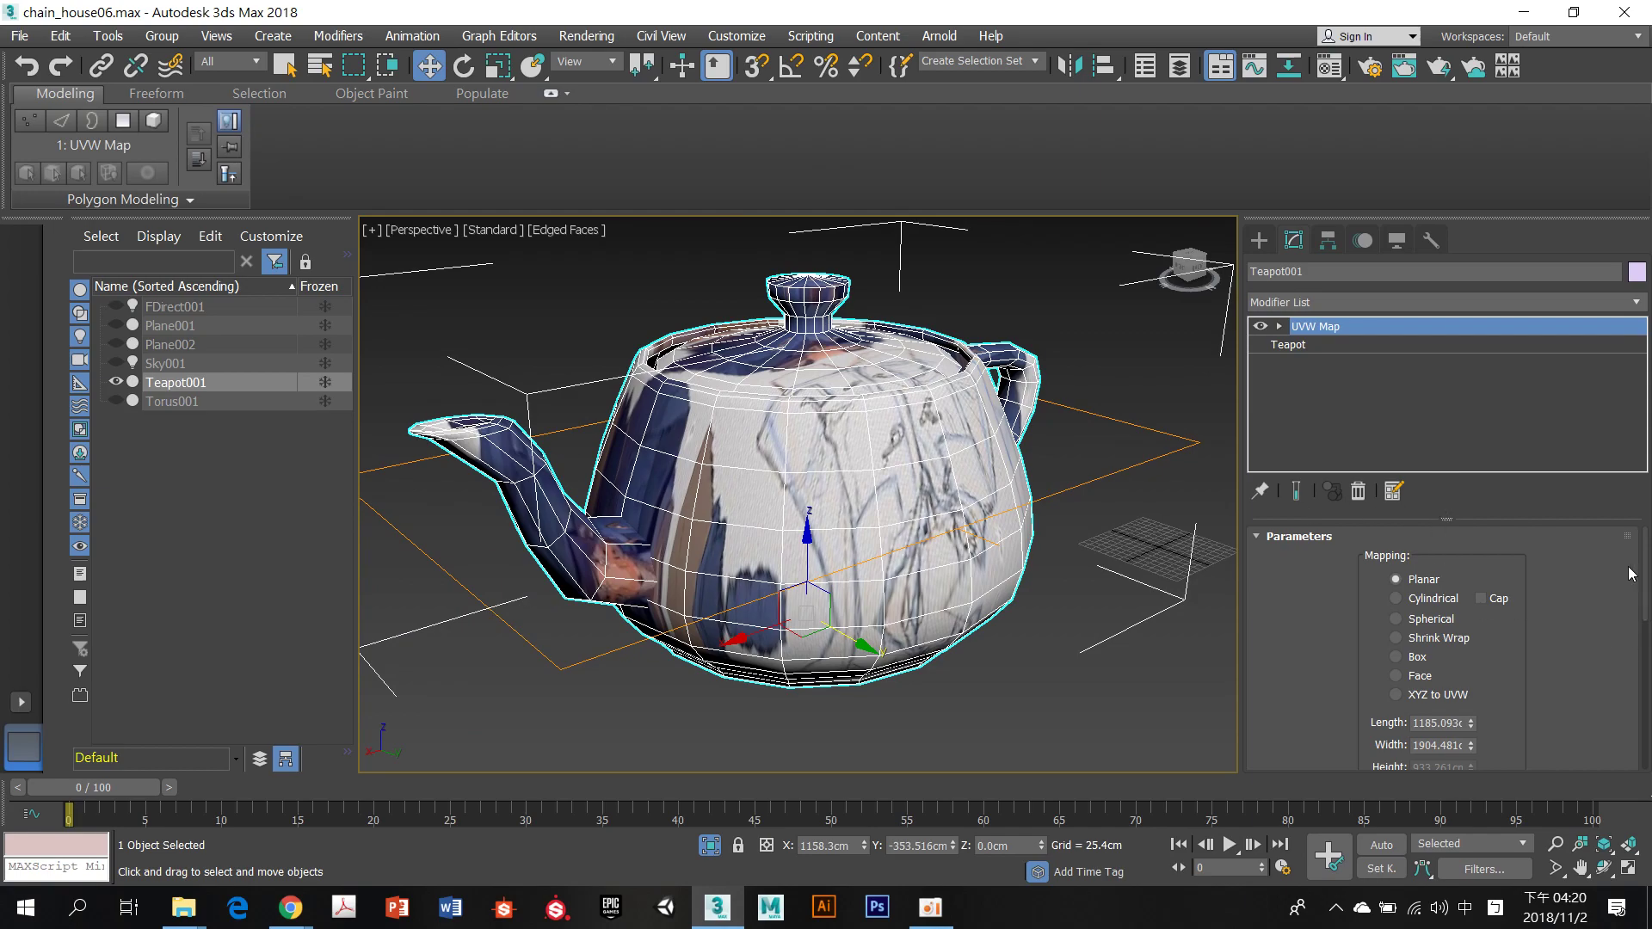
Turn on Manipulate for the mapping gizmo of the teapot's UVW Map modifier
left_click_drag(1643, 572, 1643, 698)
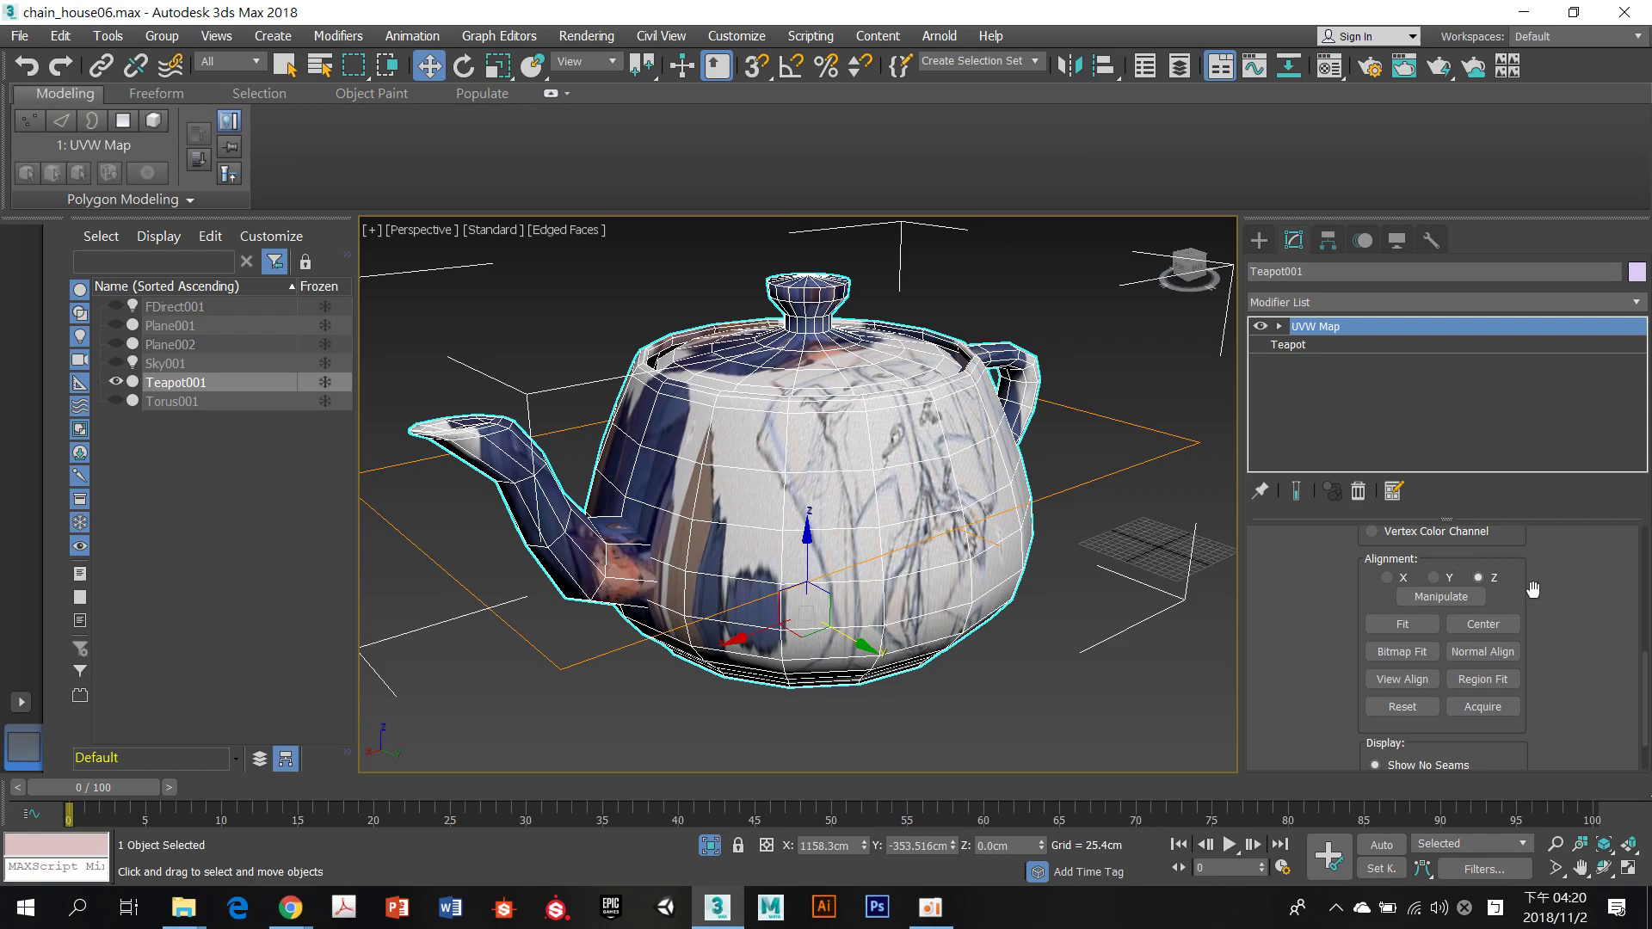
left_click_drag(1534, 590, 1588, 692)
scroll(1589, 692, "down", 3)
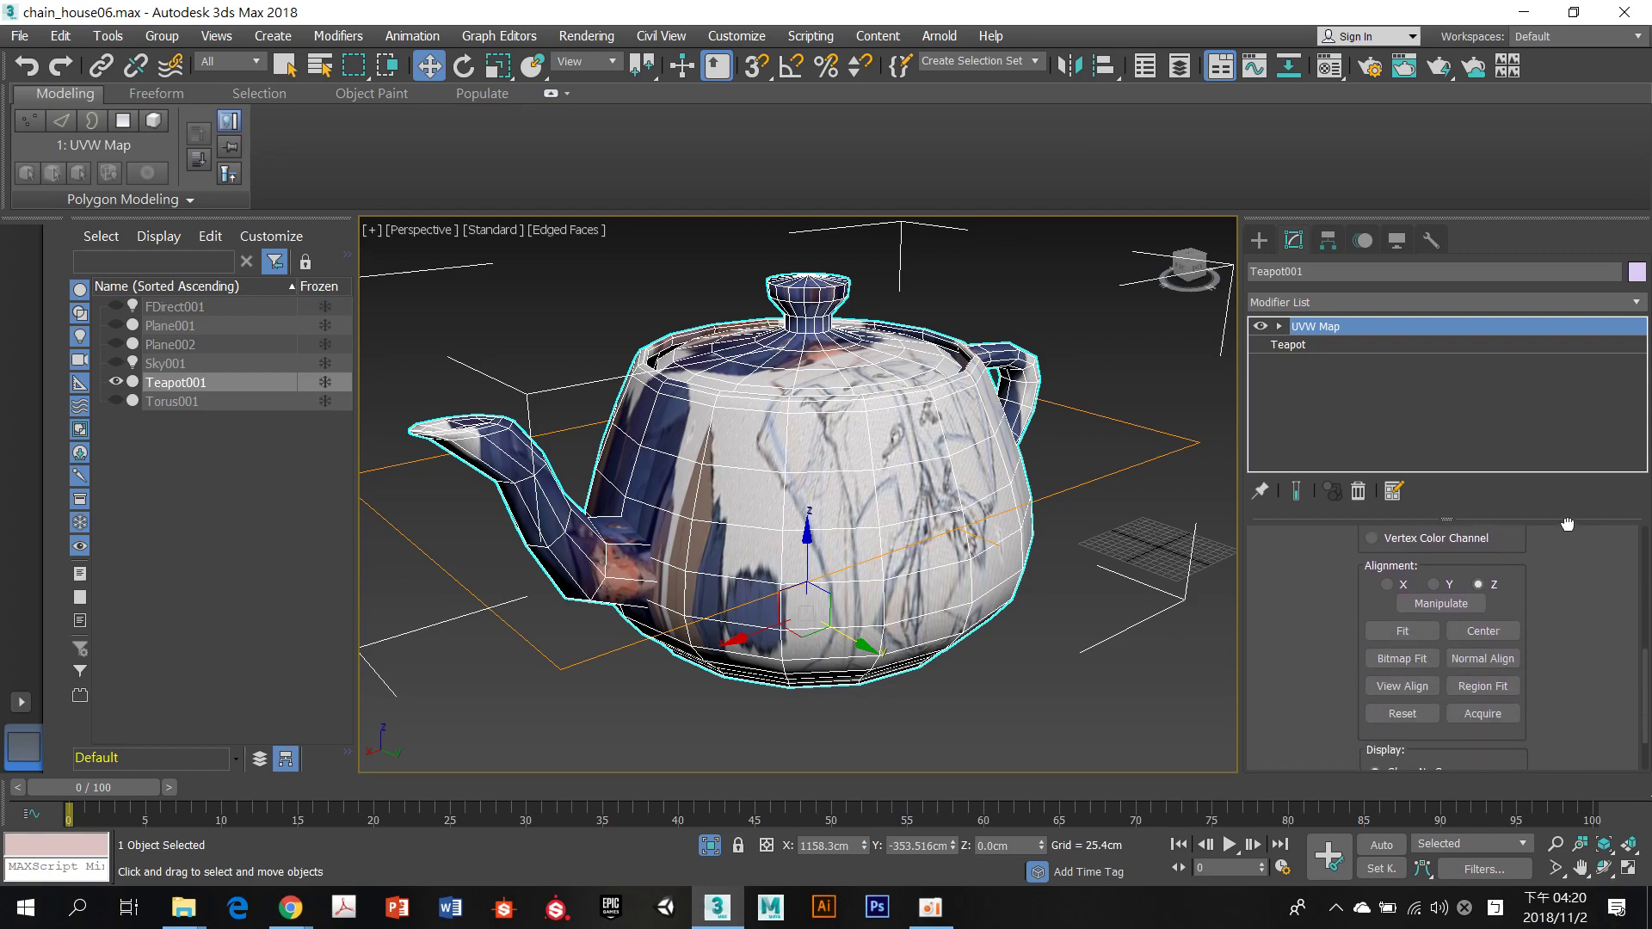
left_click(1435, 607)
scroll(1567, 612, "up", 4)
scroll(1577, 611, "up", 5)
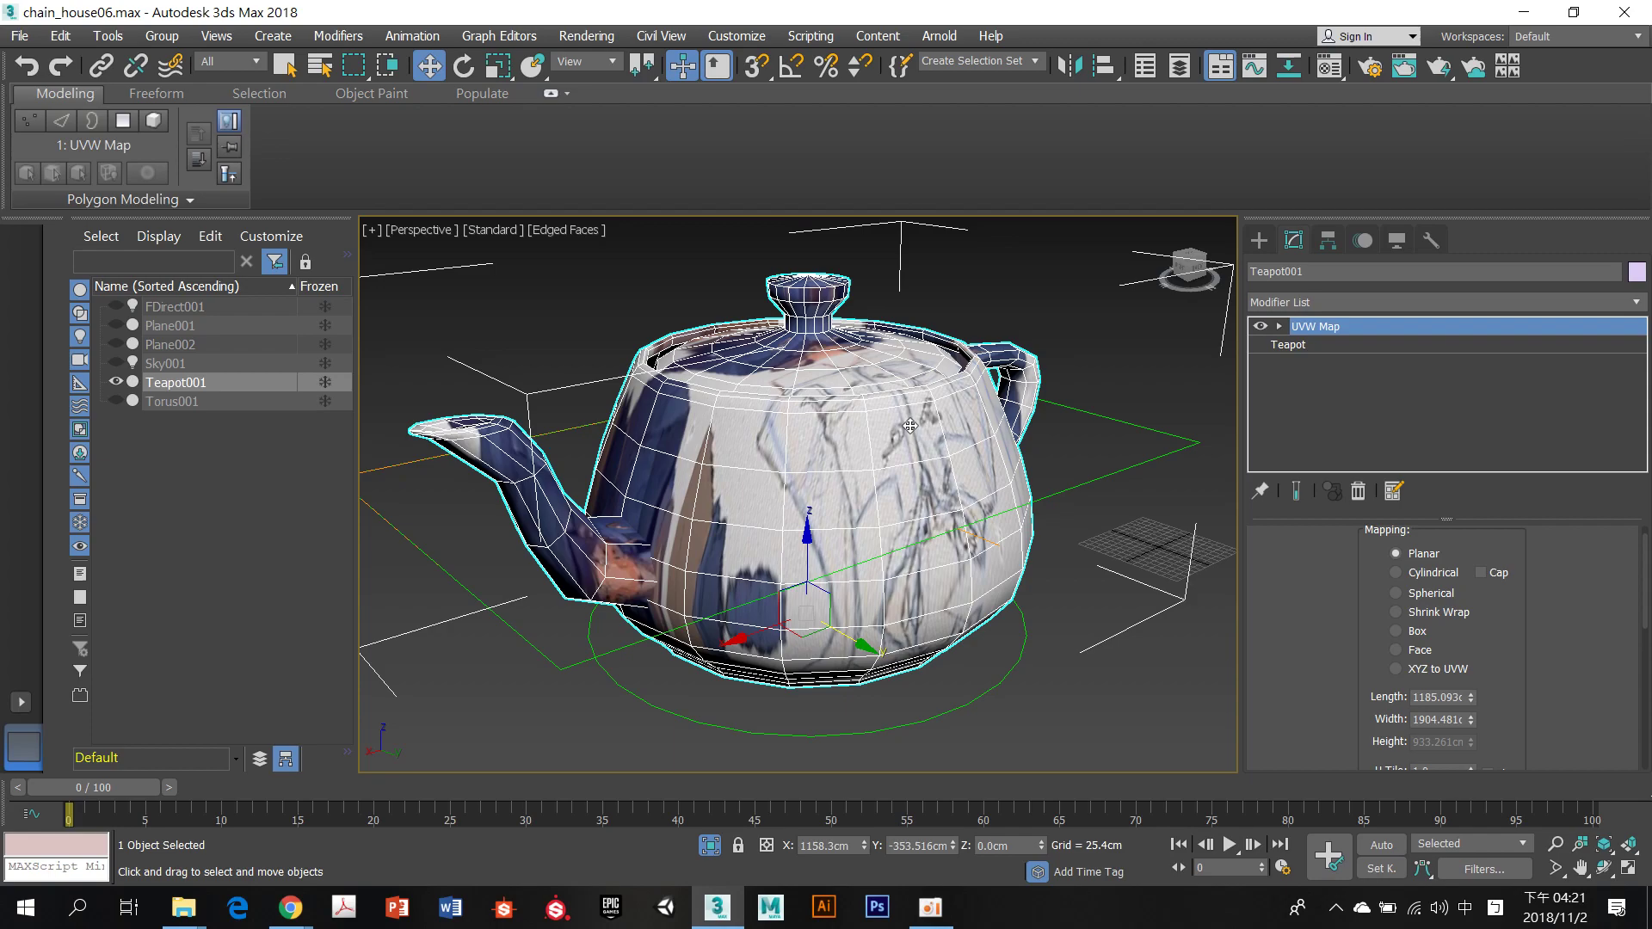
Try the Y and X alignments for the teapot's planar mapping and set the alignment back to Z
scroll(1359, 617, "down", 2)
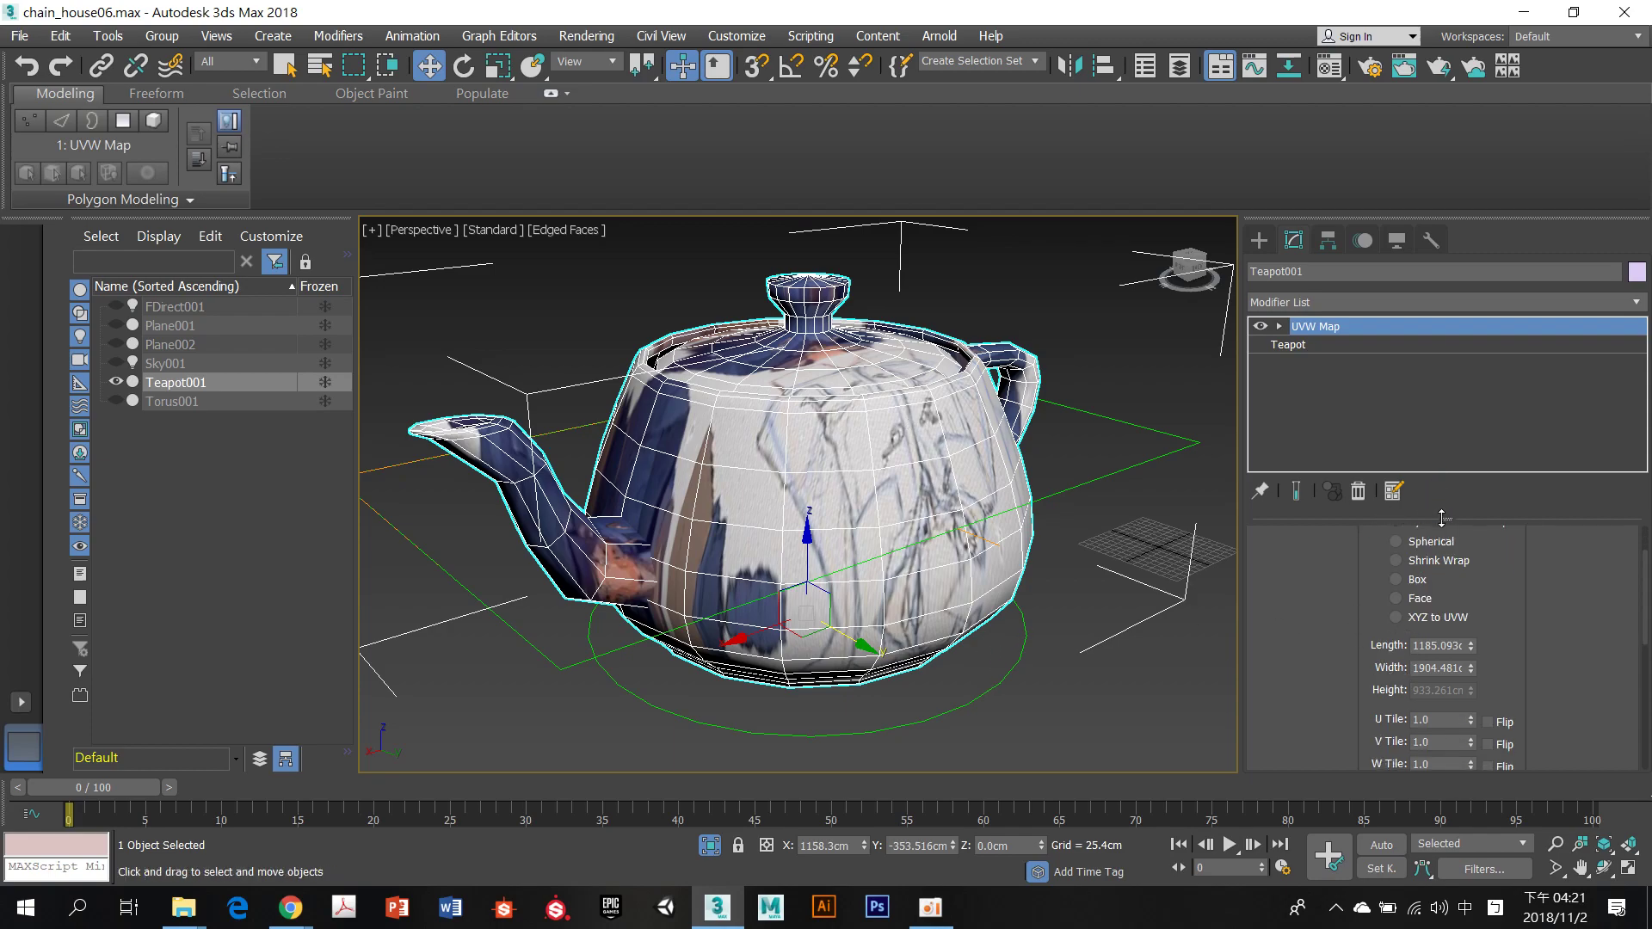
left_click_drag(1442, 517, 1446, 335)
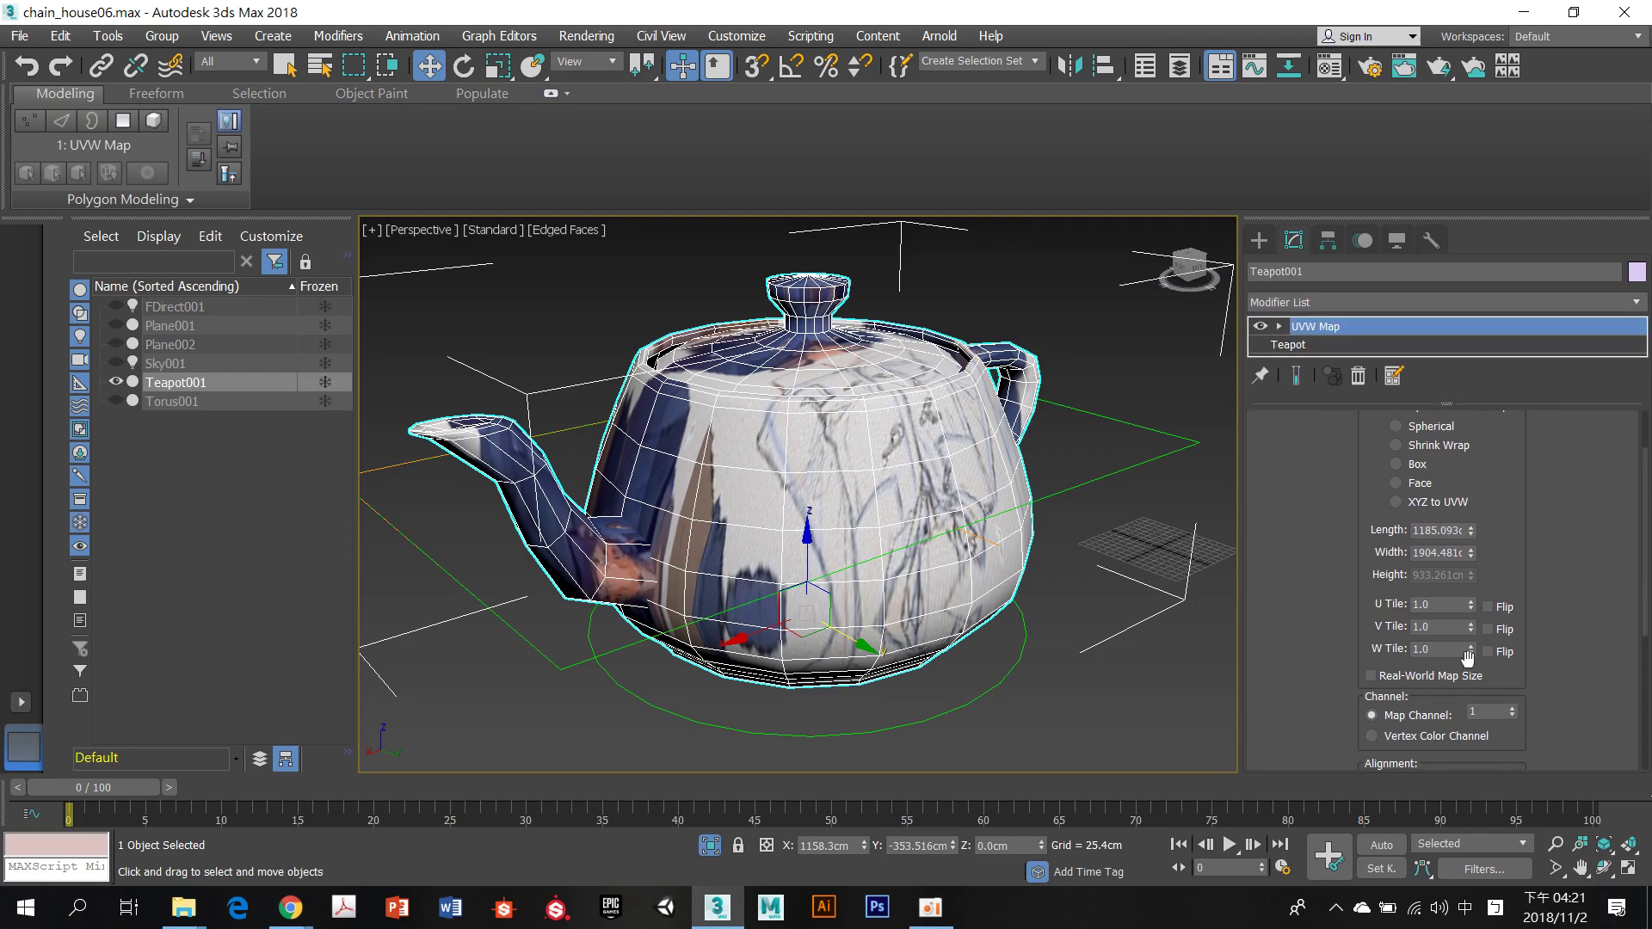
left_click_drag(1566, 621, 1564, 484)
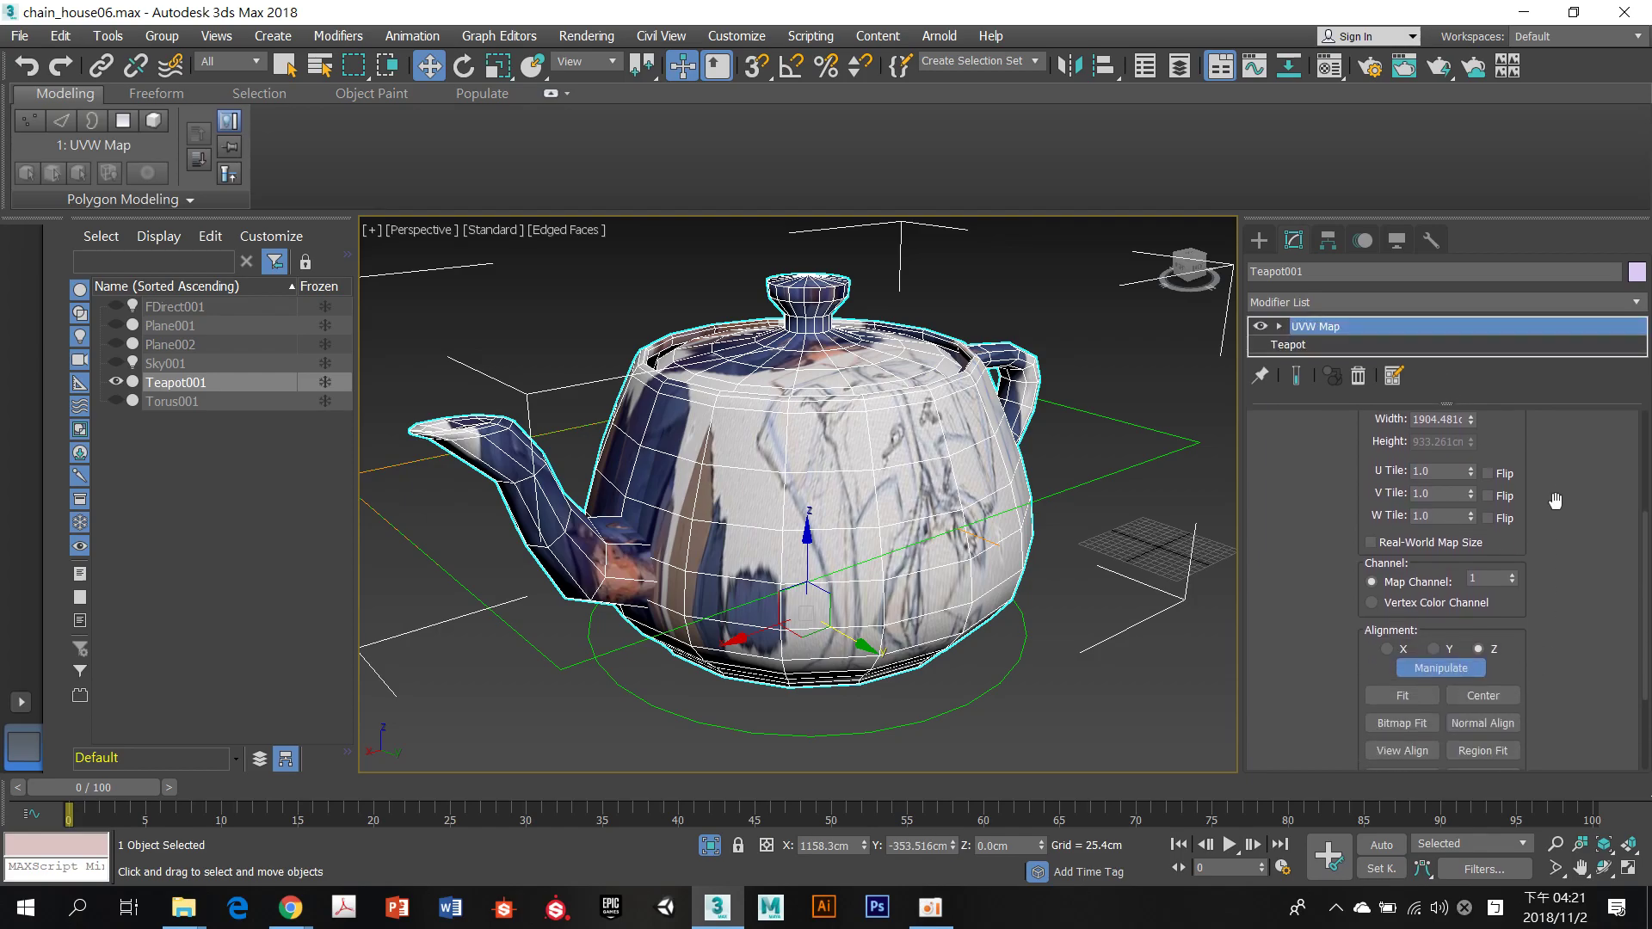
left_click(1440, 656)
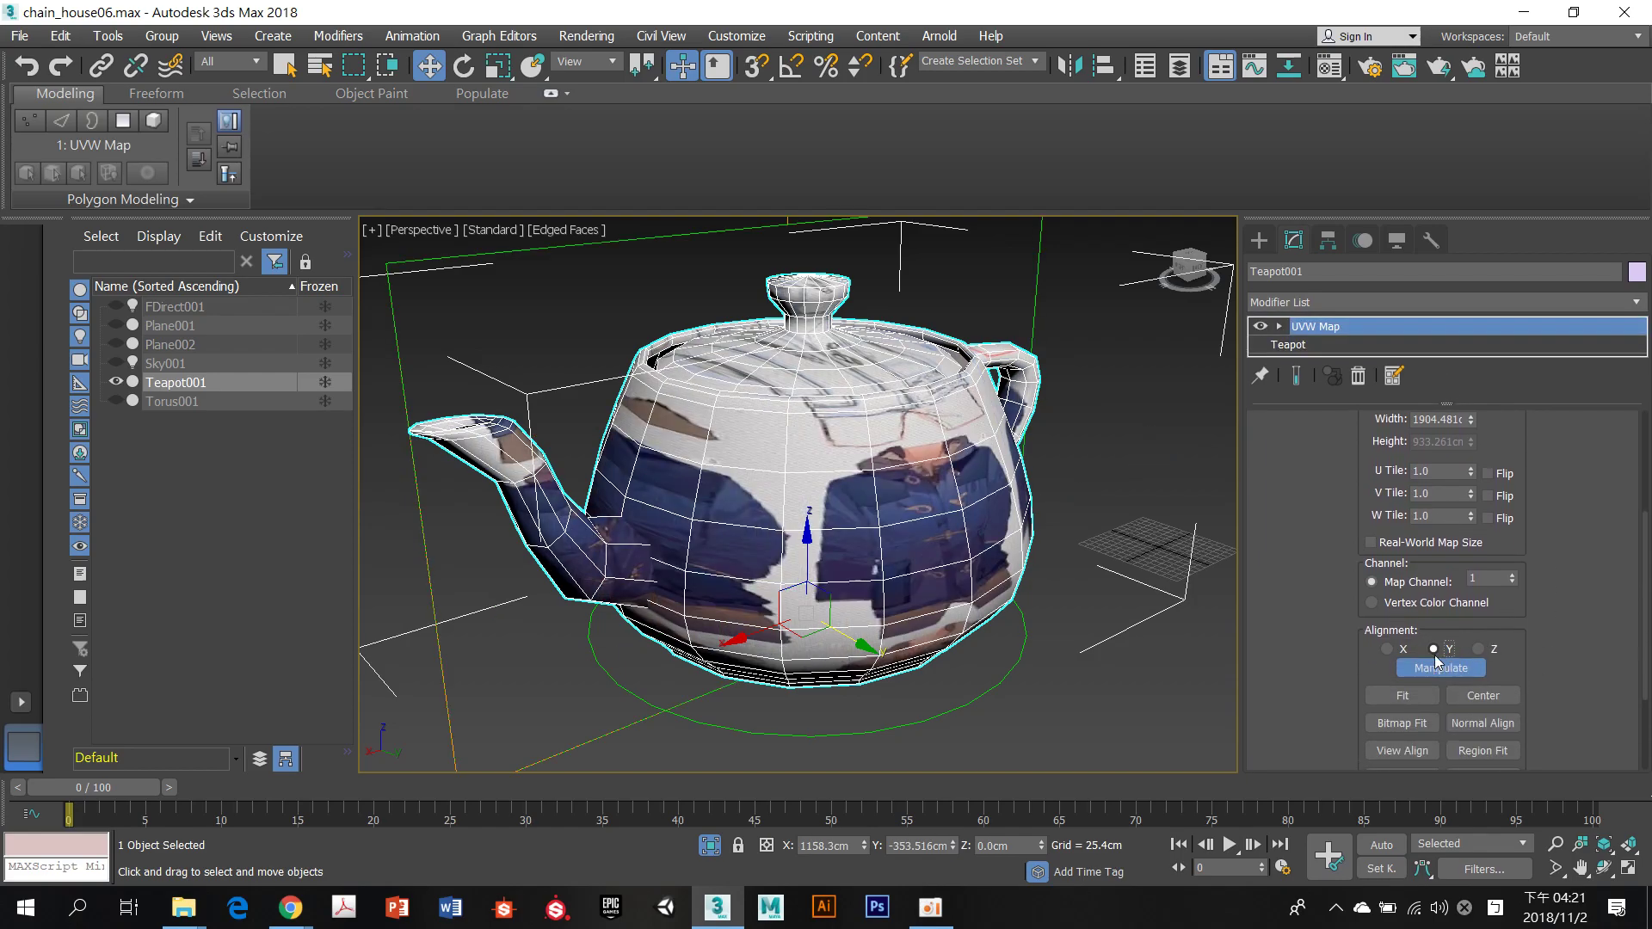
left_click(1405, 656)
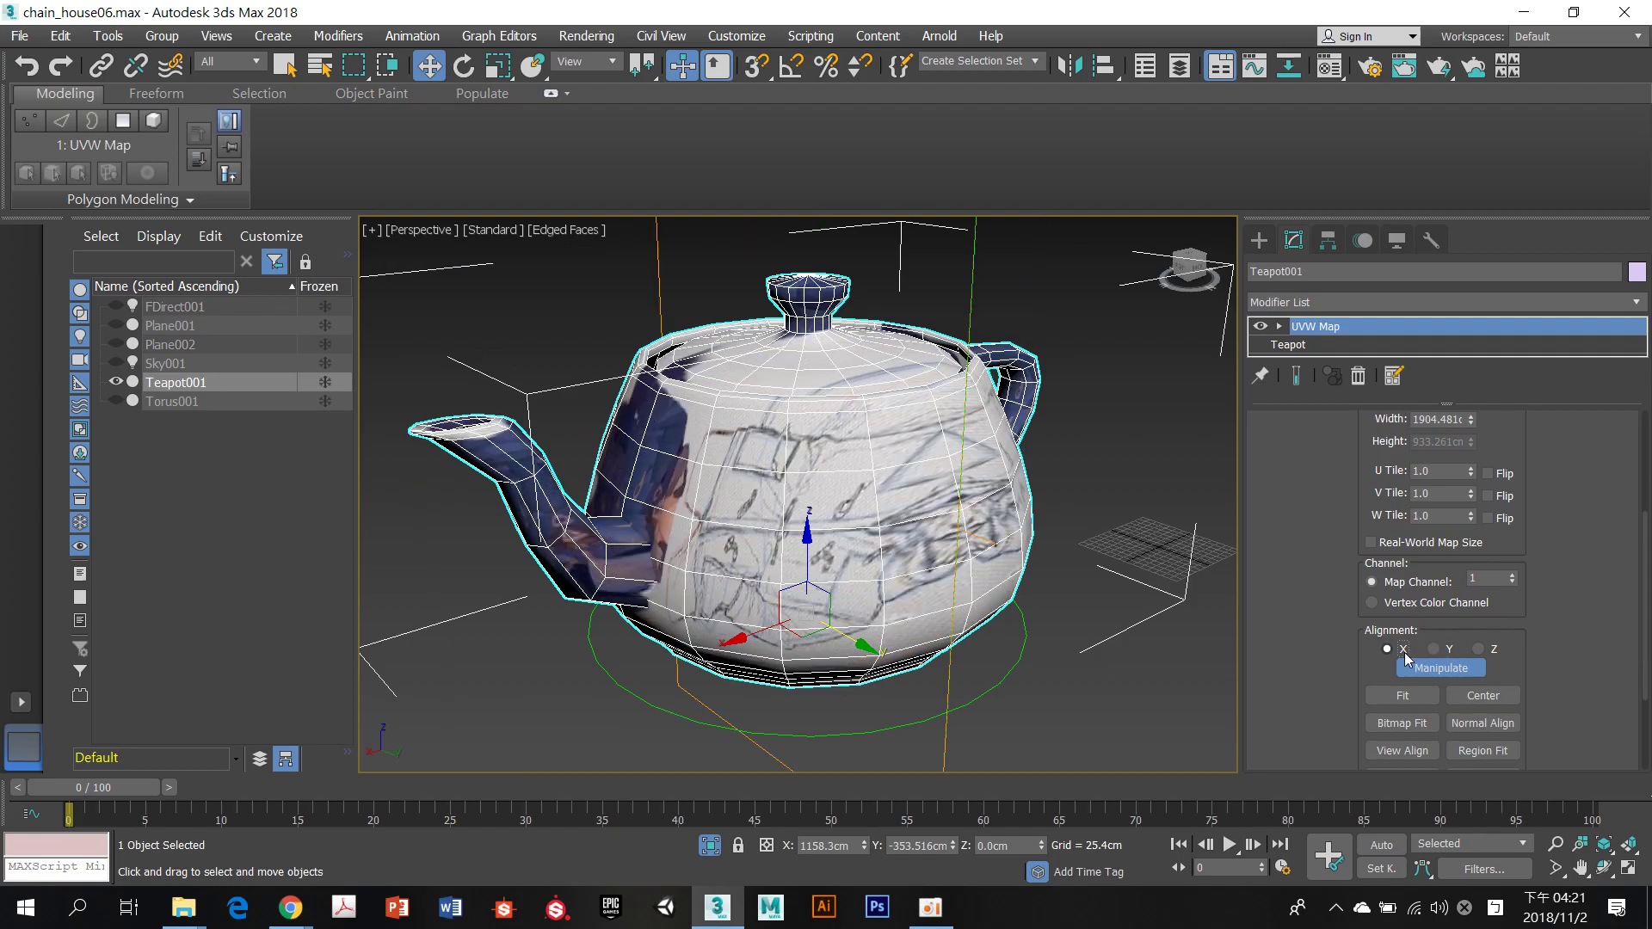
left_click(1491, 651)
Set the teapot's UVW mapping type to Cylindrical and fit the mapping gizmo to the object
scroll(1585, 597, "up", 1)
scroll(1585, 597, "up", 5)
scroll(1102, 547, "up", 3)
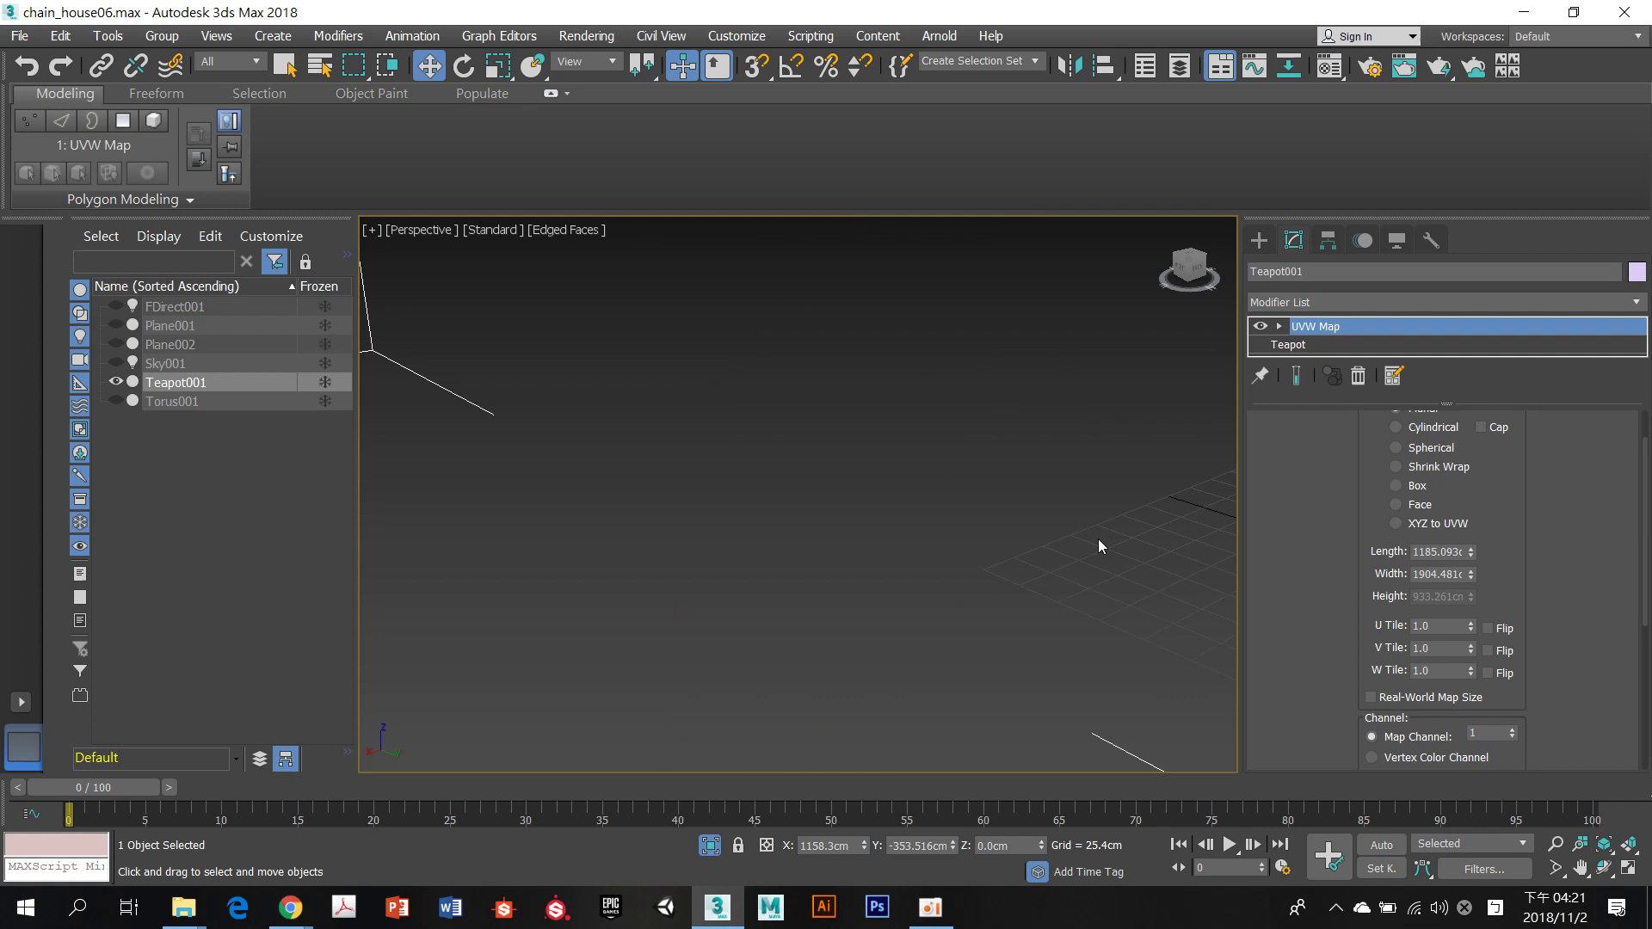
scroll(1101, 548, "down", 4)
scroll(1530, 522, "up", 2)
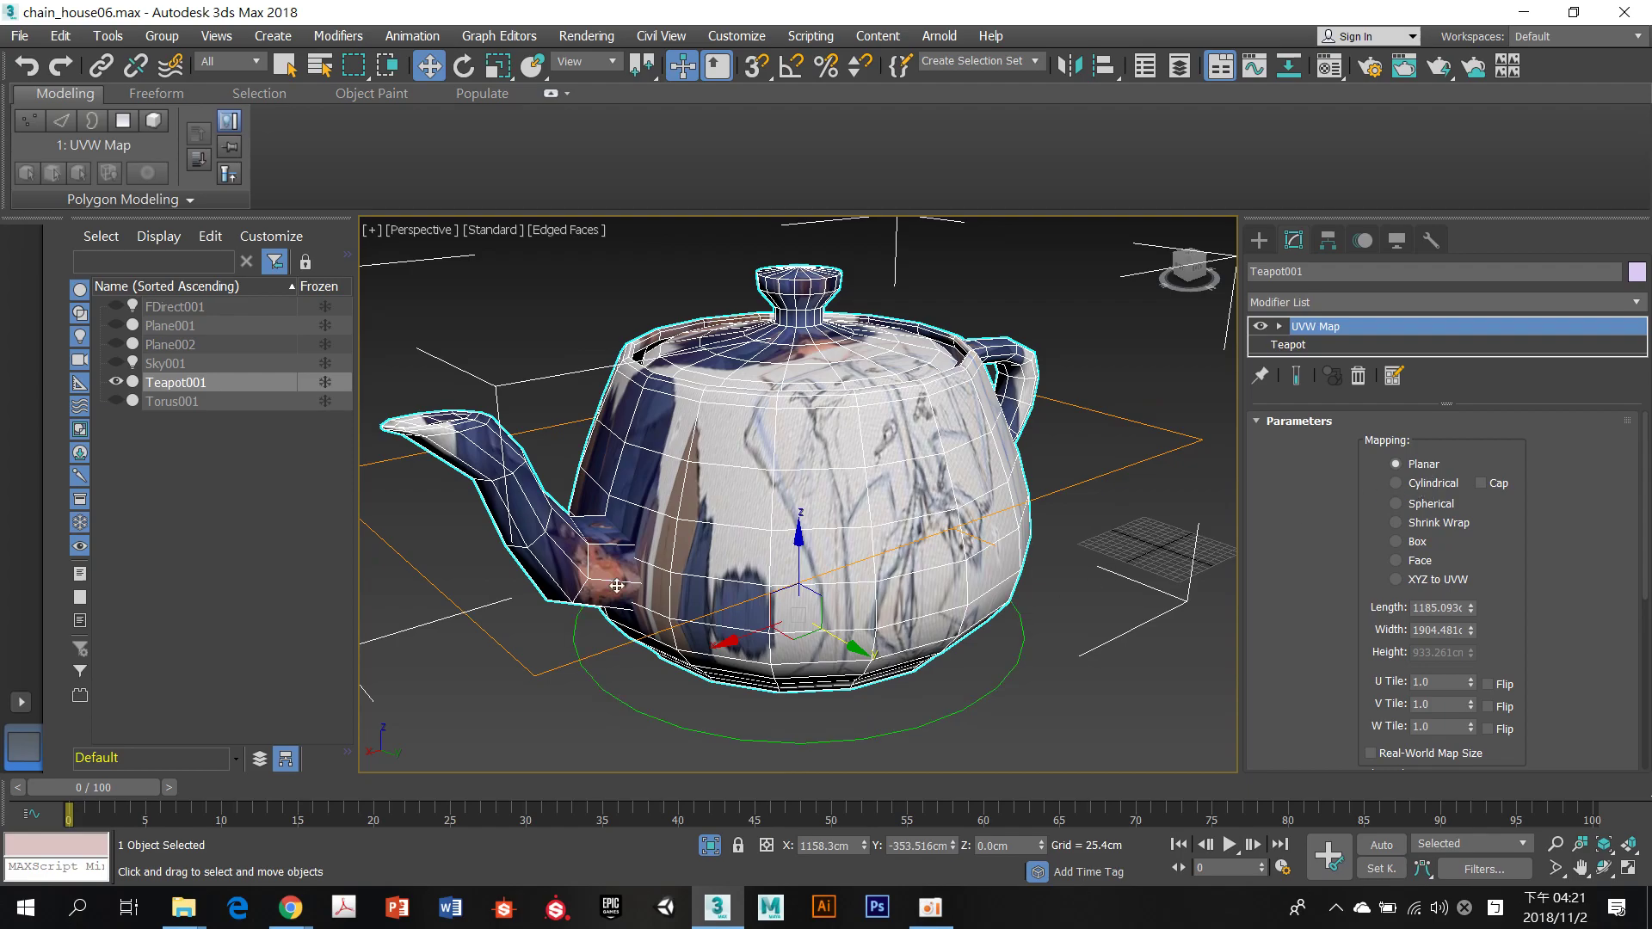
left_click(1430, 484)
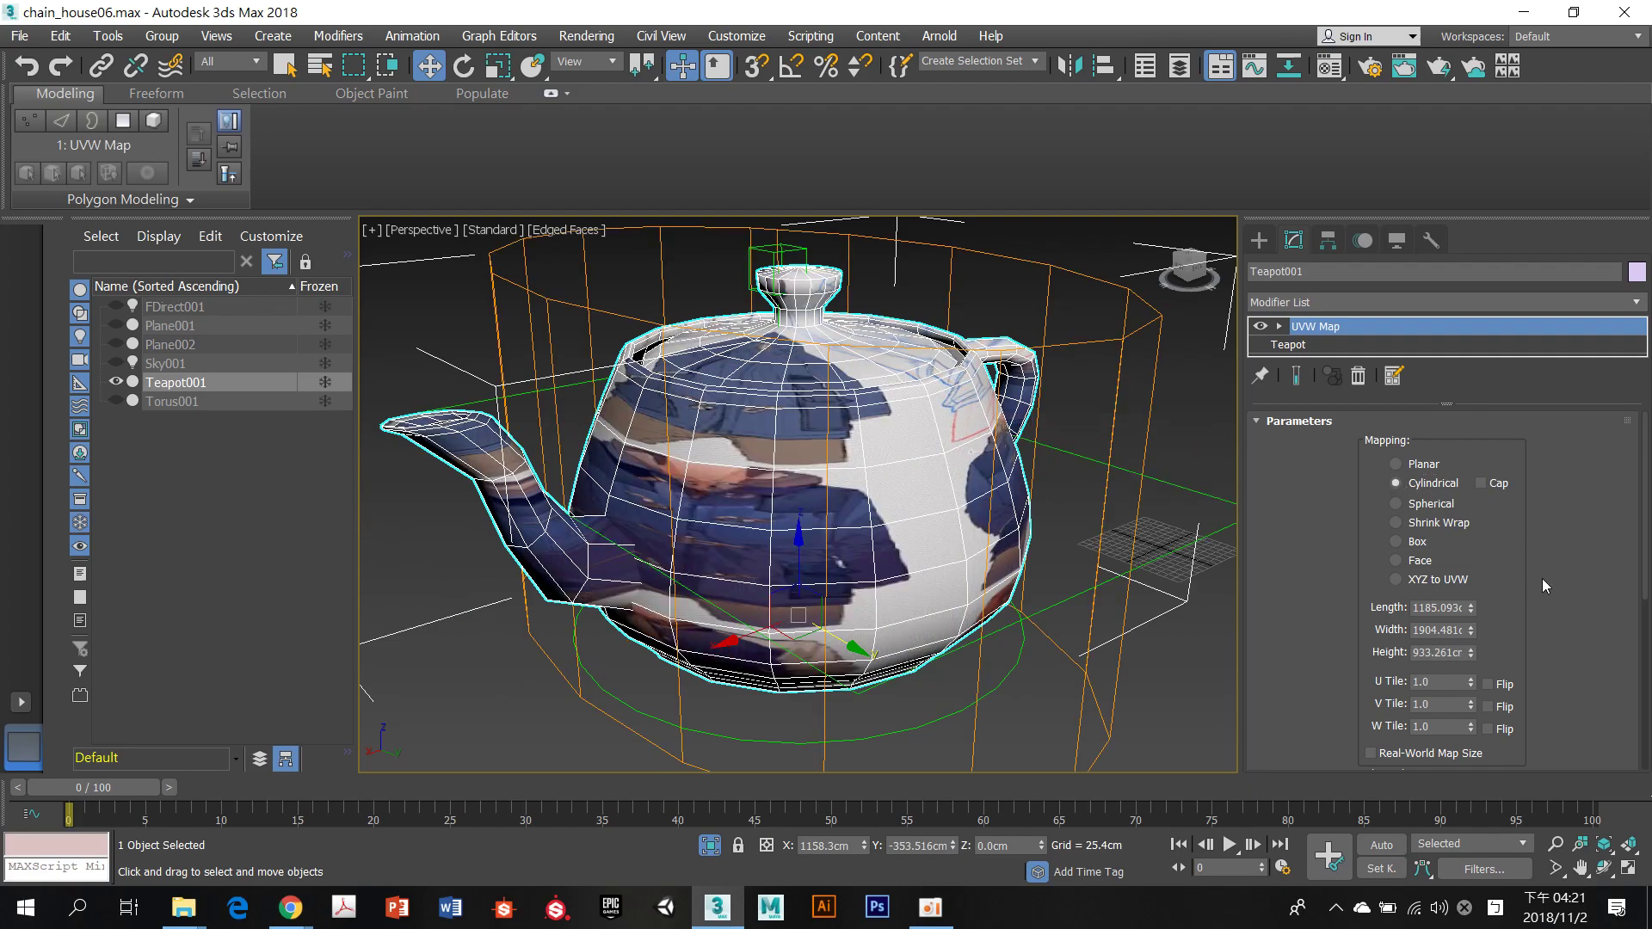
scroll(1542, 578, "down", 4)
scroll(1541, 581, "up", 1)
scroll(1541, 582, "down", 3)
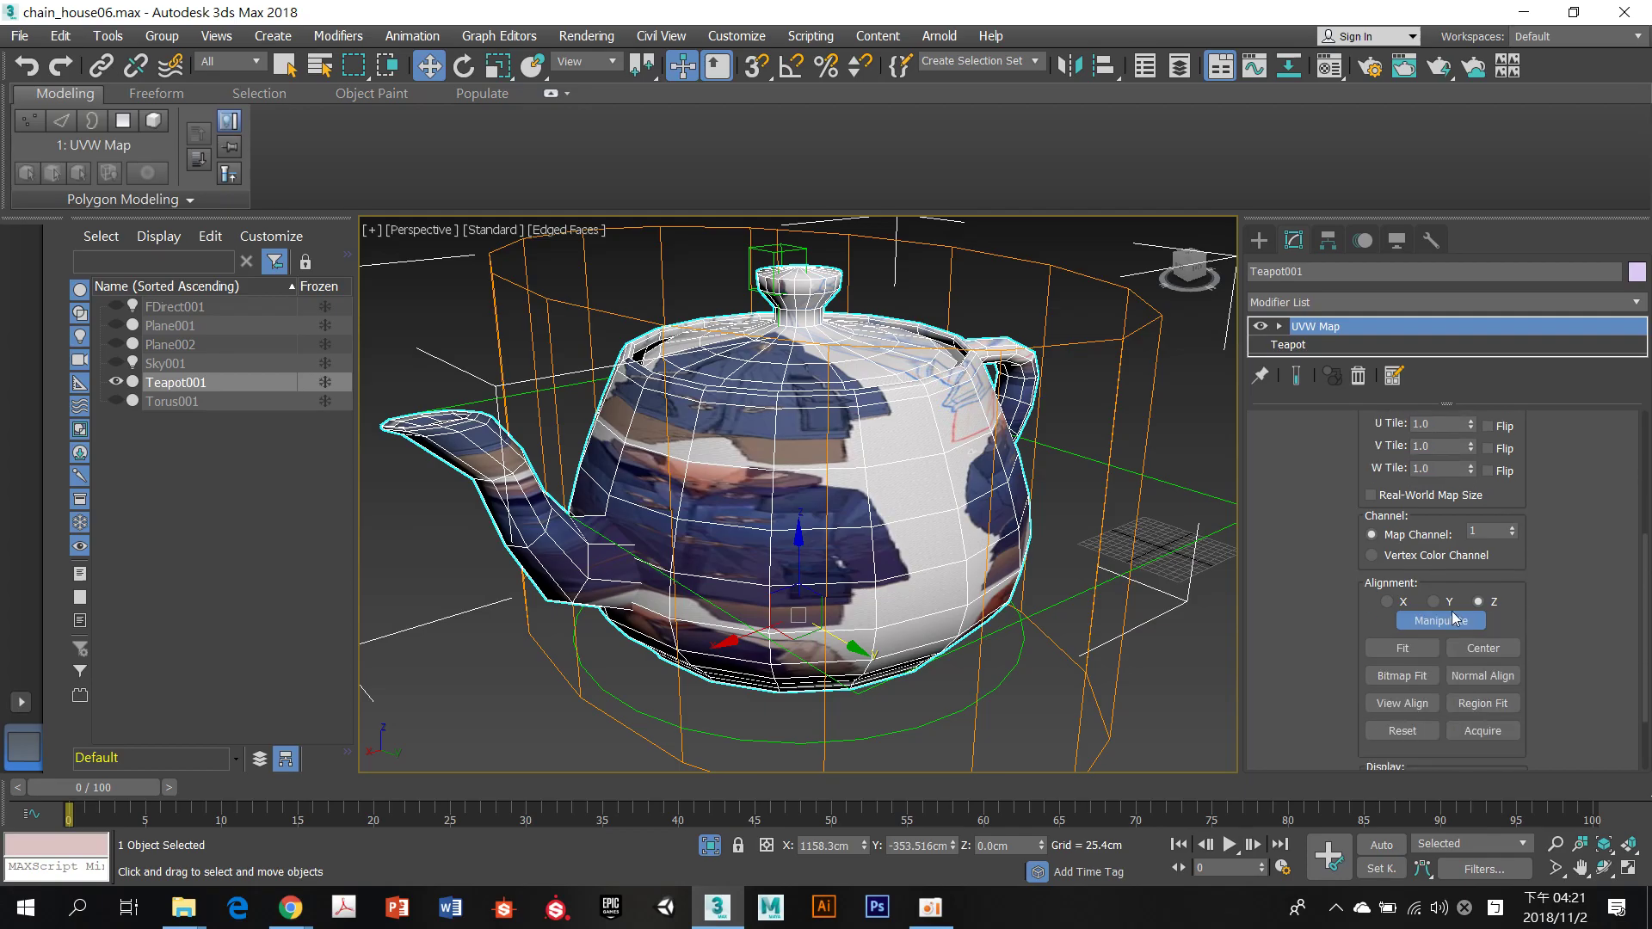
left_click(1404, 649)
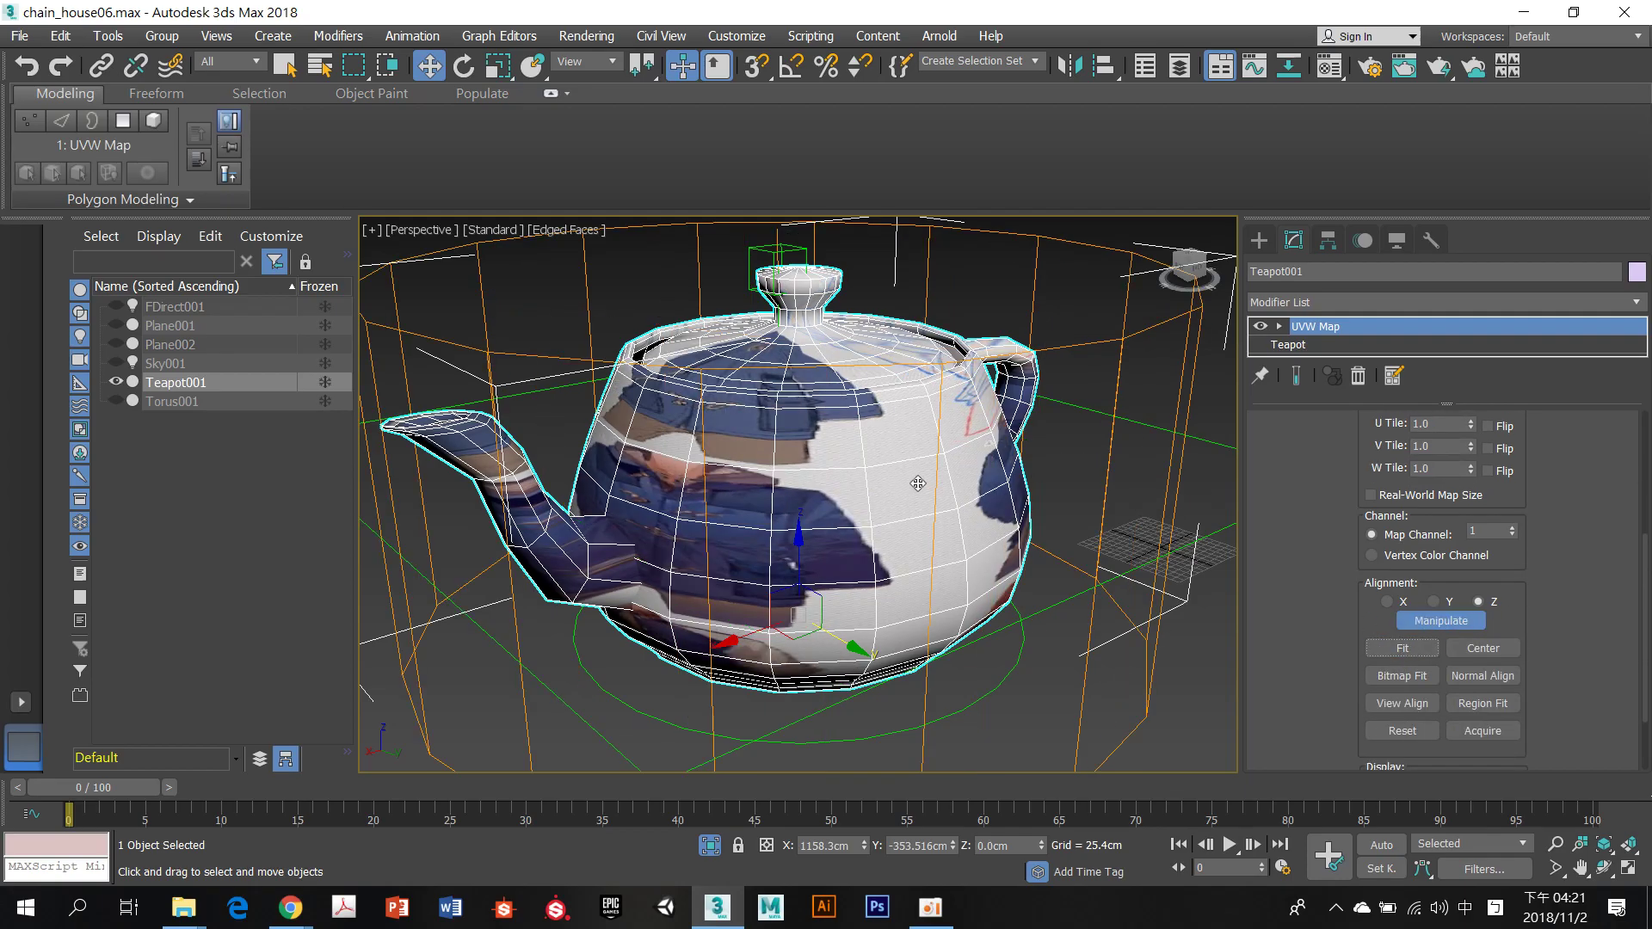
Examine the cylindrical texture mapping on the teapot from the top, the spout side and the handle side
middle_click_drag(923, 478, 536, 524, "alt")
middle_click_drag(779, 516, 847, 401, "alt")
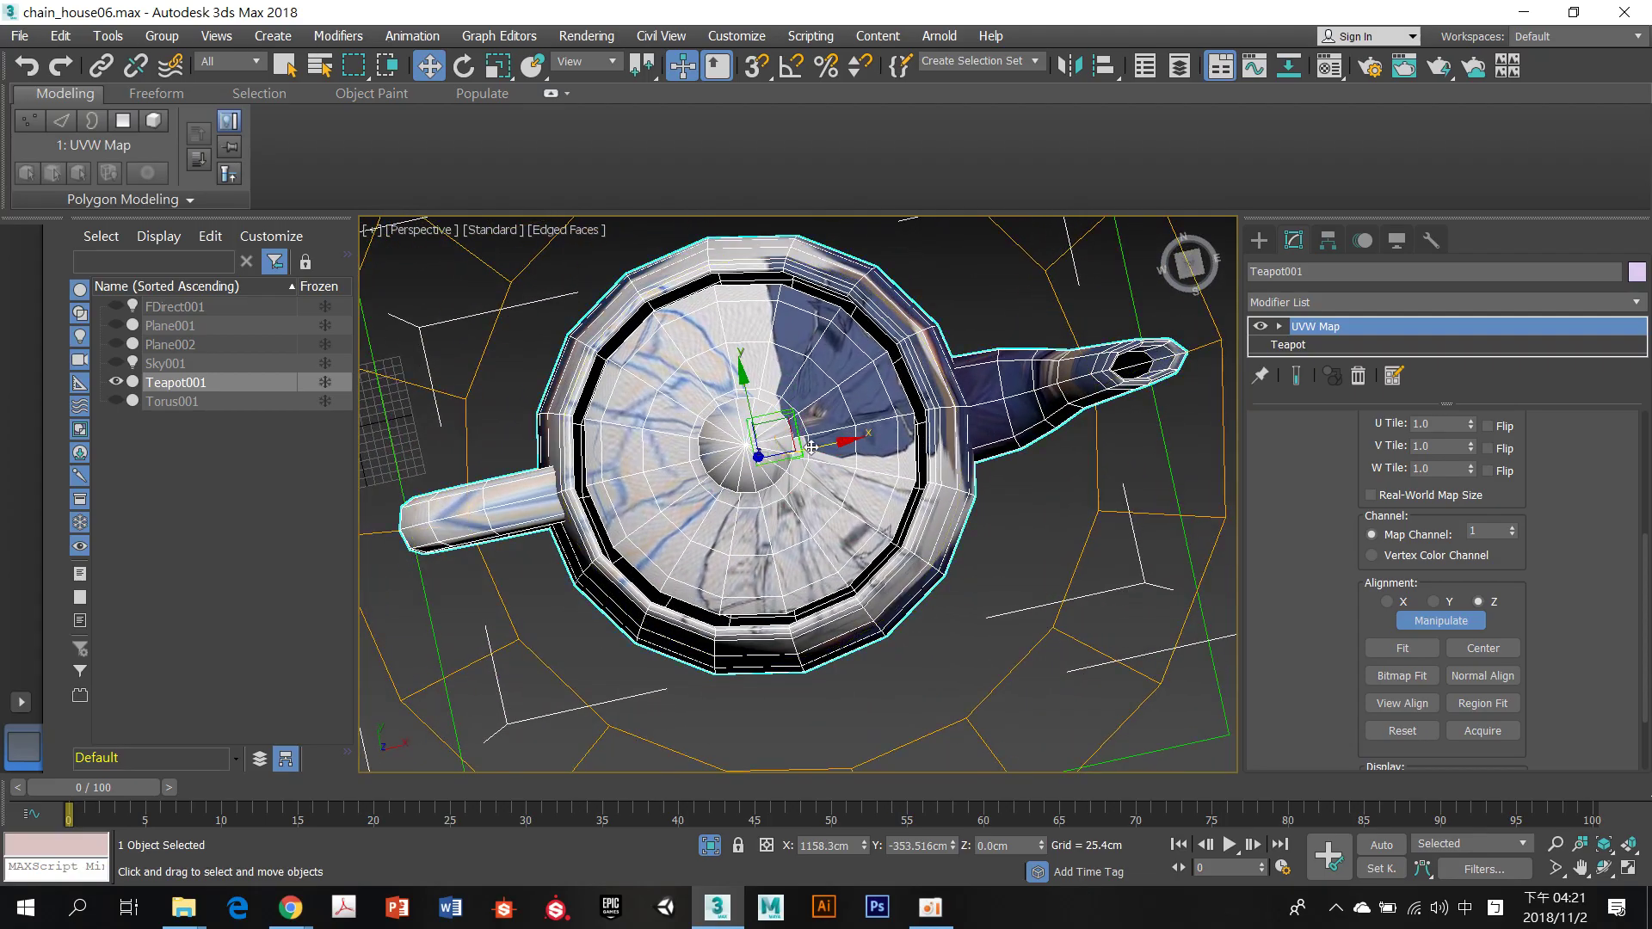
key("shift+z")
key("shift+z")
key("shift+z")
key("shift+z")
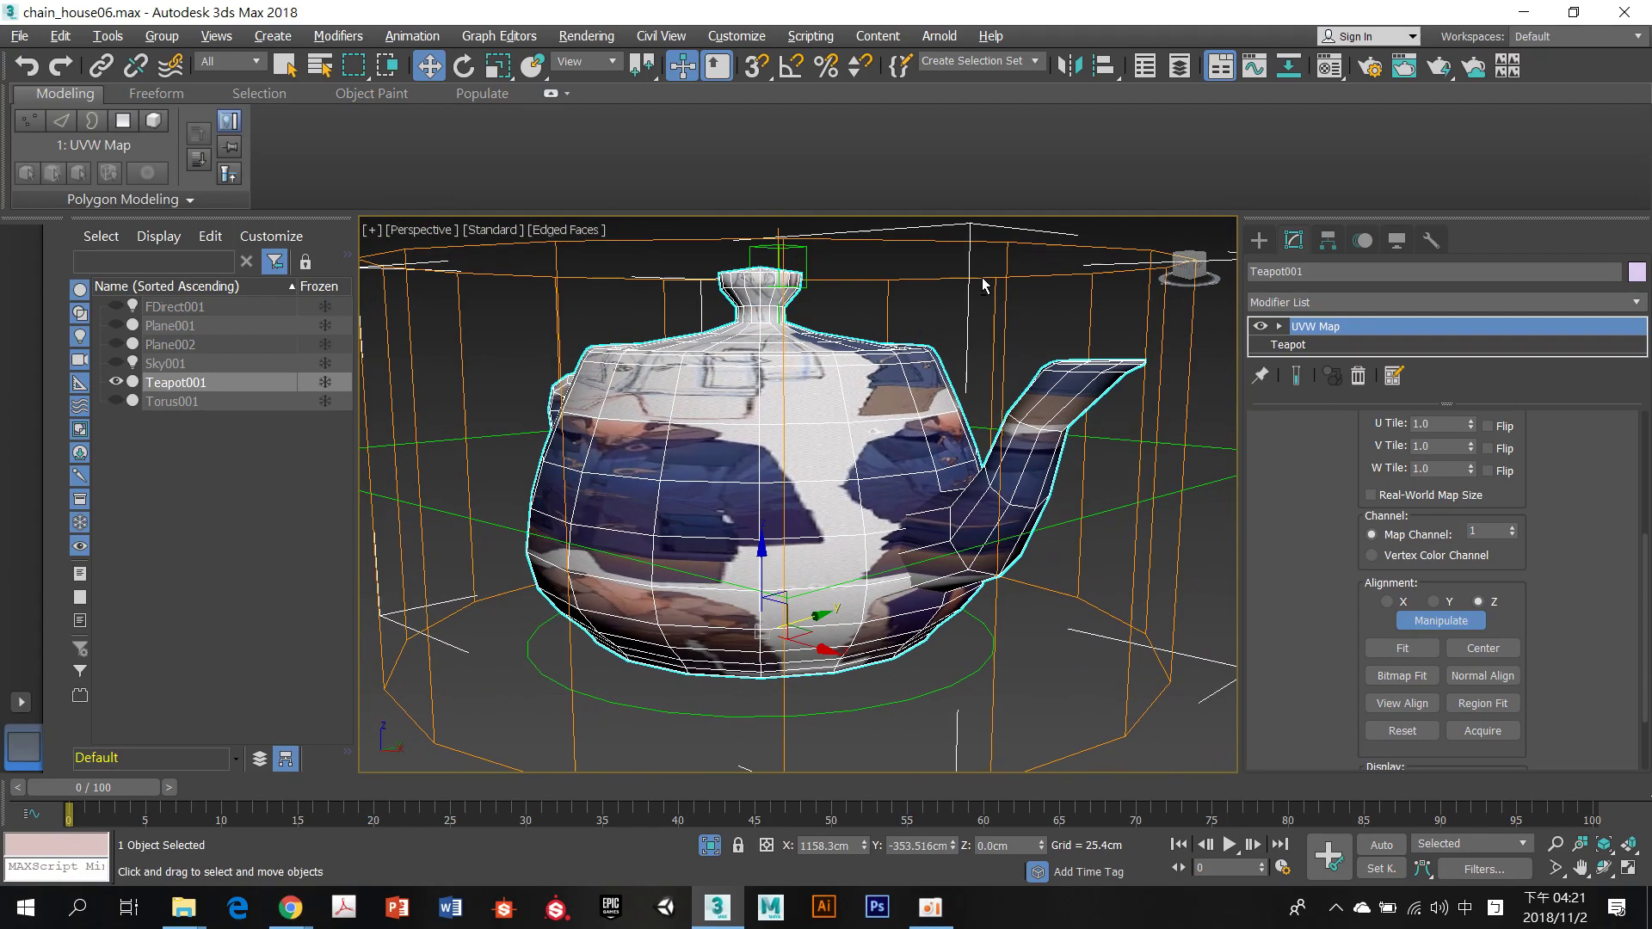
key("shift+z")
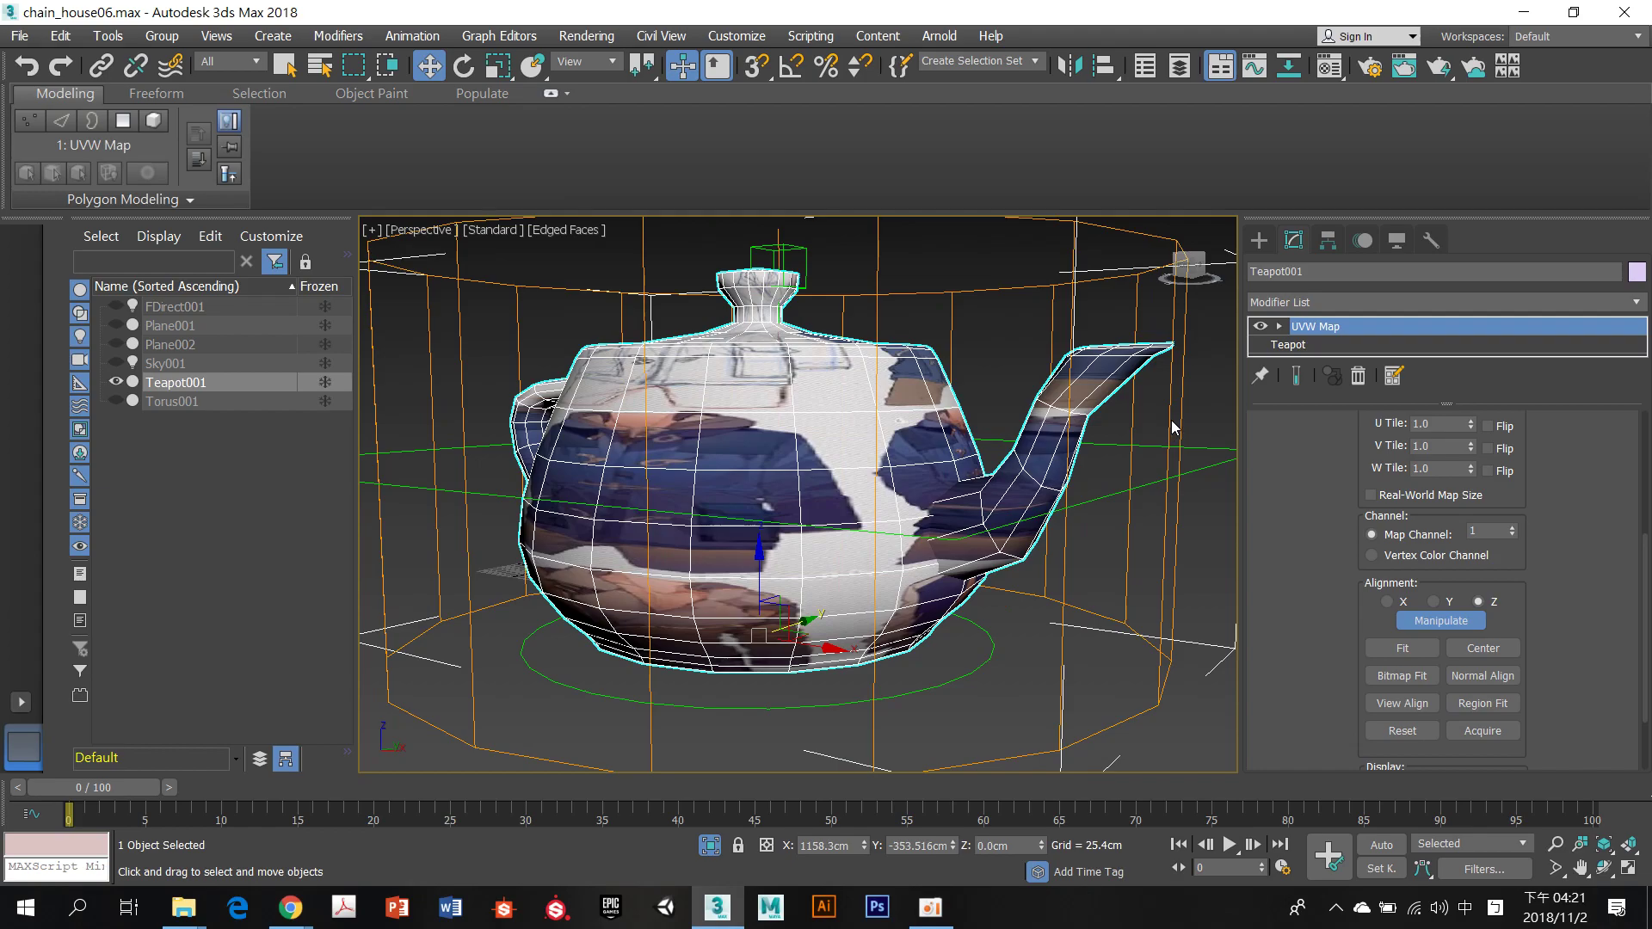
key("shift+z")
key("shift+z")
key("shift+z")
key("shift+z")
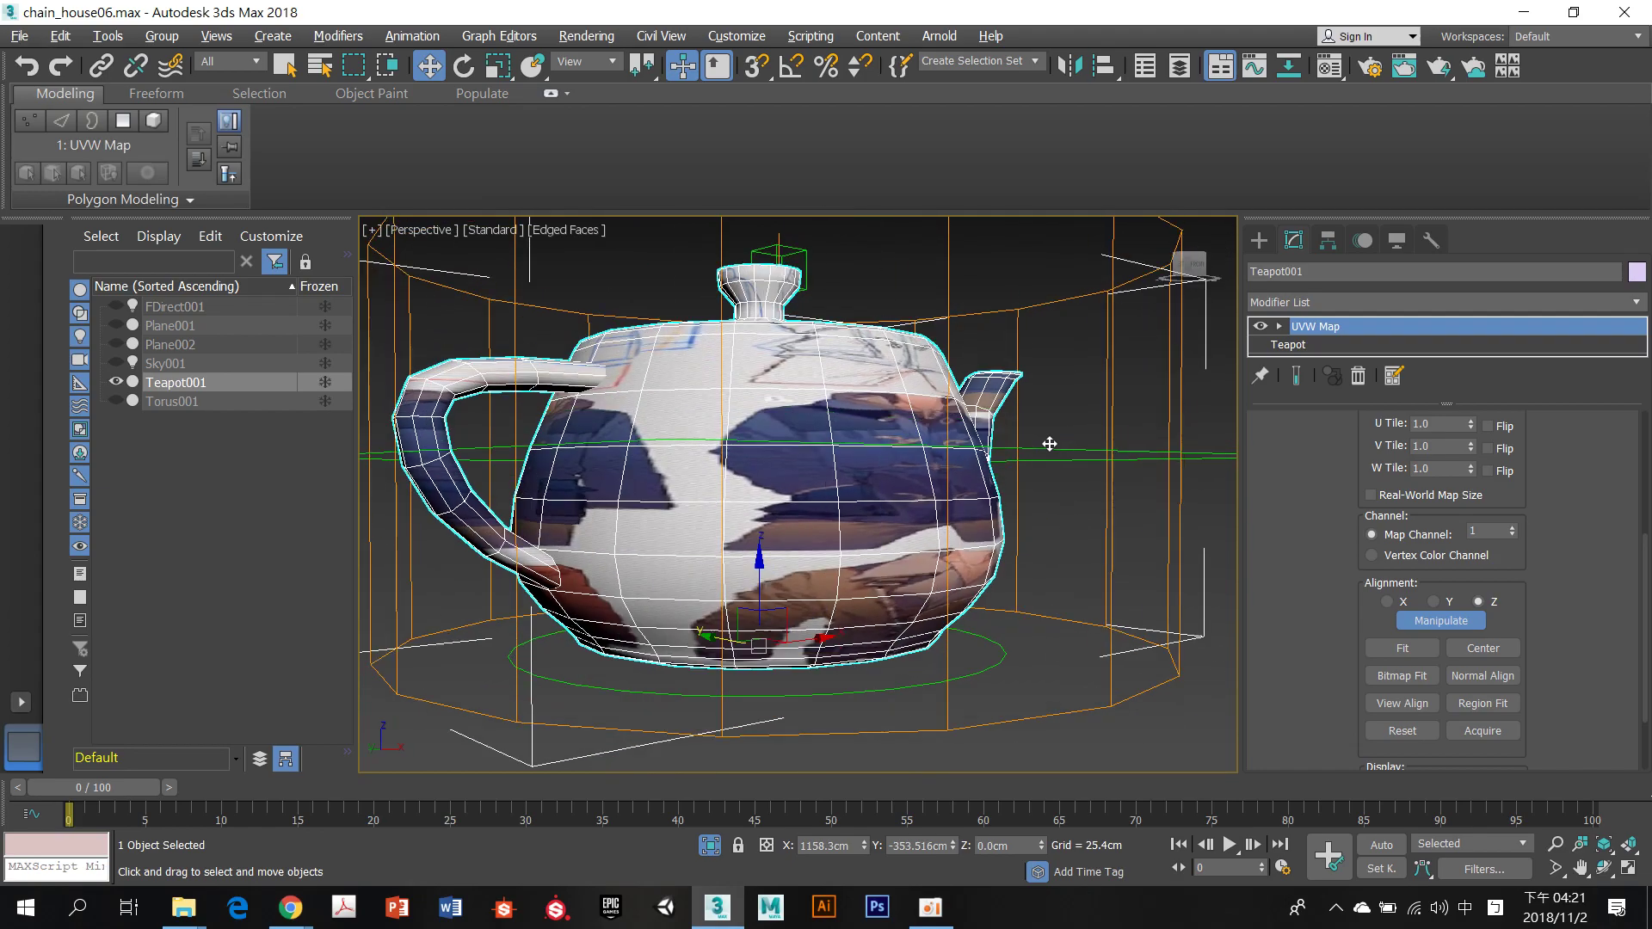
Set the teapot's UVW mapping type to Spherical and inspect the texture around the spout side
scroll(1581, 485, "up", 5)
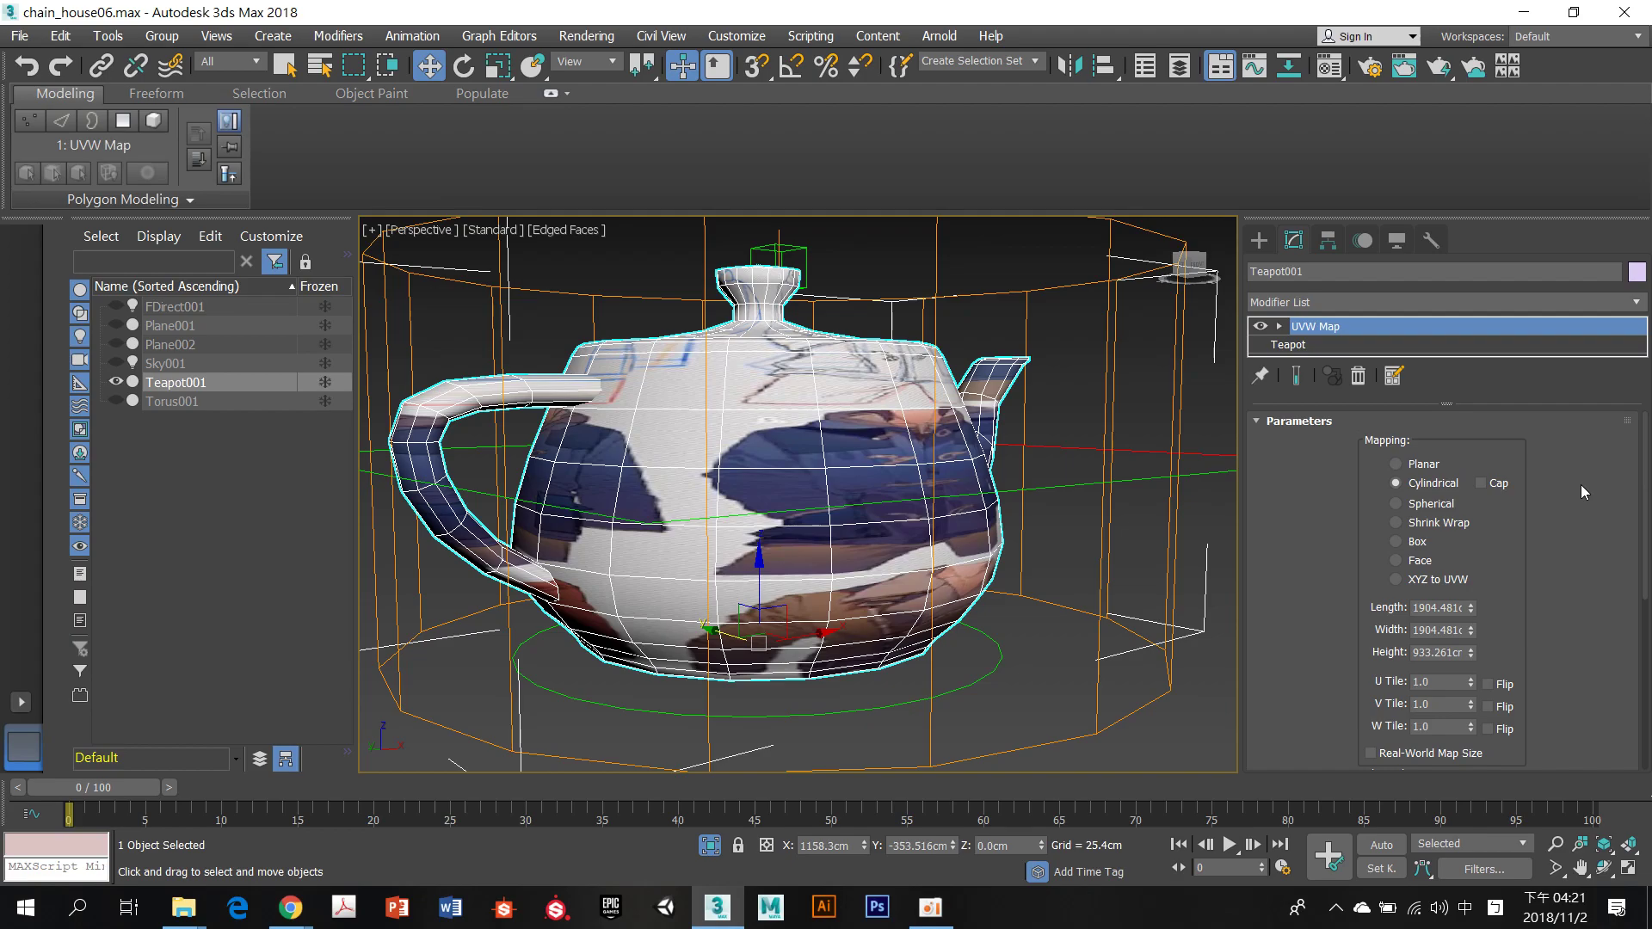
left_click(1397, 504)
middle_click_drag(1020, 435, 938, 404, "alt")
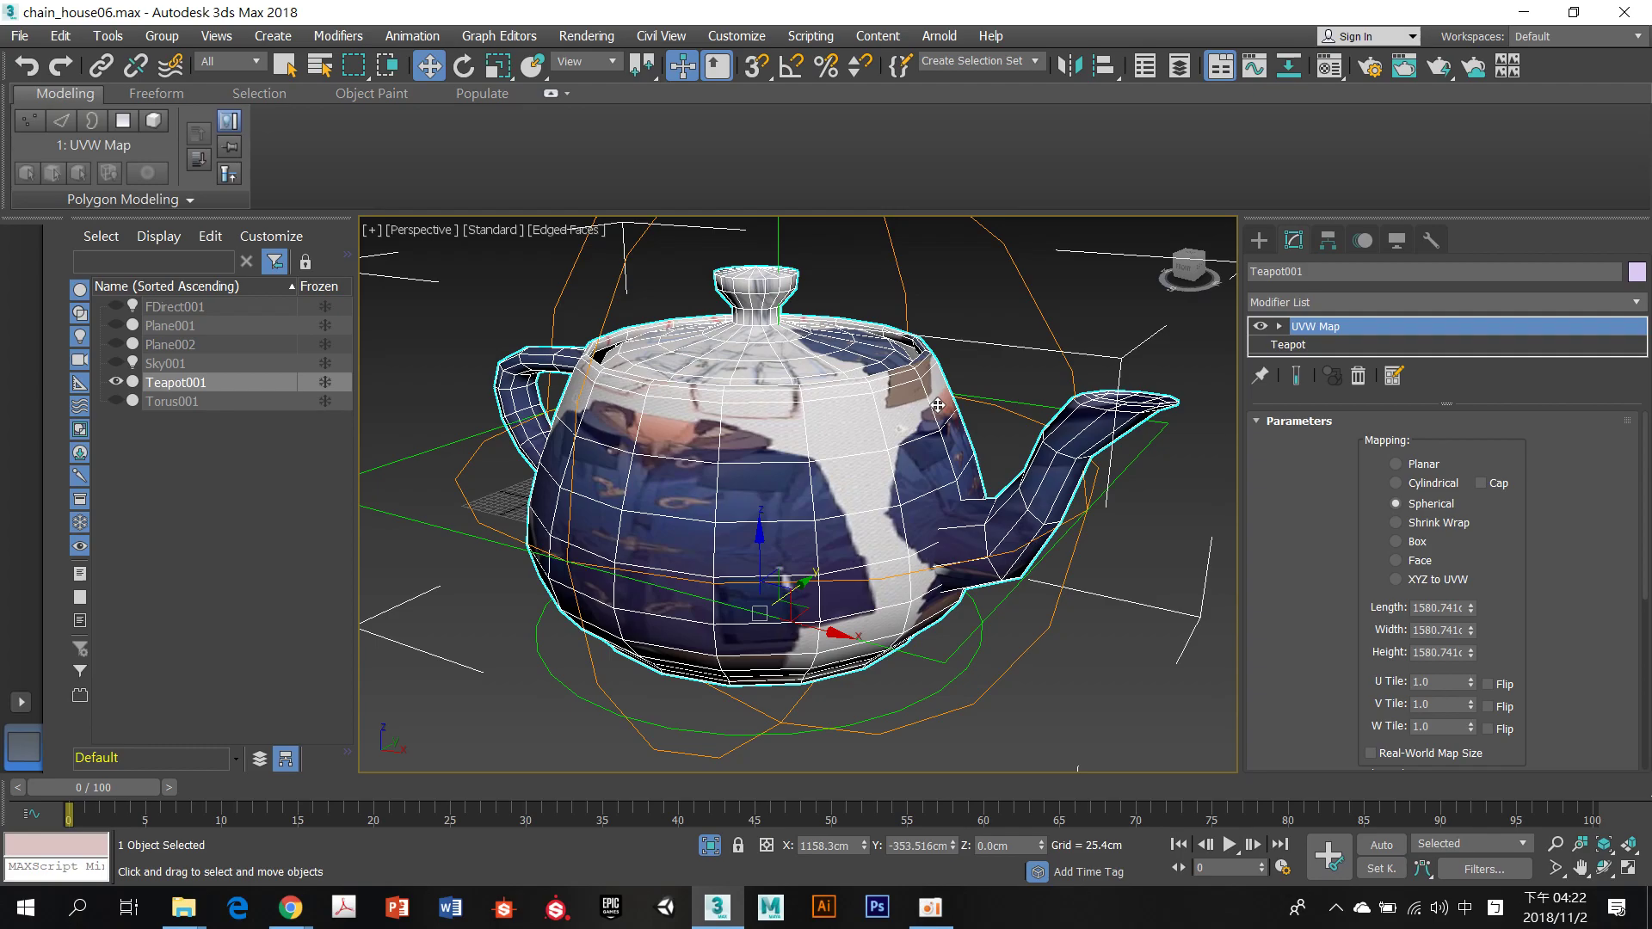
Delete the UVW Map modifier from the teapot and view its original mapping from the other side
right_click(1322, 335)
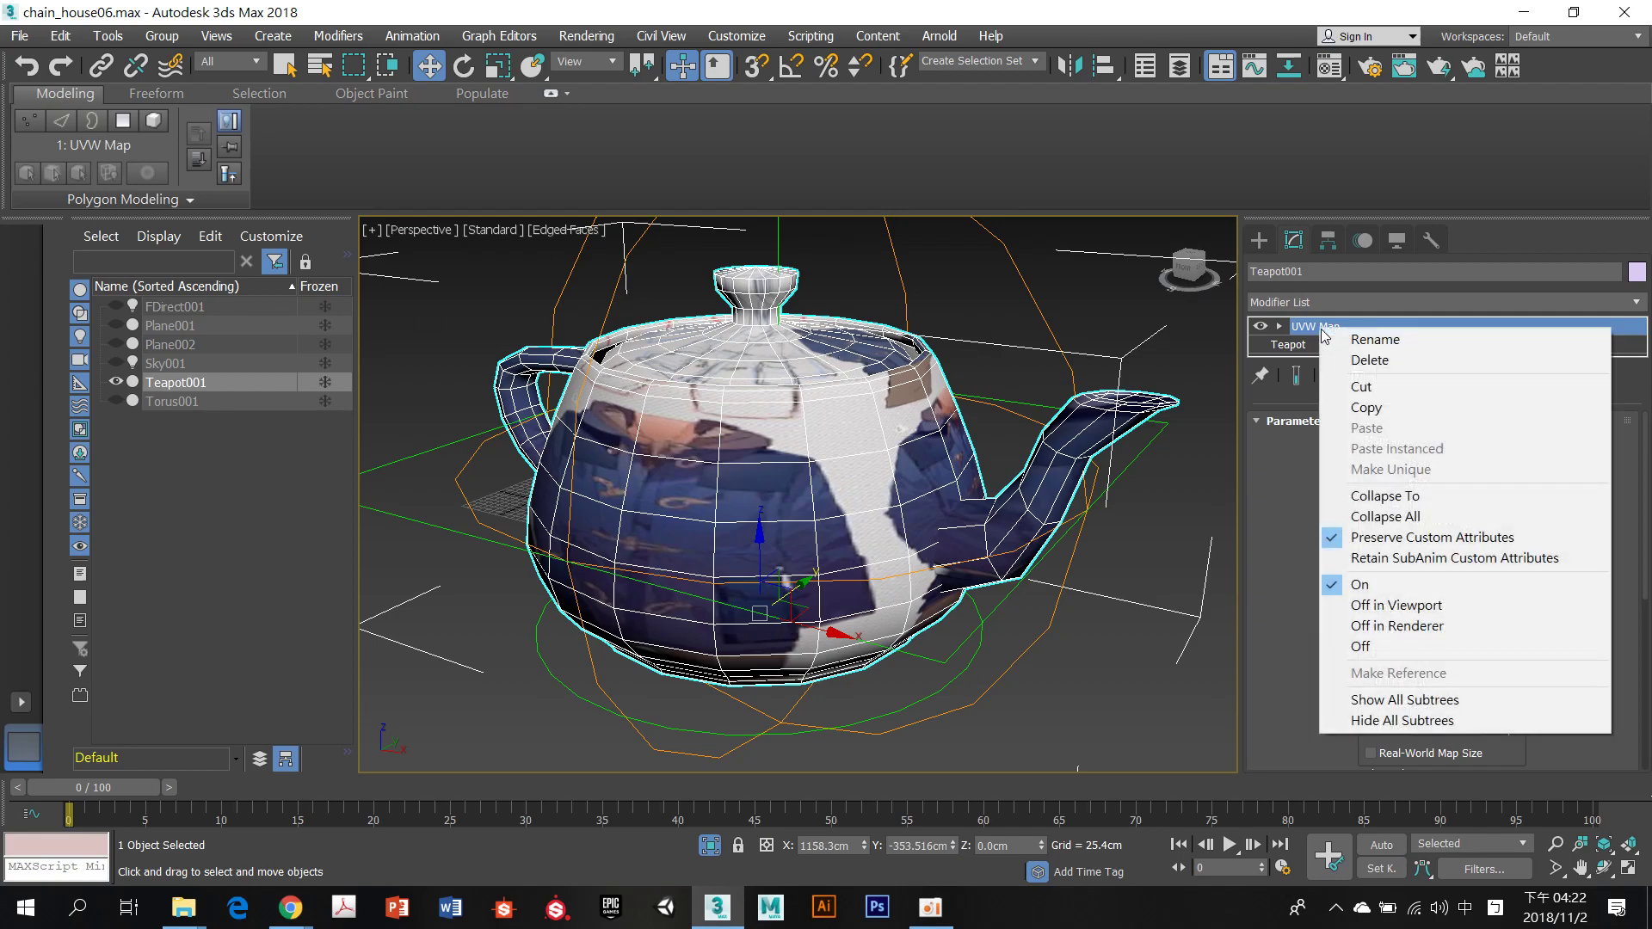
left_click(1368, 361)
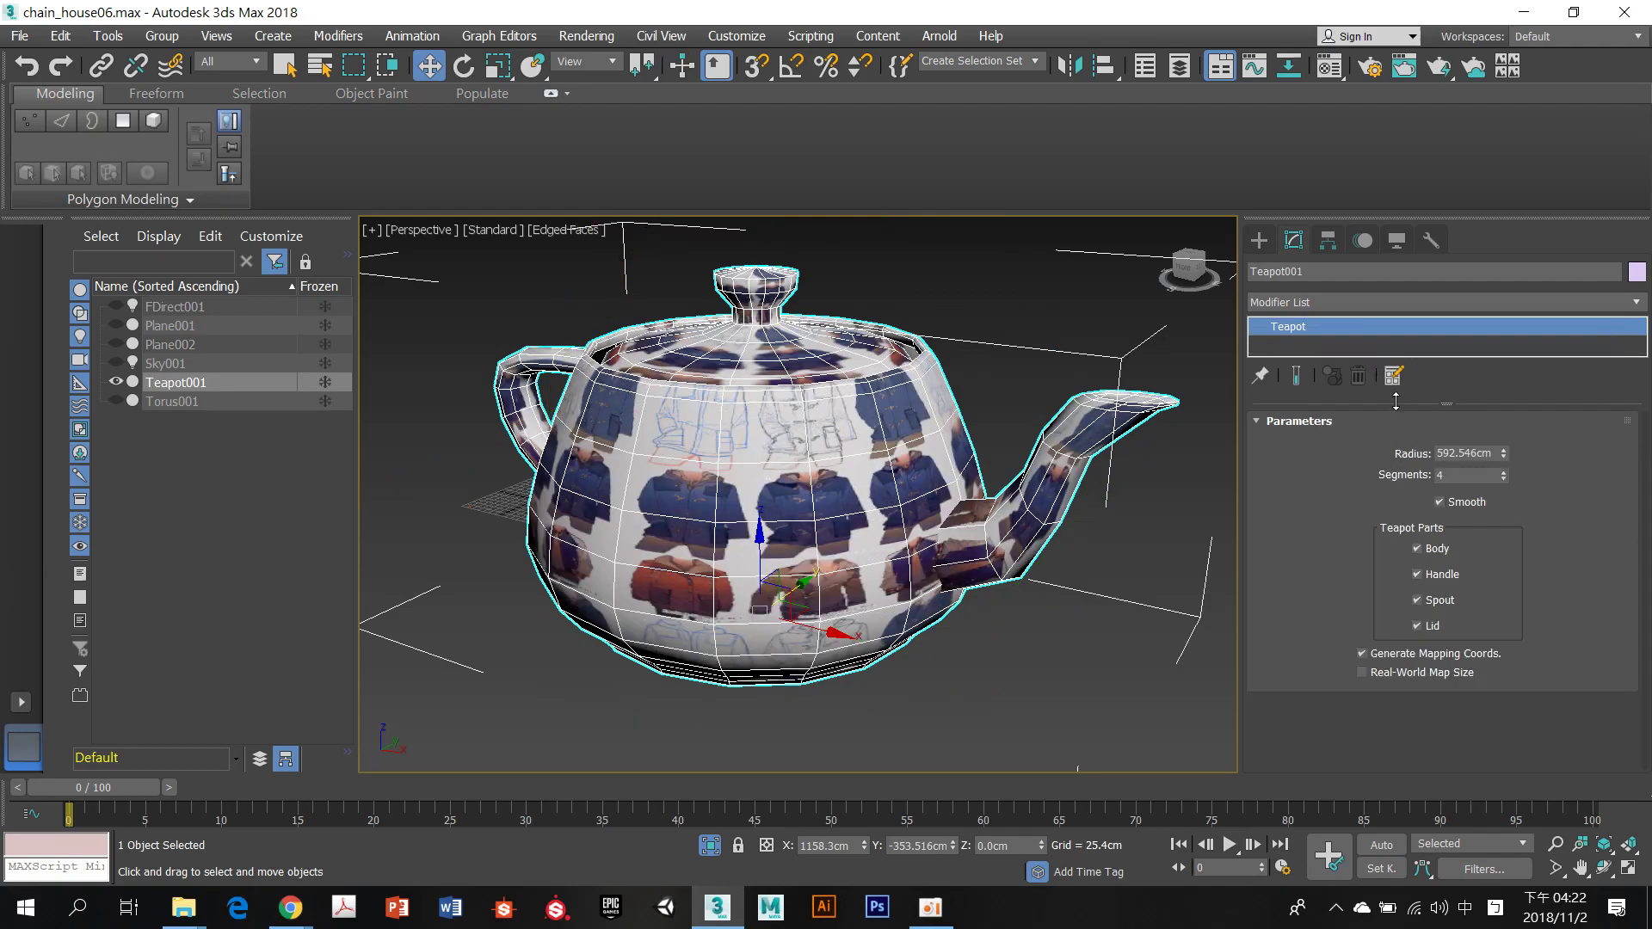
left_click_drag(1395, 401, 1395, 545)
middle_click_drag(924, 454, 736, 460, "alt")
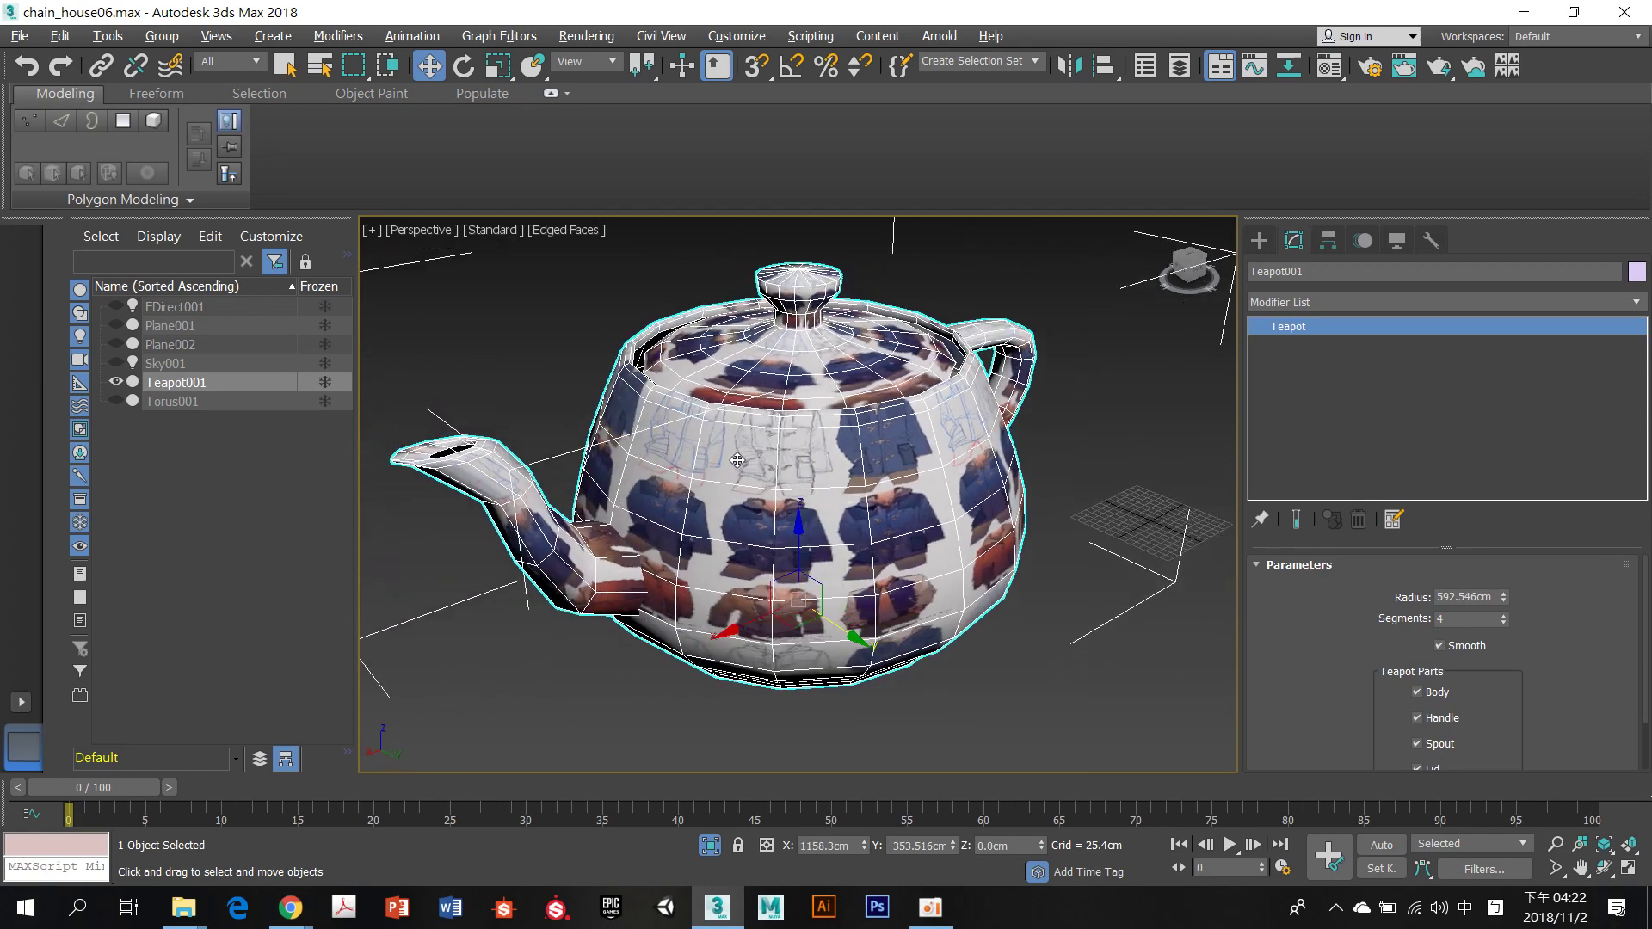
Add an Unwrap UVW modifier to the teapot
left_click(1636, 302)
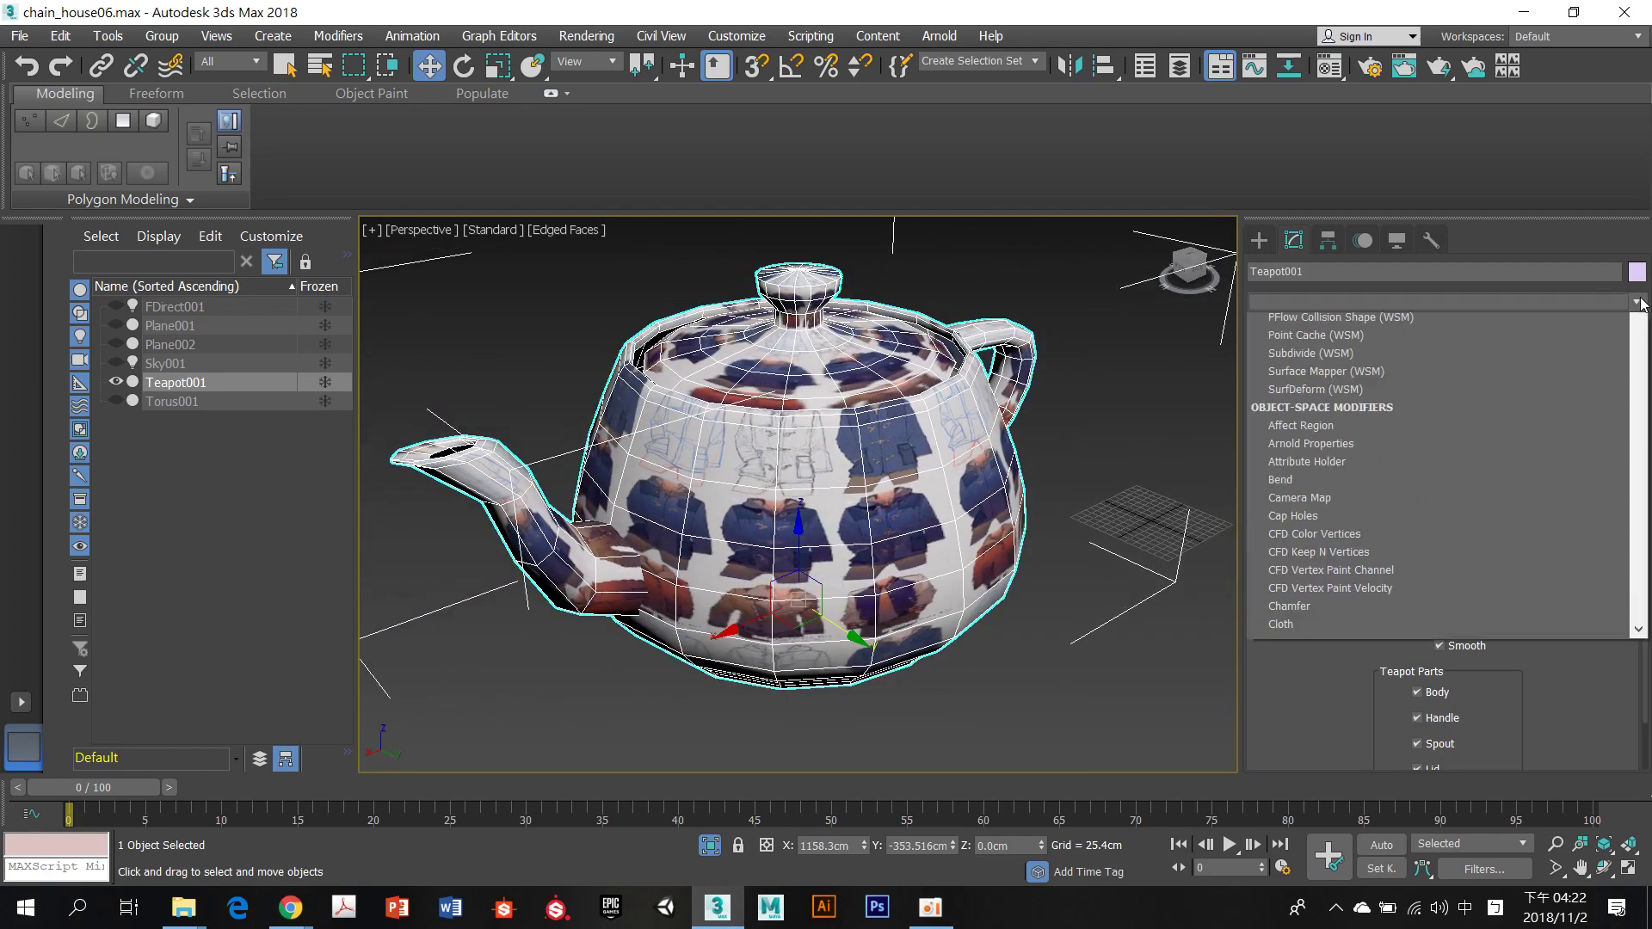
left_click_drag(1641, 334, 1636, 760)
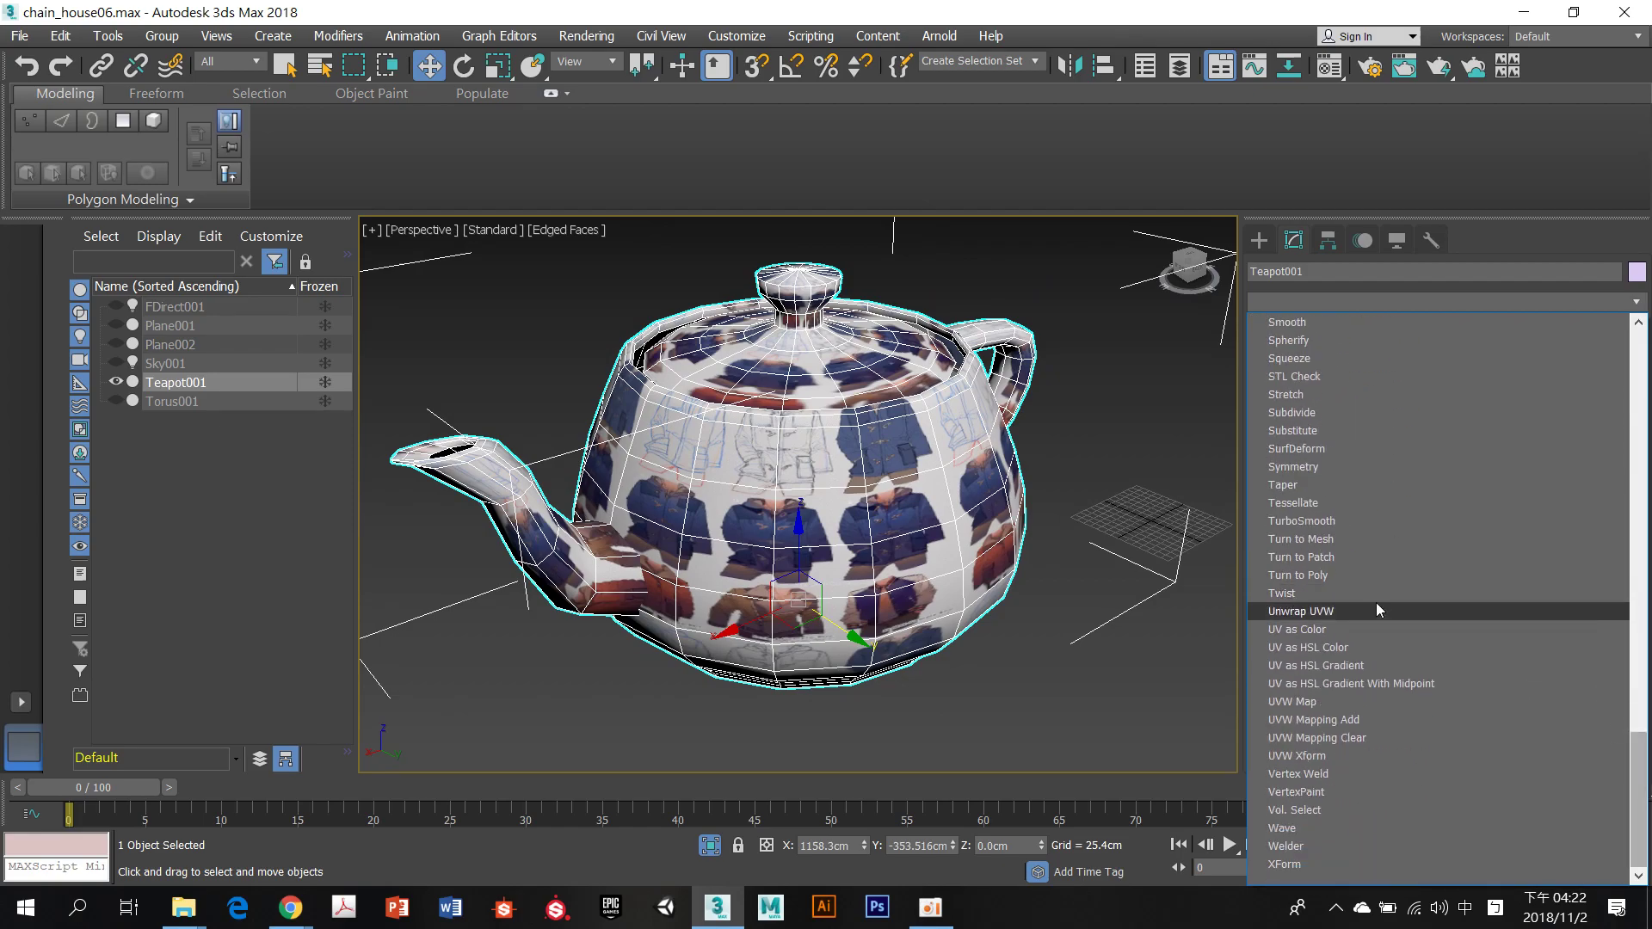
left_click(1346, 616)
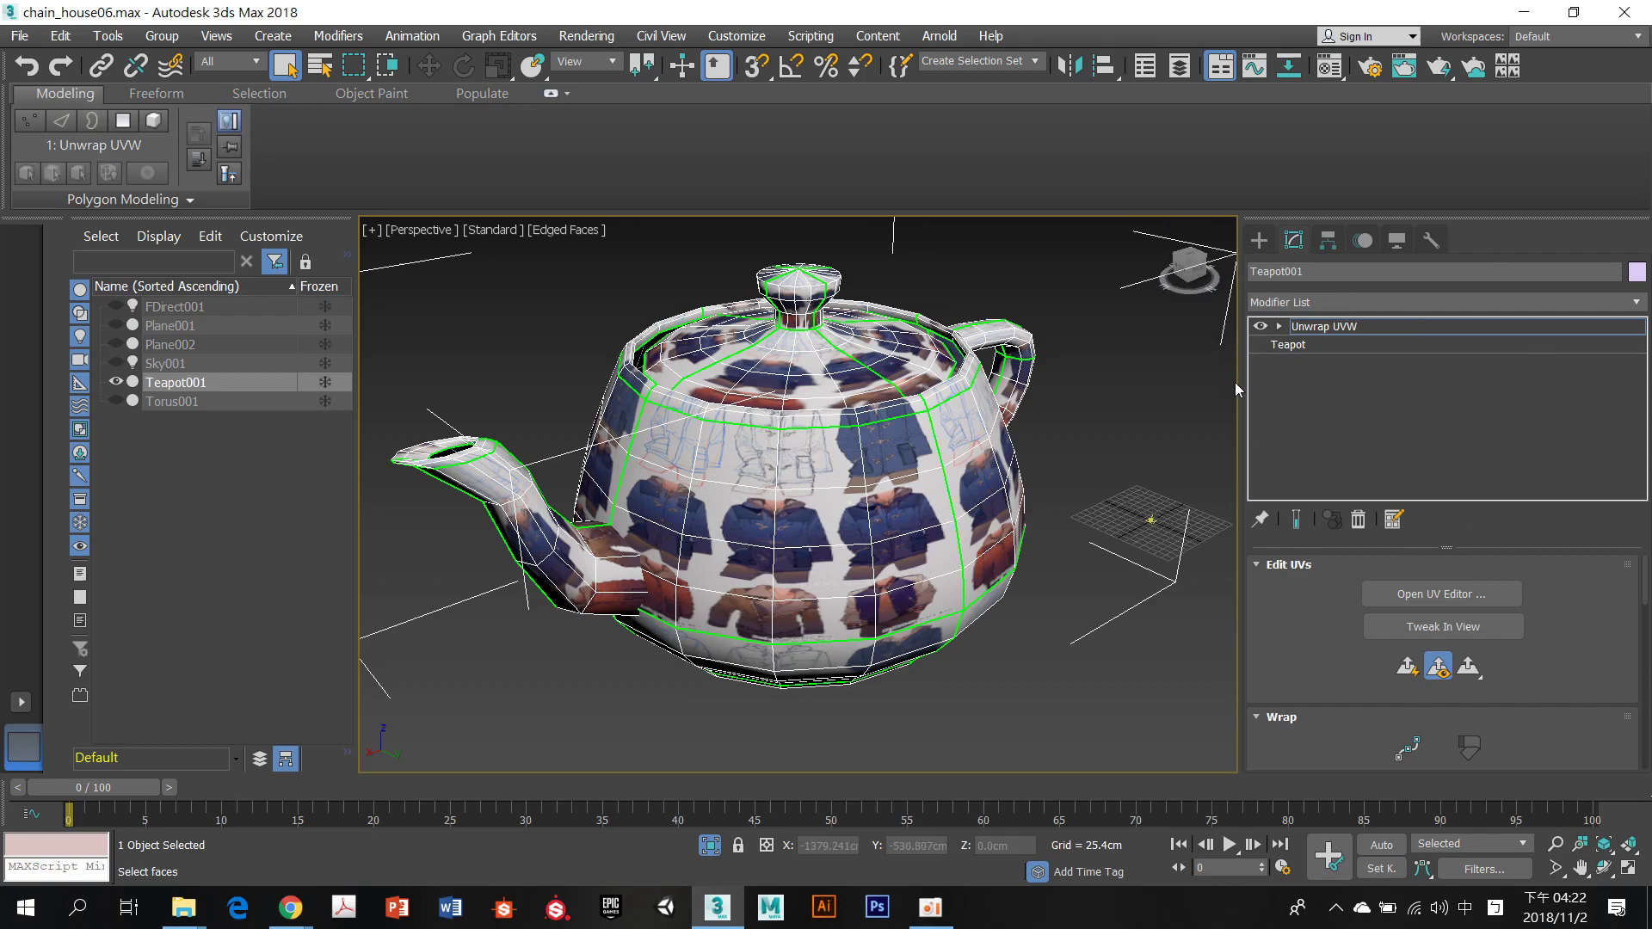
Open the UV Editor for the teapot and place its window beside the model with the whole UV layout in view
left_click(1429, 603)
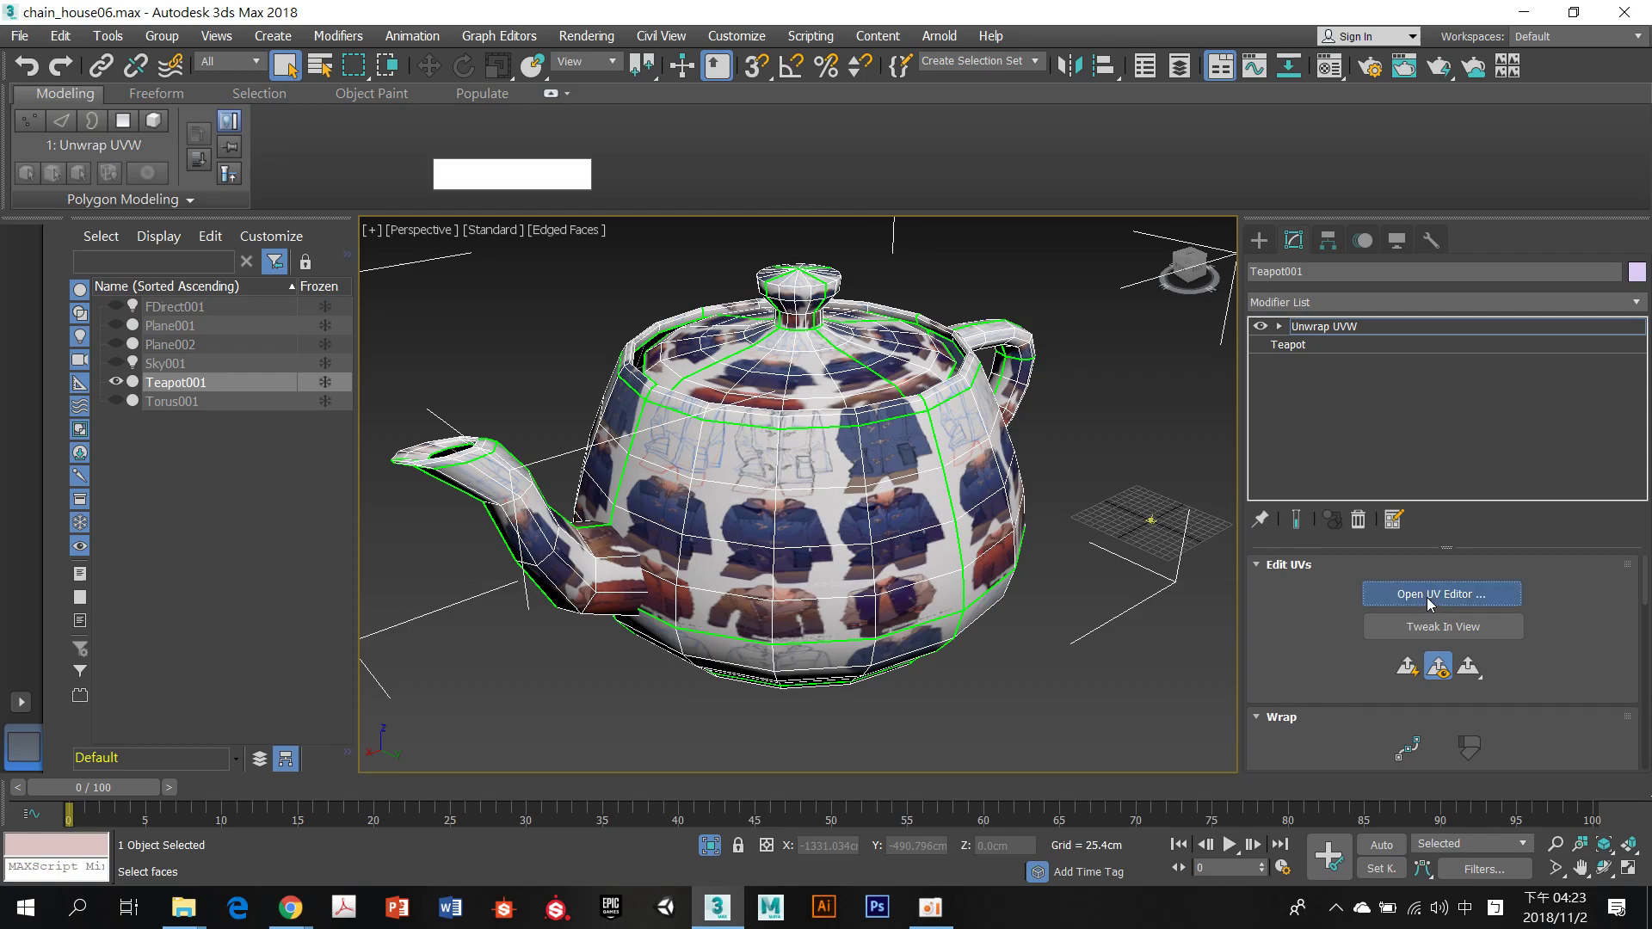
left_click_drag(376, 94, 1254, 103)
middle_click_drag(1189, 305, 1179, 338)
scroll(1179, 338, "down", 5)
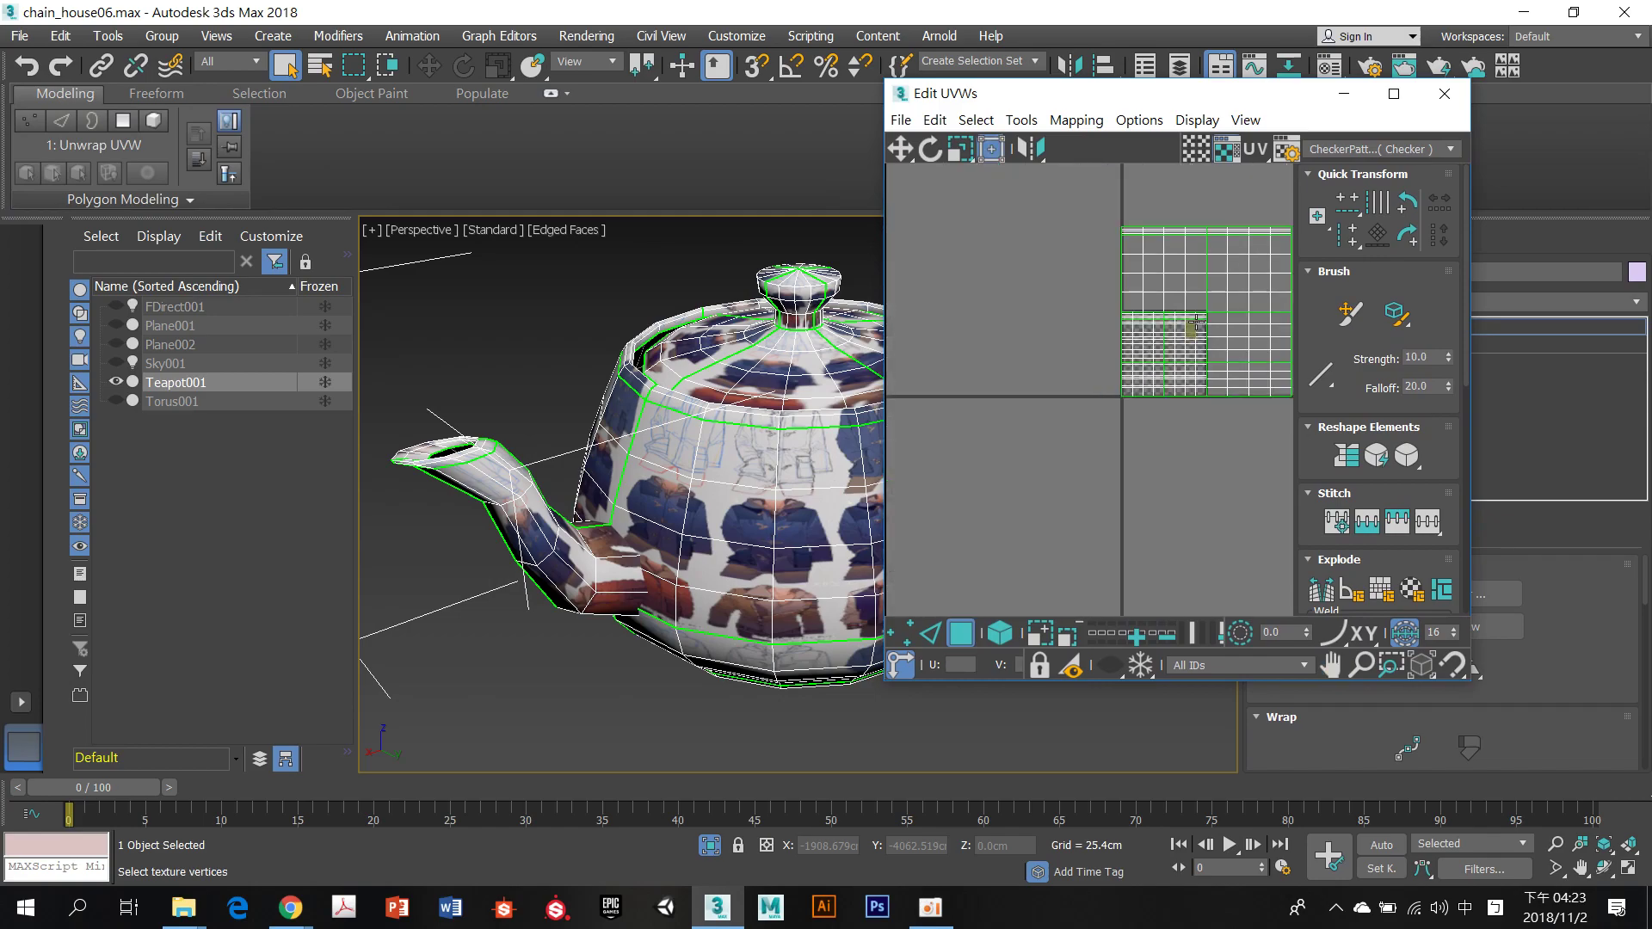
scroll(1101, 335, "up", 3)
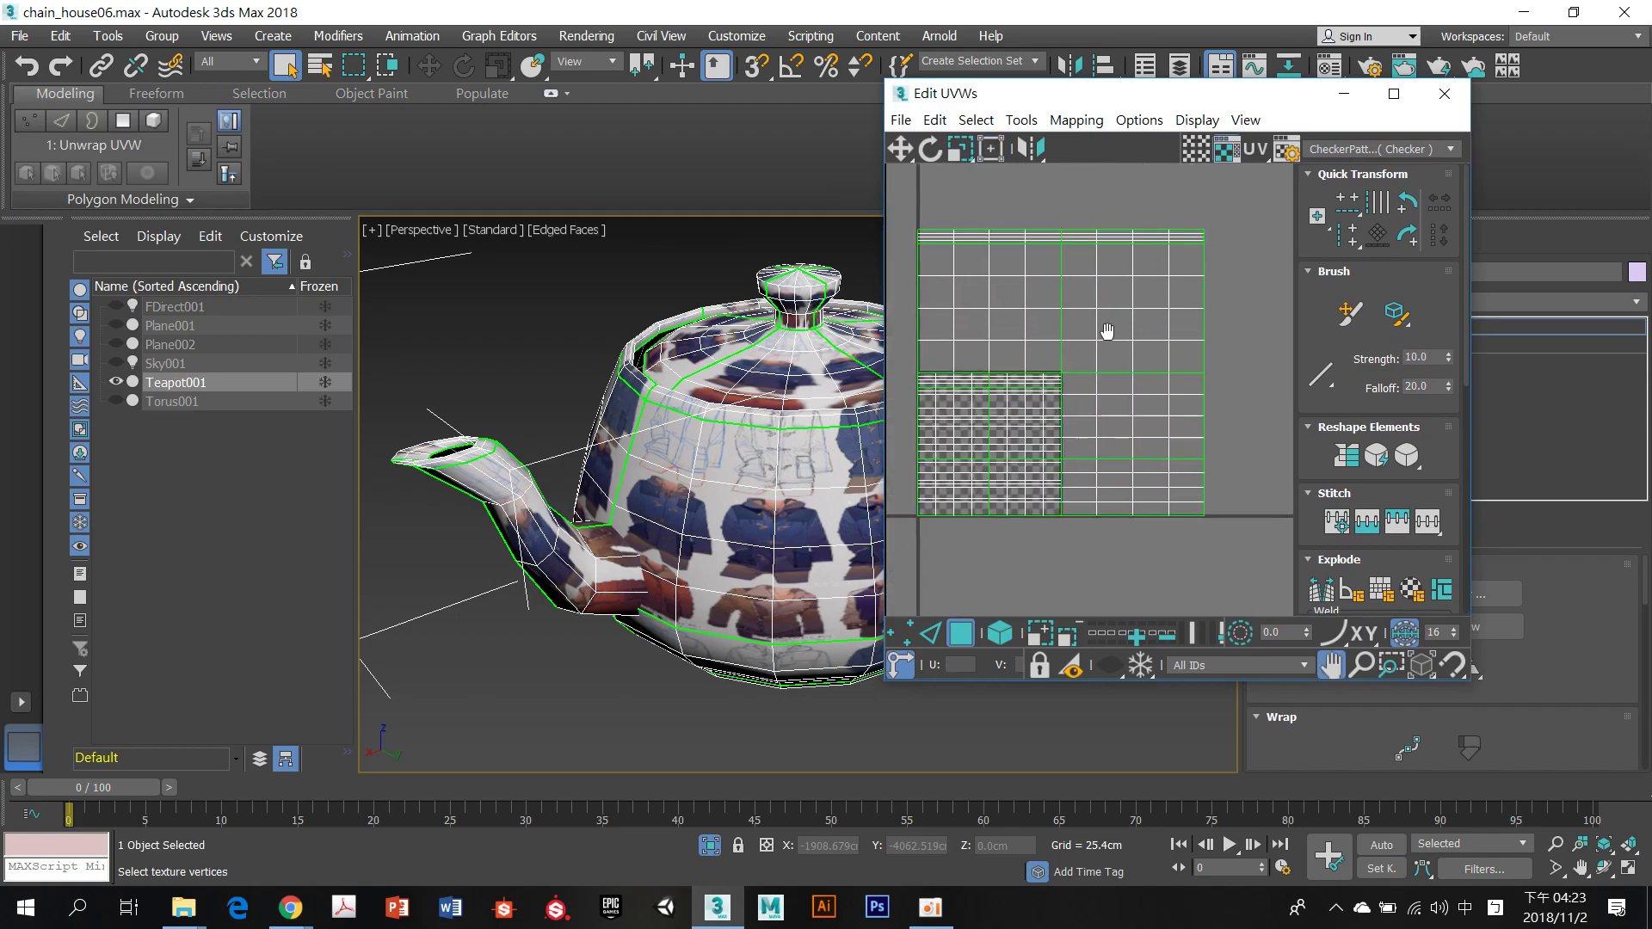
left_click_drag(1071, 92, 1174, 71)
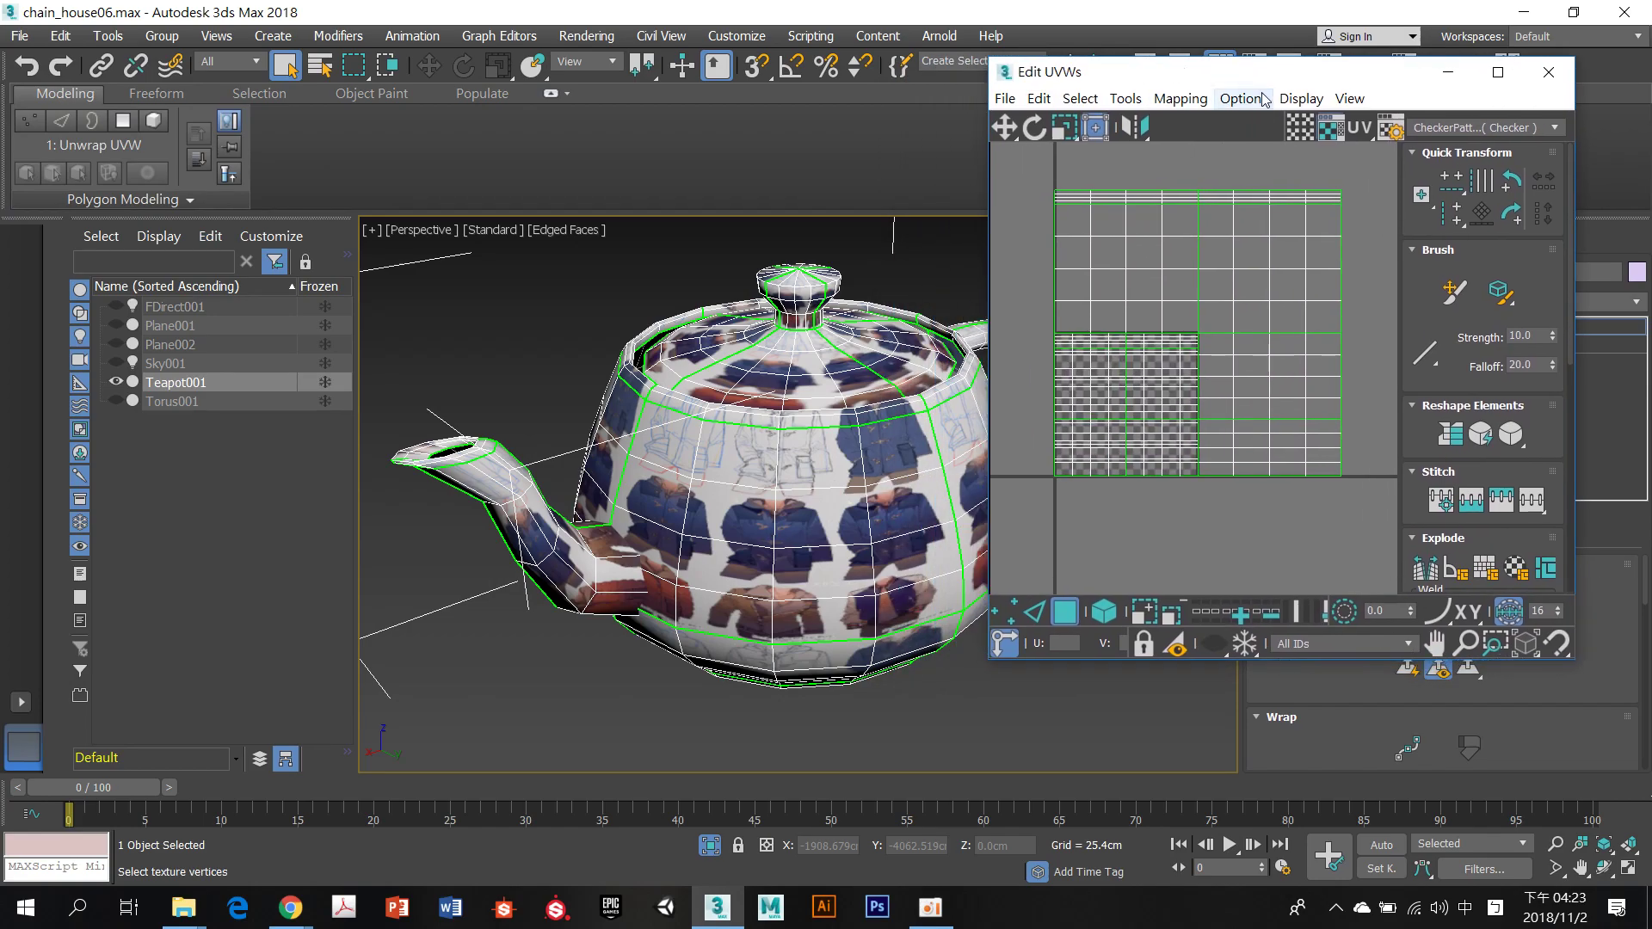
Show the Map #20 bitmap as the UV Editor background and examine how the teapot's UVs lie over it
left_click(1453, 127)
left_click(1453, 169)
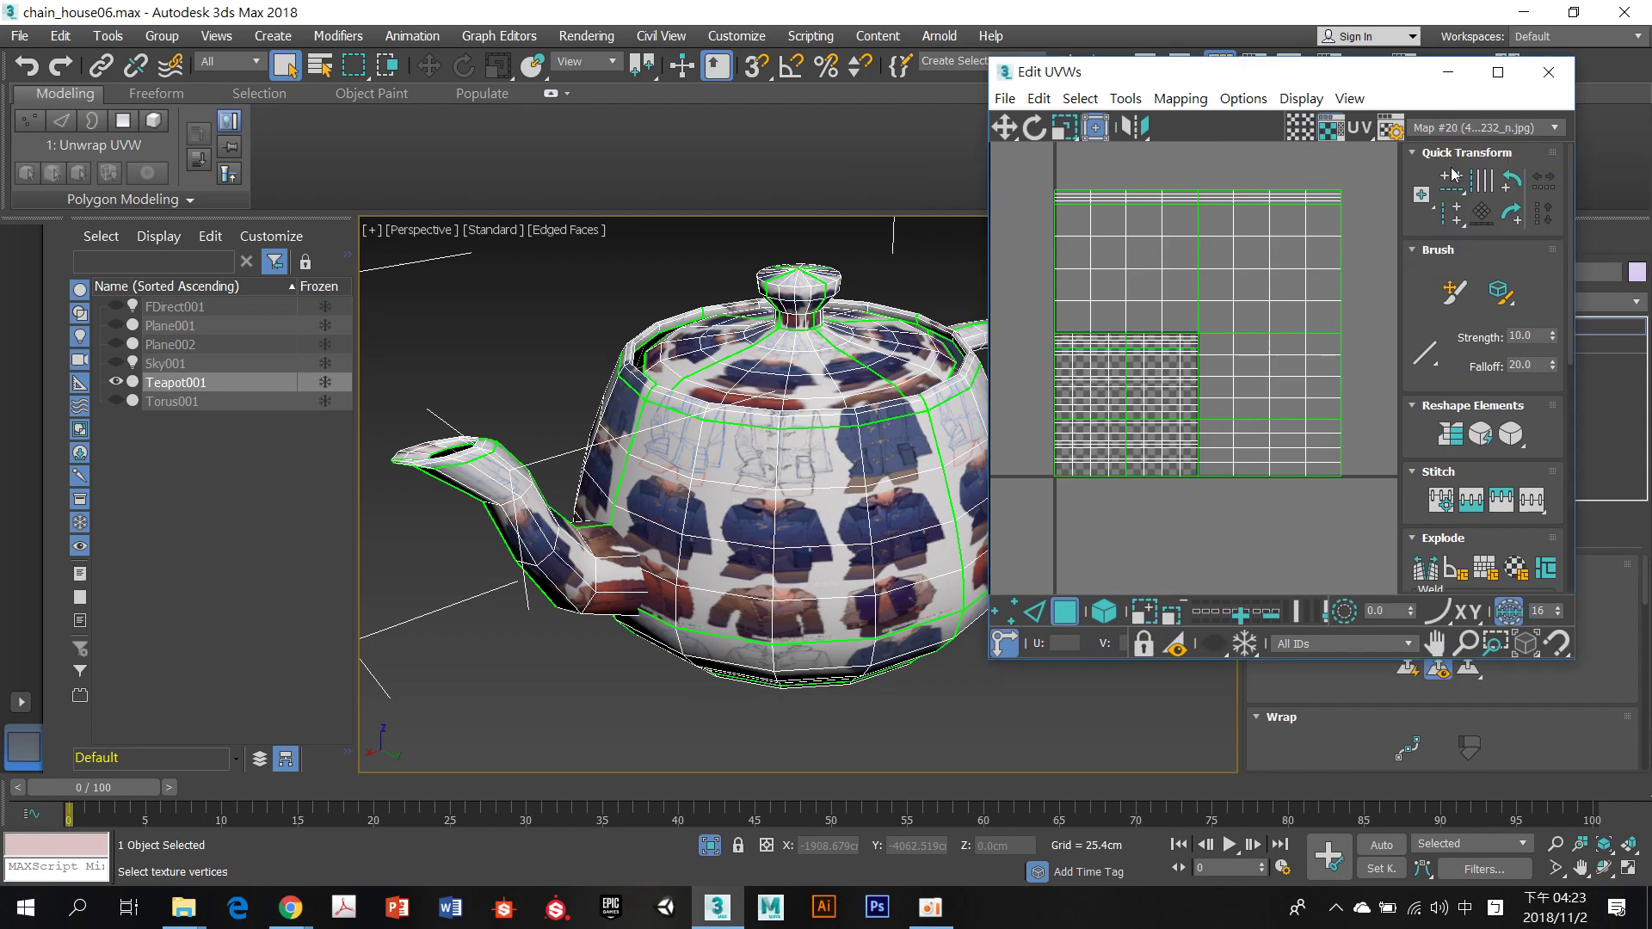
middle_click_drag(1179, 370, 1290, 244)
scroll(1291, 245, "up", 5)
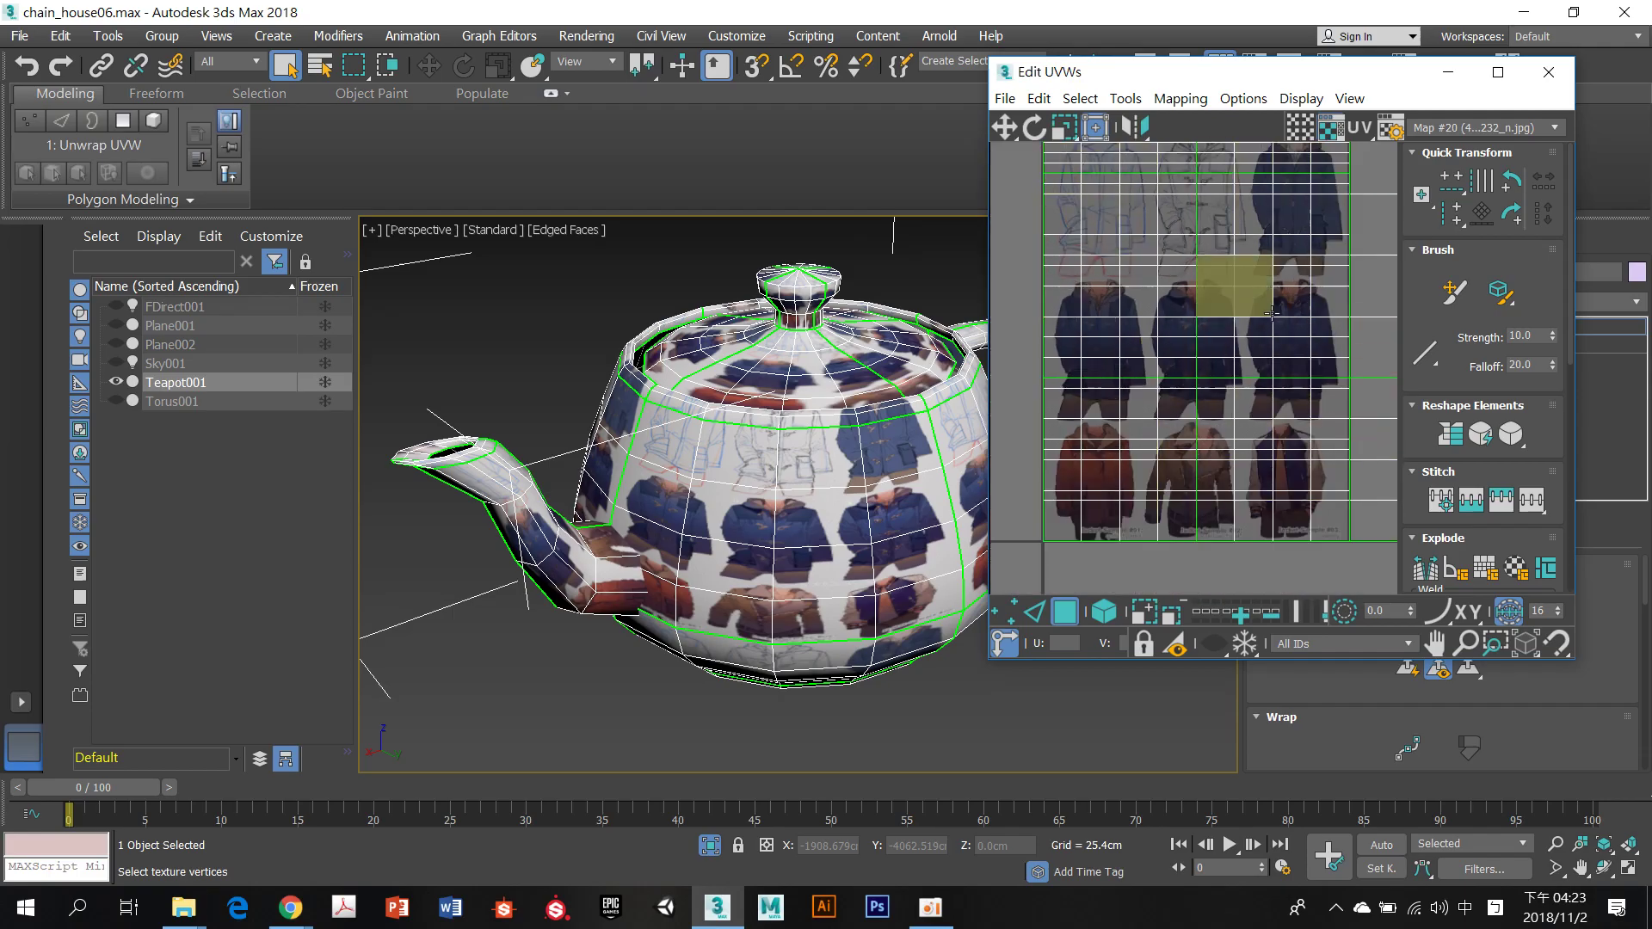
scroll(1272, 311, "down", 5)
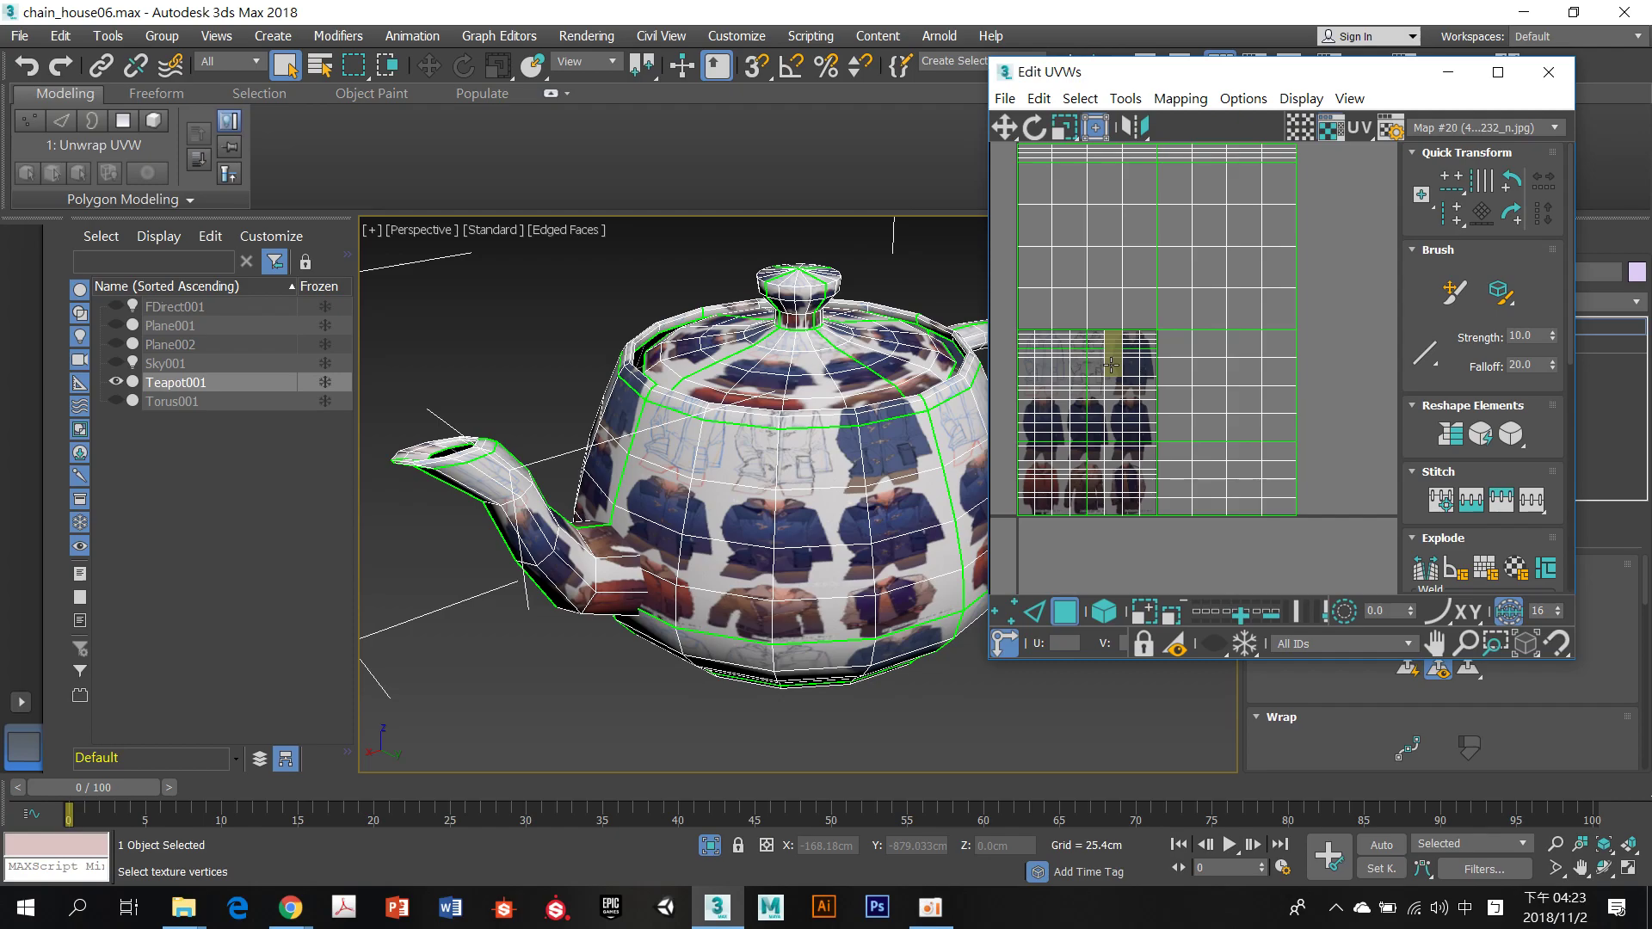
middle_click_drag(1093, 395, 1165, 357)
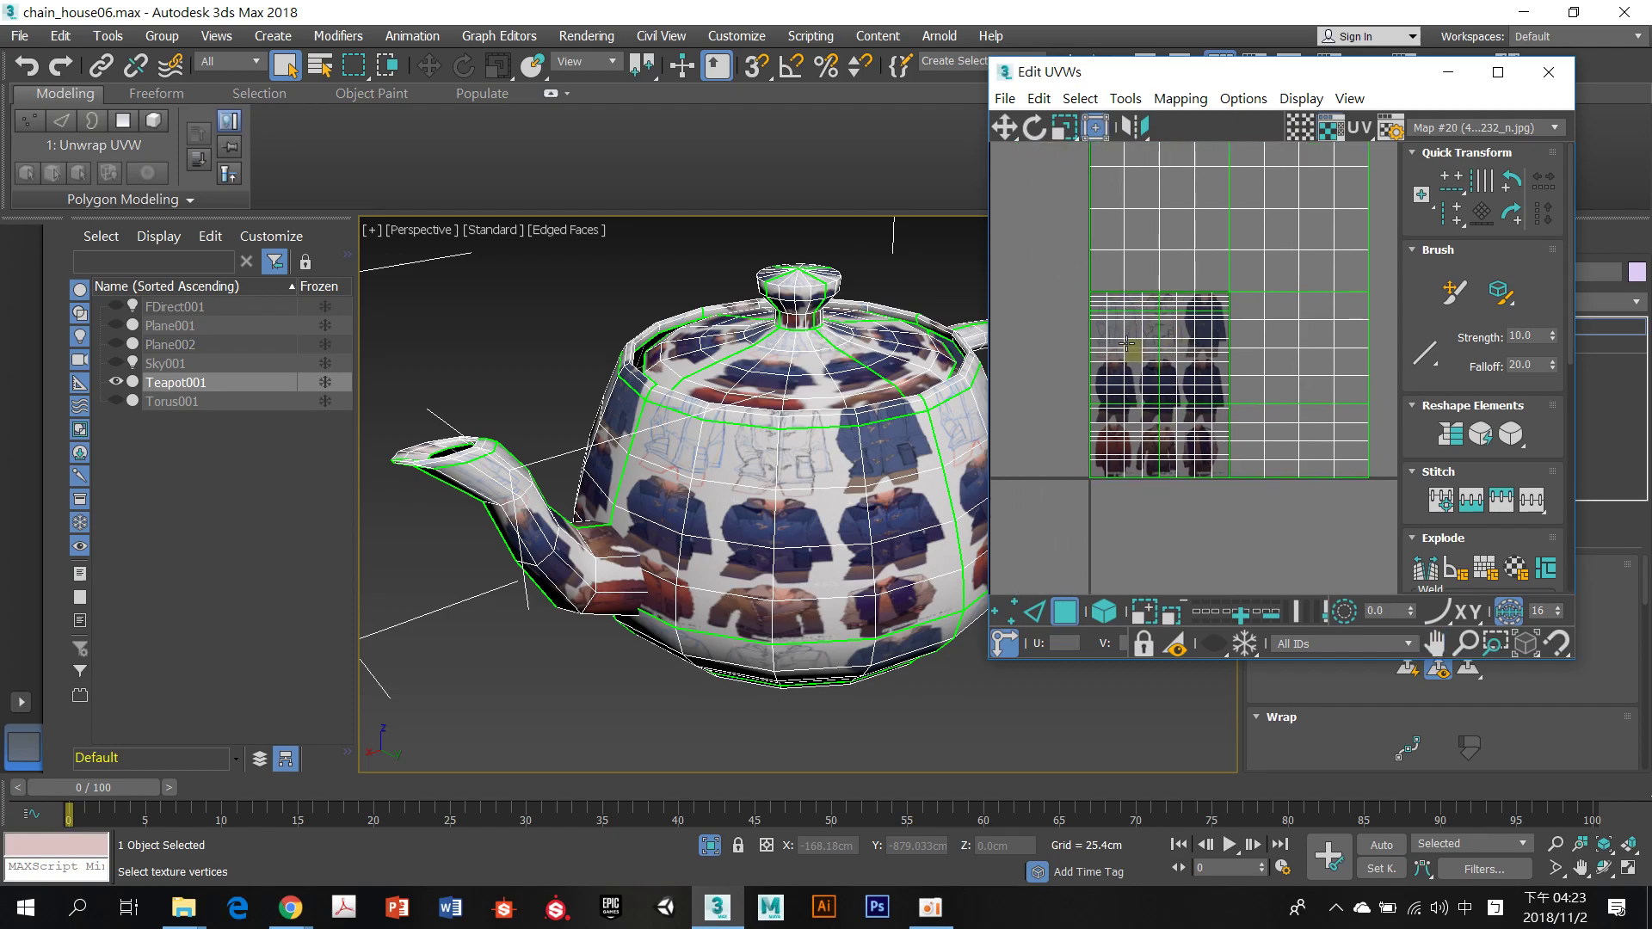
Try moving the lower block of the teapot's UV faces to shift the texture on the model, and undo the move
left_click_drag(1029, 246, 1307, 487)
left_click_drag(1232, 317, 1228, 352)
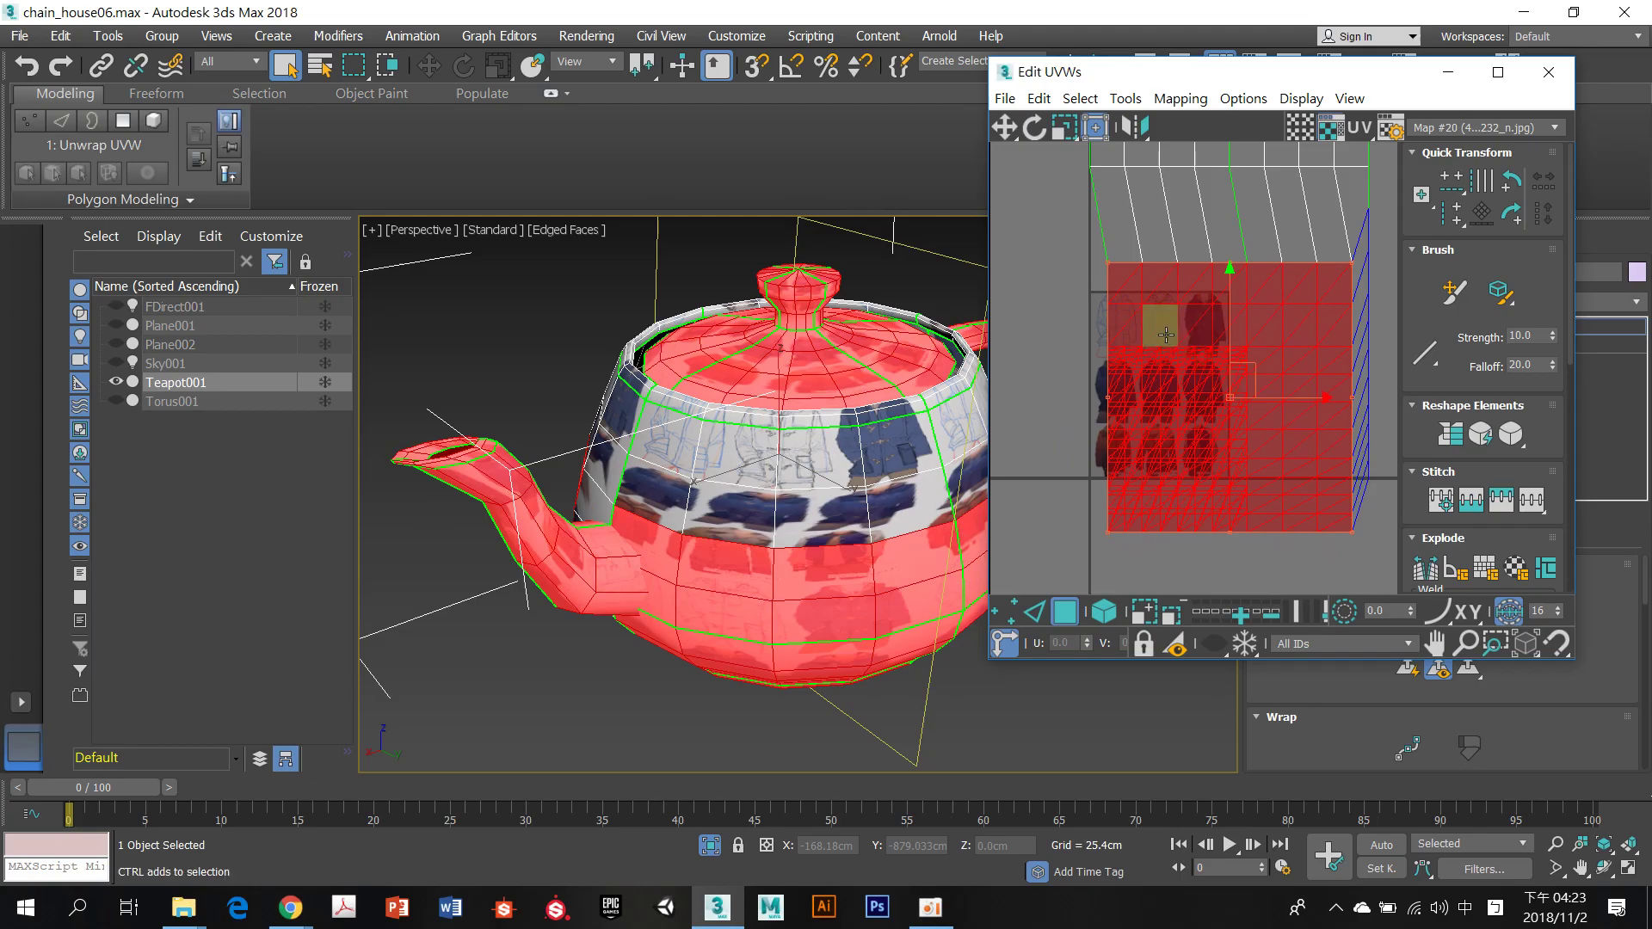
left_click_drag(1165, 333, 1147, 222)
left_click(1247, 556)
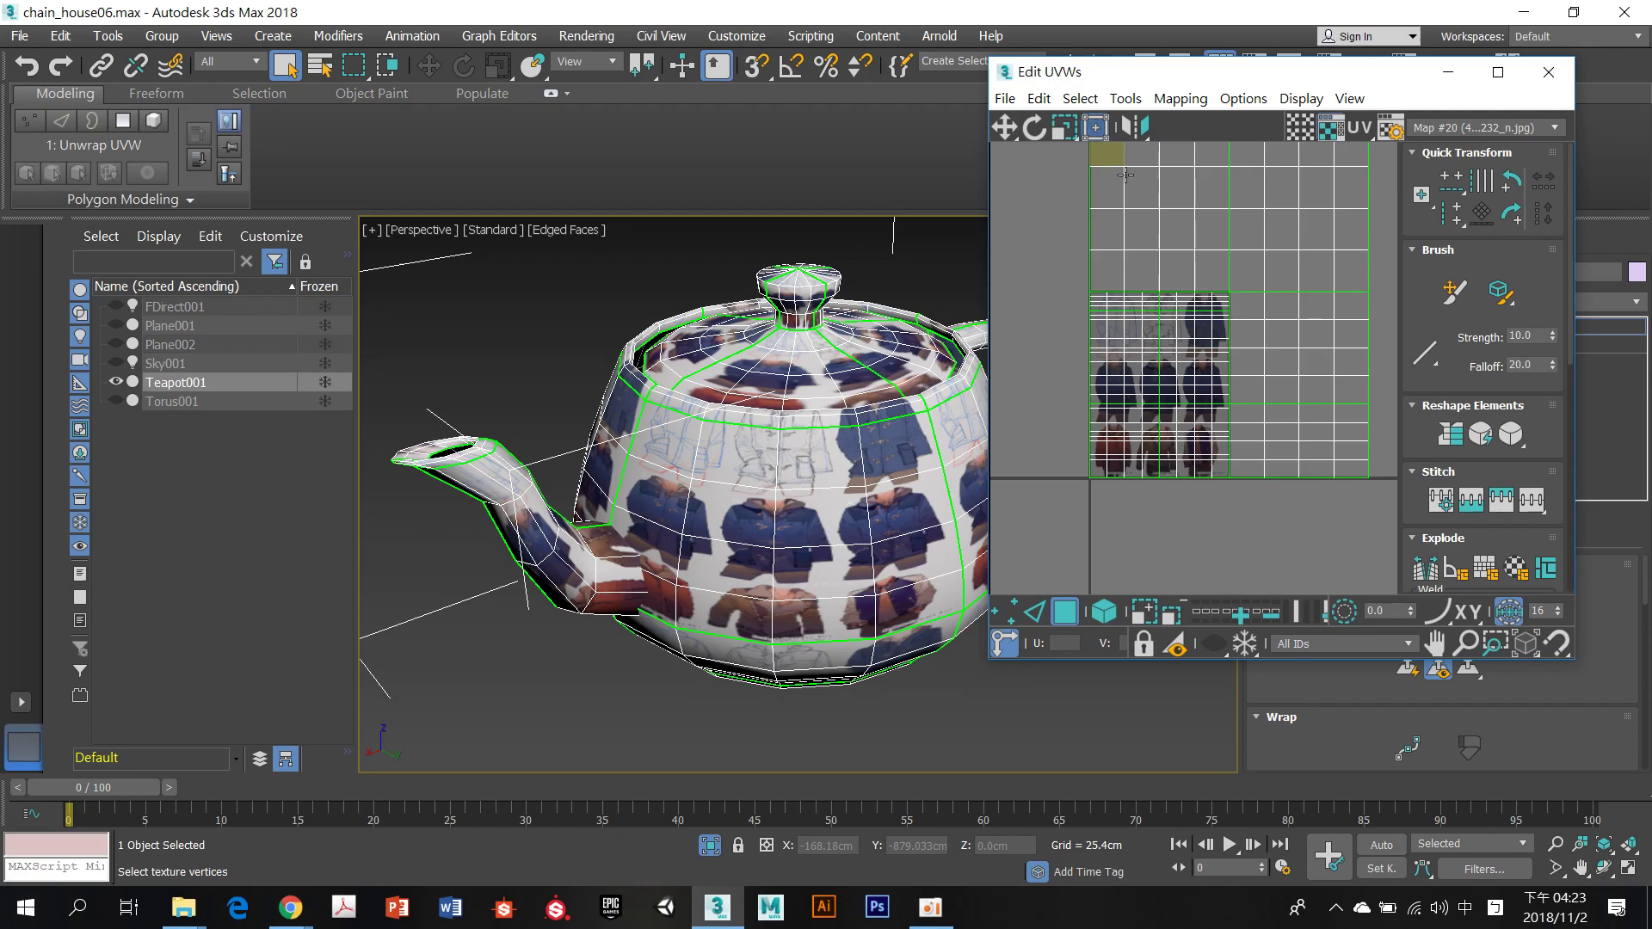
middle_click_drag(1207, 284, 1195, 333)
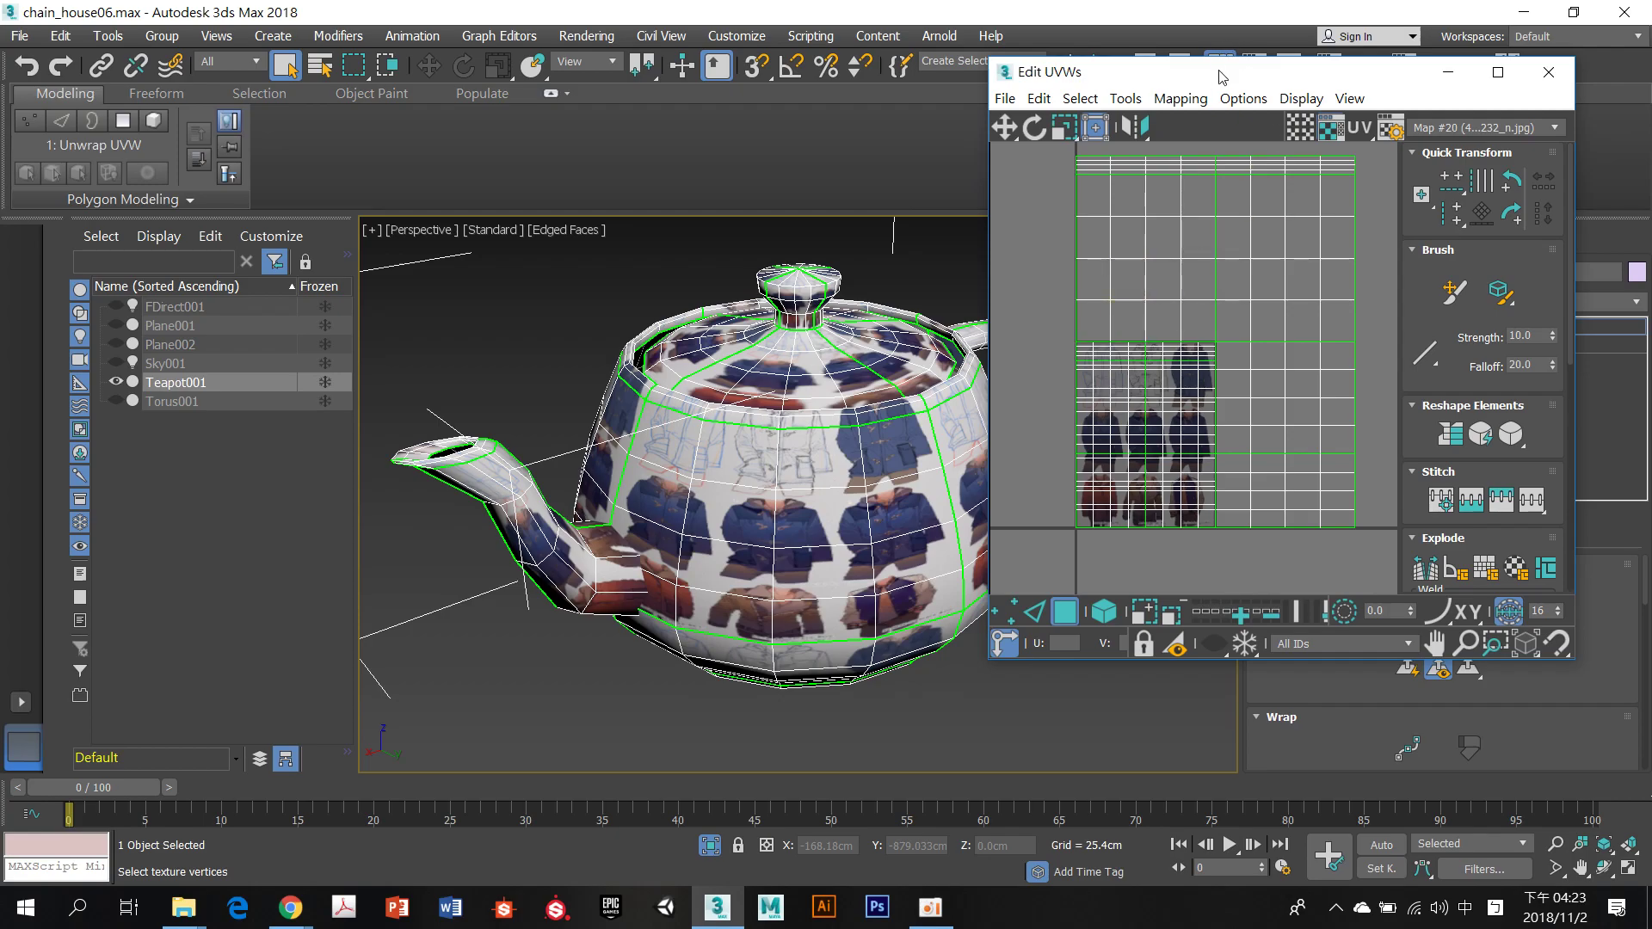
left_click_drag(1219, 71, 1139, 108)
mouse_move(930, 908)
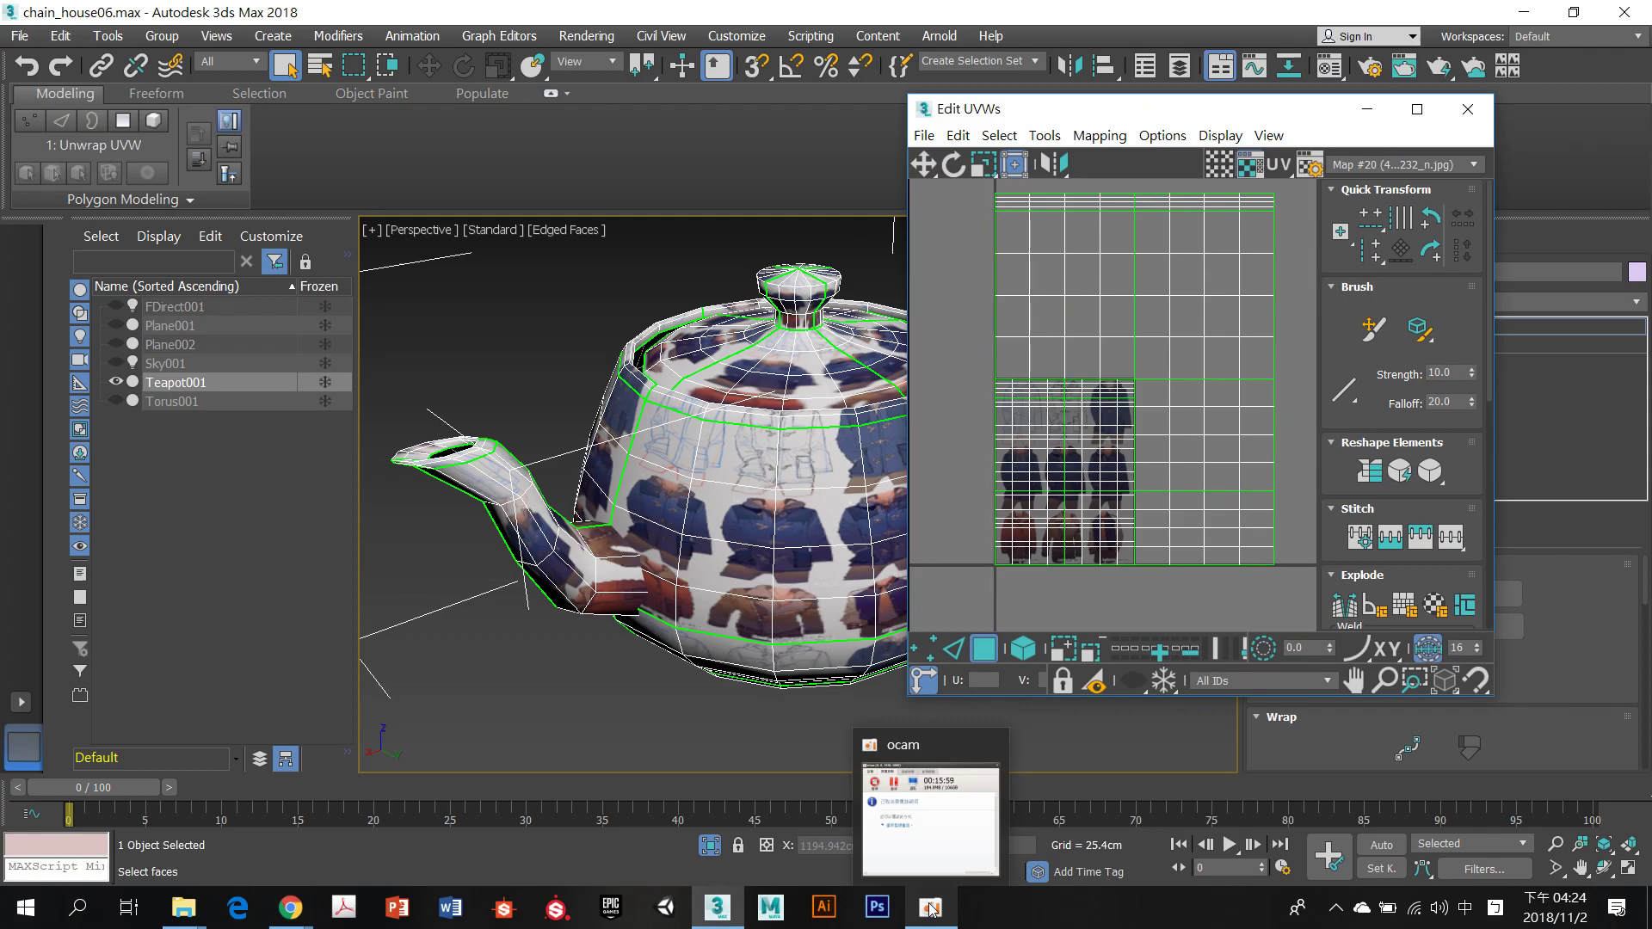
left_click(930, 908)
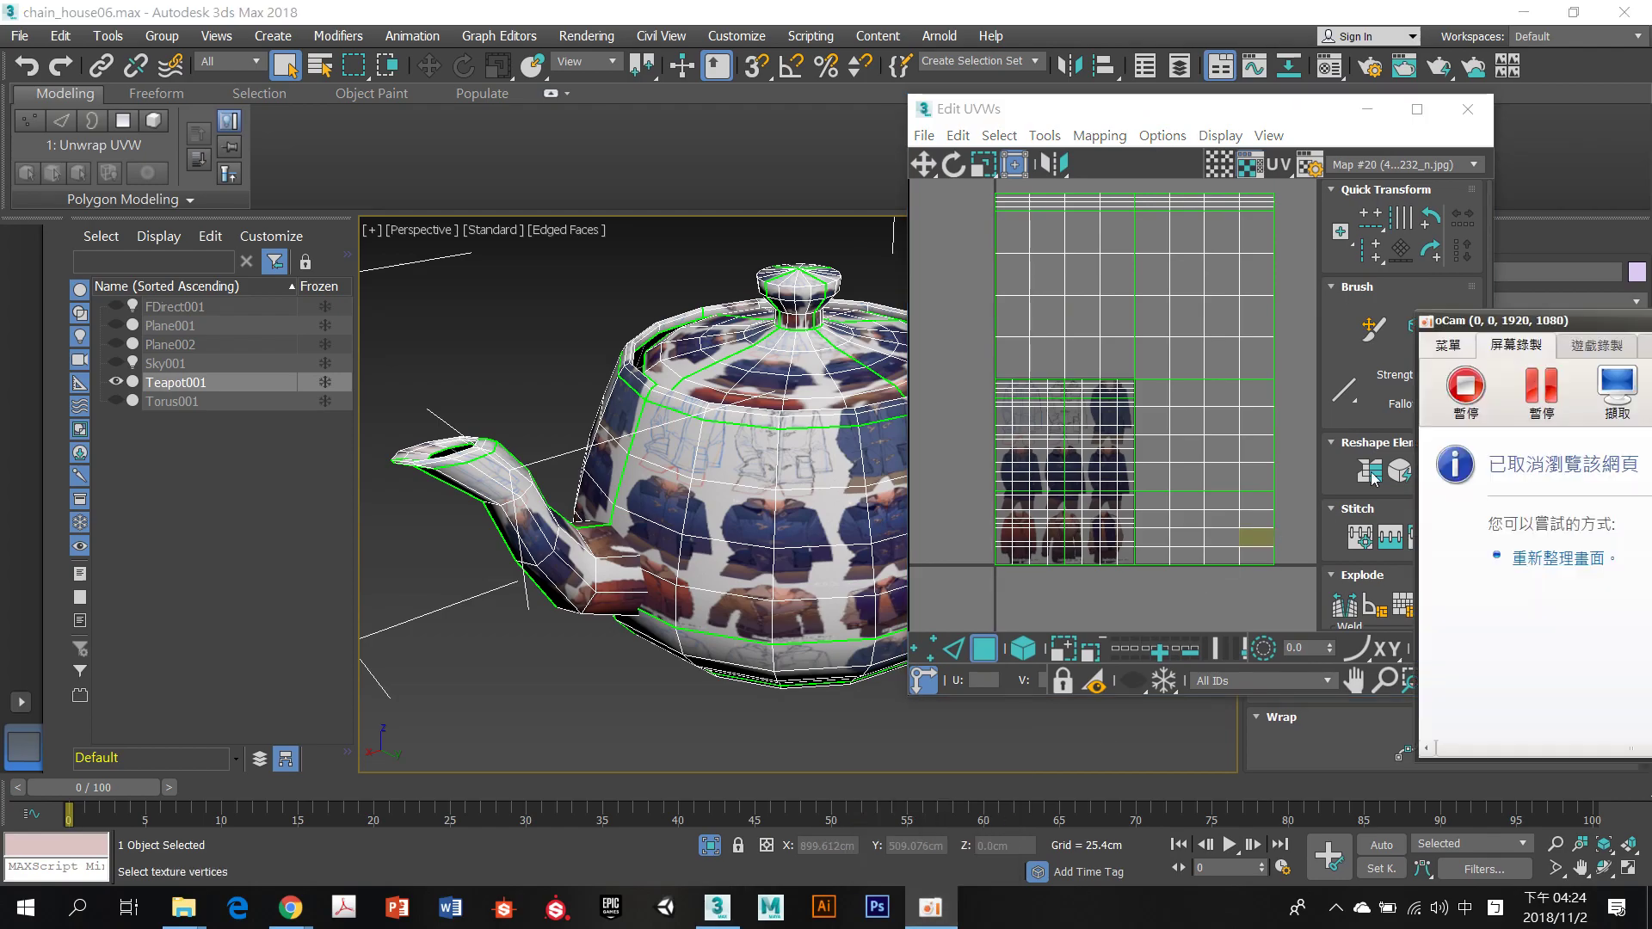